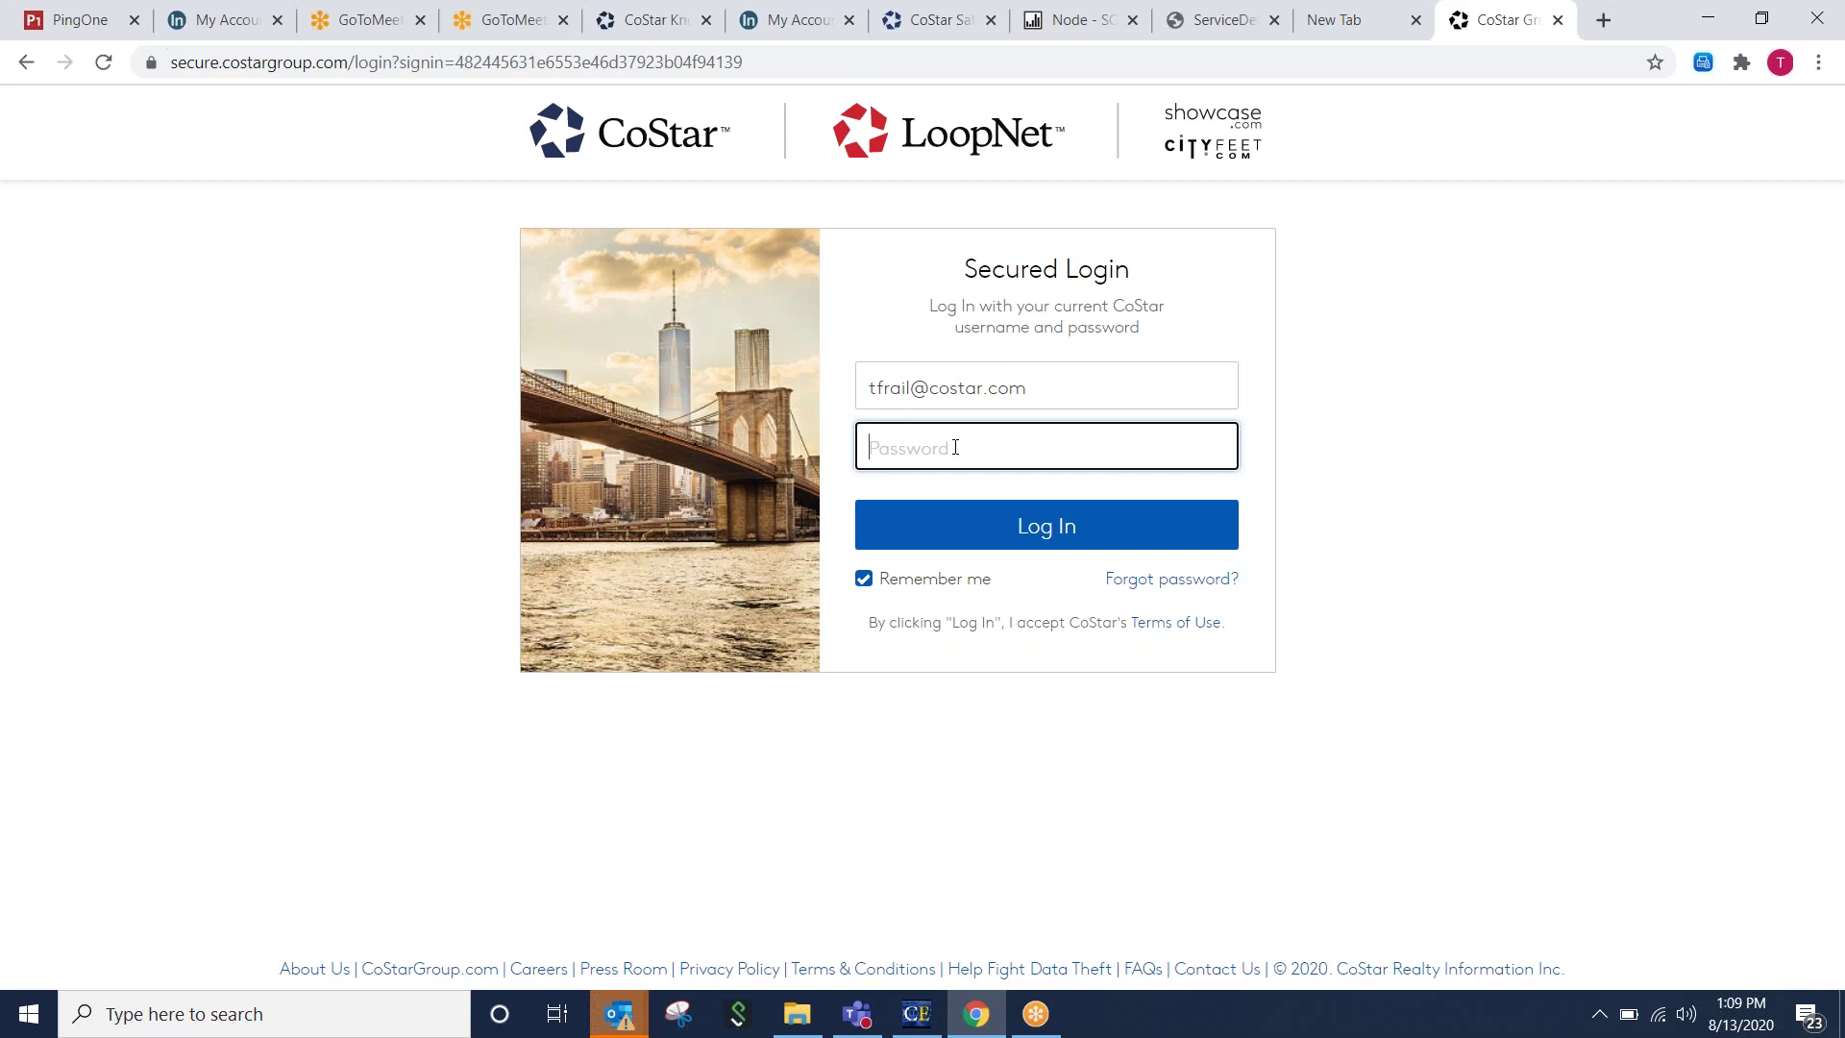
Step: Log in with the account password, then verify with the 4-character texted code
text(••••••••)
click(1034, 534)
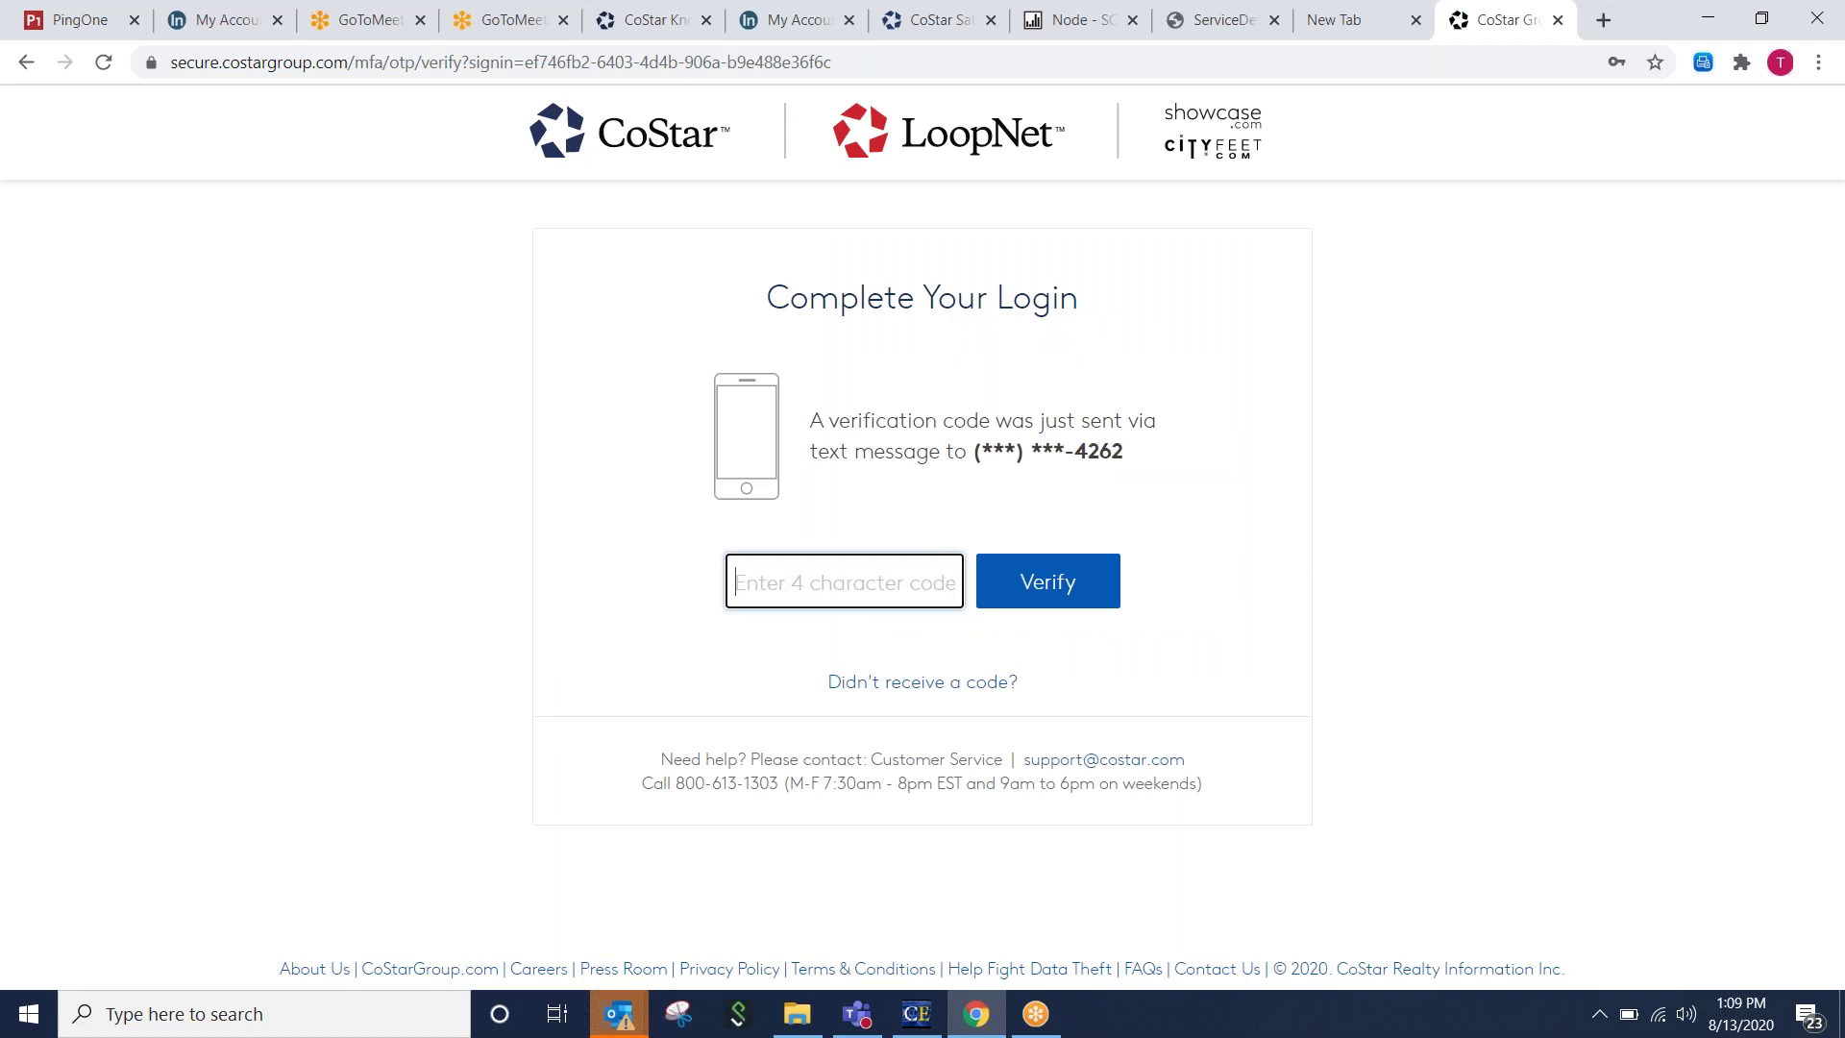
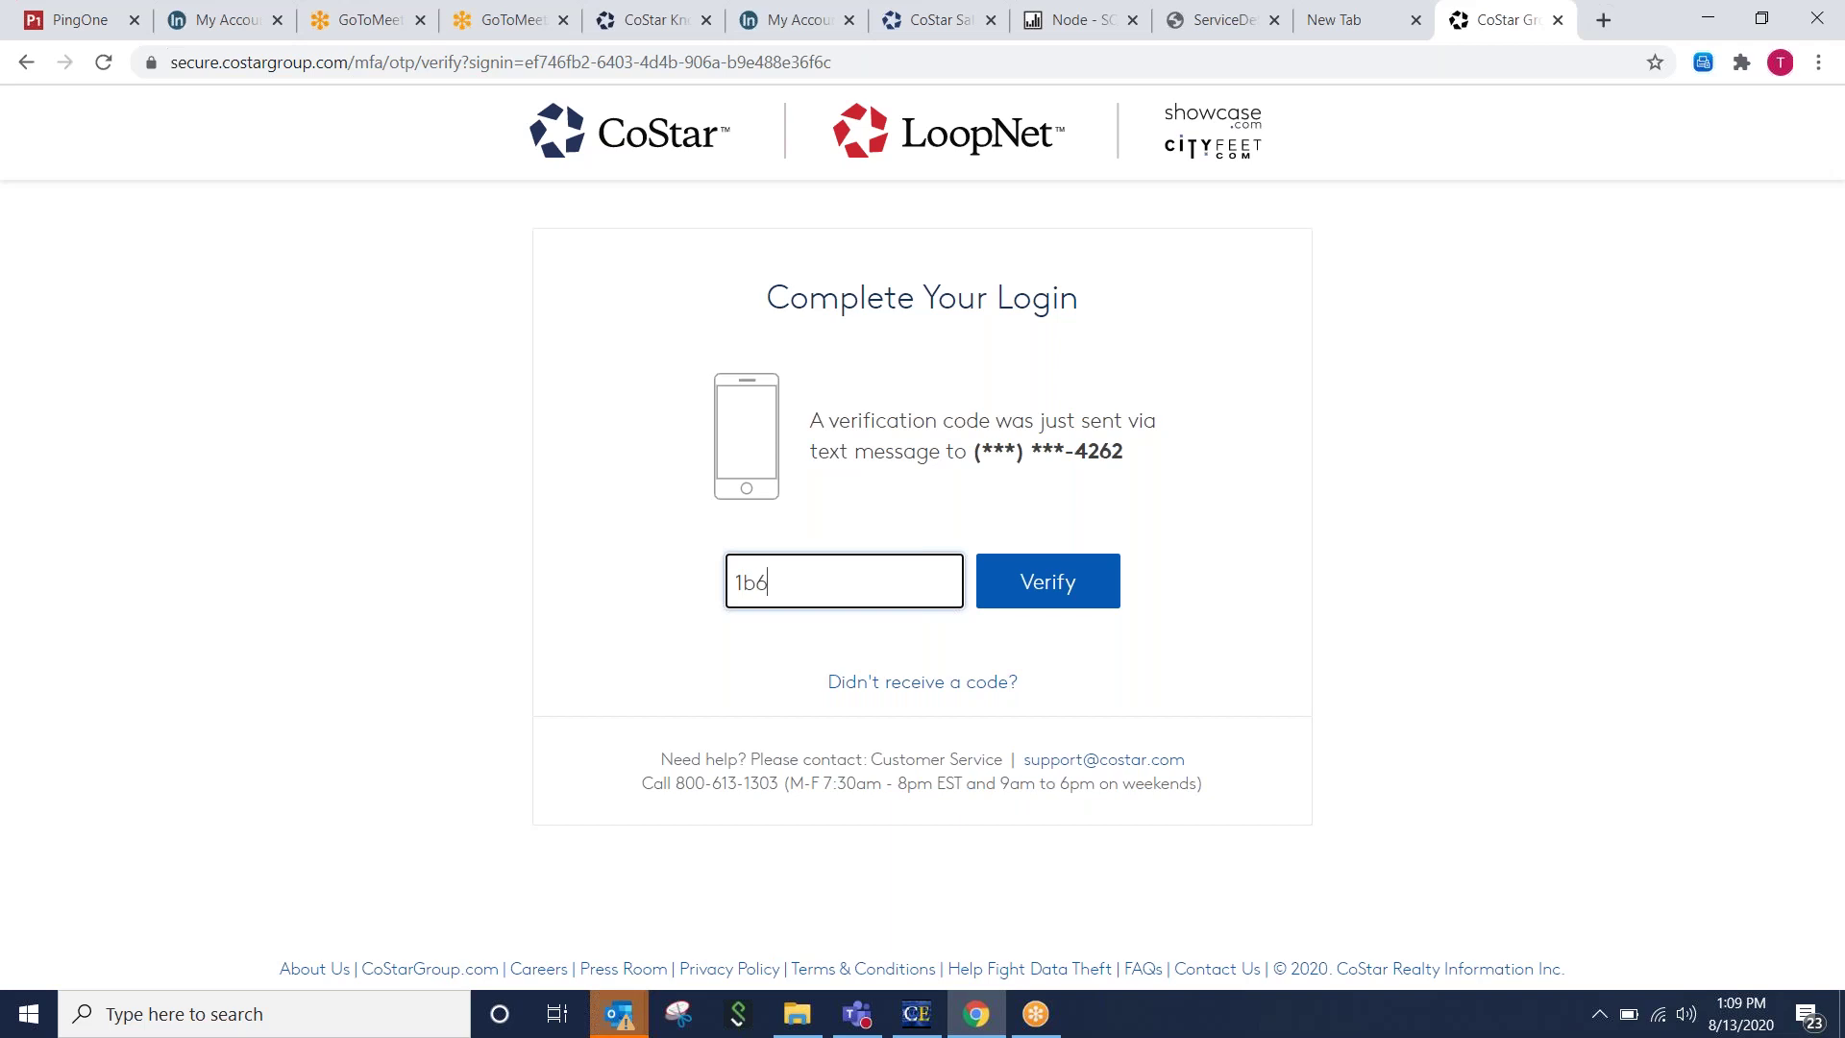
click(1041, 584)
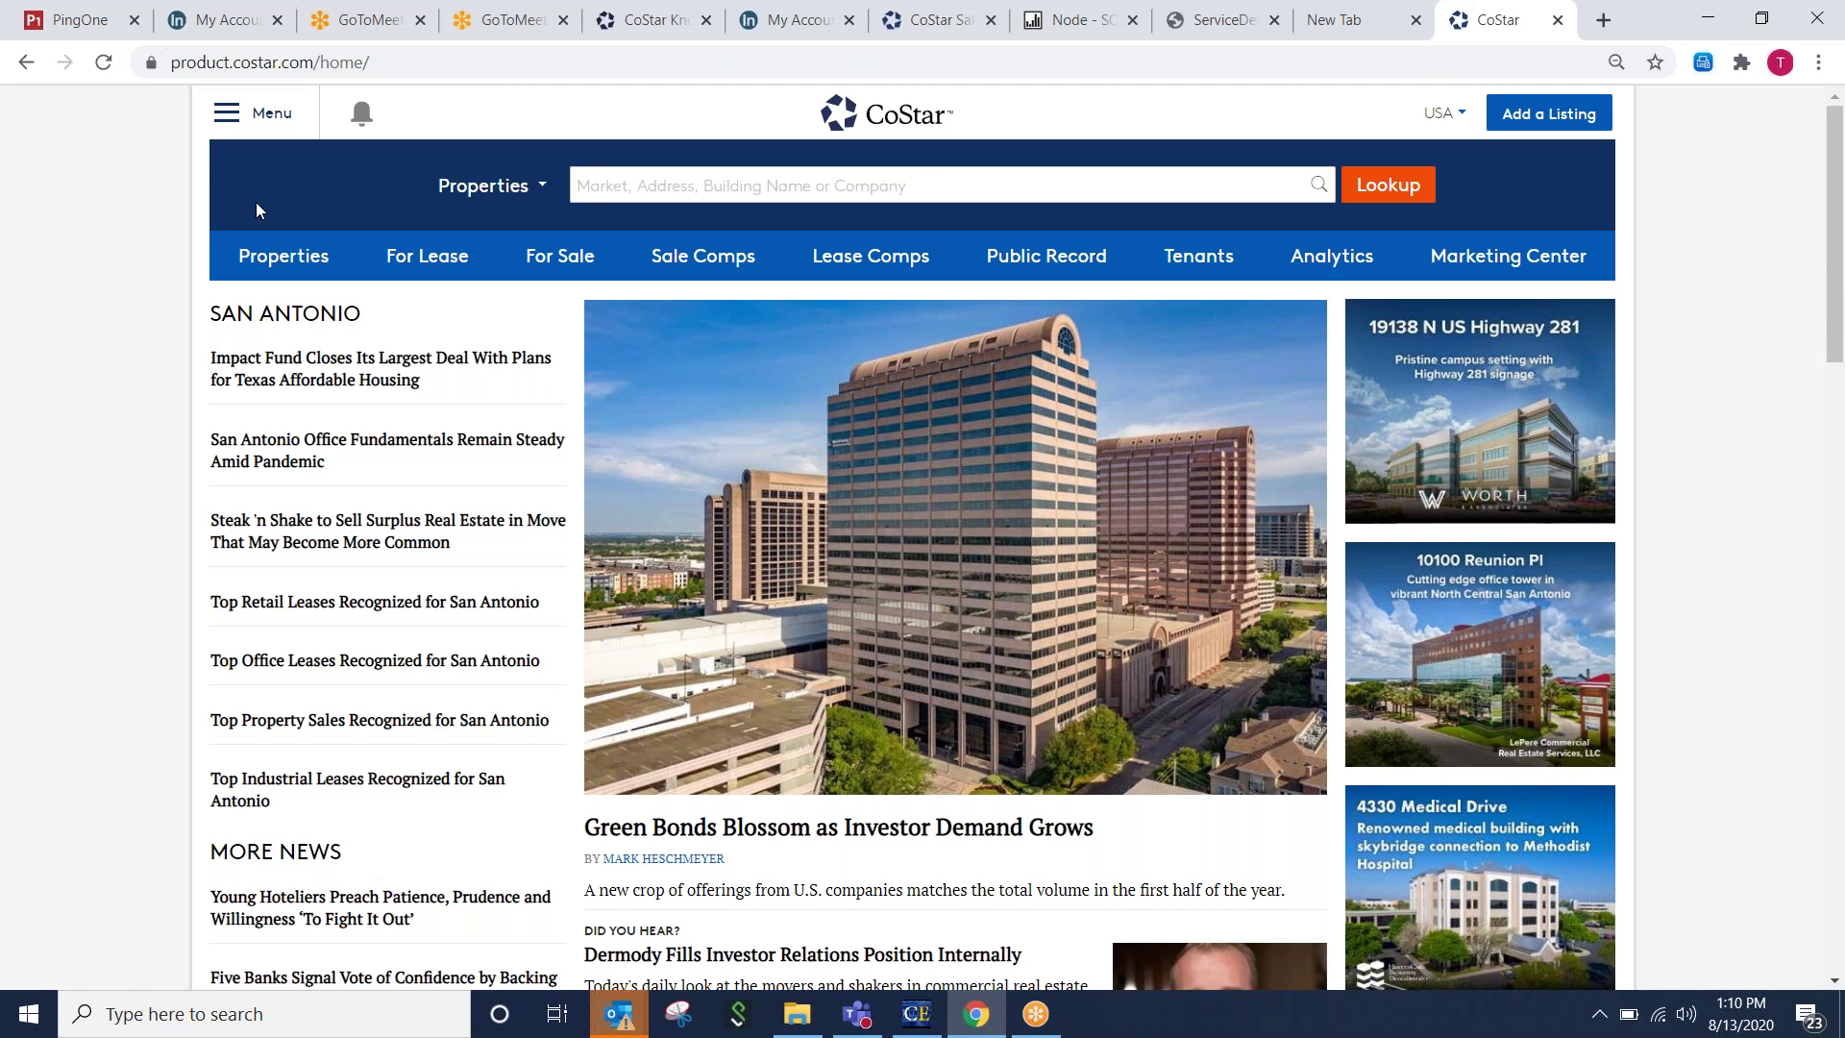
Step: Open the All Properties search under Properties, showing 24,998 San Antonio properties
mouse_move(275, 257)
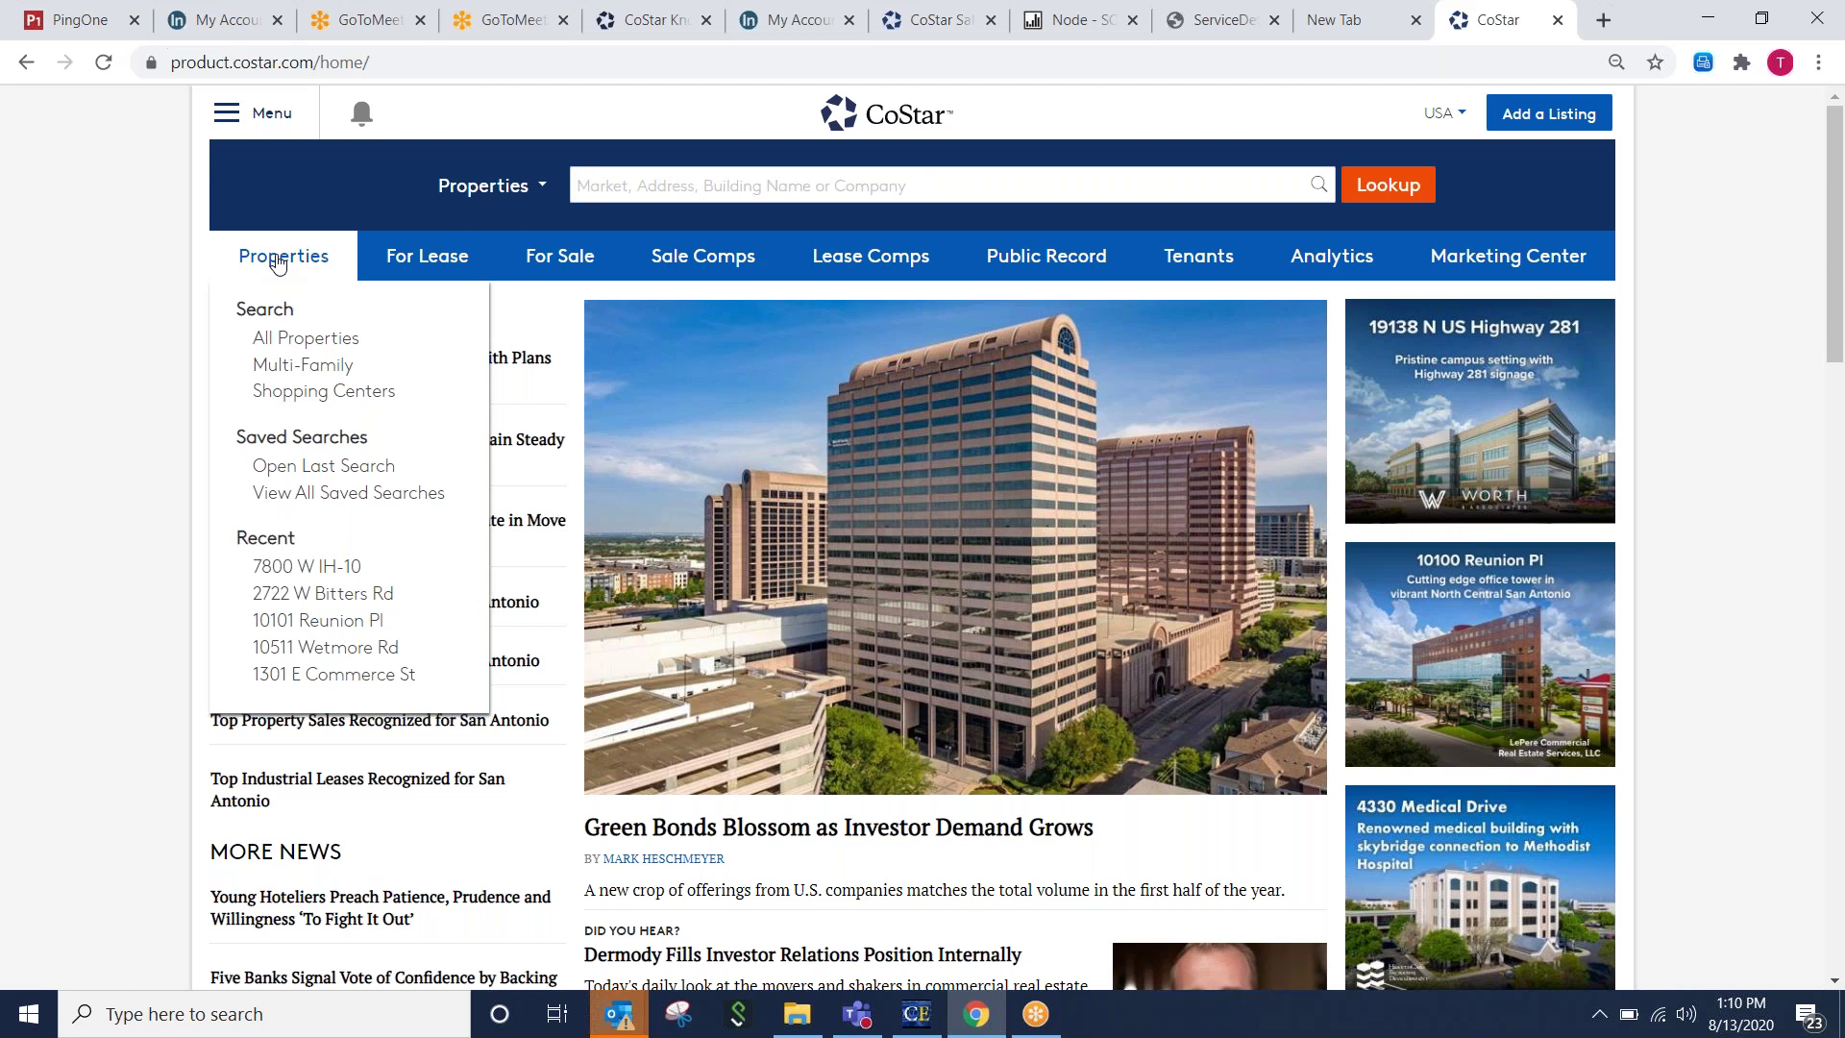
click(293, 346)
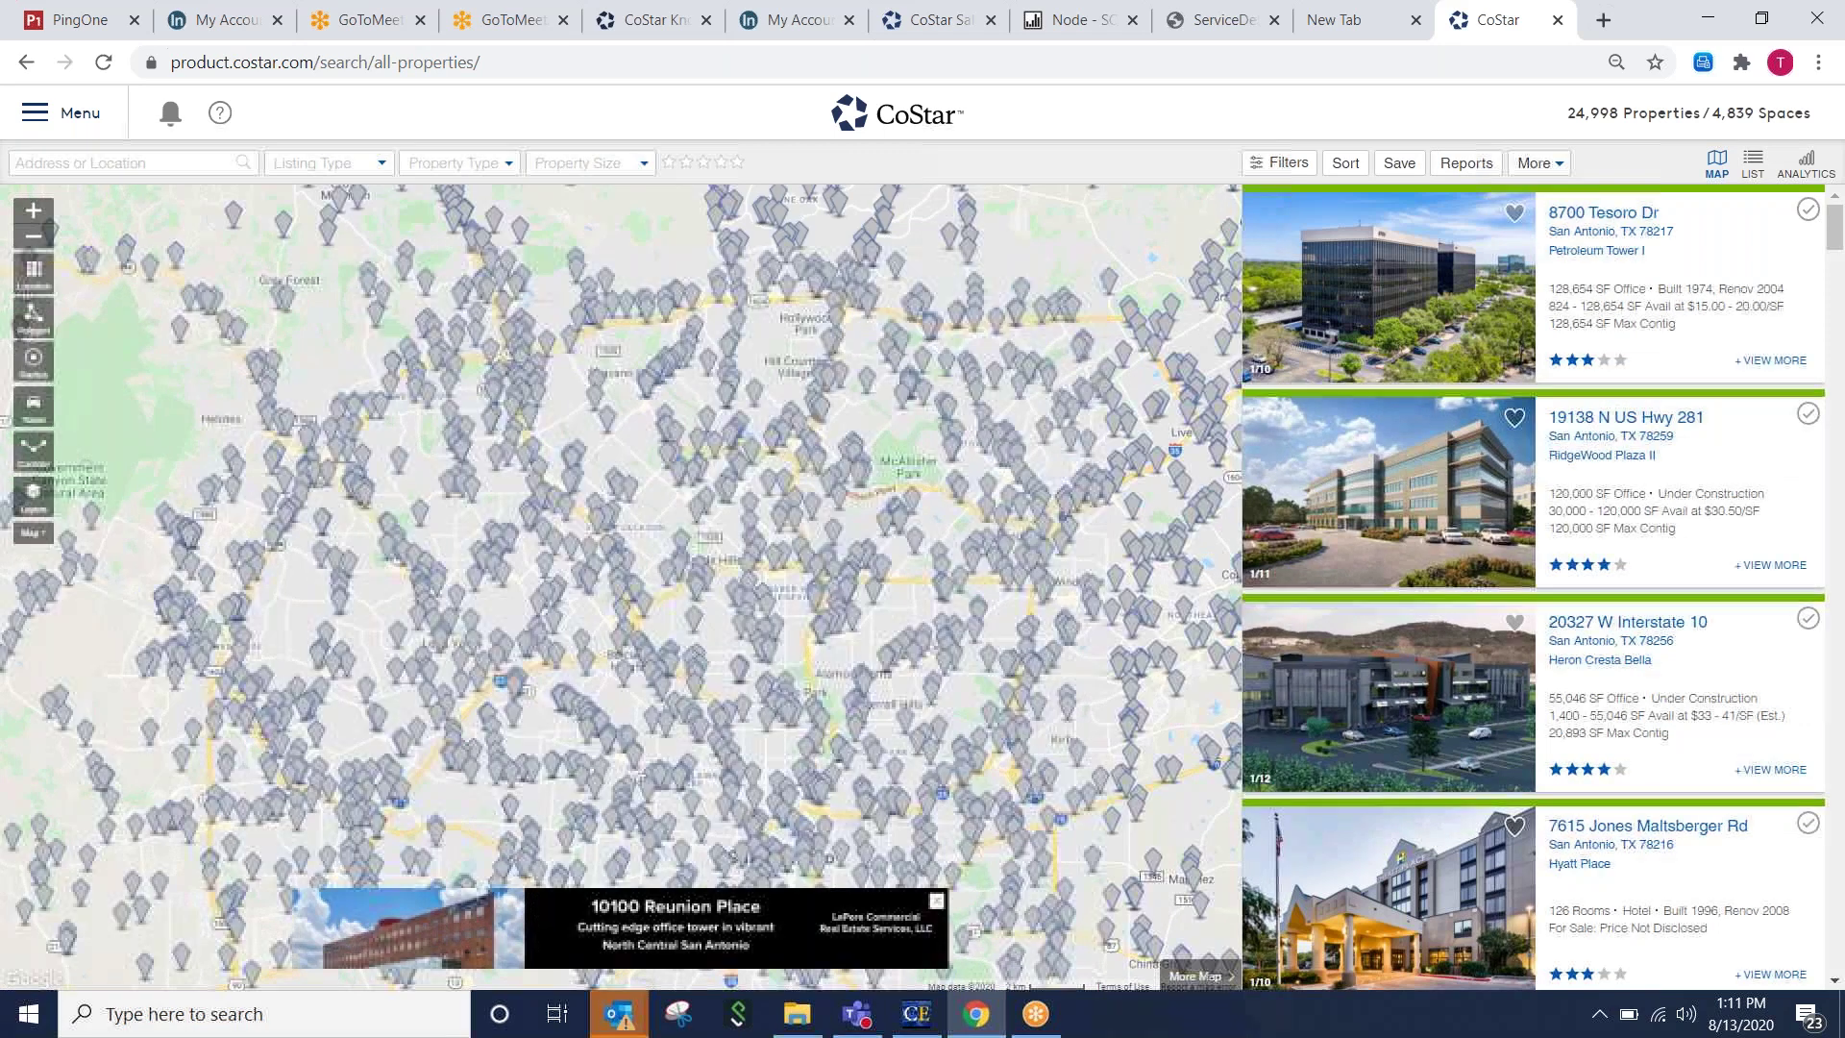
Step: Search 'san antonio cbd' and select the CBD - San Antonio submarket suggestion
click(173, 160)
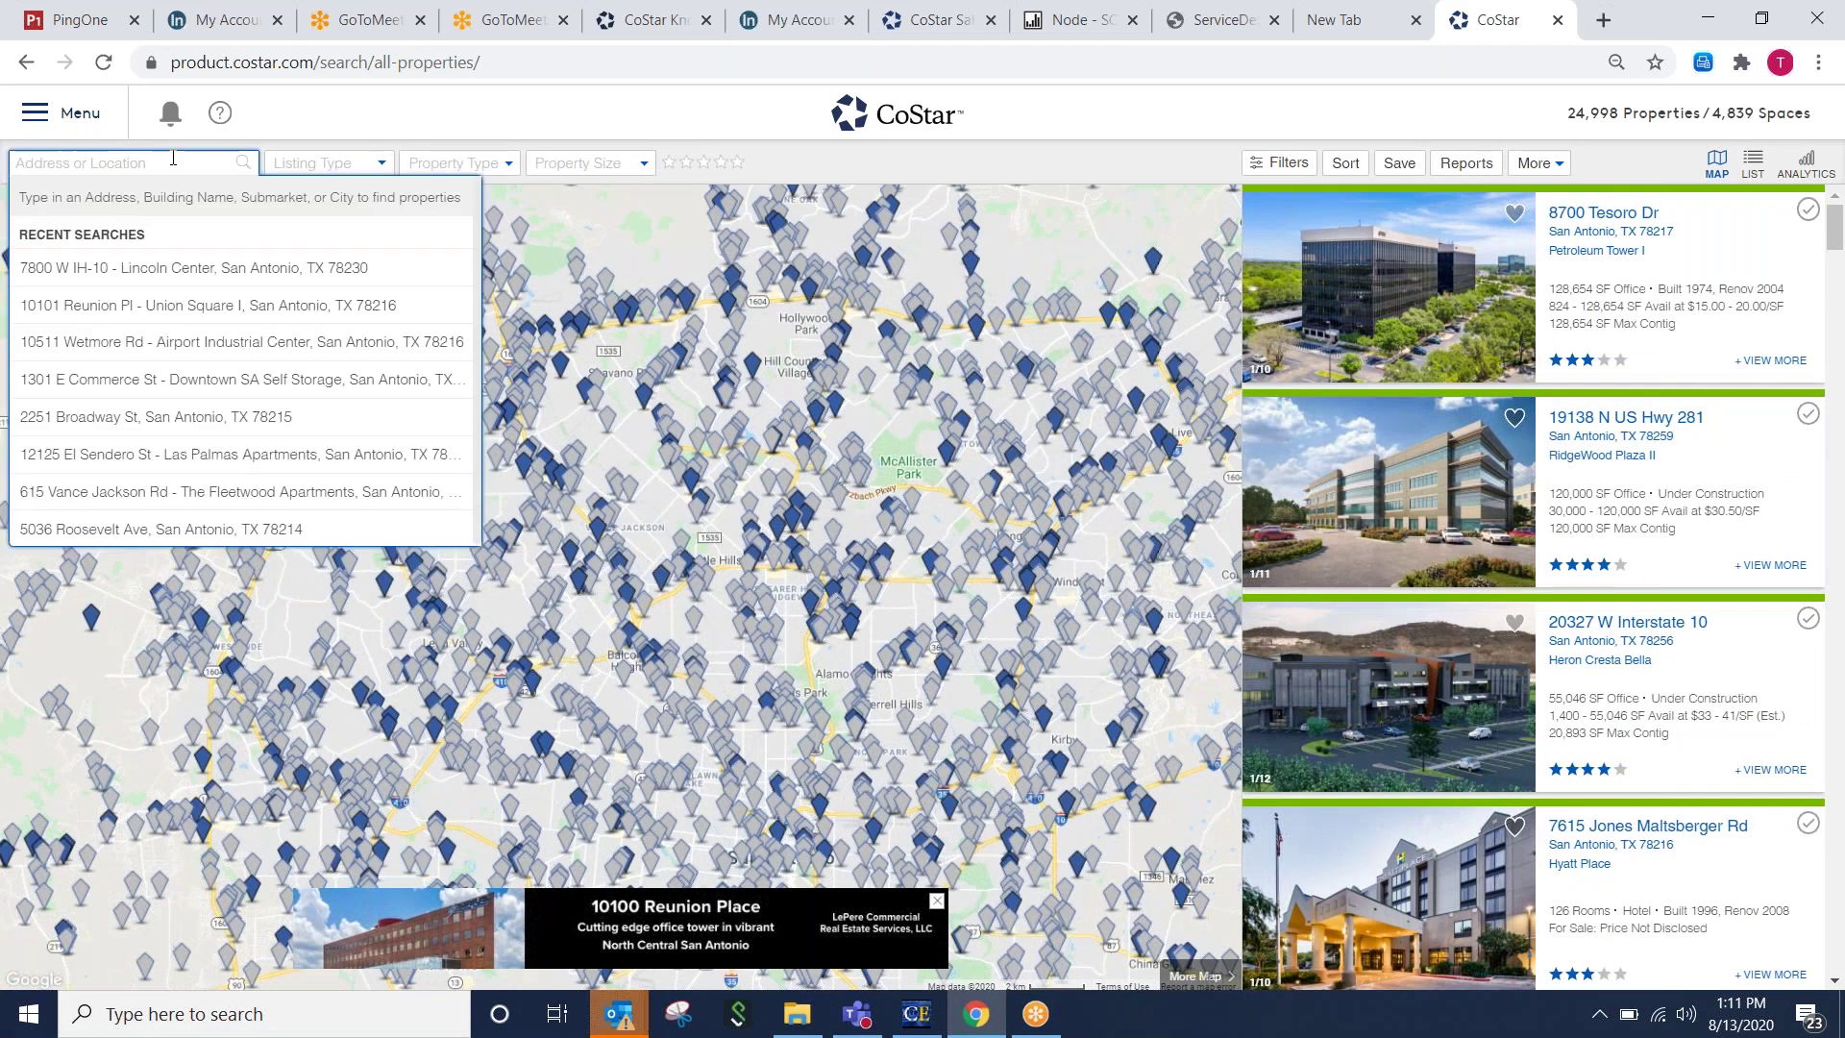
text(s)
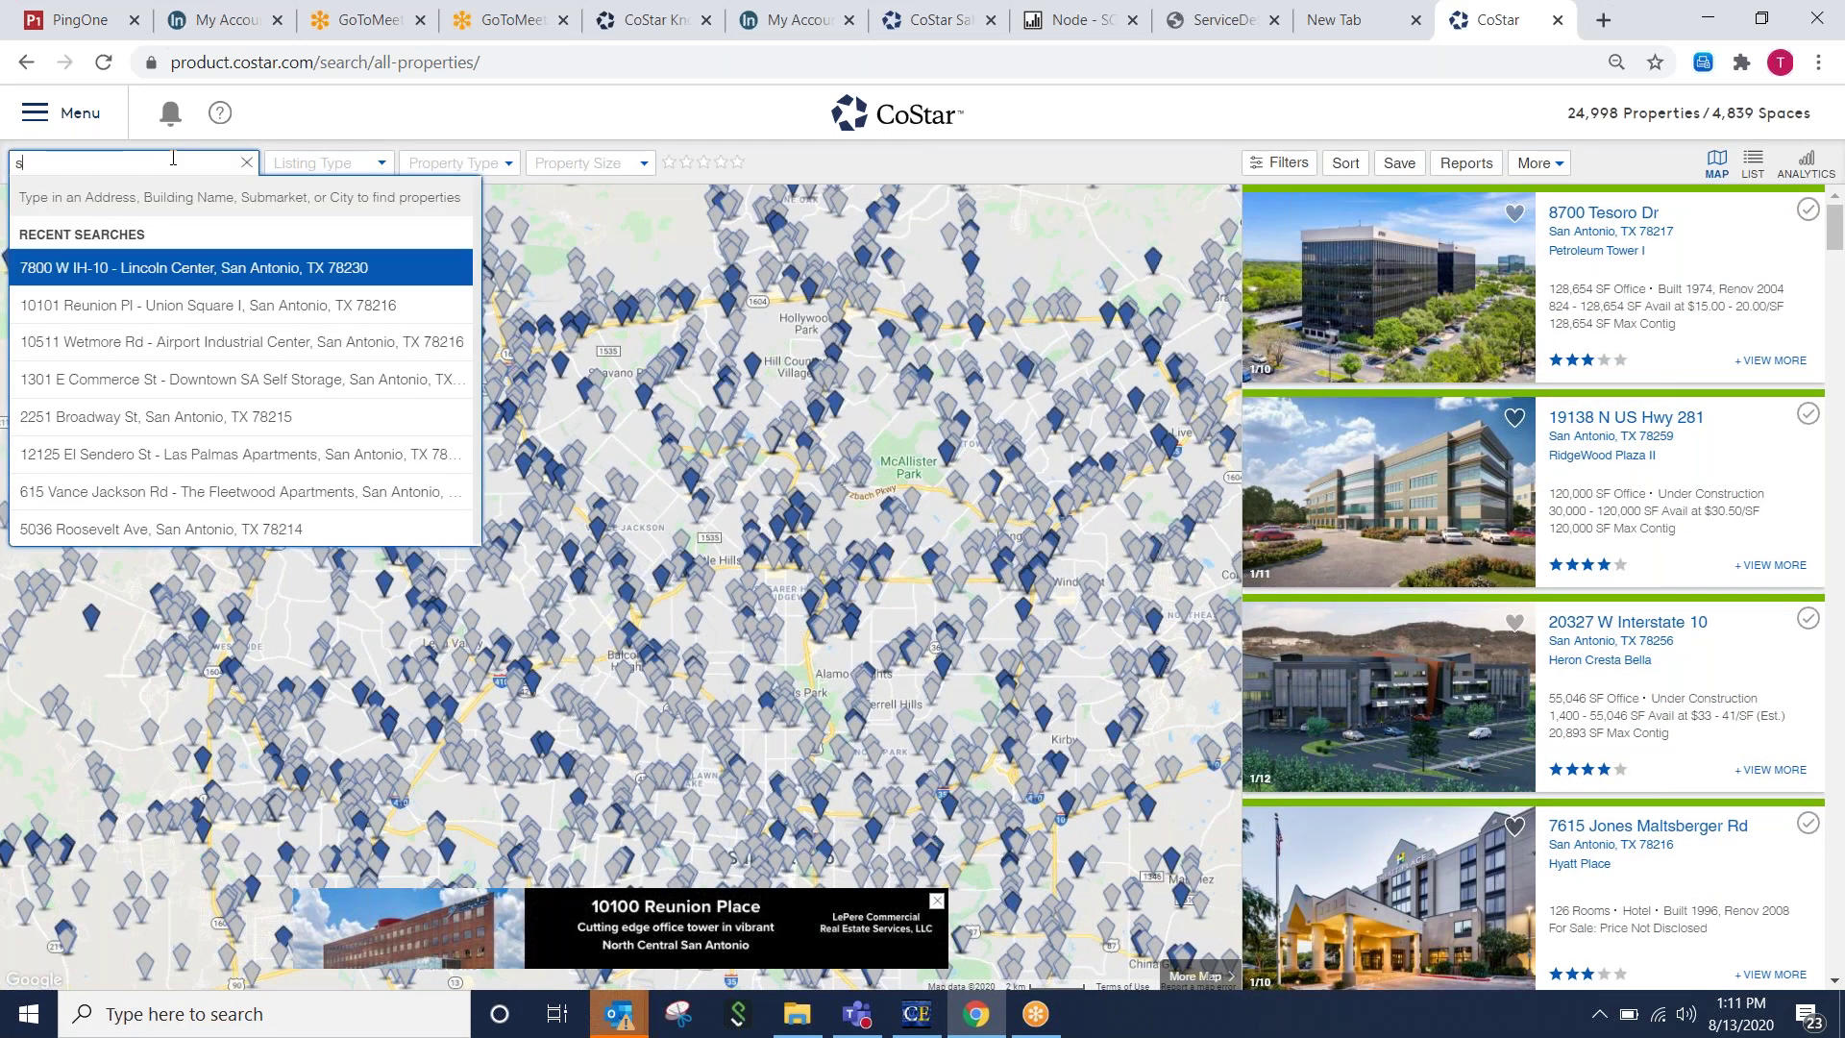
text(an ant)
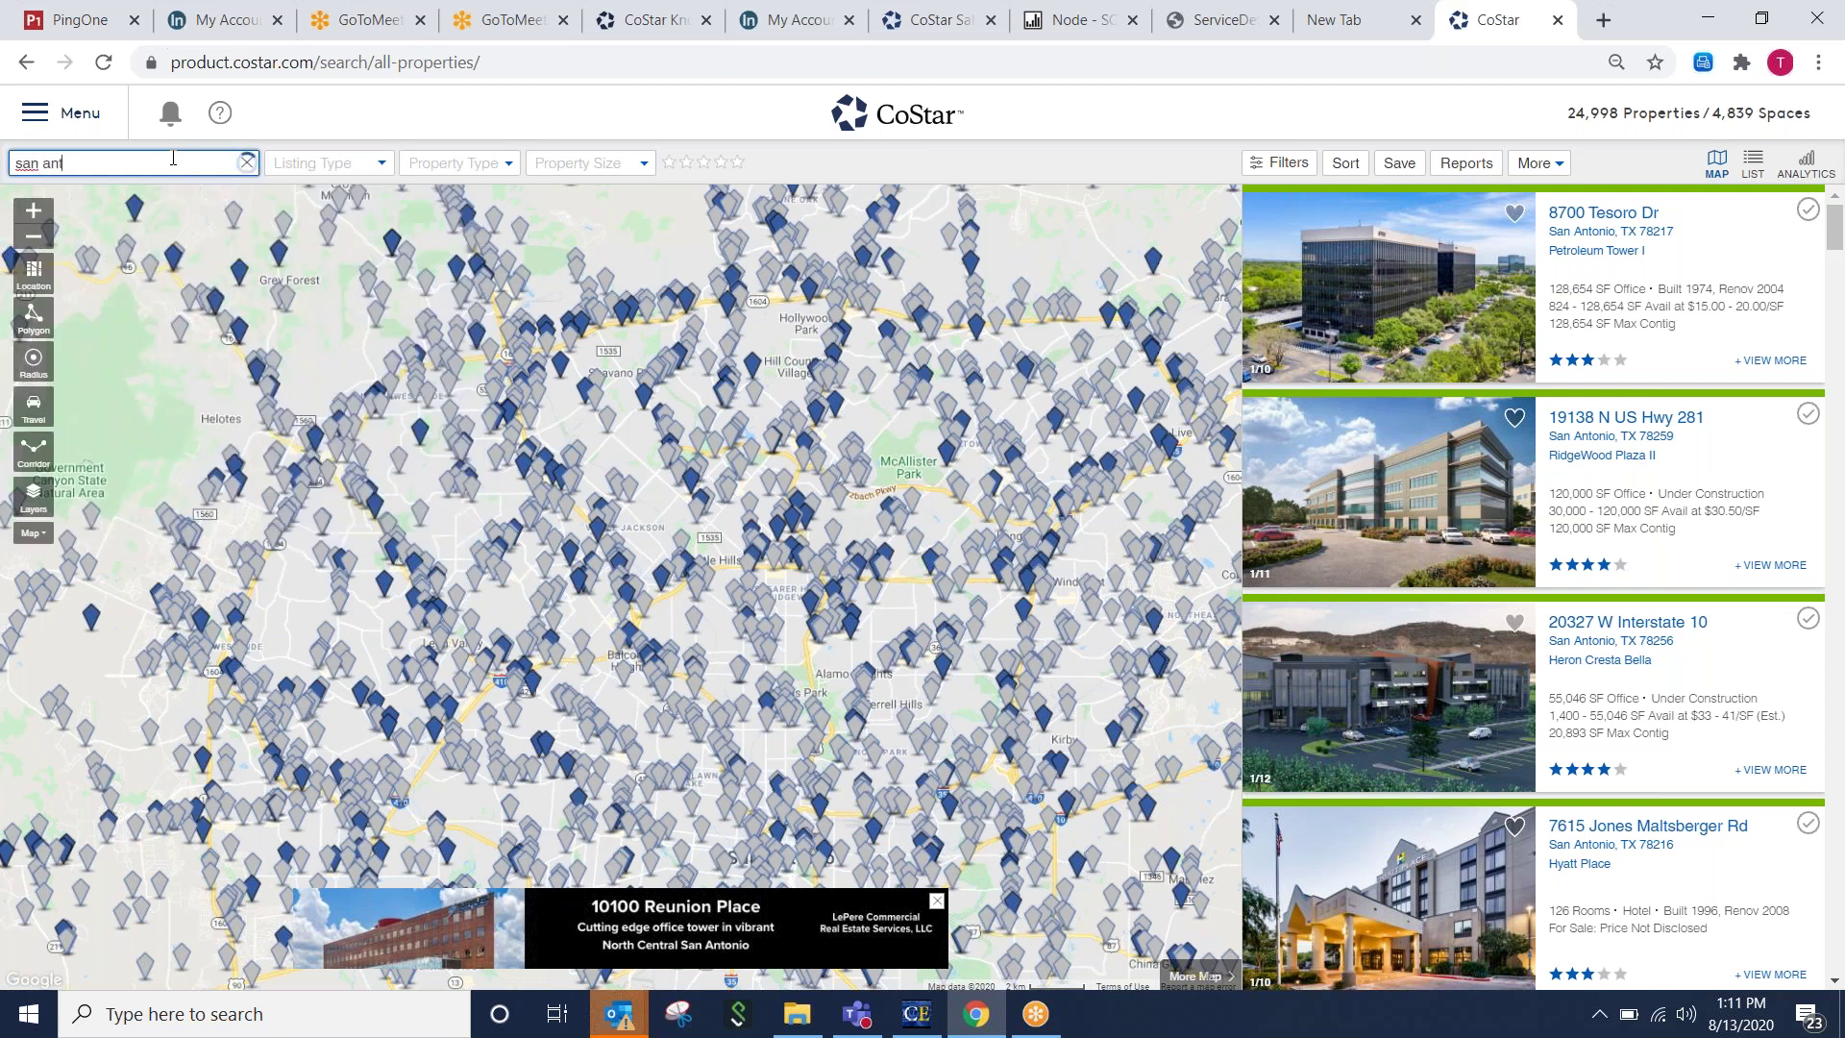
text(onio cbd)
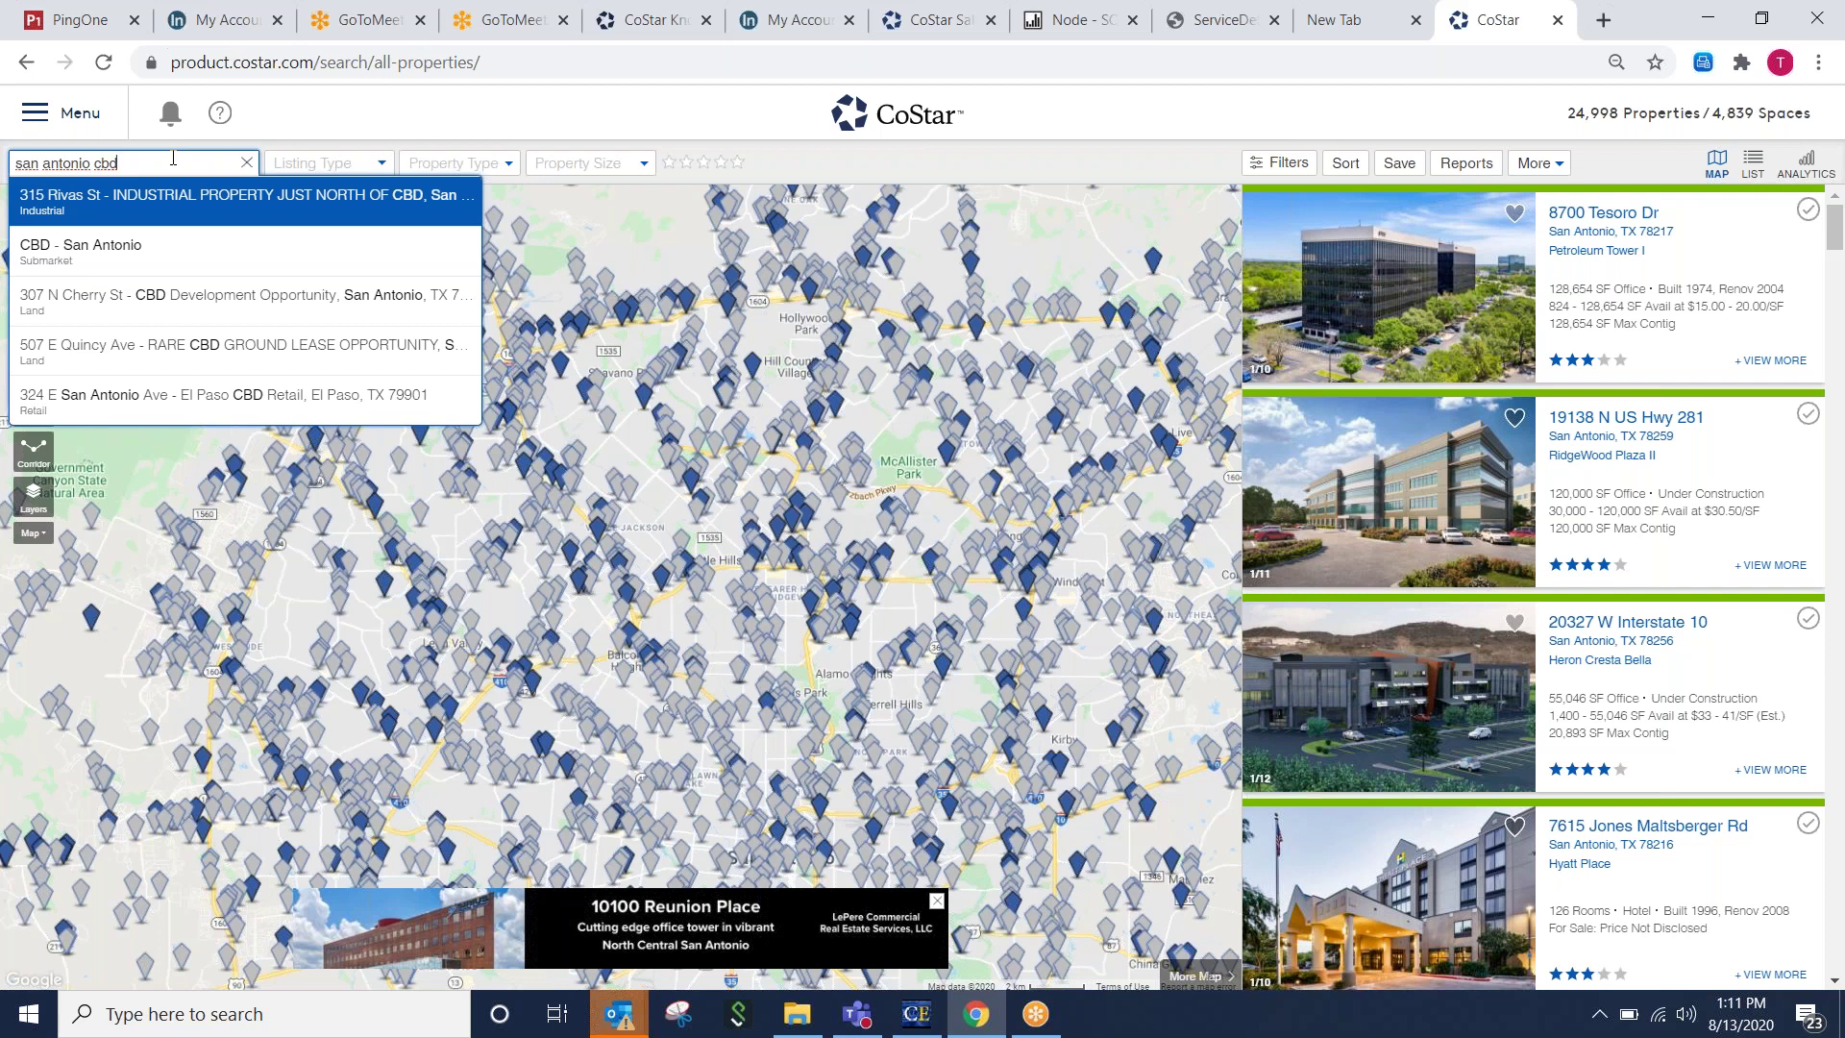
click(116, 247)
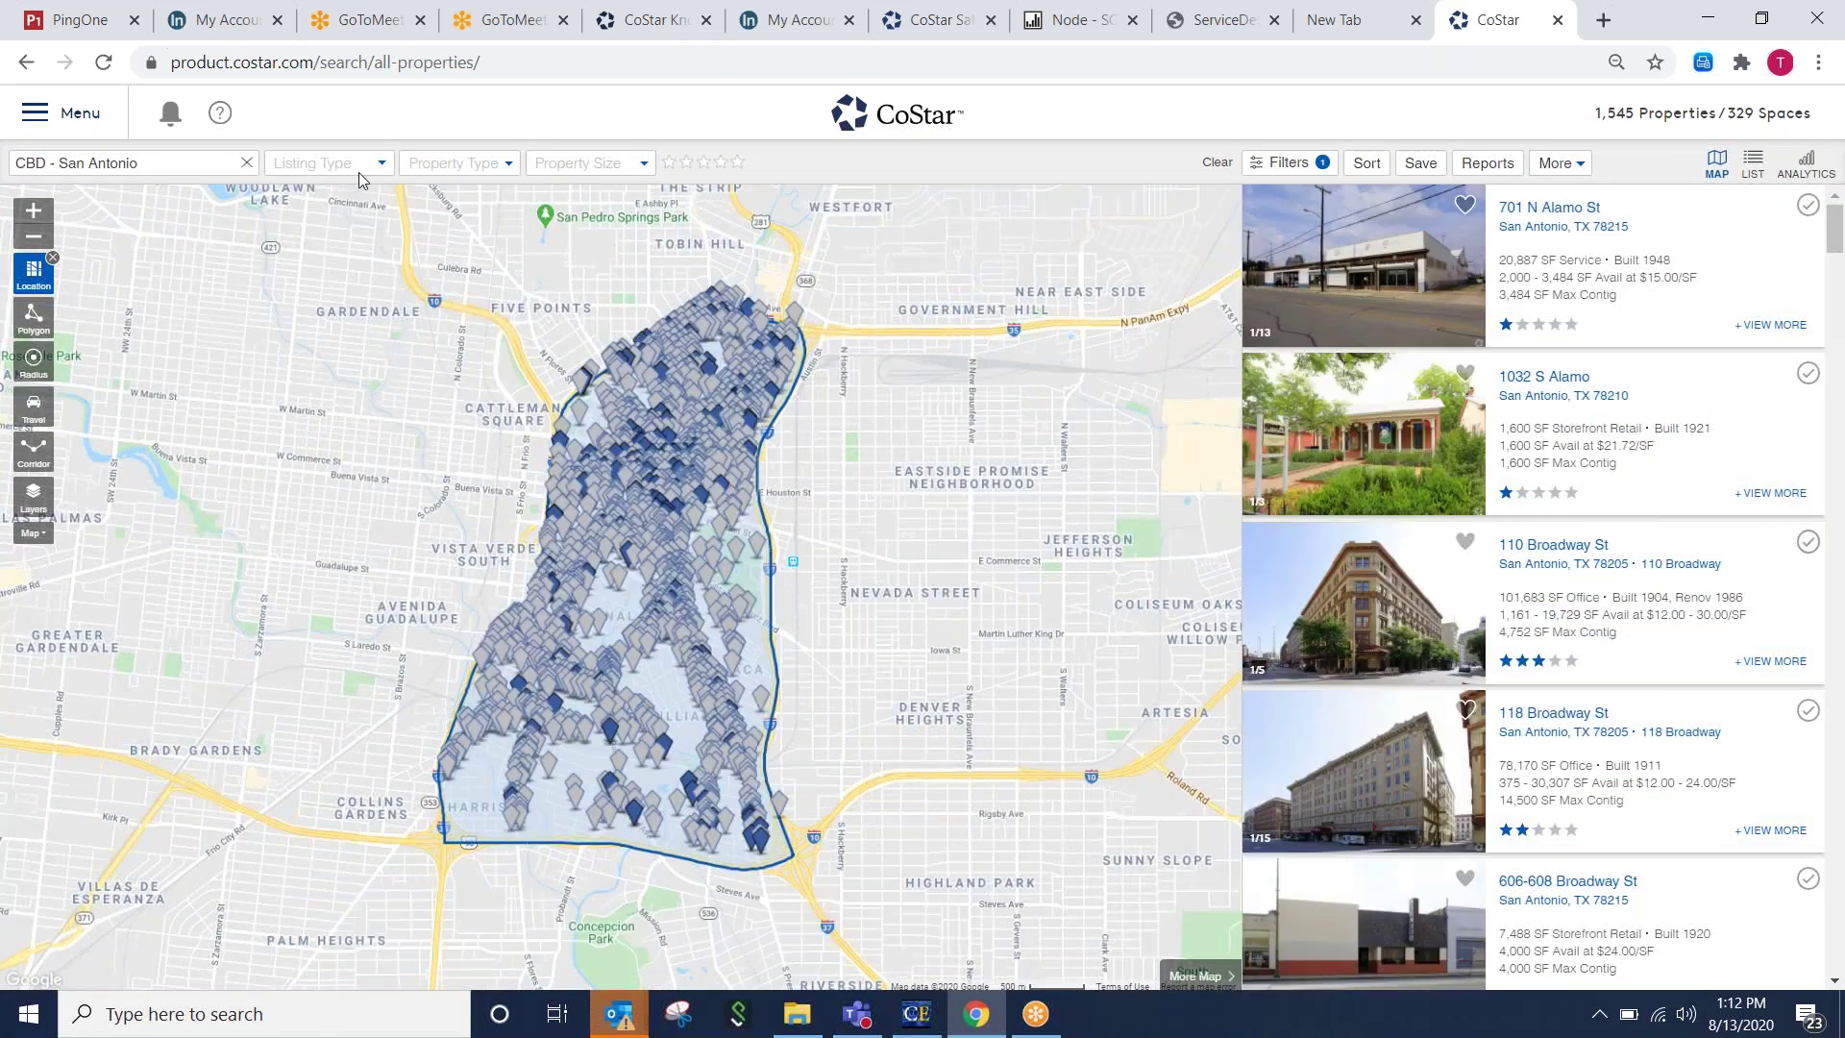
Step: Limit the property type to Land
click(453, 163)
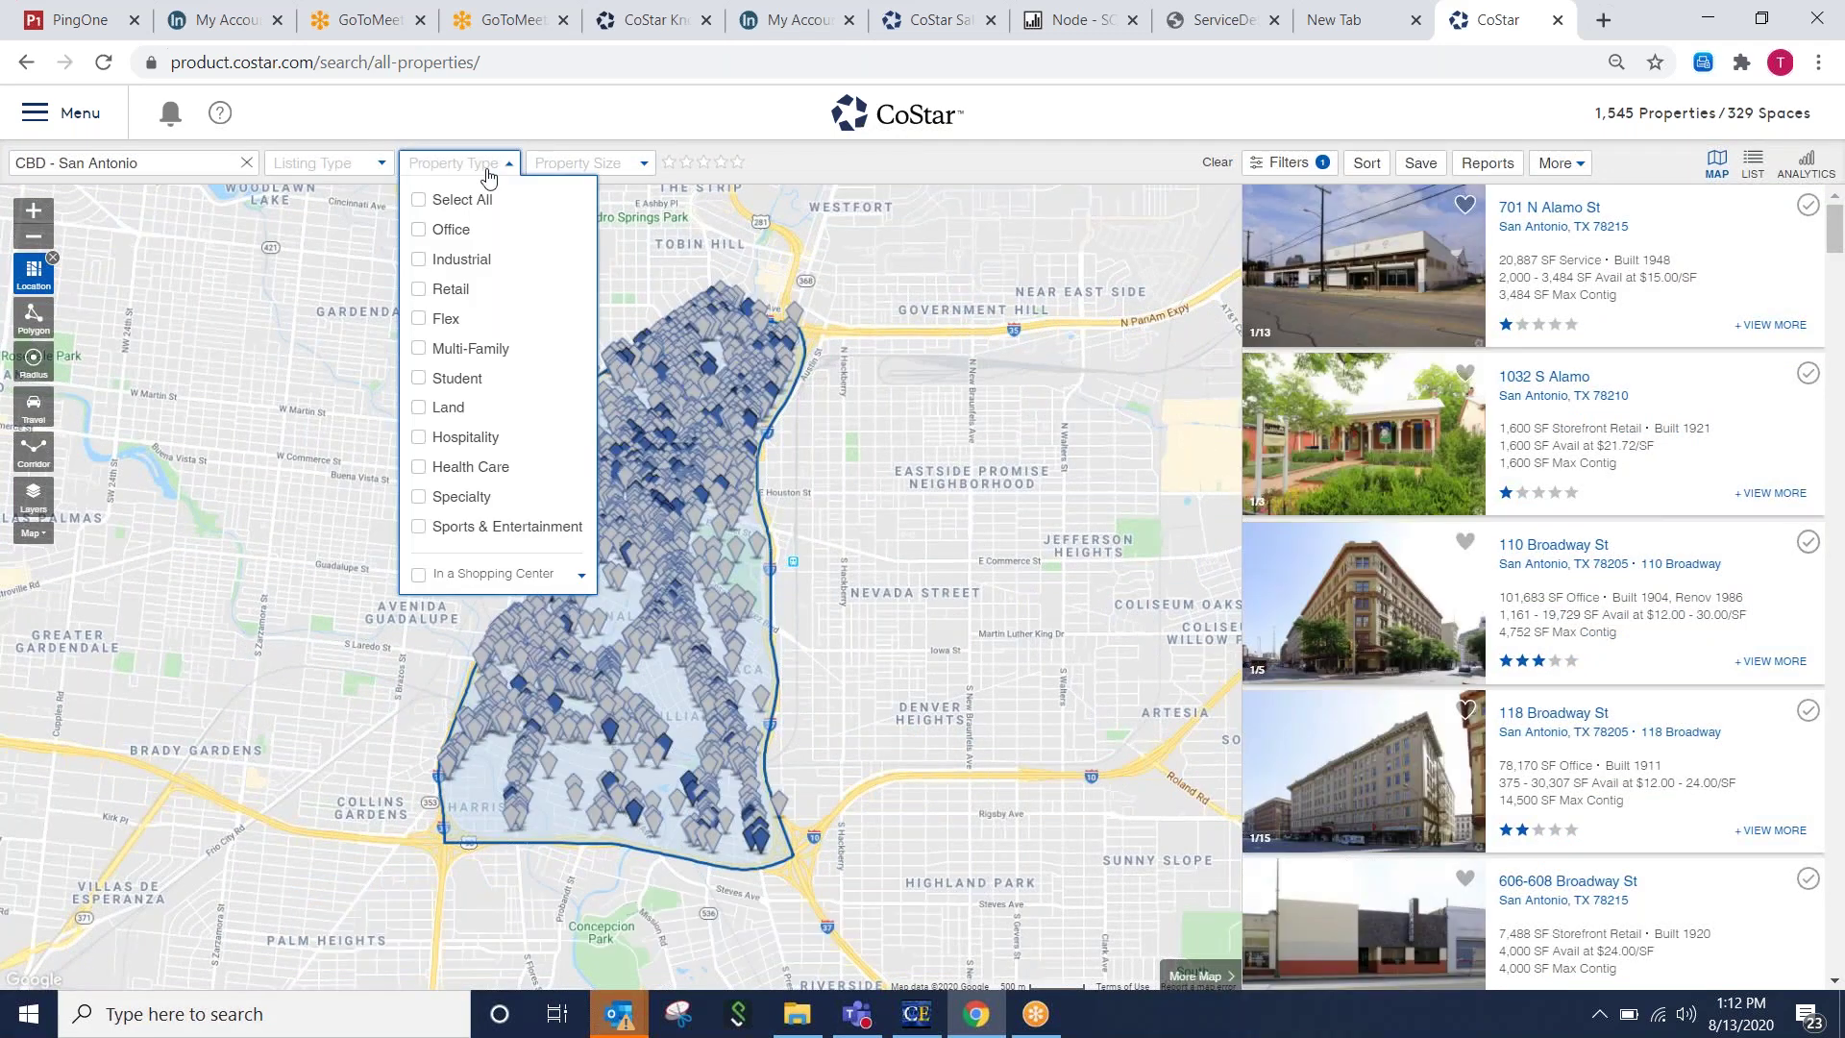
click(433, 412)
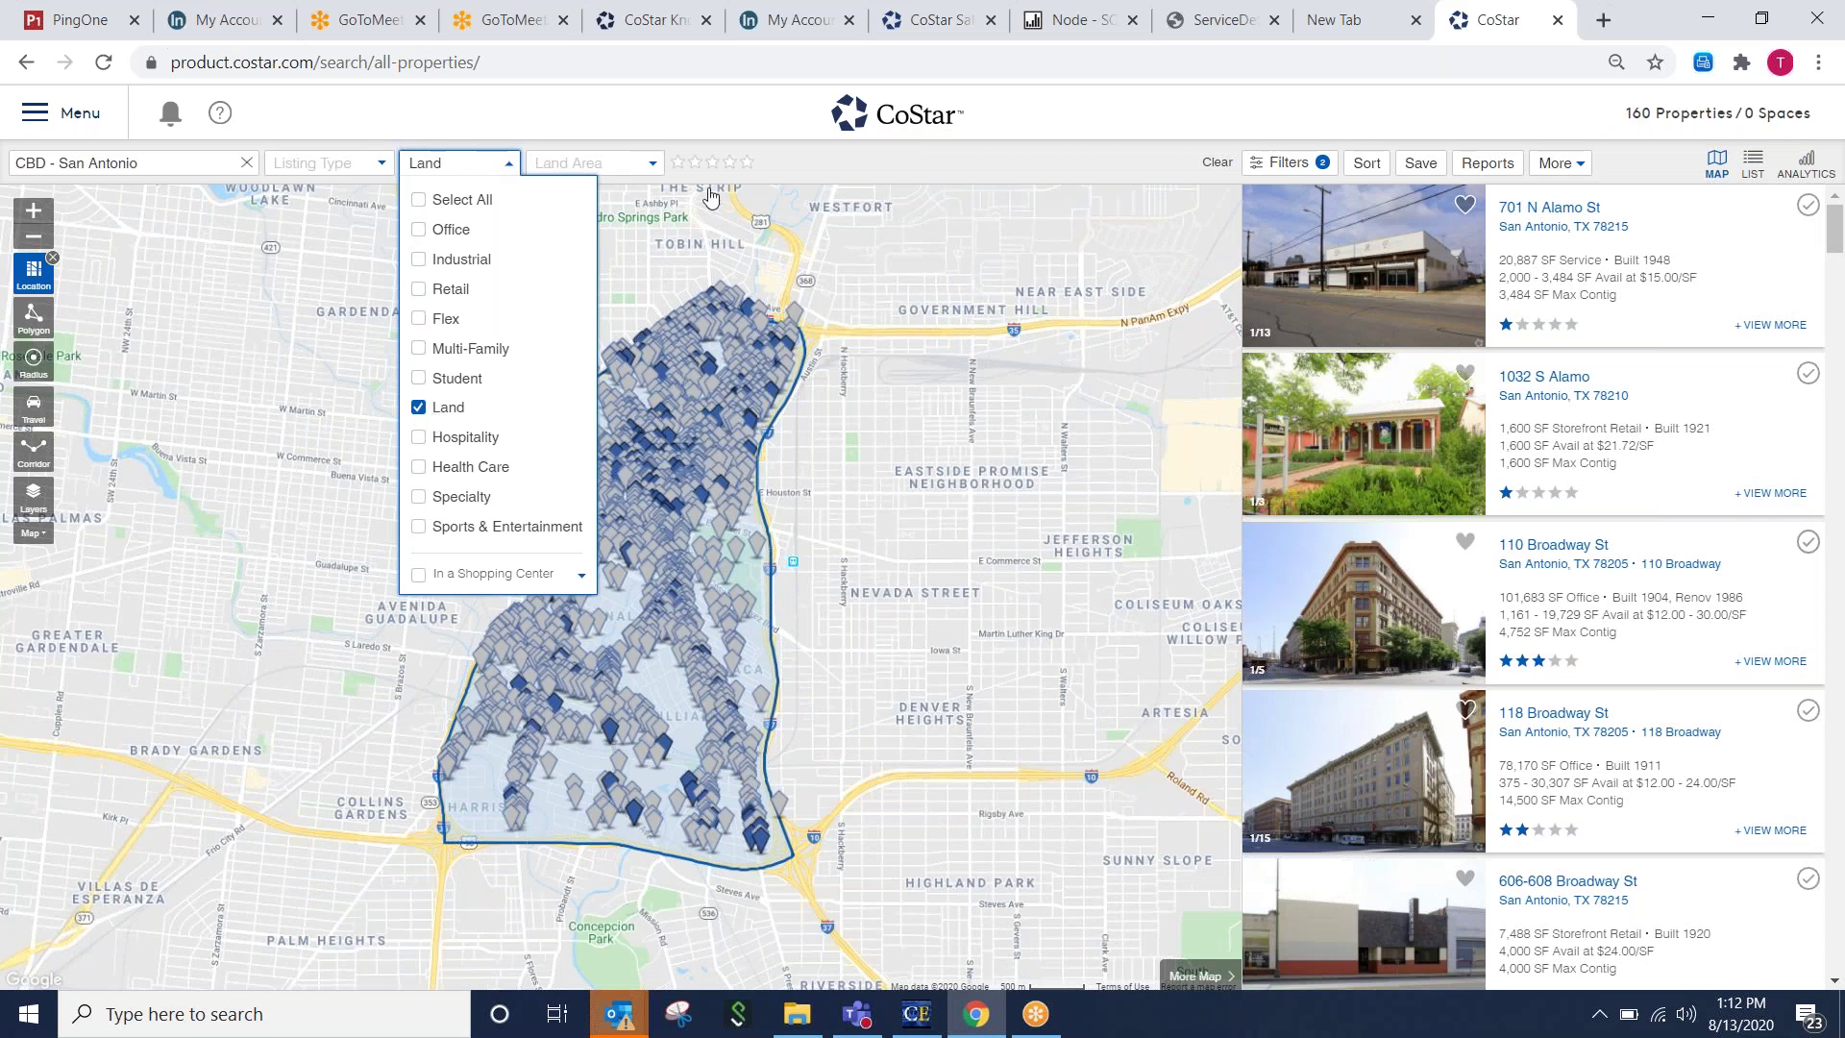
click(731, 100)
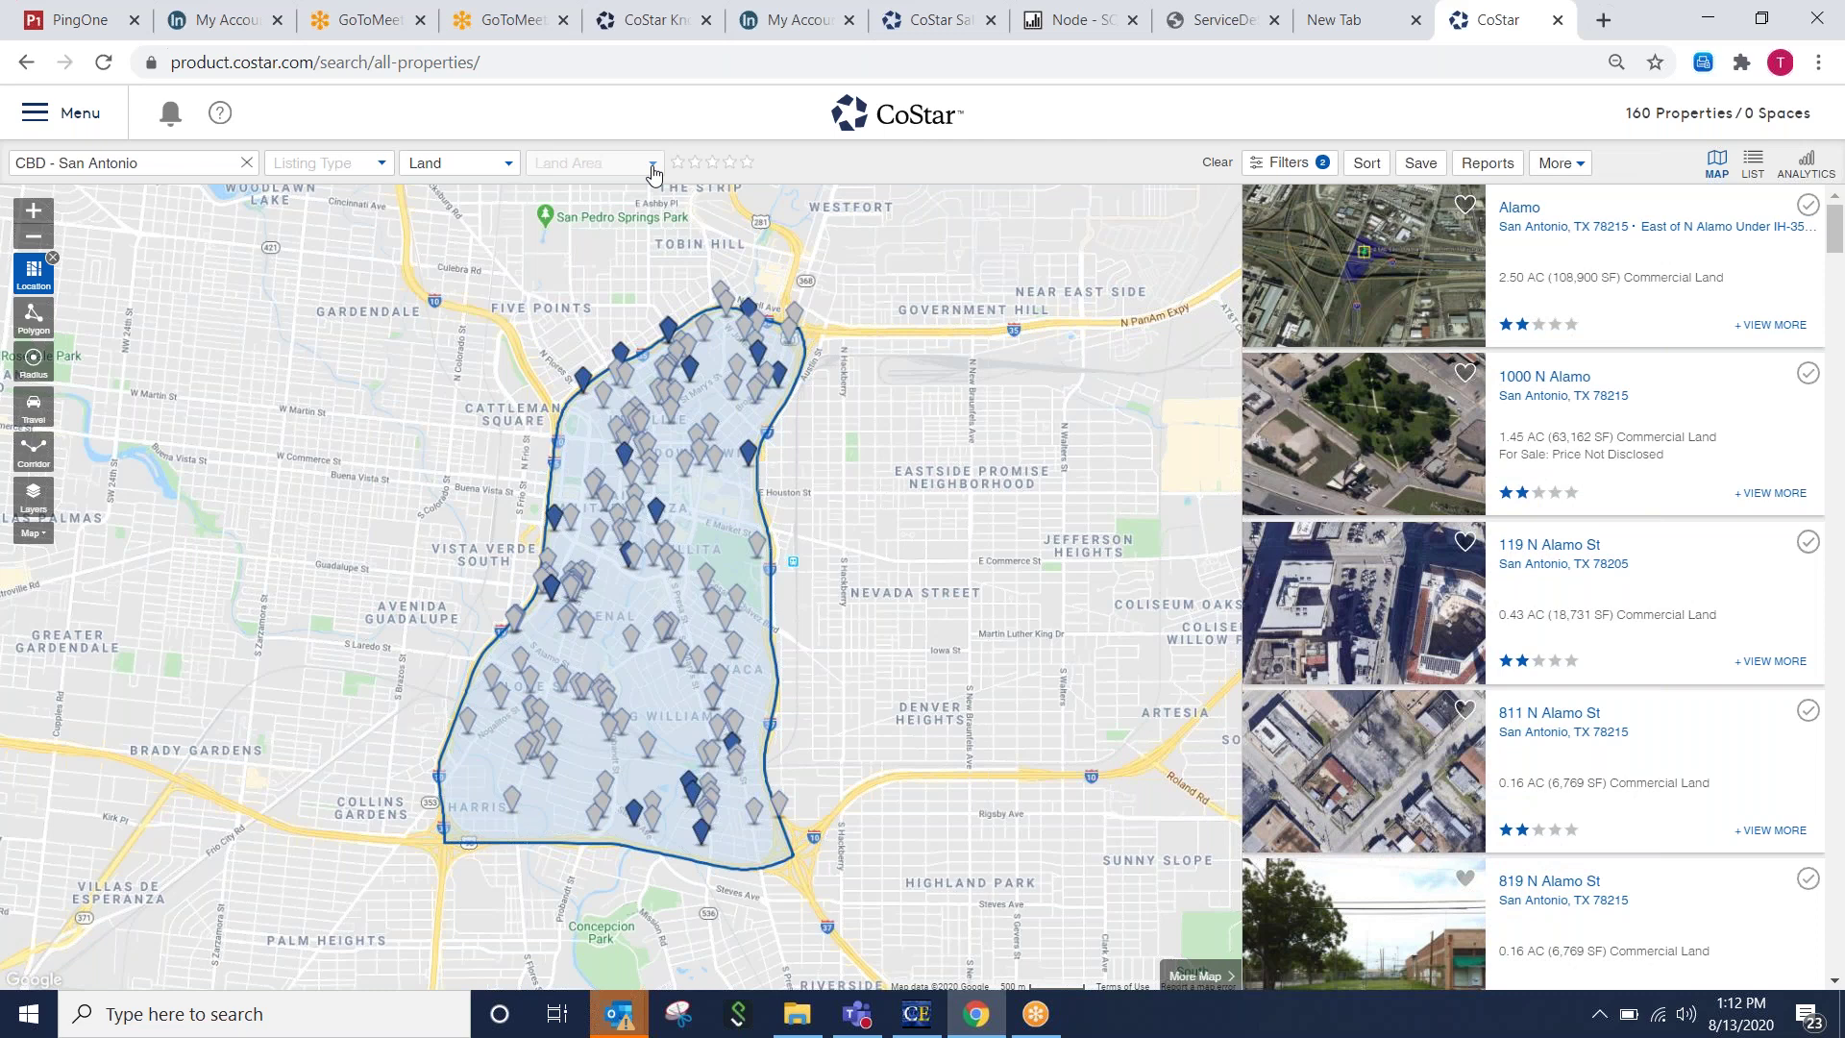
Step: Set the land area maximum to 2 AC, leaving 143 properties
click(653, 171)
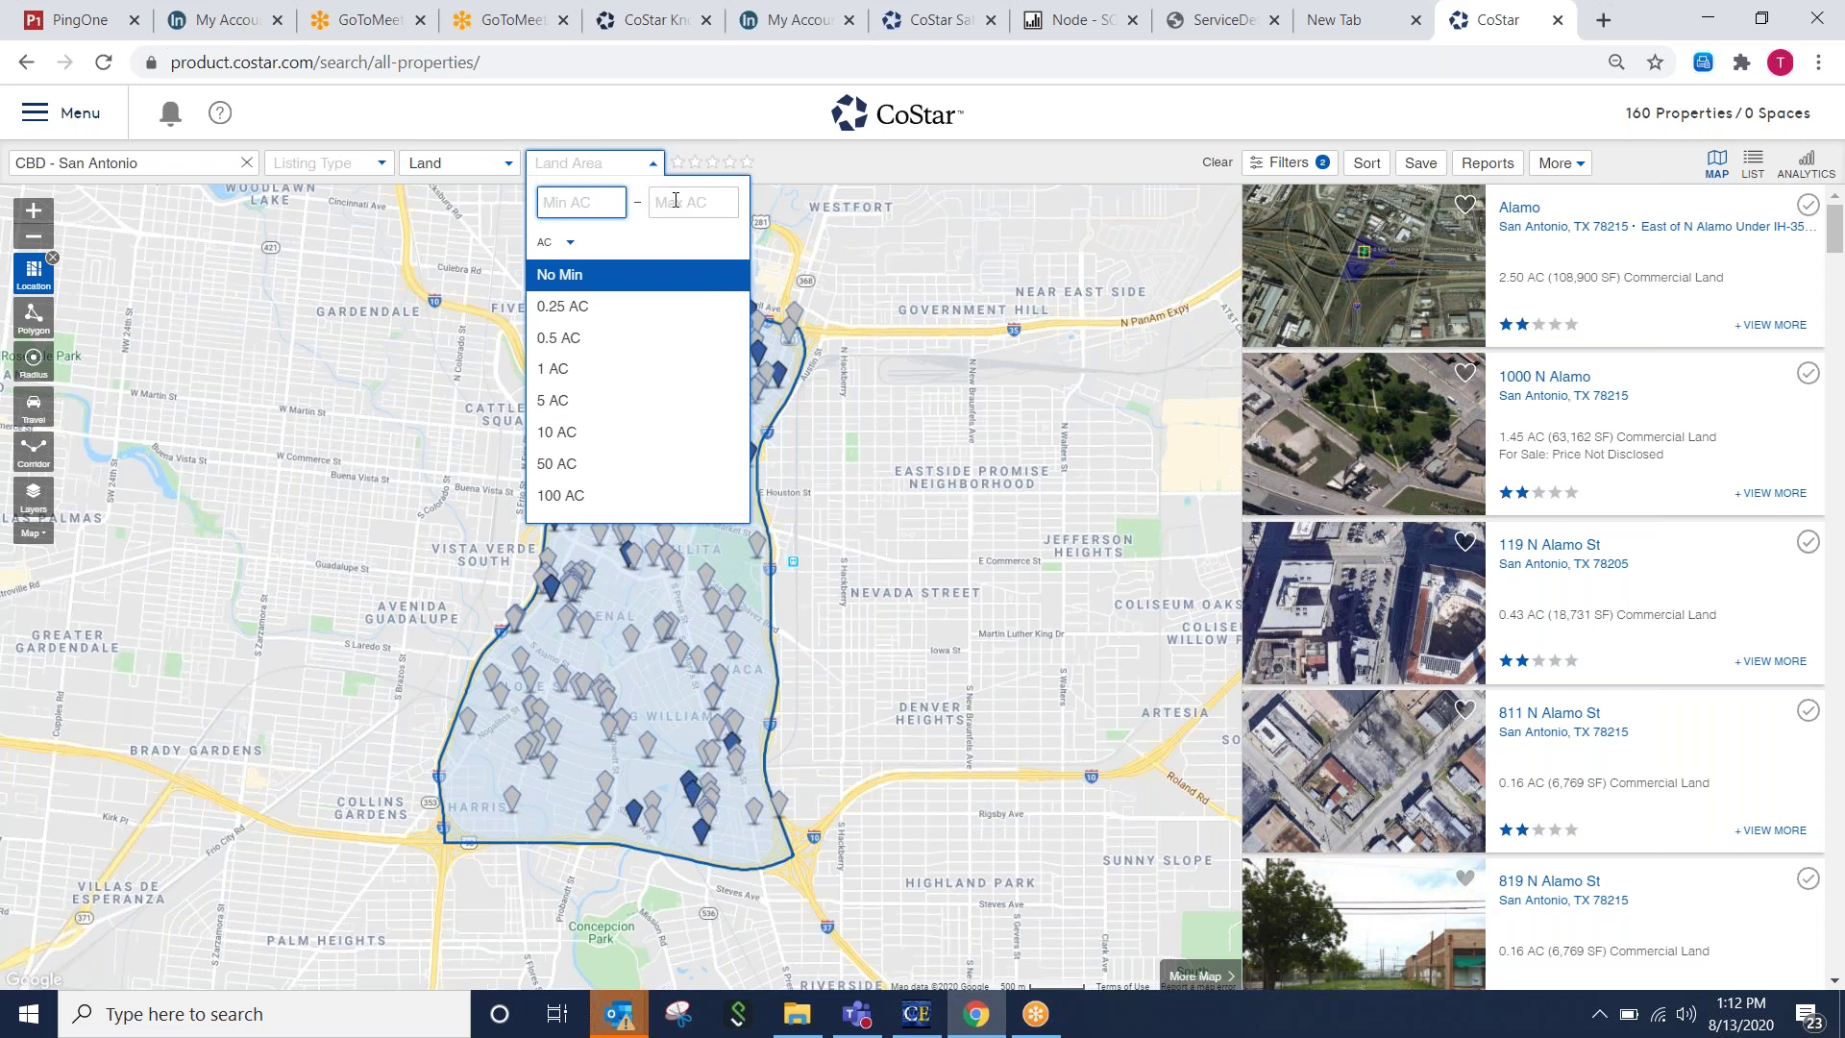
click(676, 201)
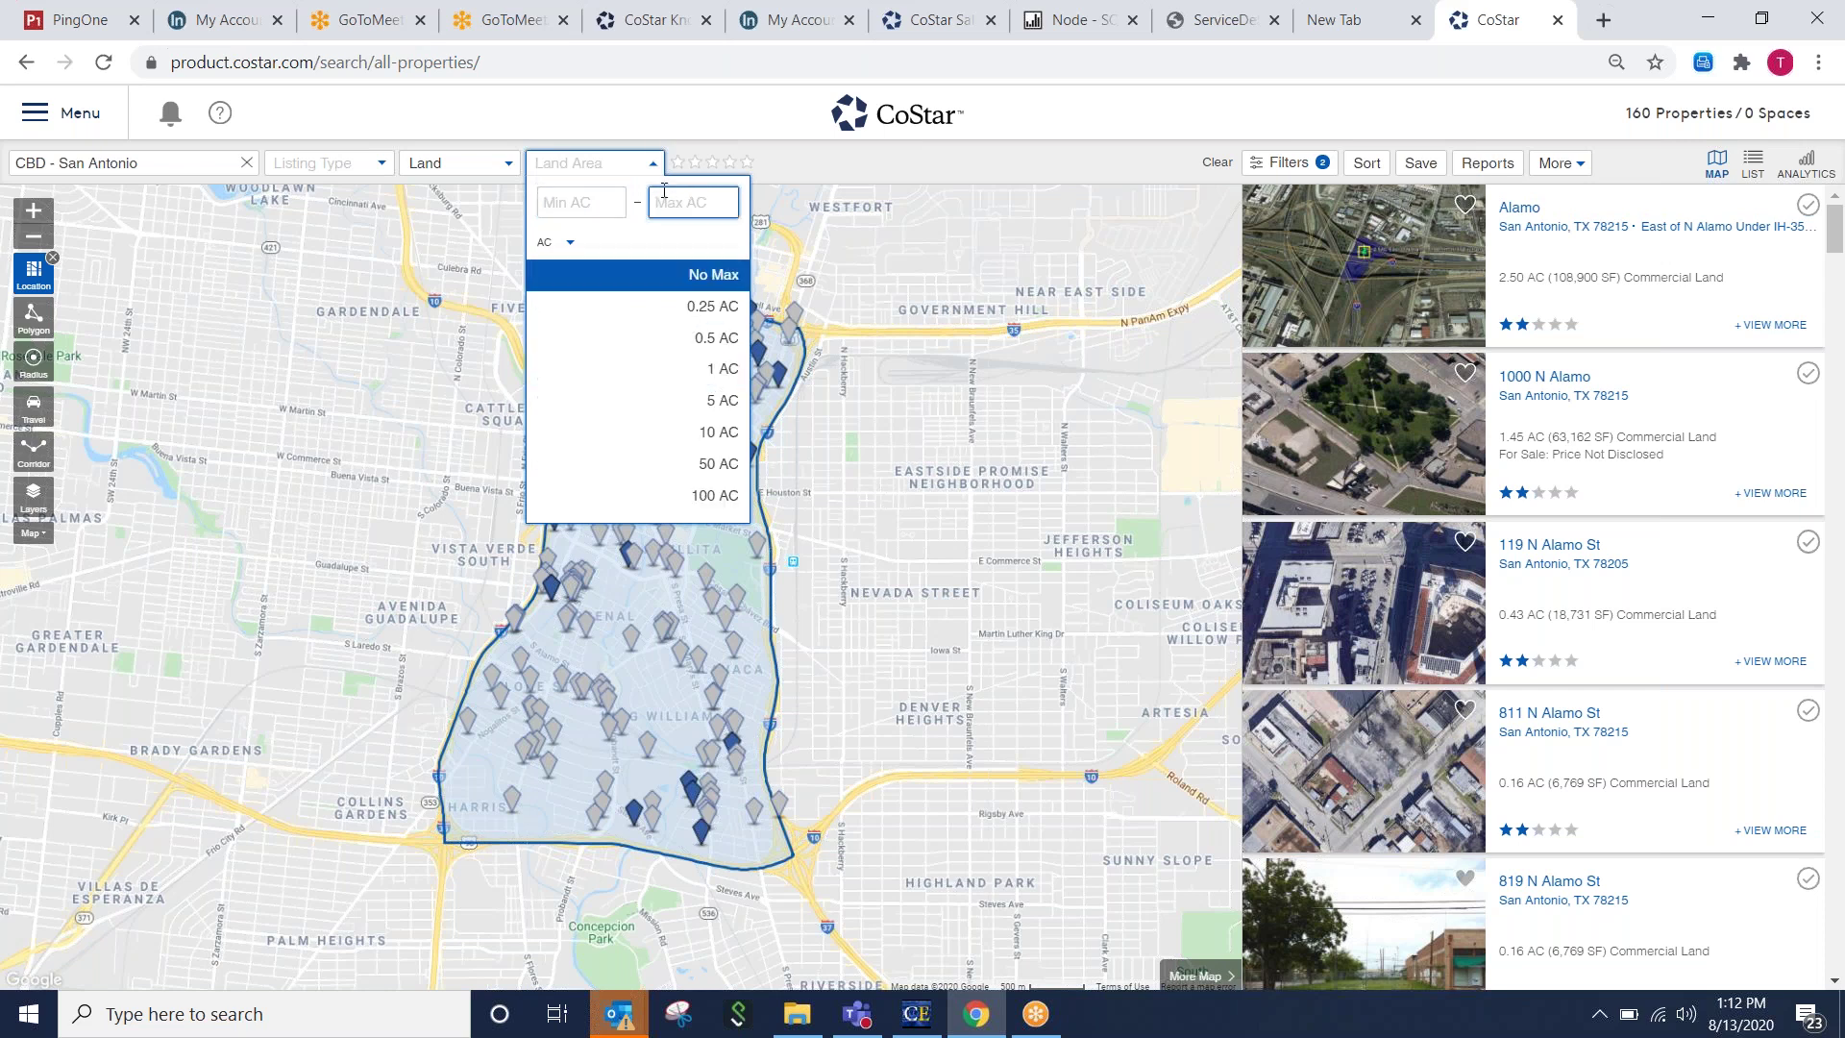
text(2)
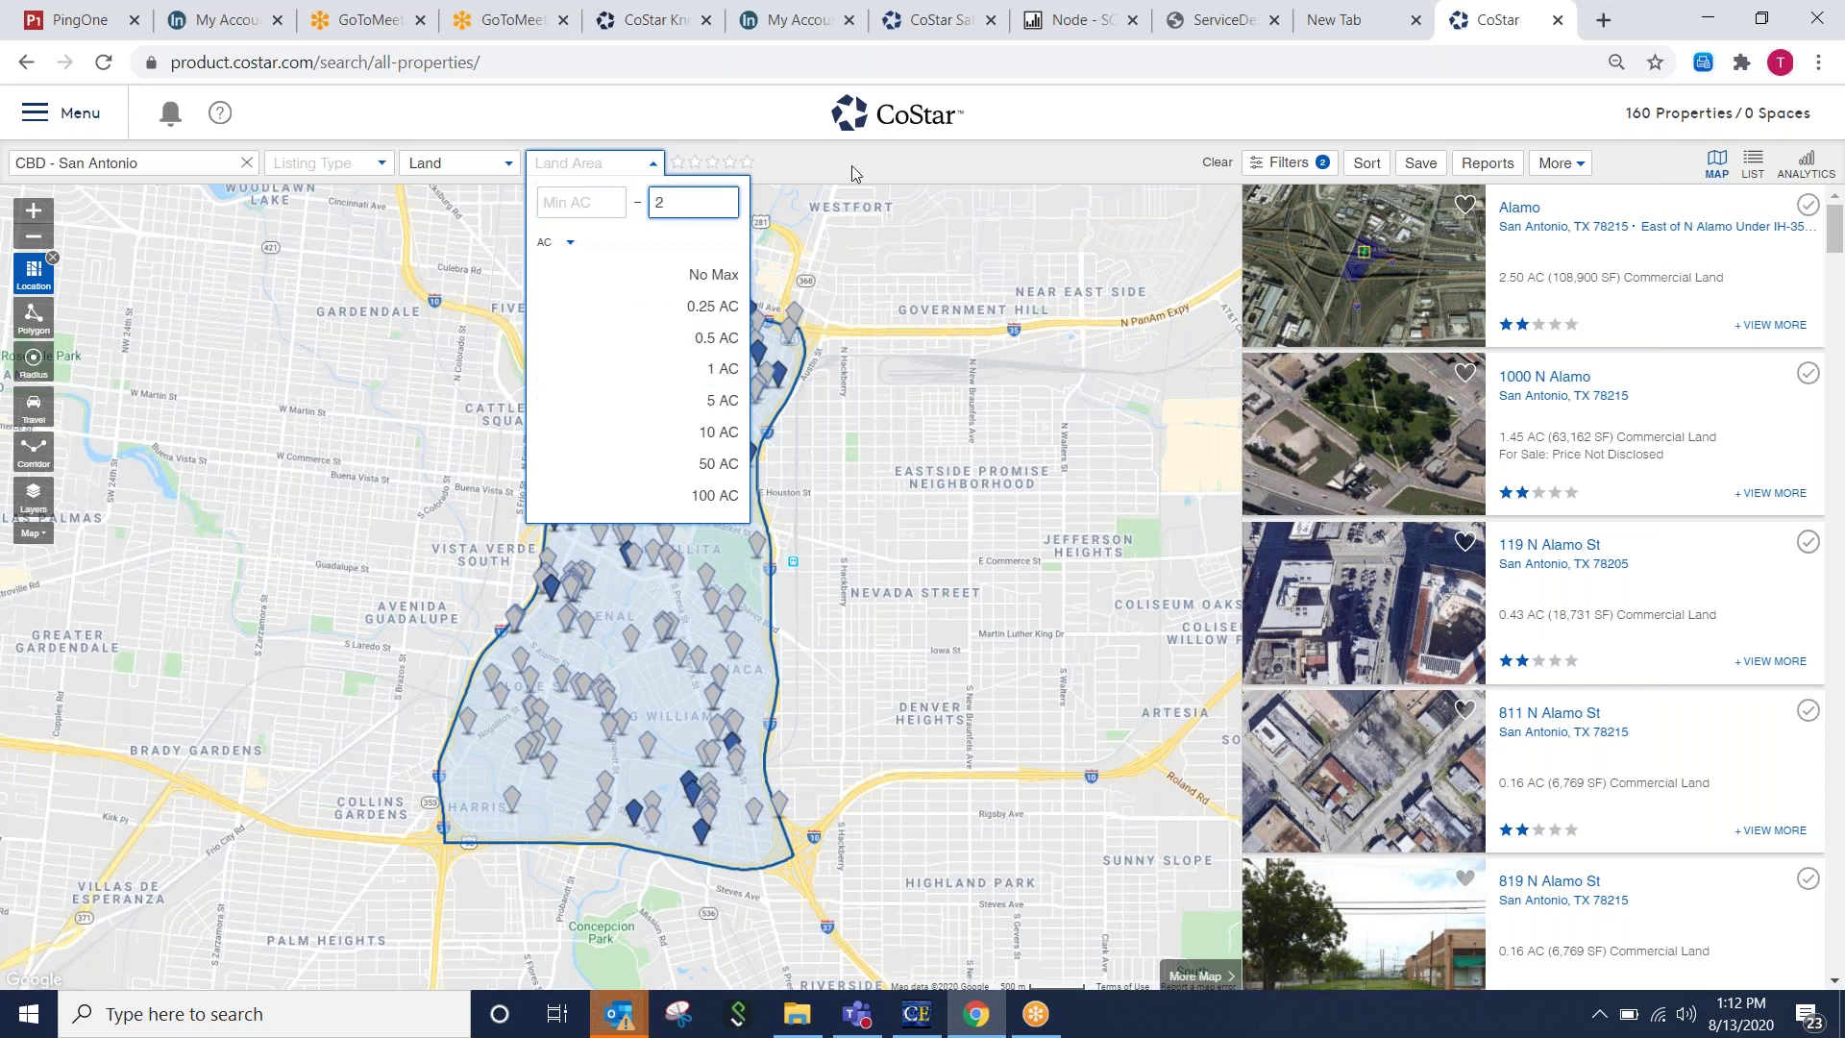
click(891, 163)
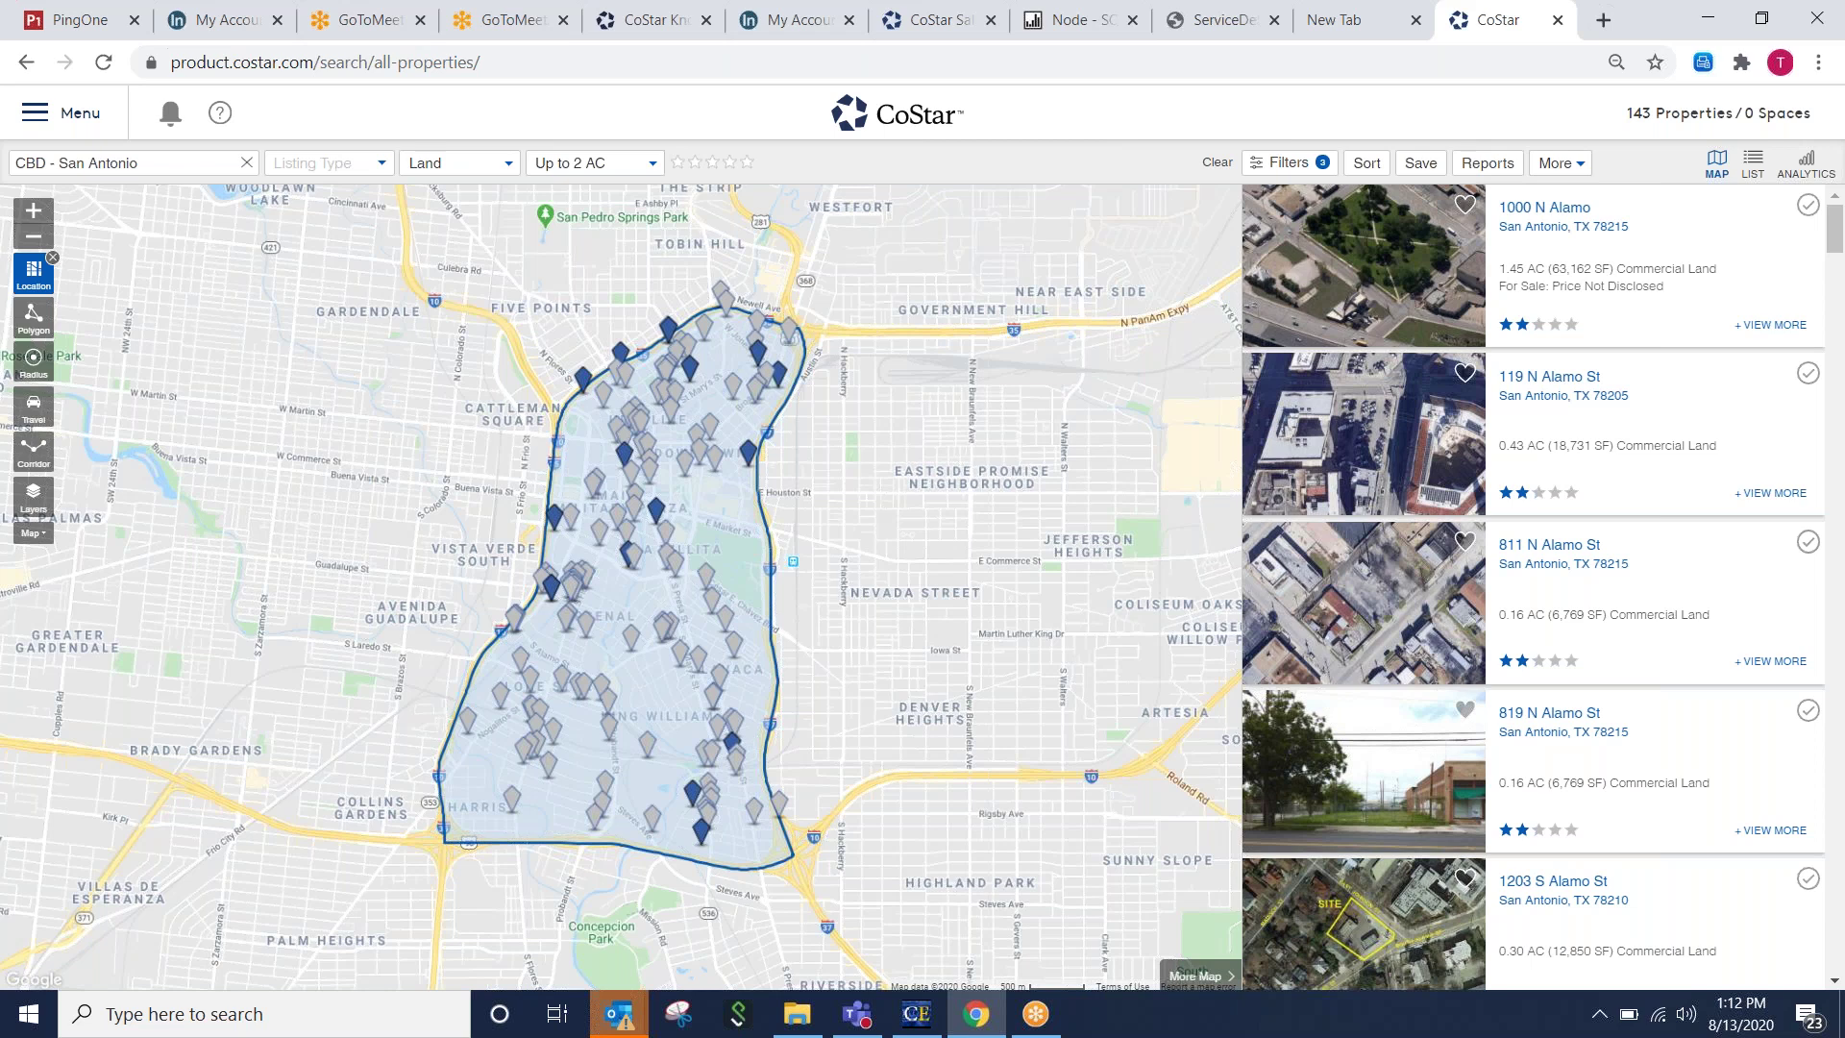
Step: Open the full Filters panel and browse the Land tab's Proposed Use options without choosing any
click(1289, 167)
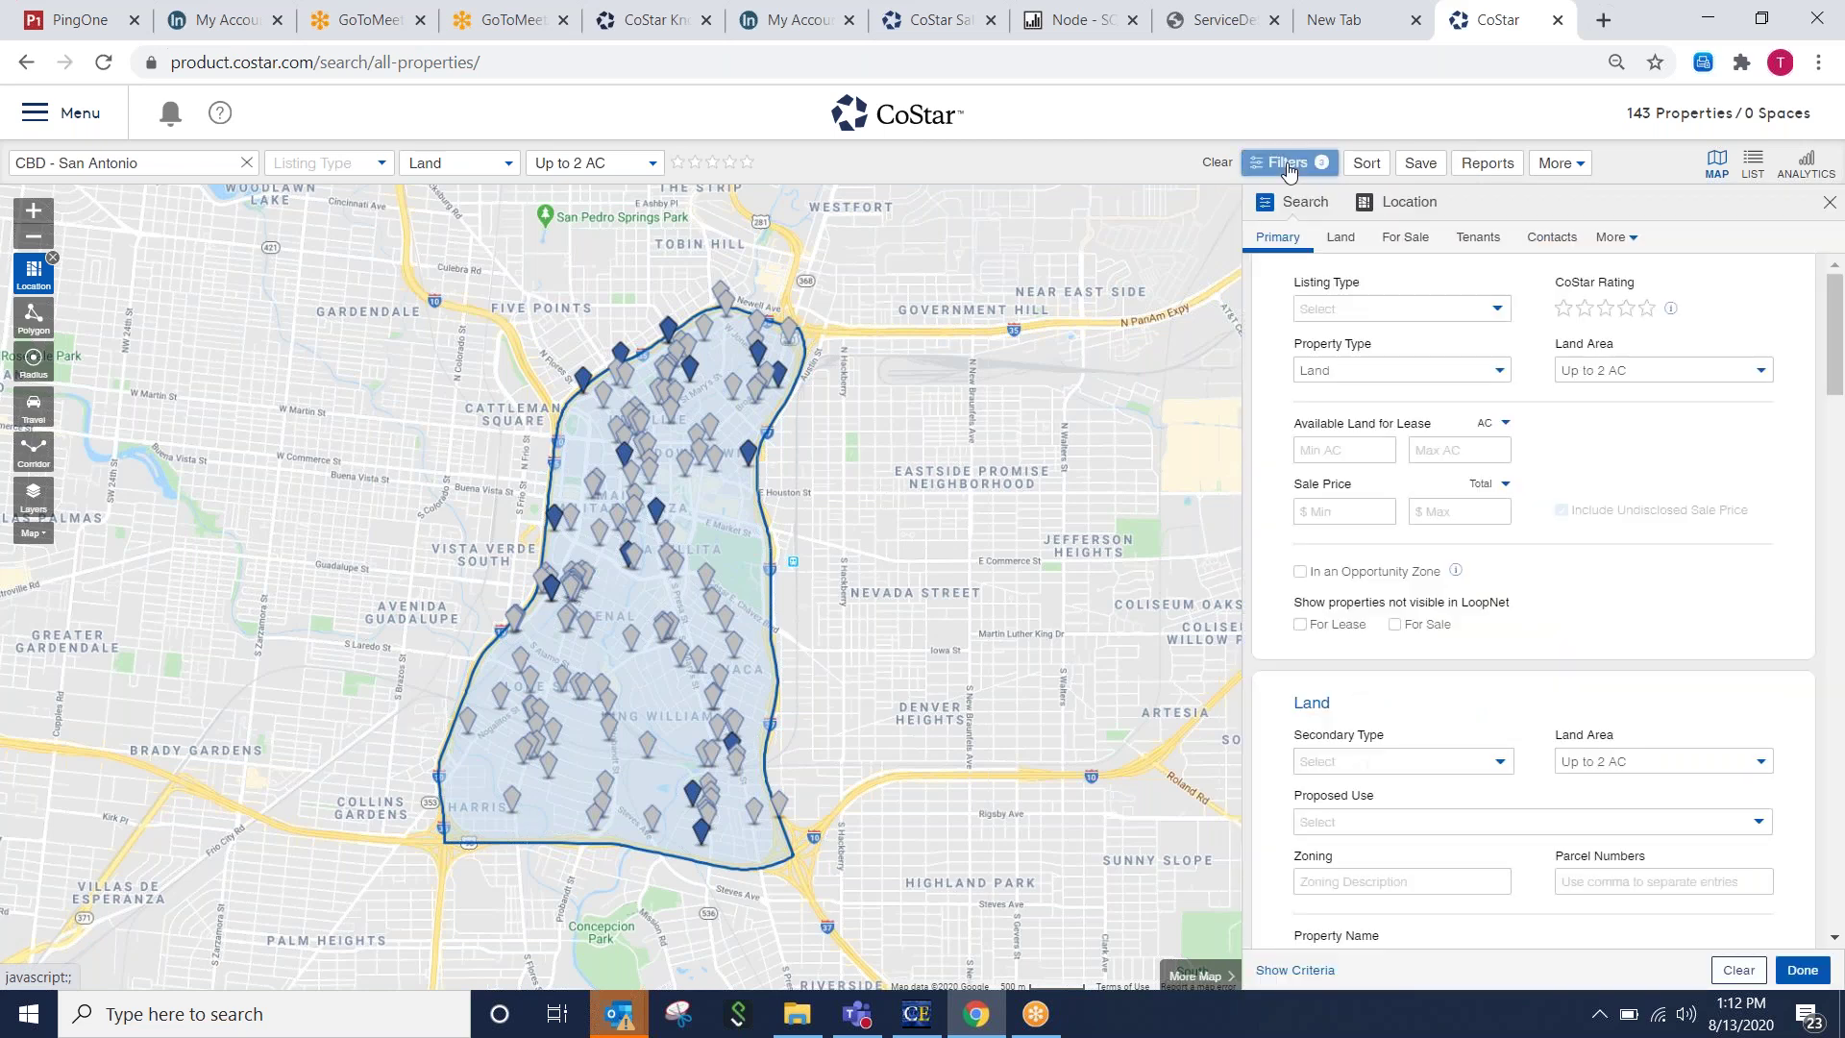
click(1349, 247)
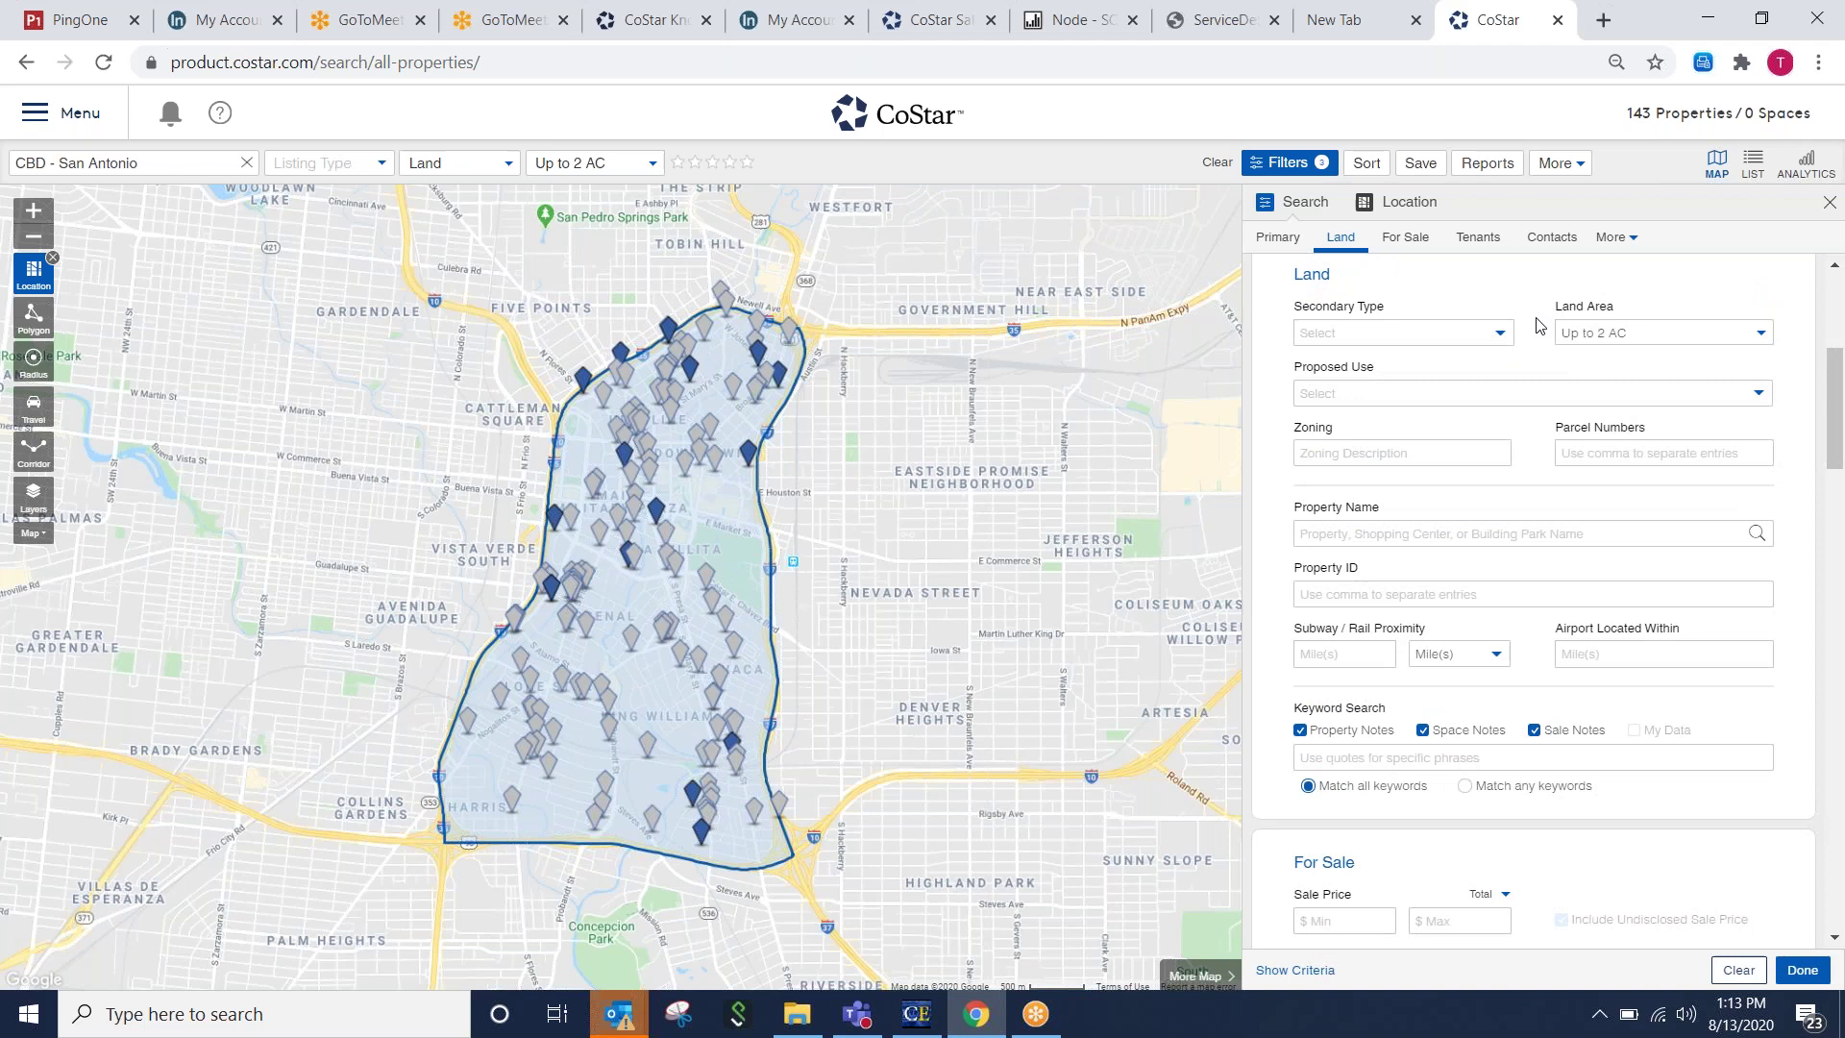
click(1761, 396)
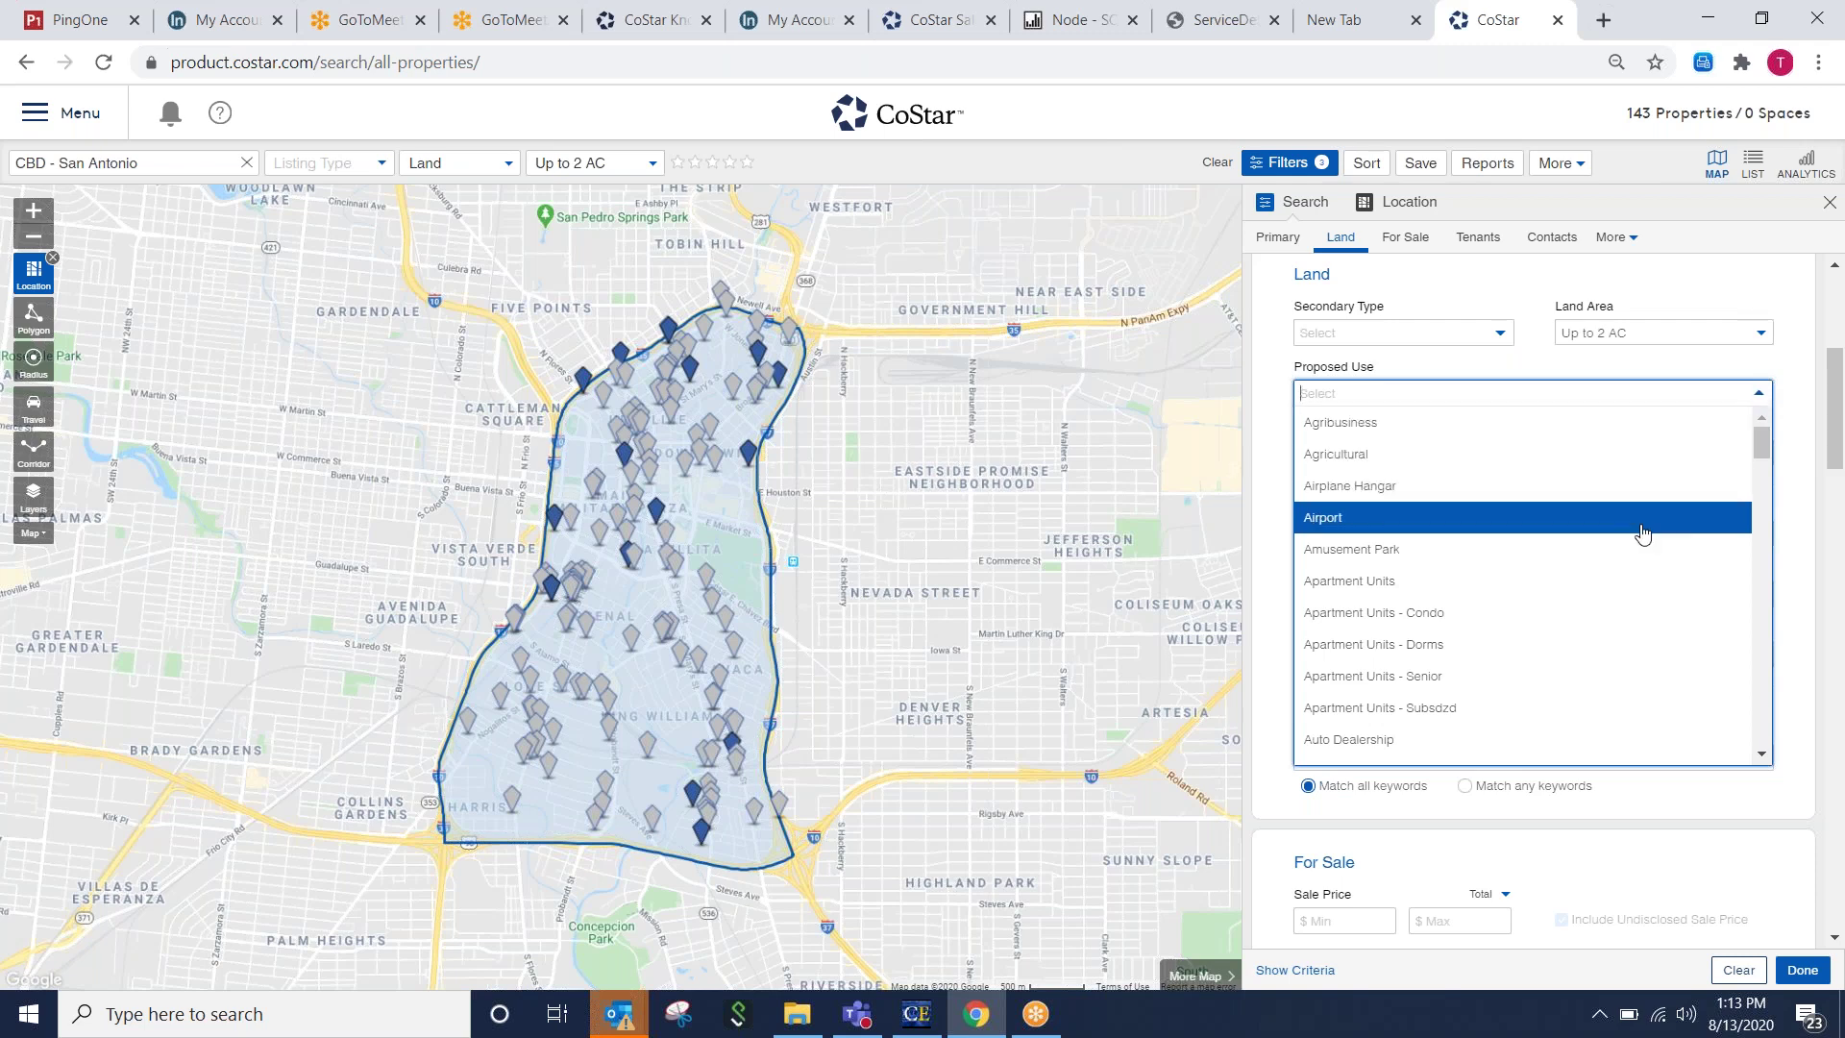
scroll(1642, 535, down, 2)
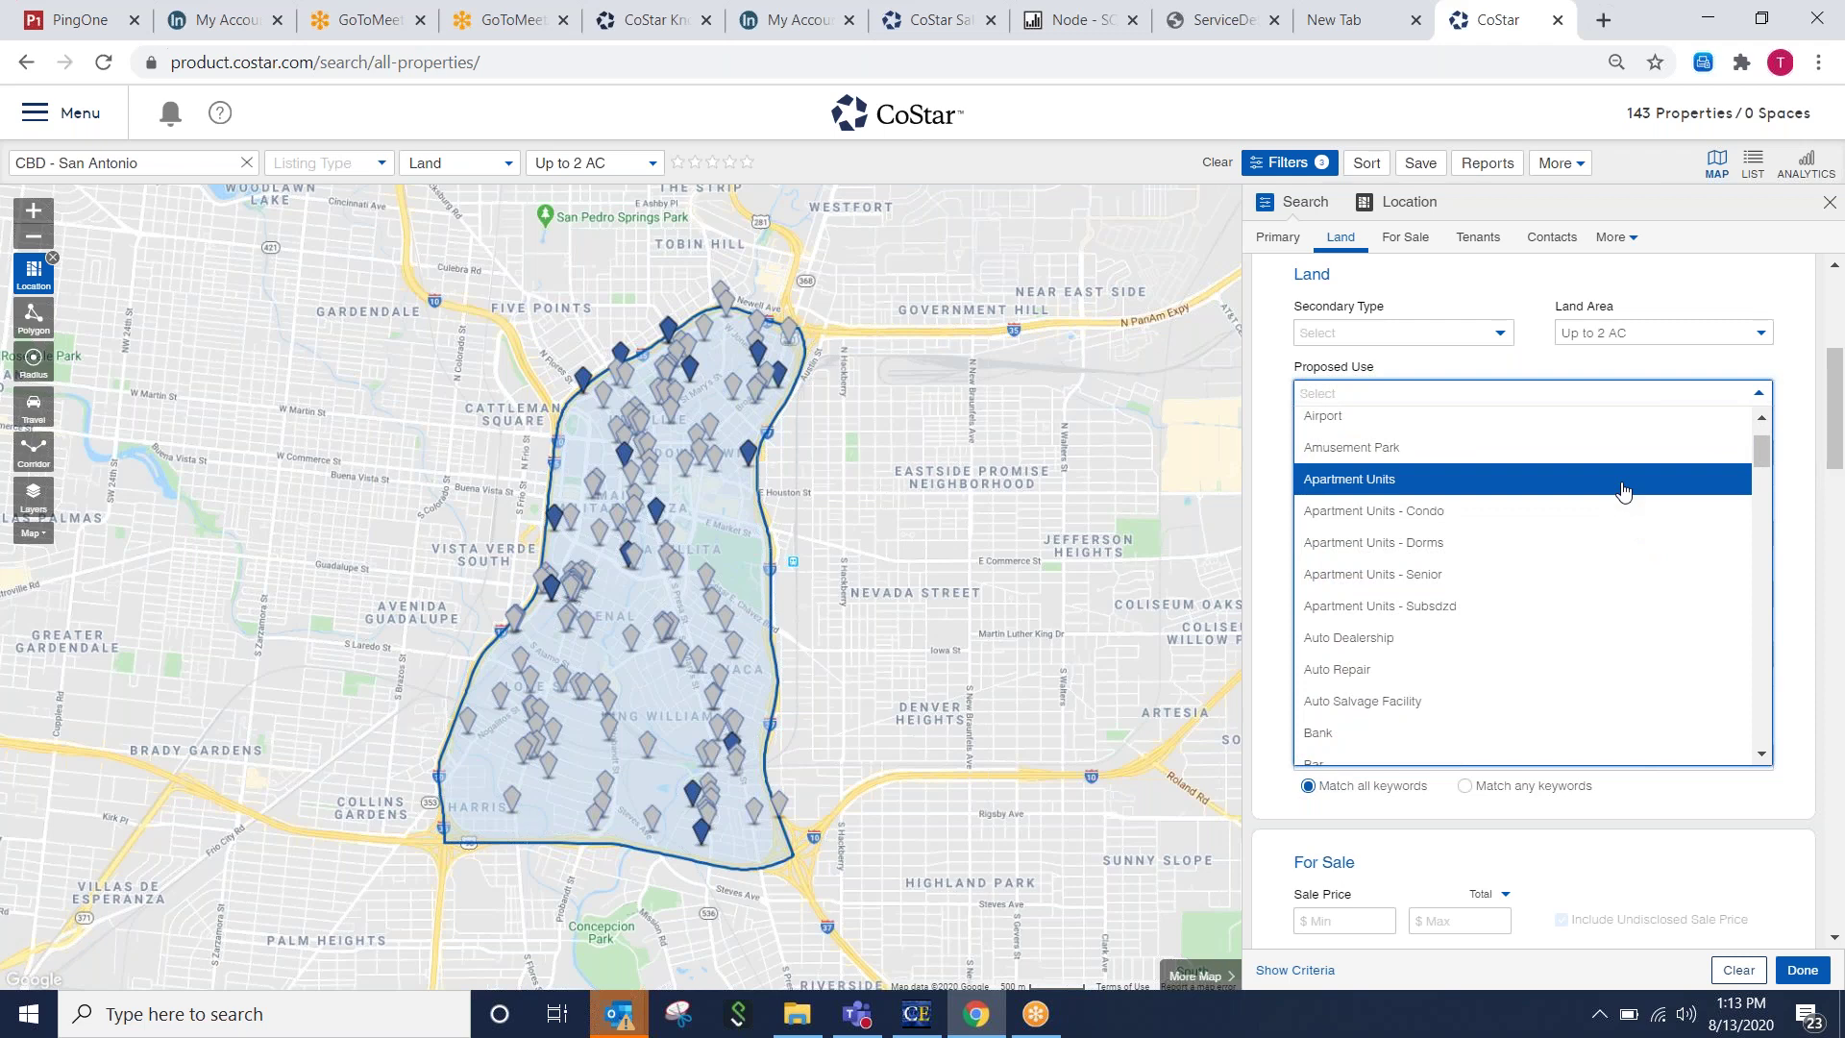
scroll(1623, 491, down, 8)
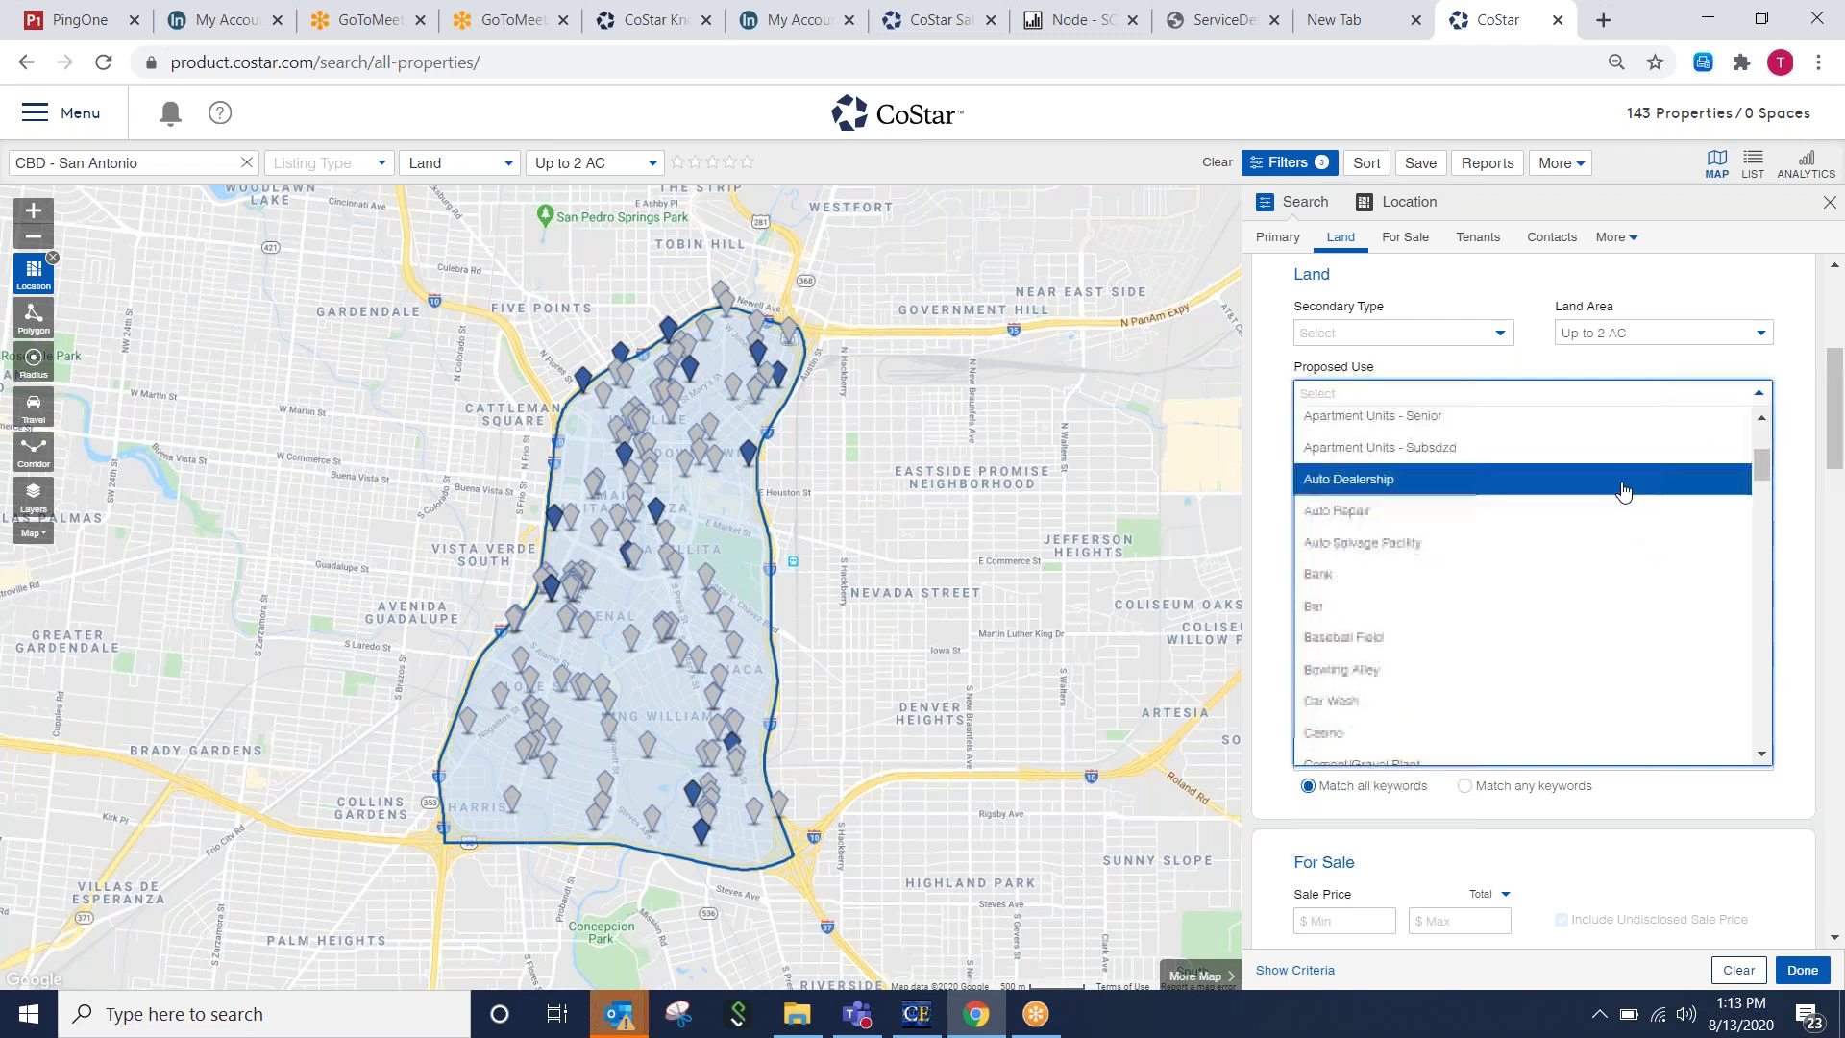
scroll(1623, 490, up, 10)
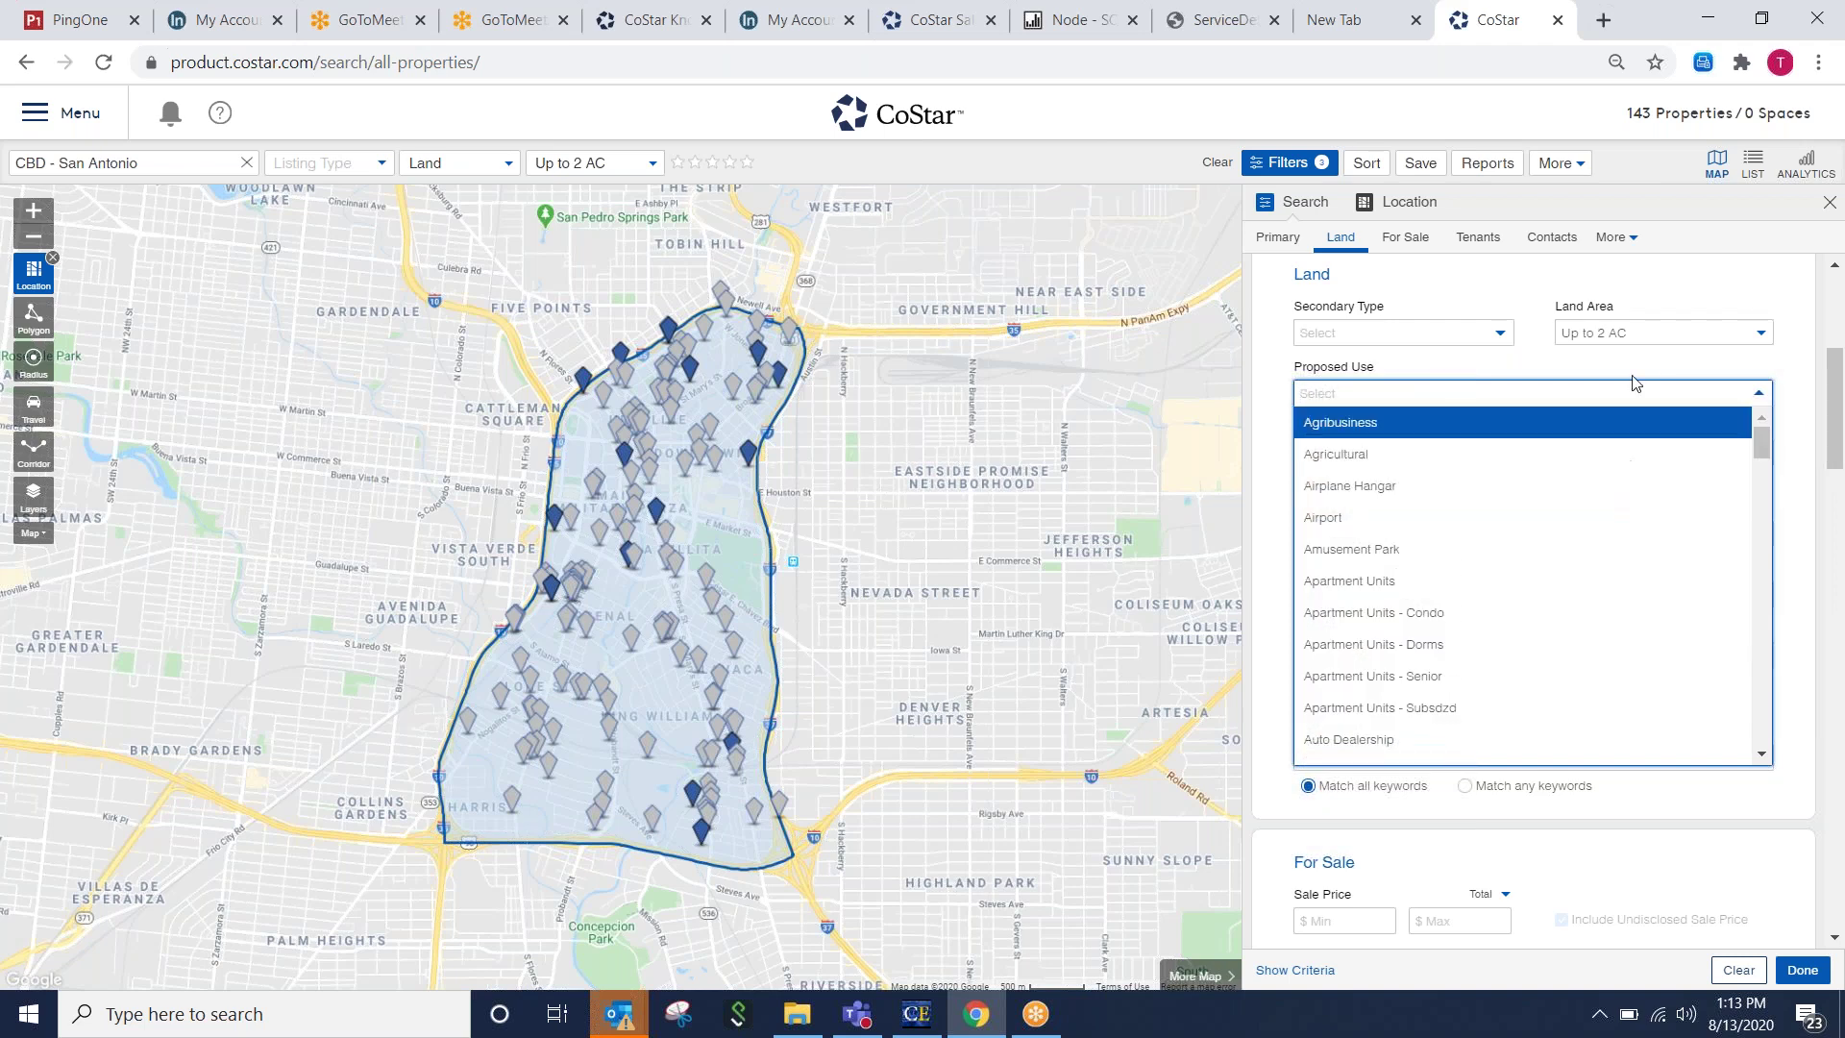
click(1682, 365)
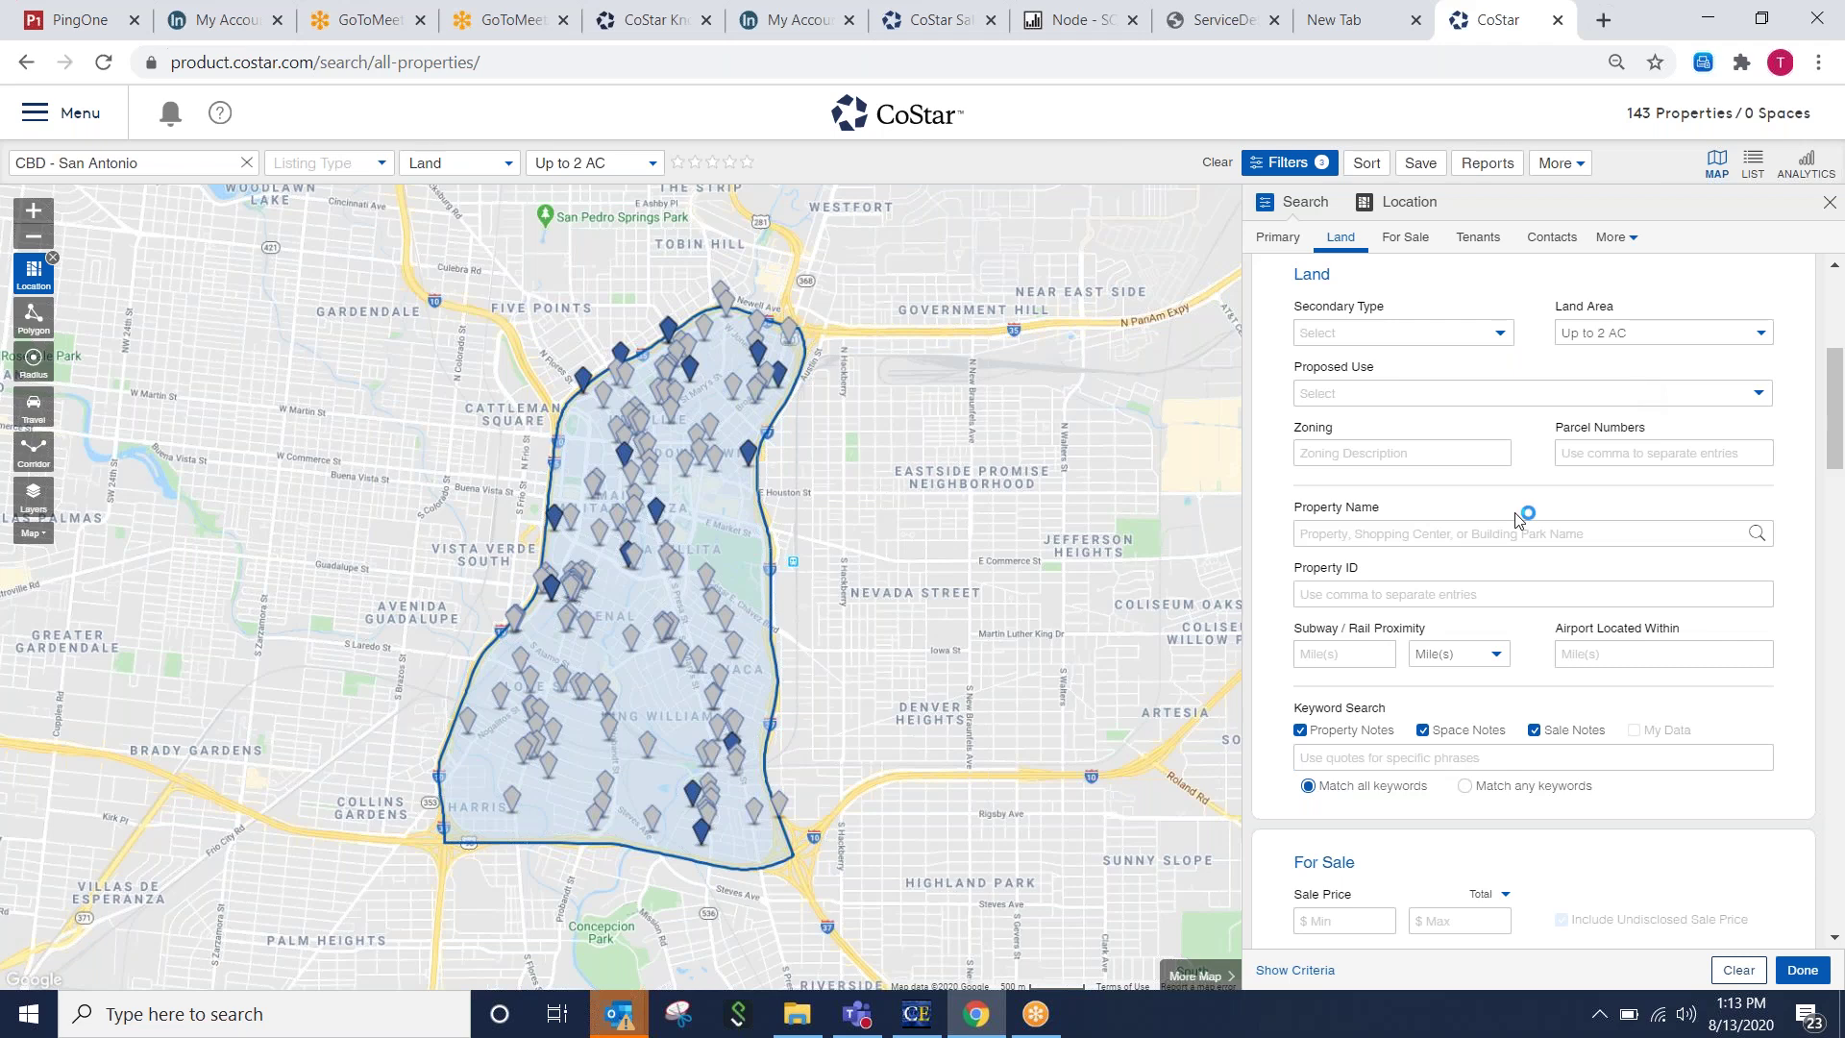
scroll(1525, 516, down, 3)
scroll(1525, 516, down, 2)
scroll(1525, 516, up, 1)
scroll(1525, 516, up, 3)
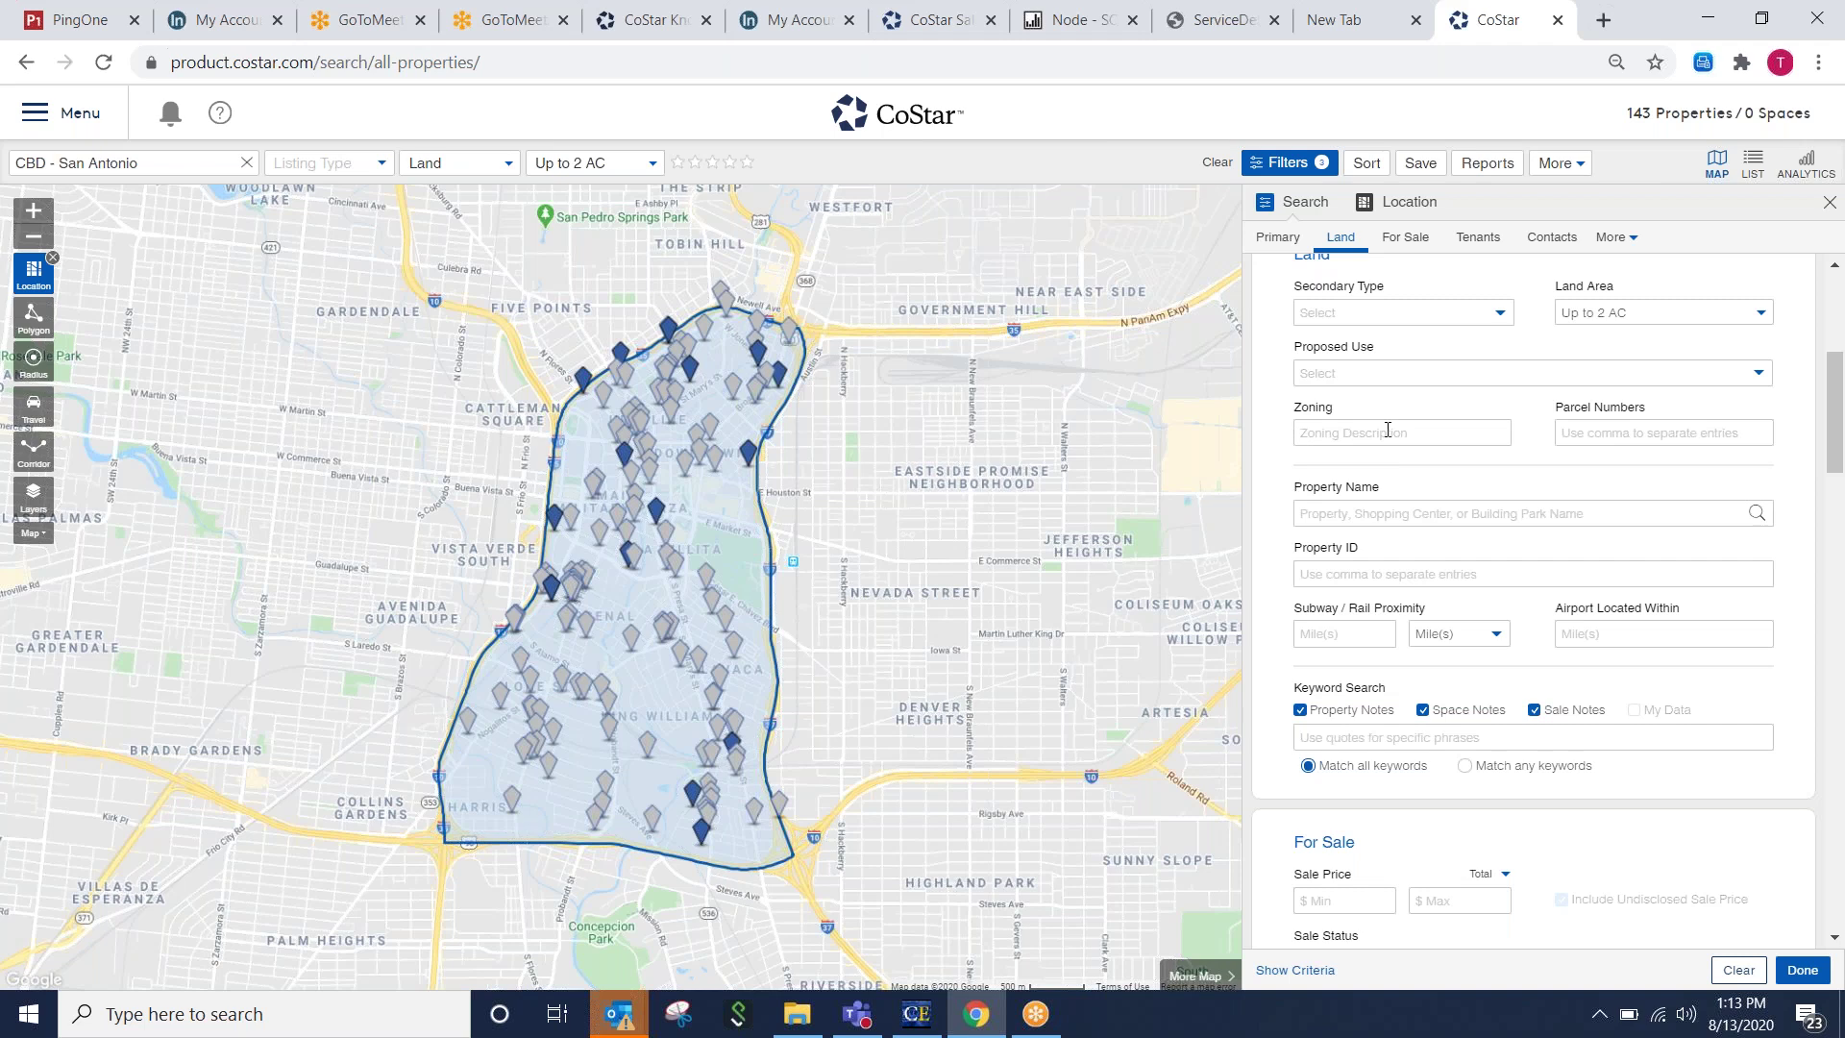
Step: Try the Zoning and Keyword Search fields, leave them empty, and return to Primary criteria
click(1388, 429)
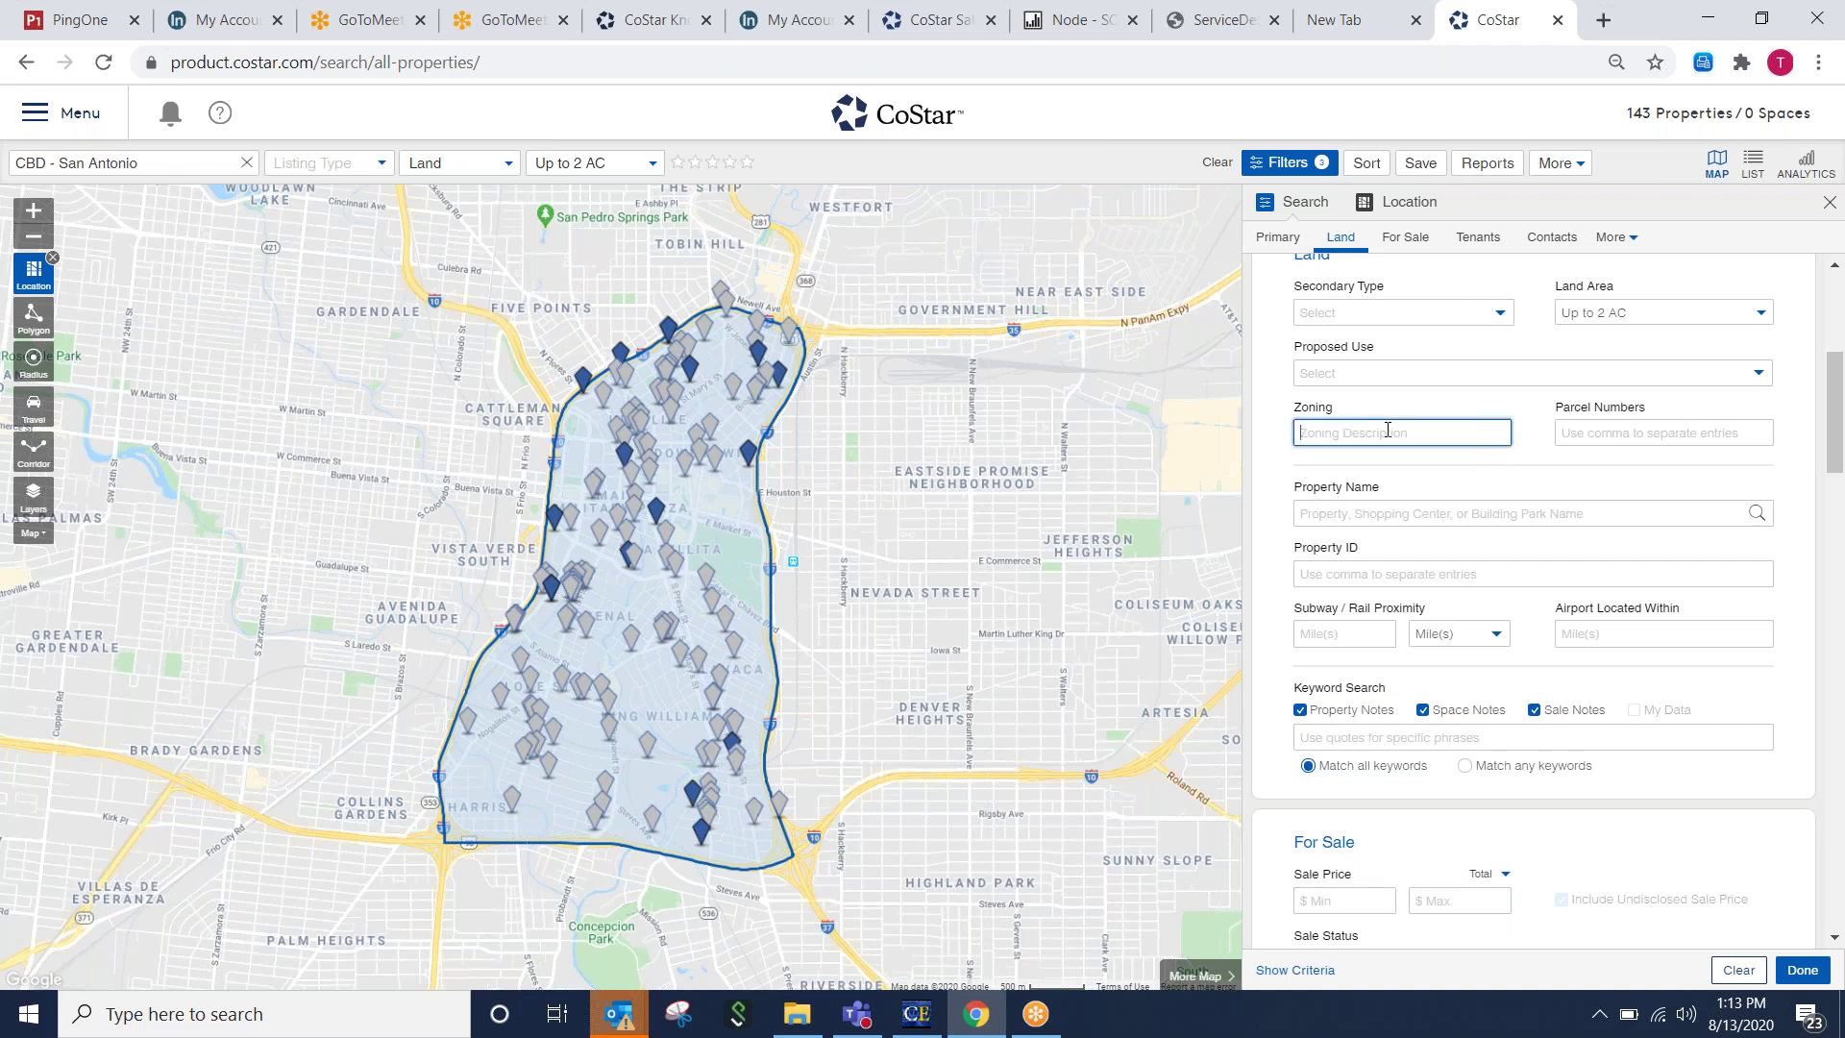
text(c)
key(BackSpace)
click(1321, 737)
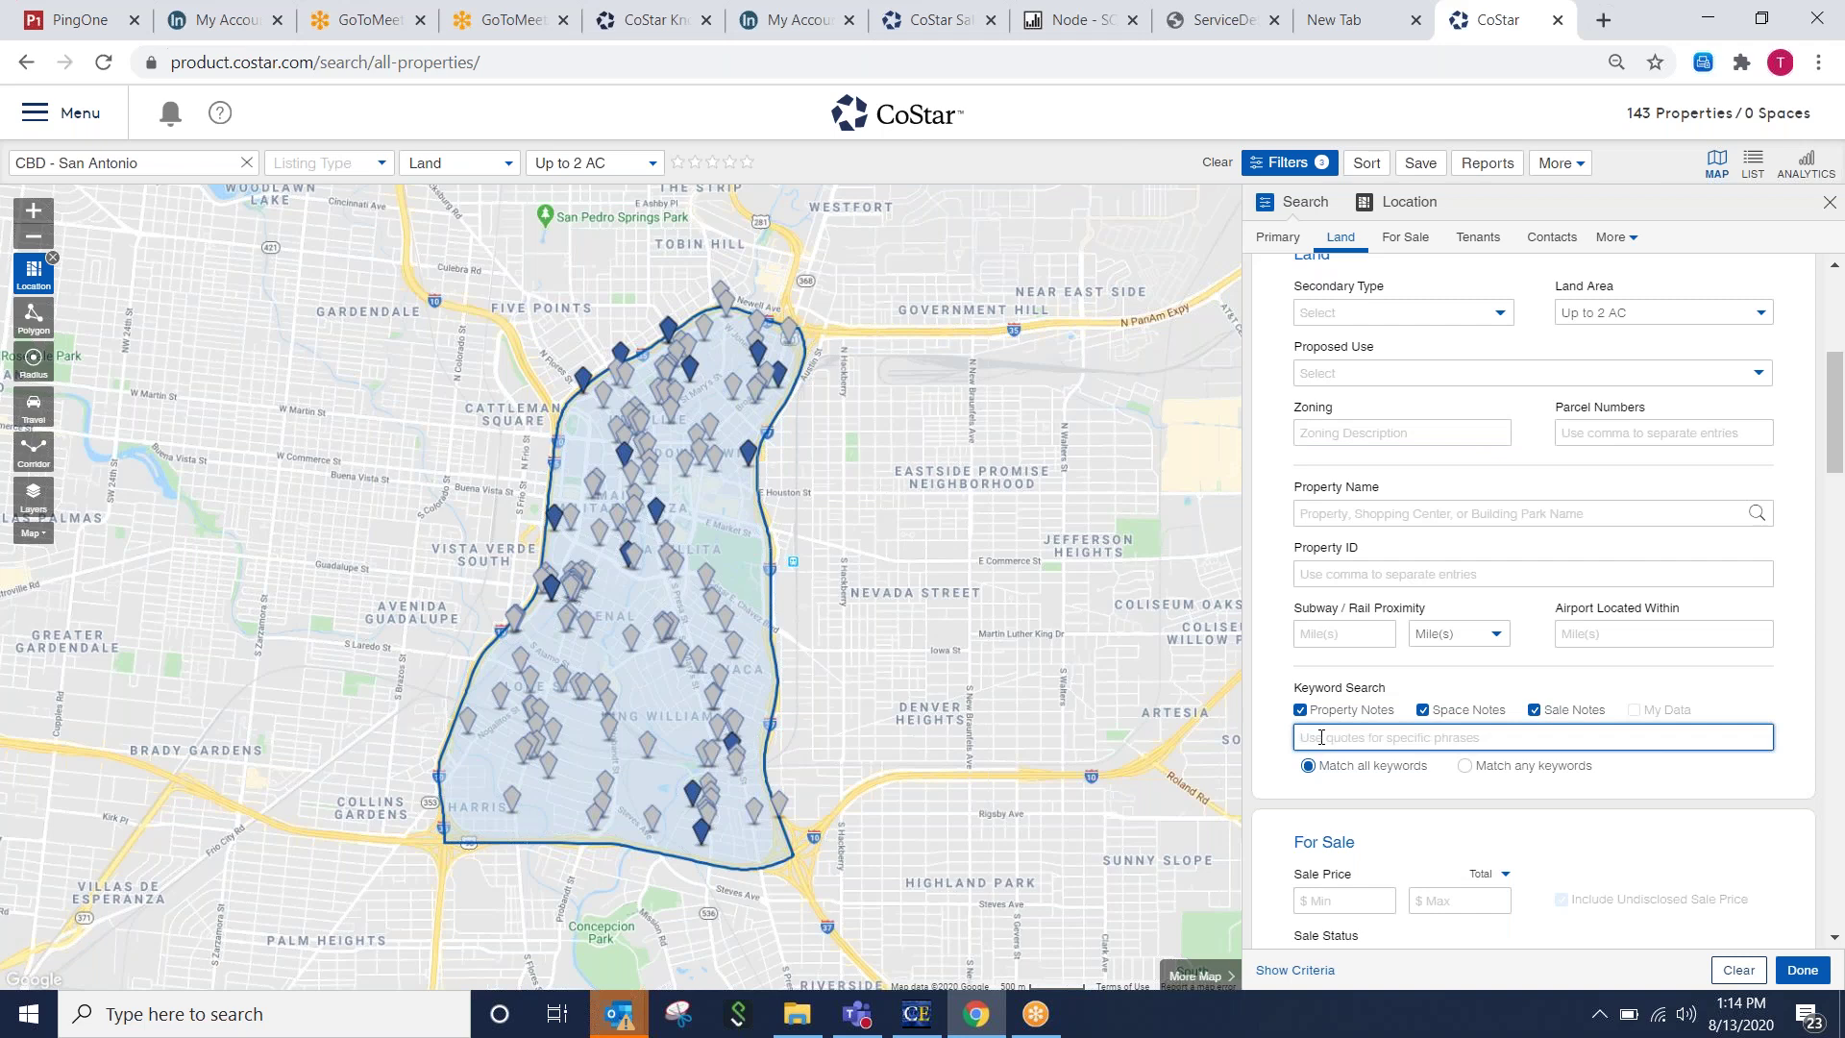
scroll(1322, 737, down, 4)
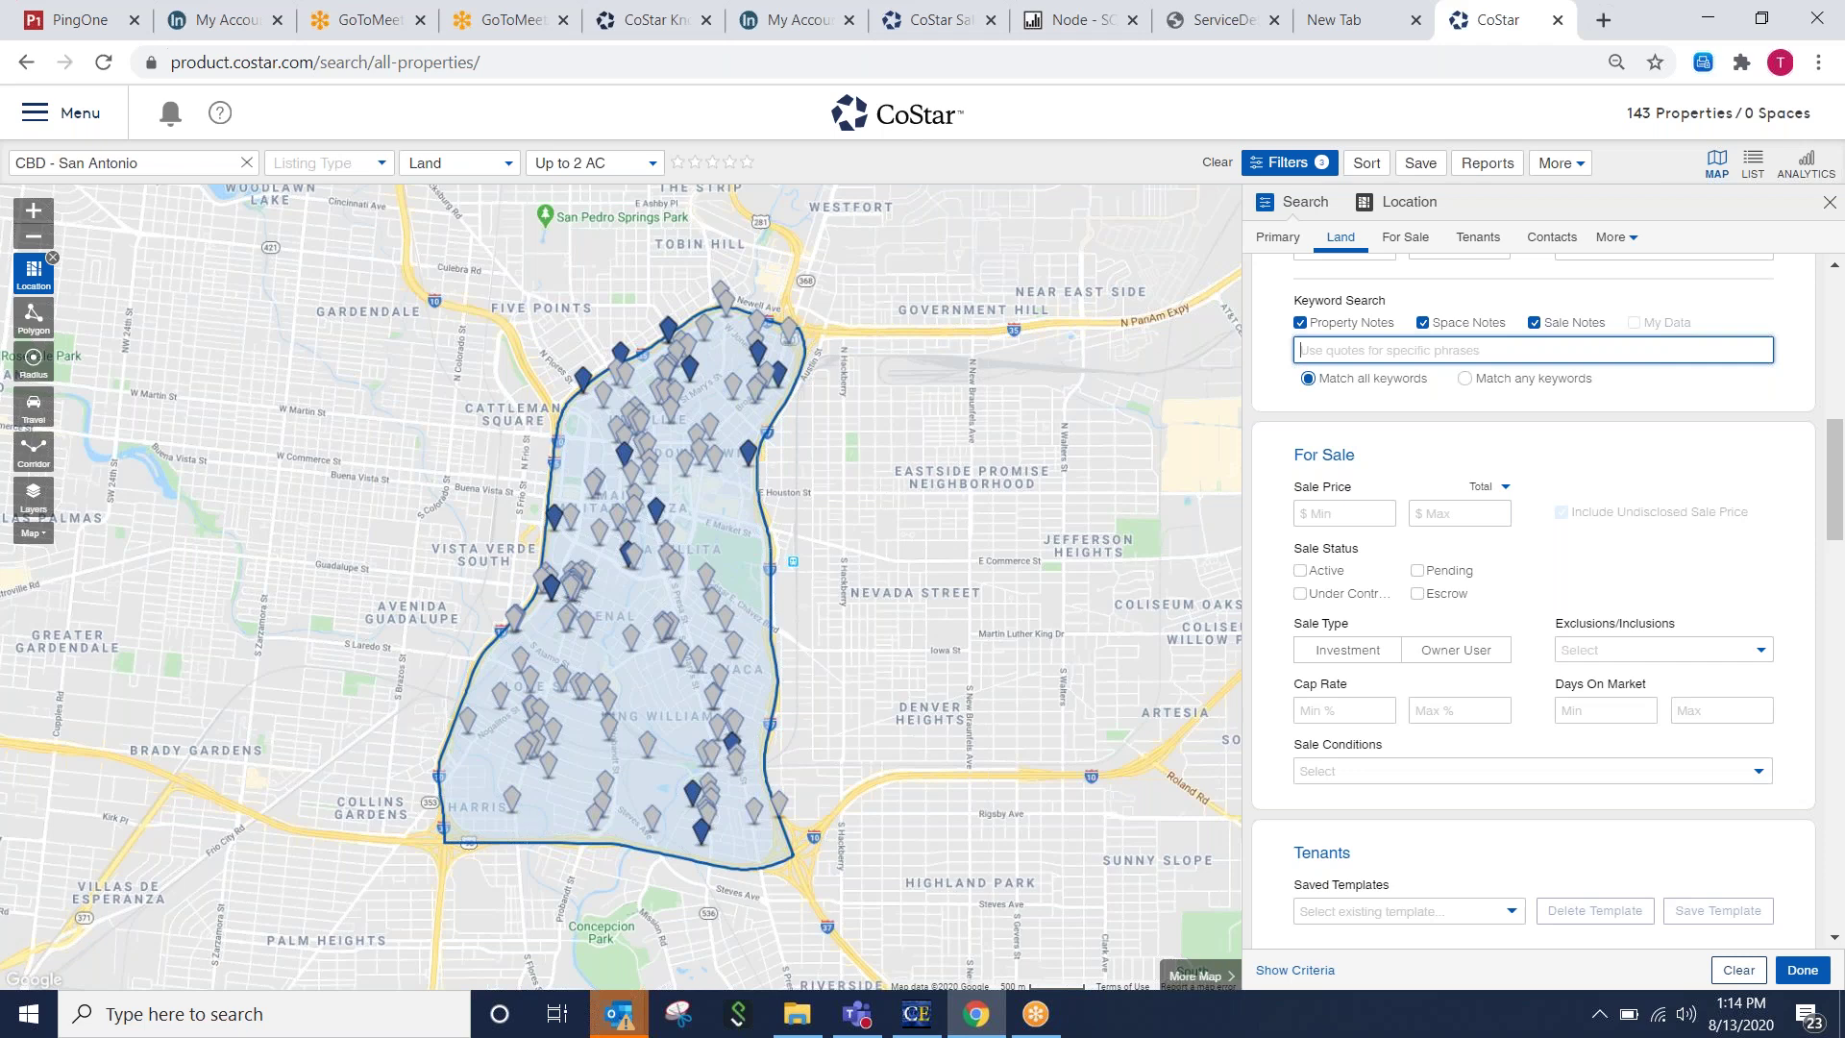
scroll(1533, 602, up, 1)
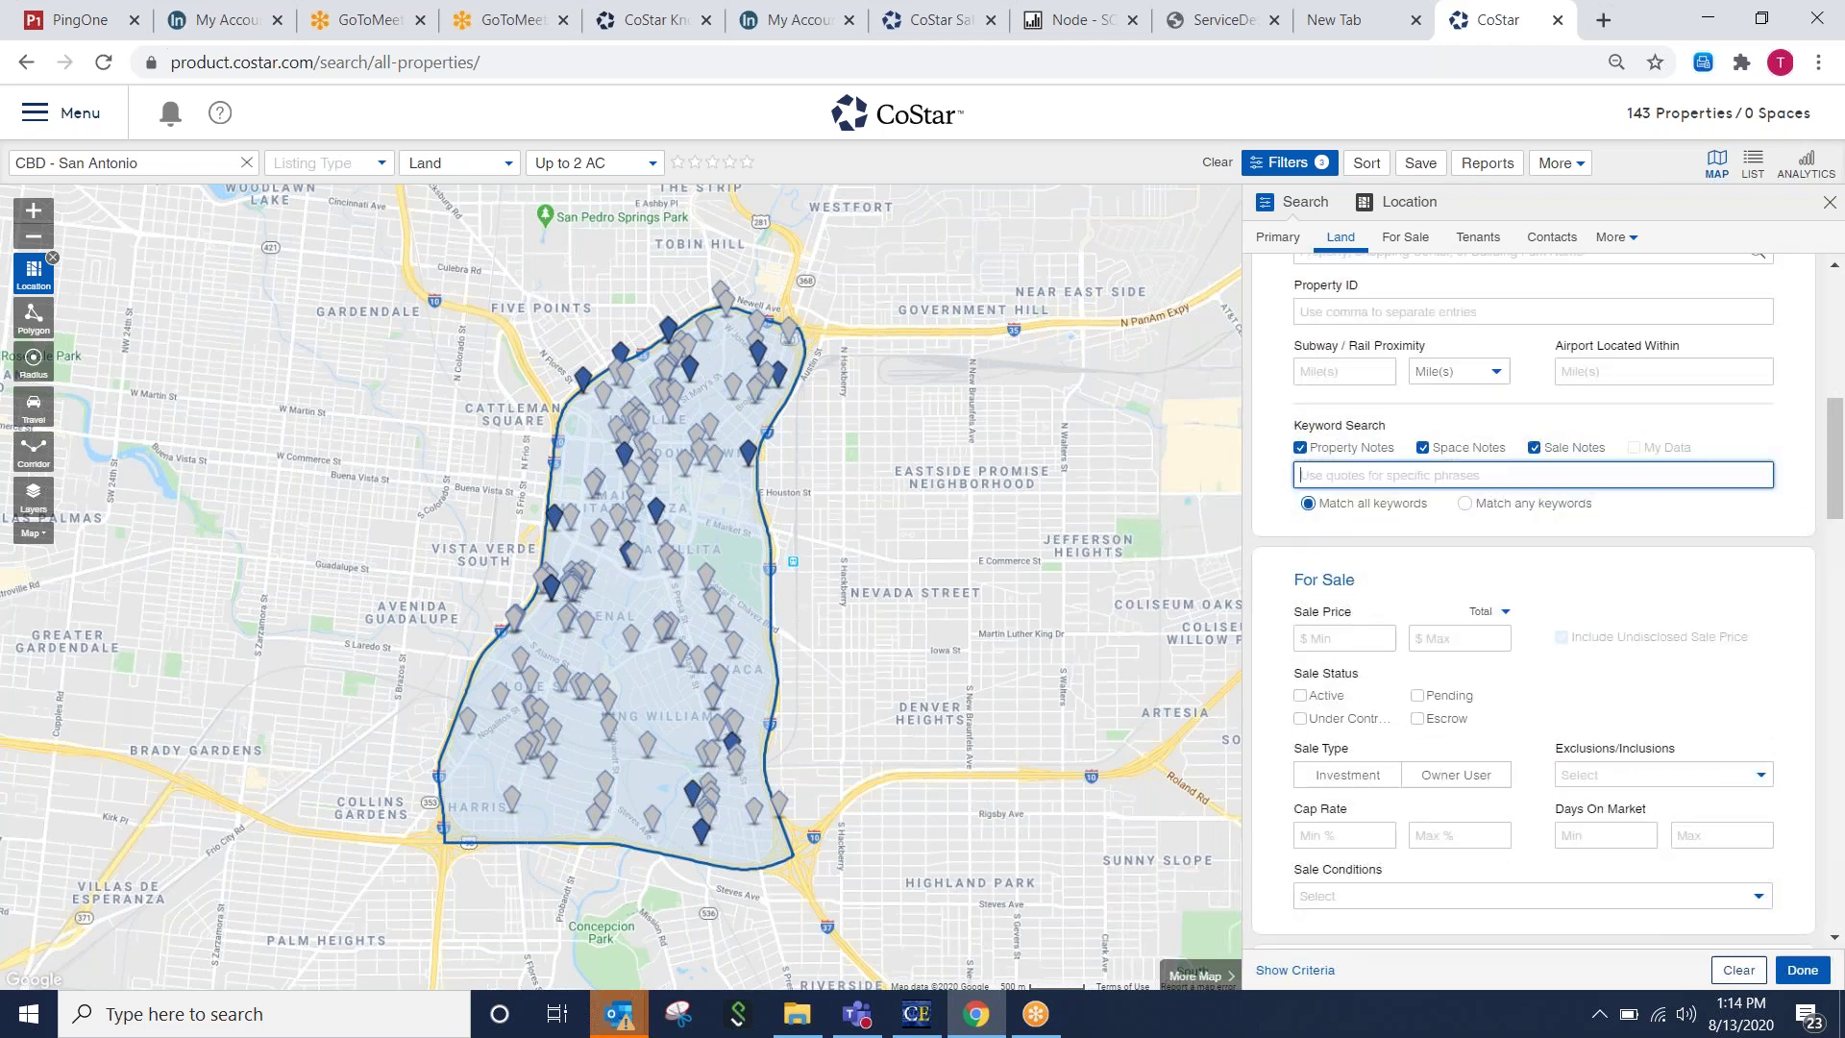
scroll(1533, 601, up, 7)
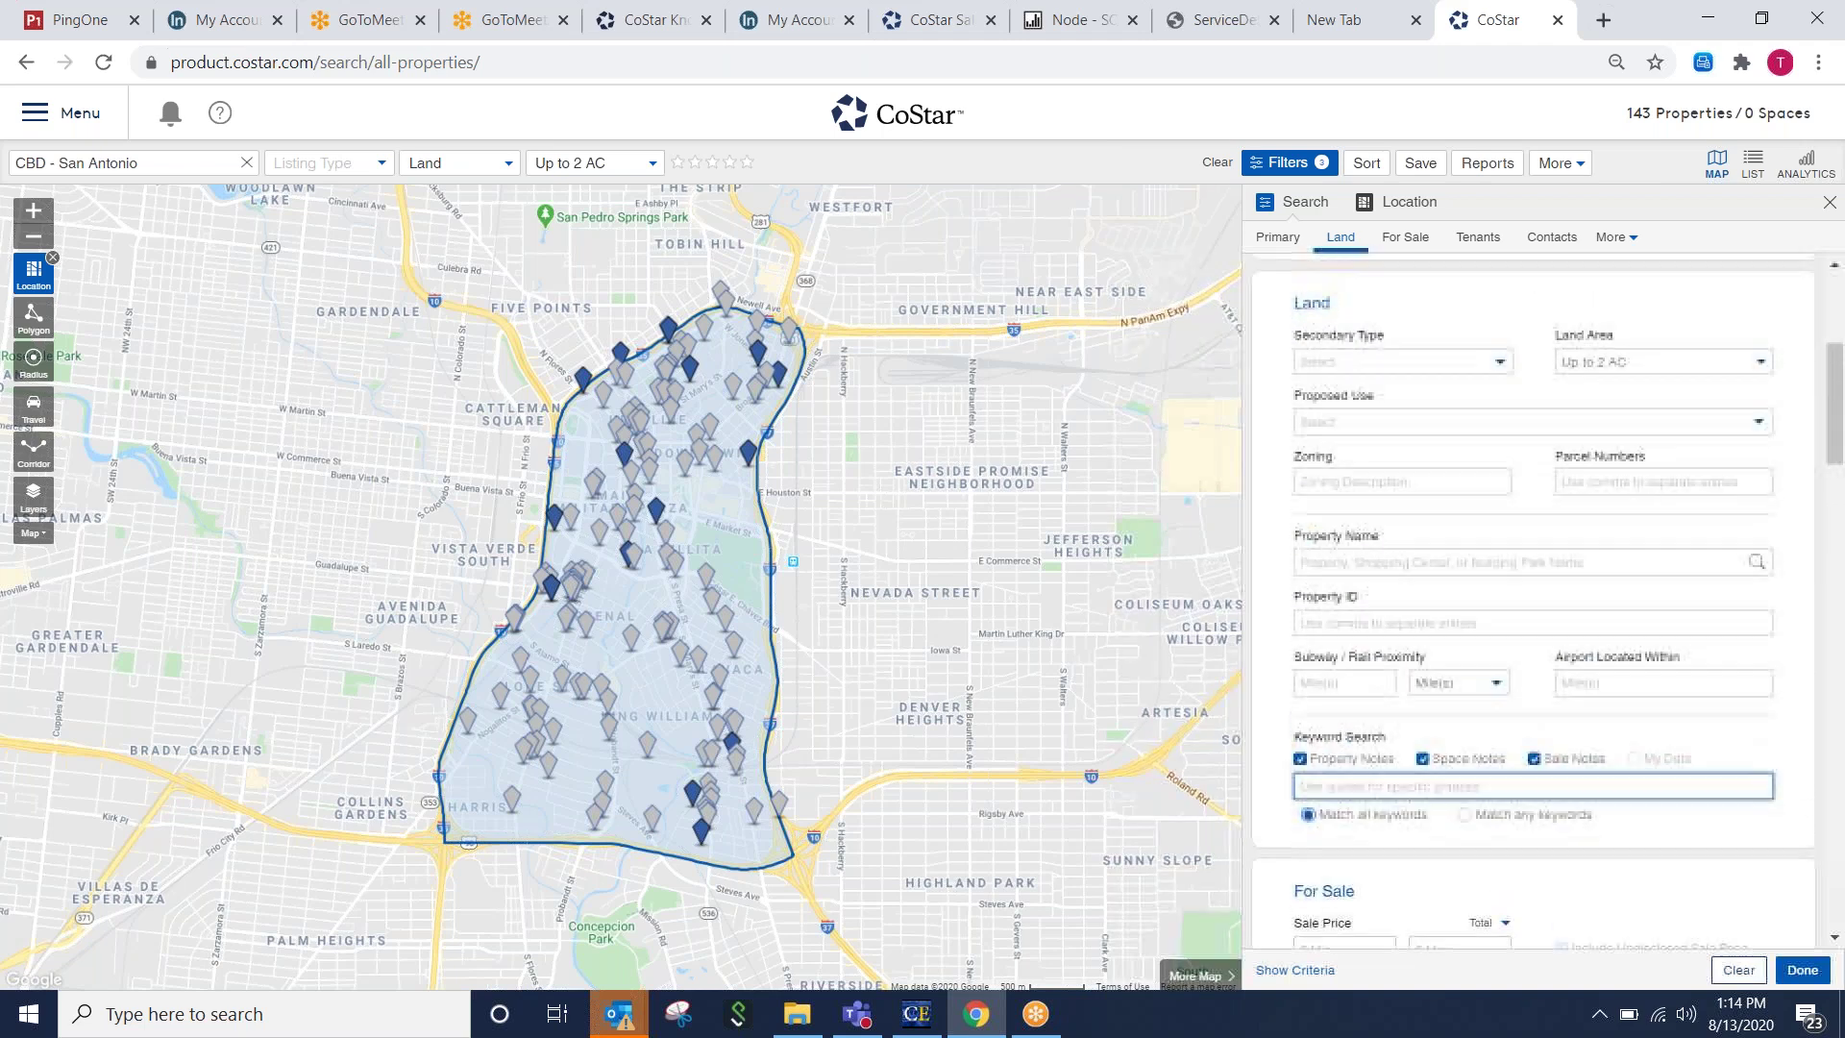
Step: Set listing type to For Sale and close the filters, leaving 10 land properties
click(382, 169)
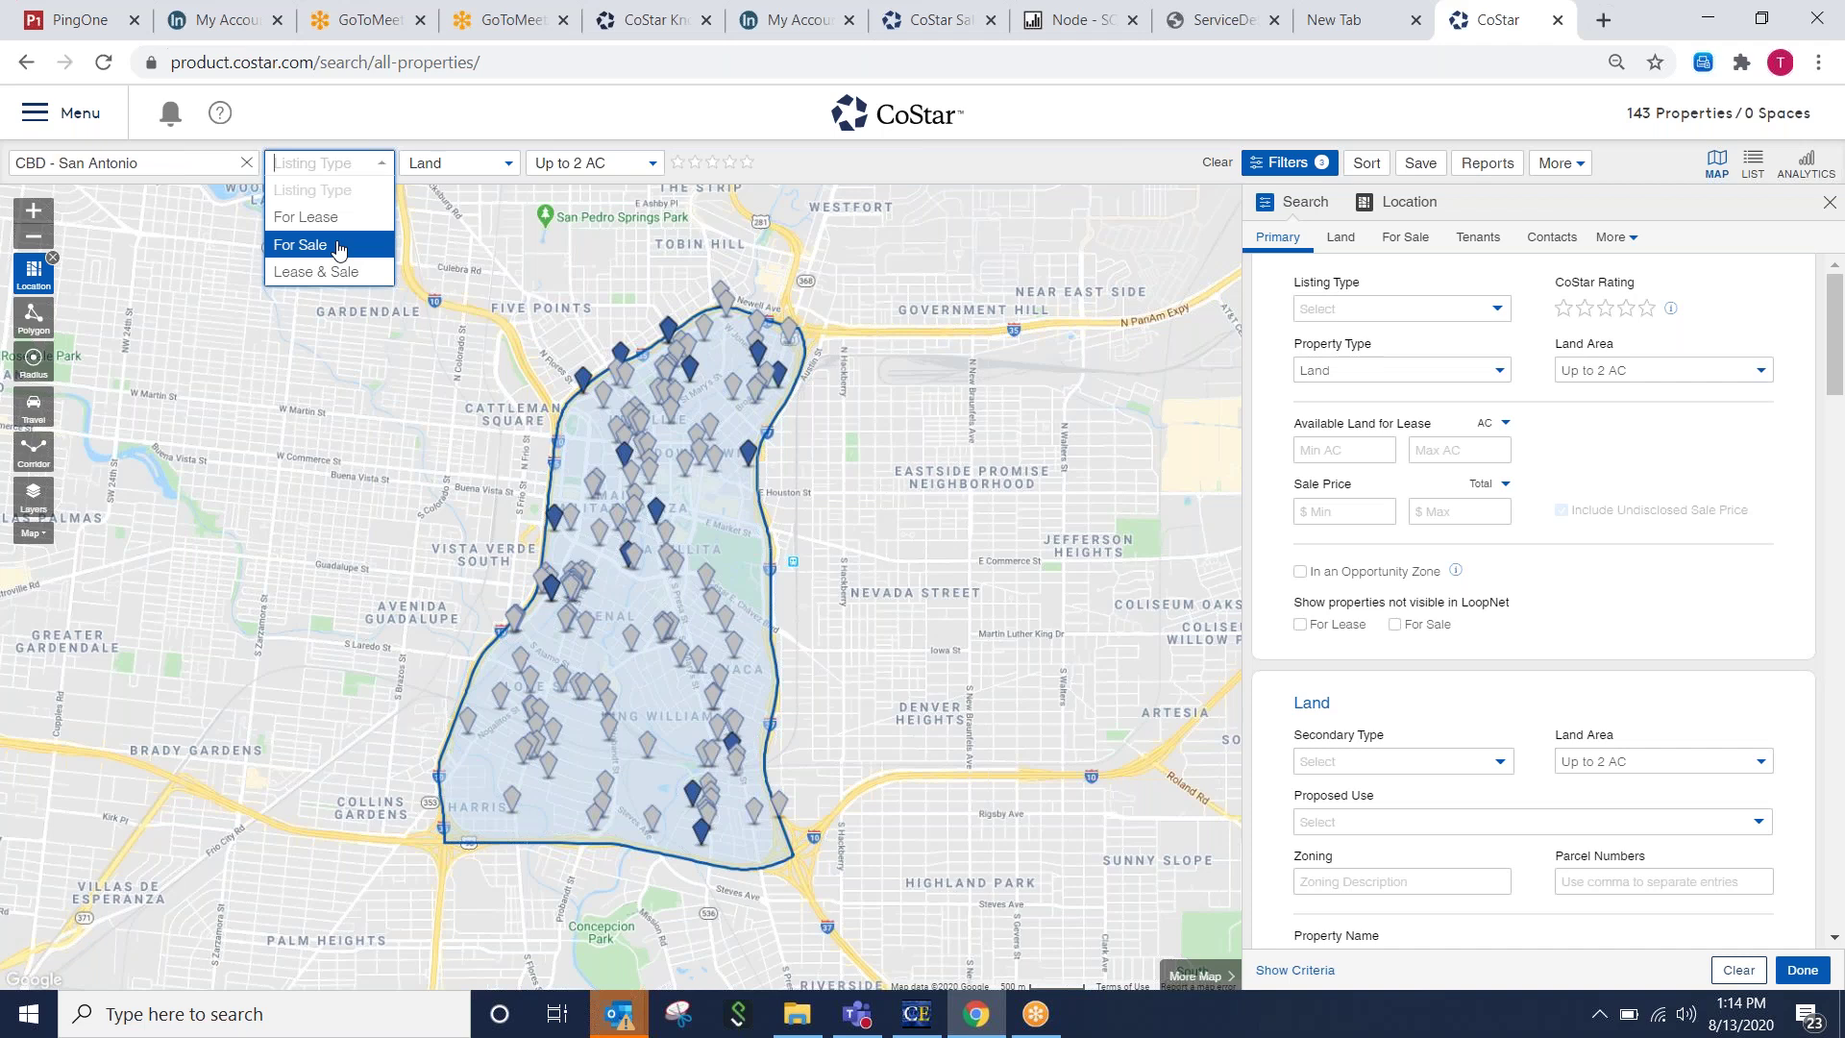
click(338, 249)
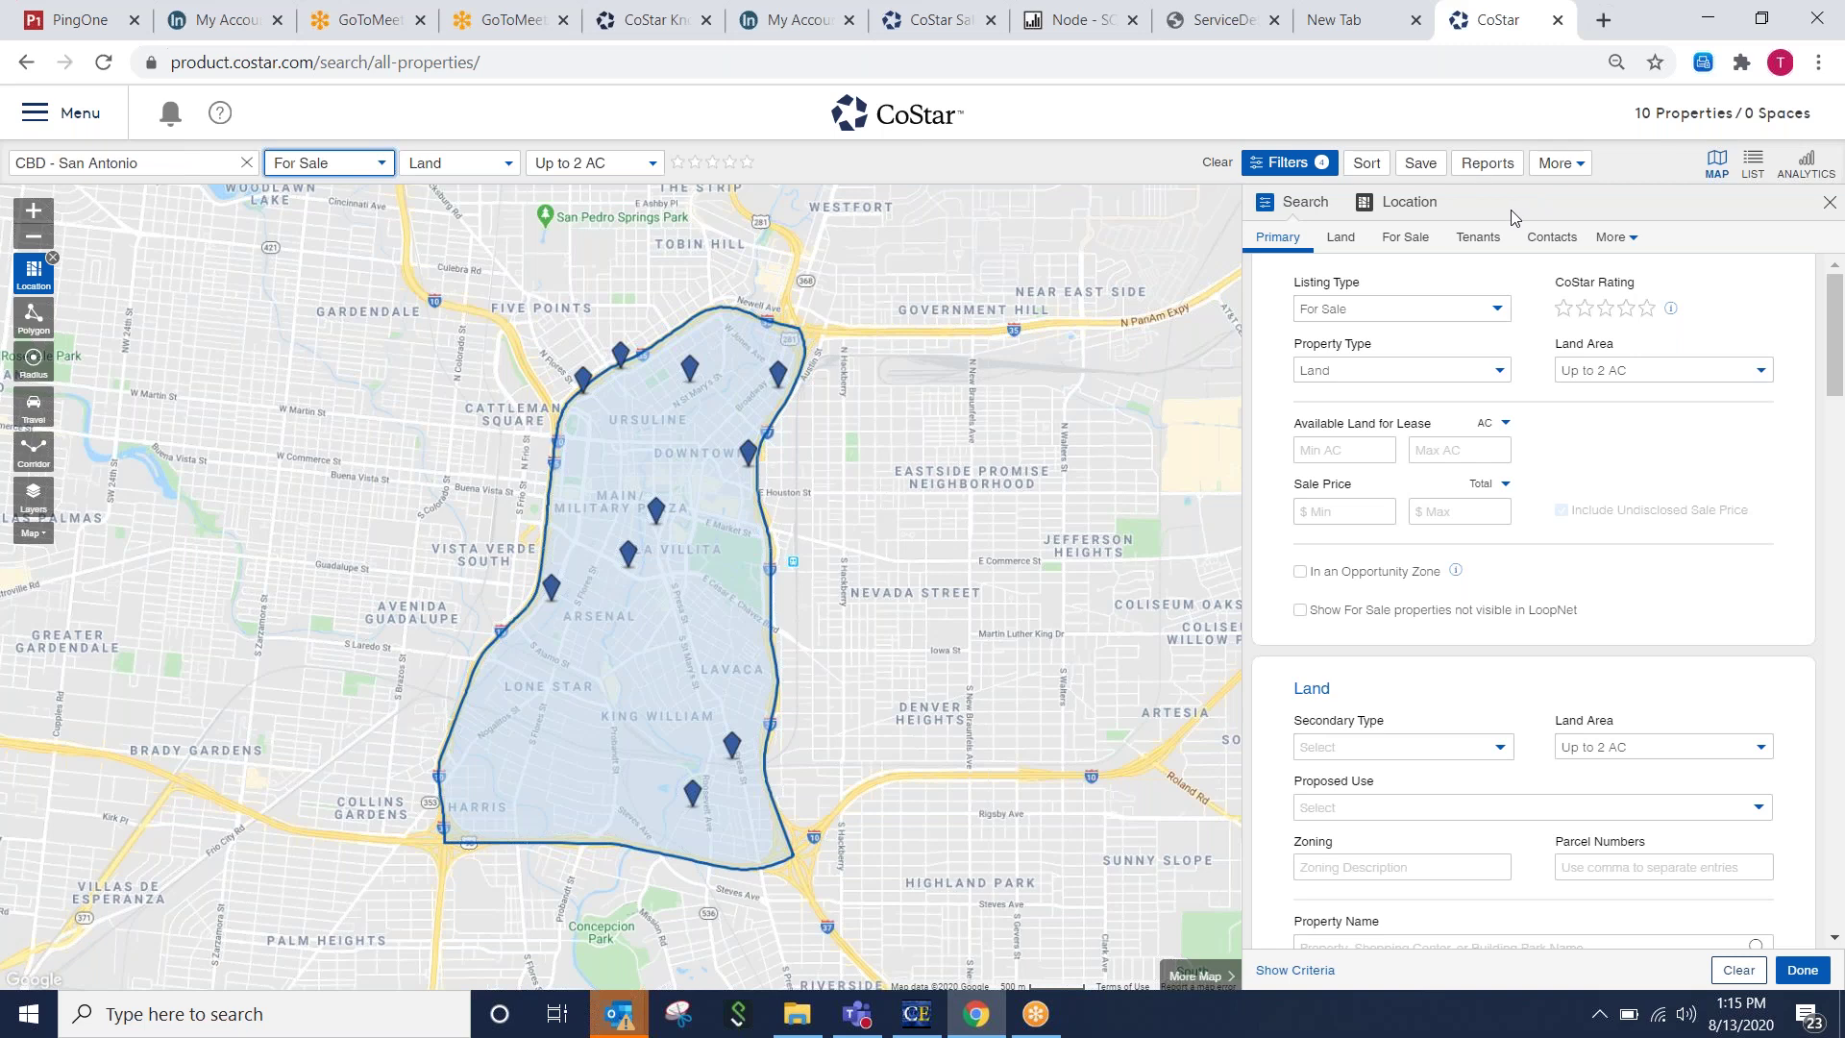
click(1121, 240)
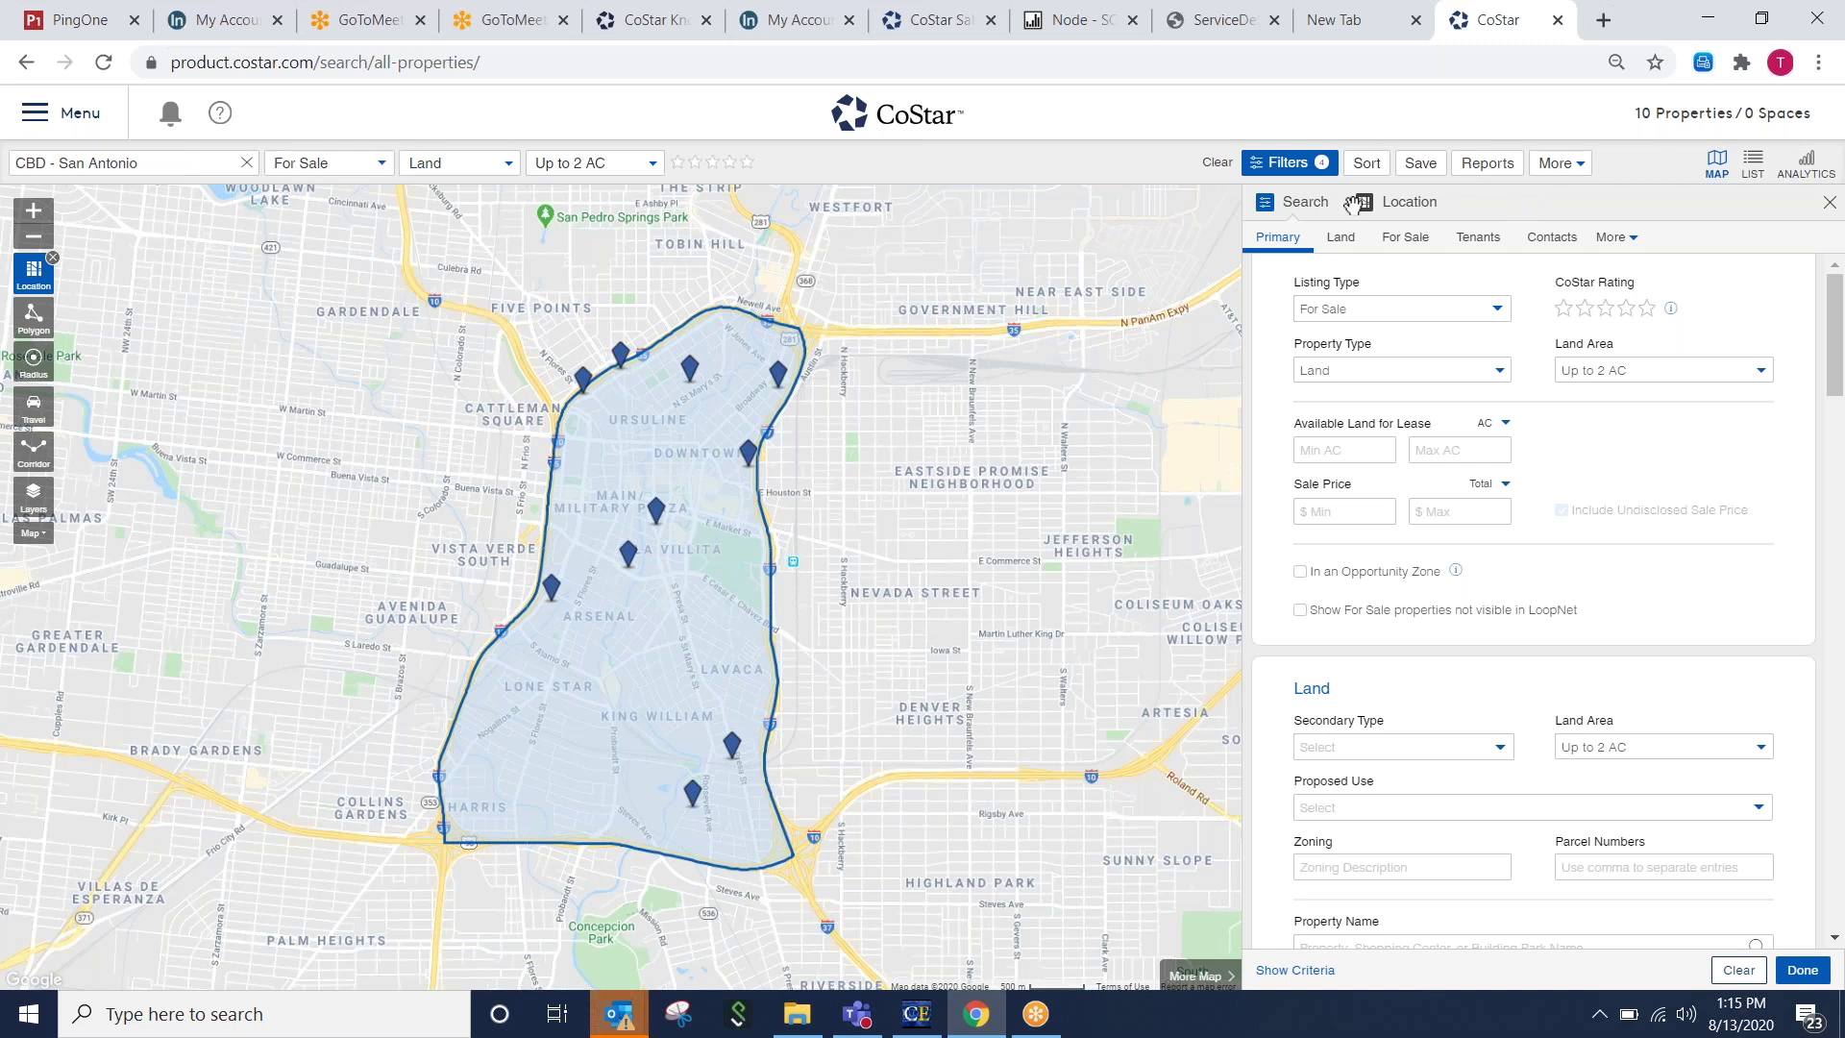
click(1830, 204)
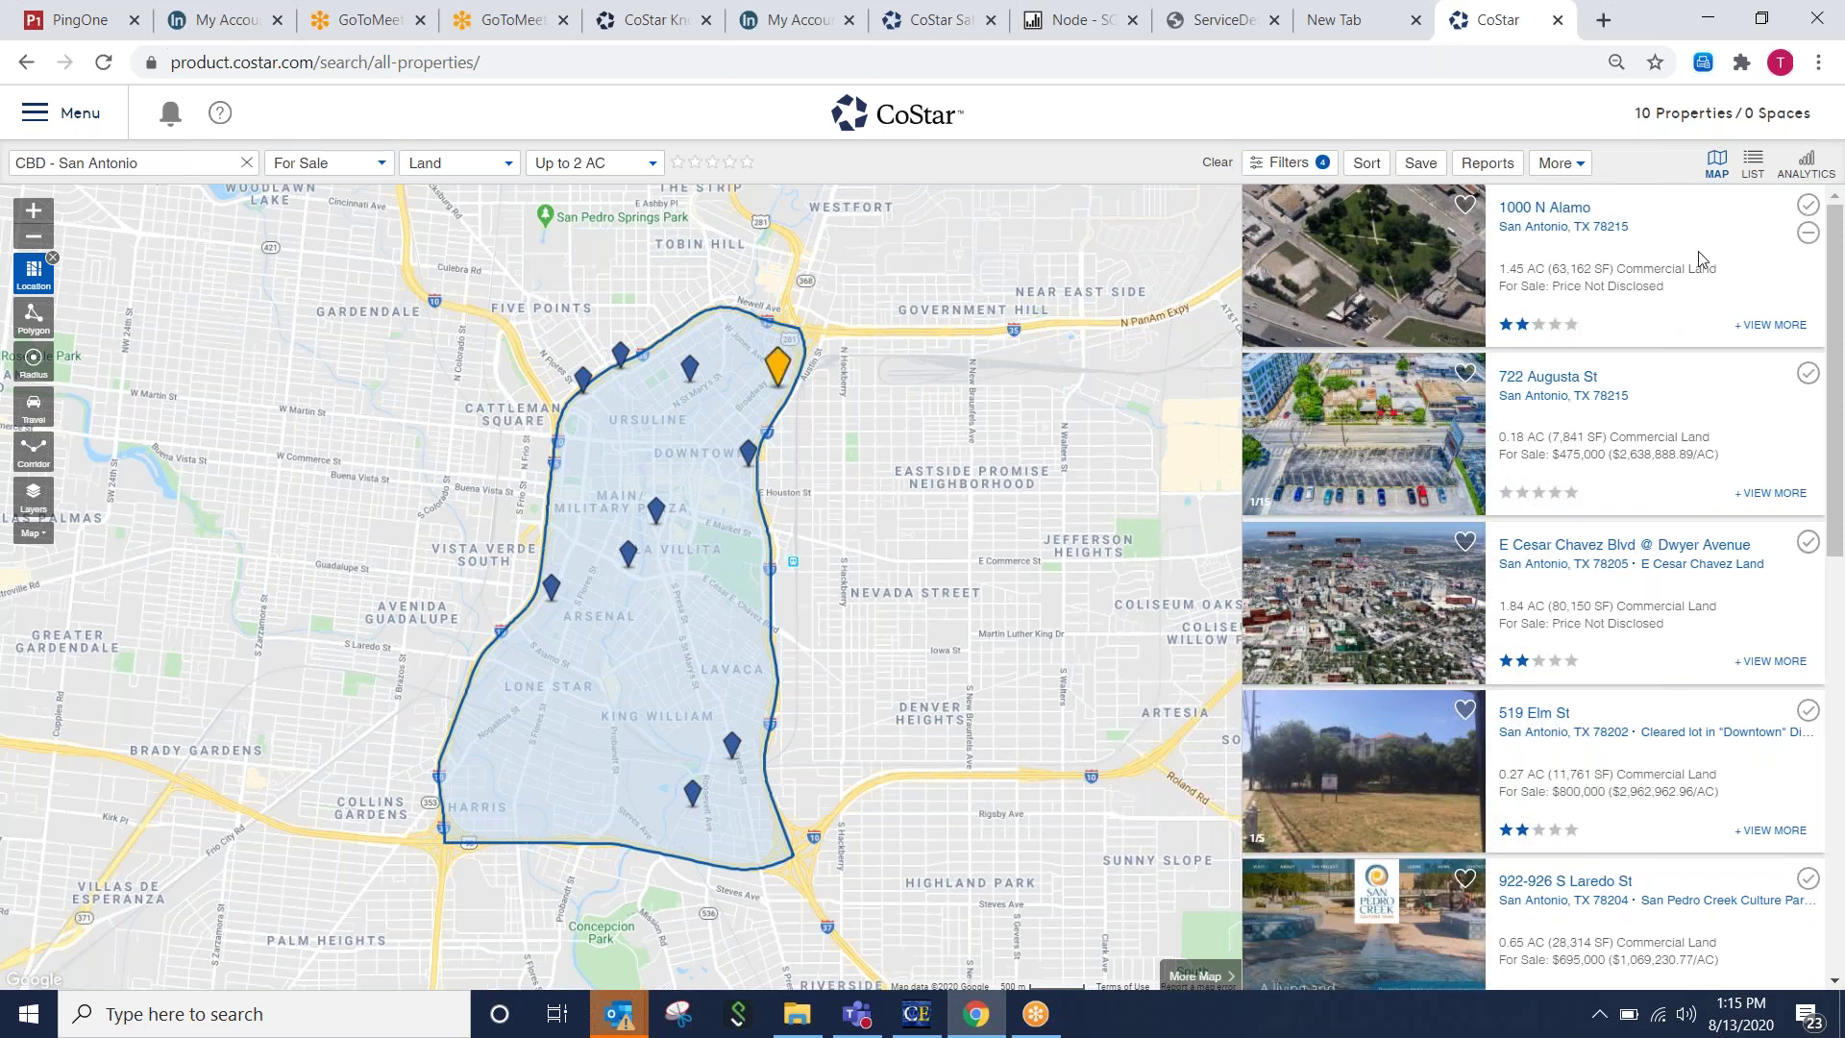
scroll(1699, 257, down, 3)
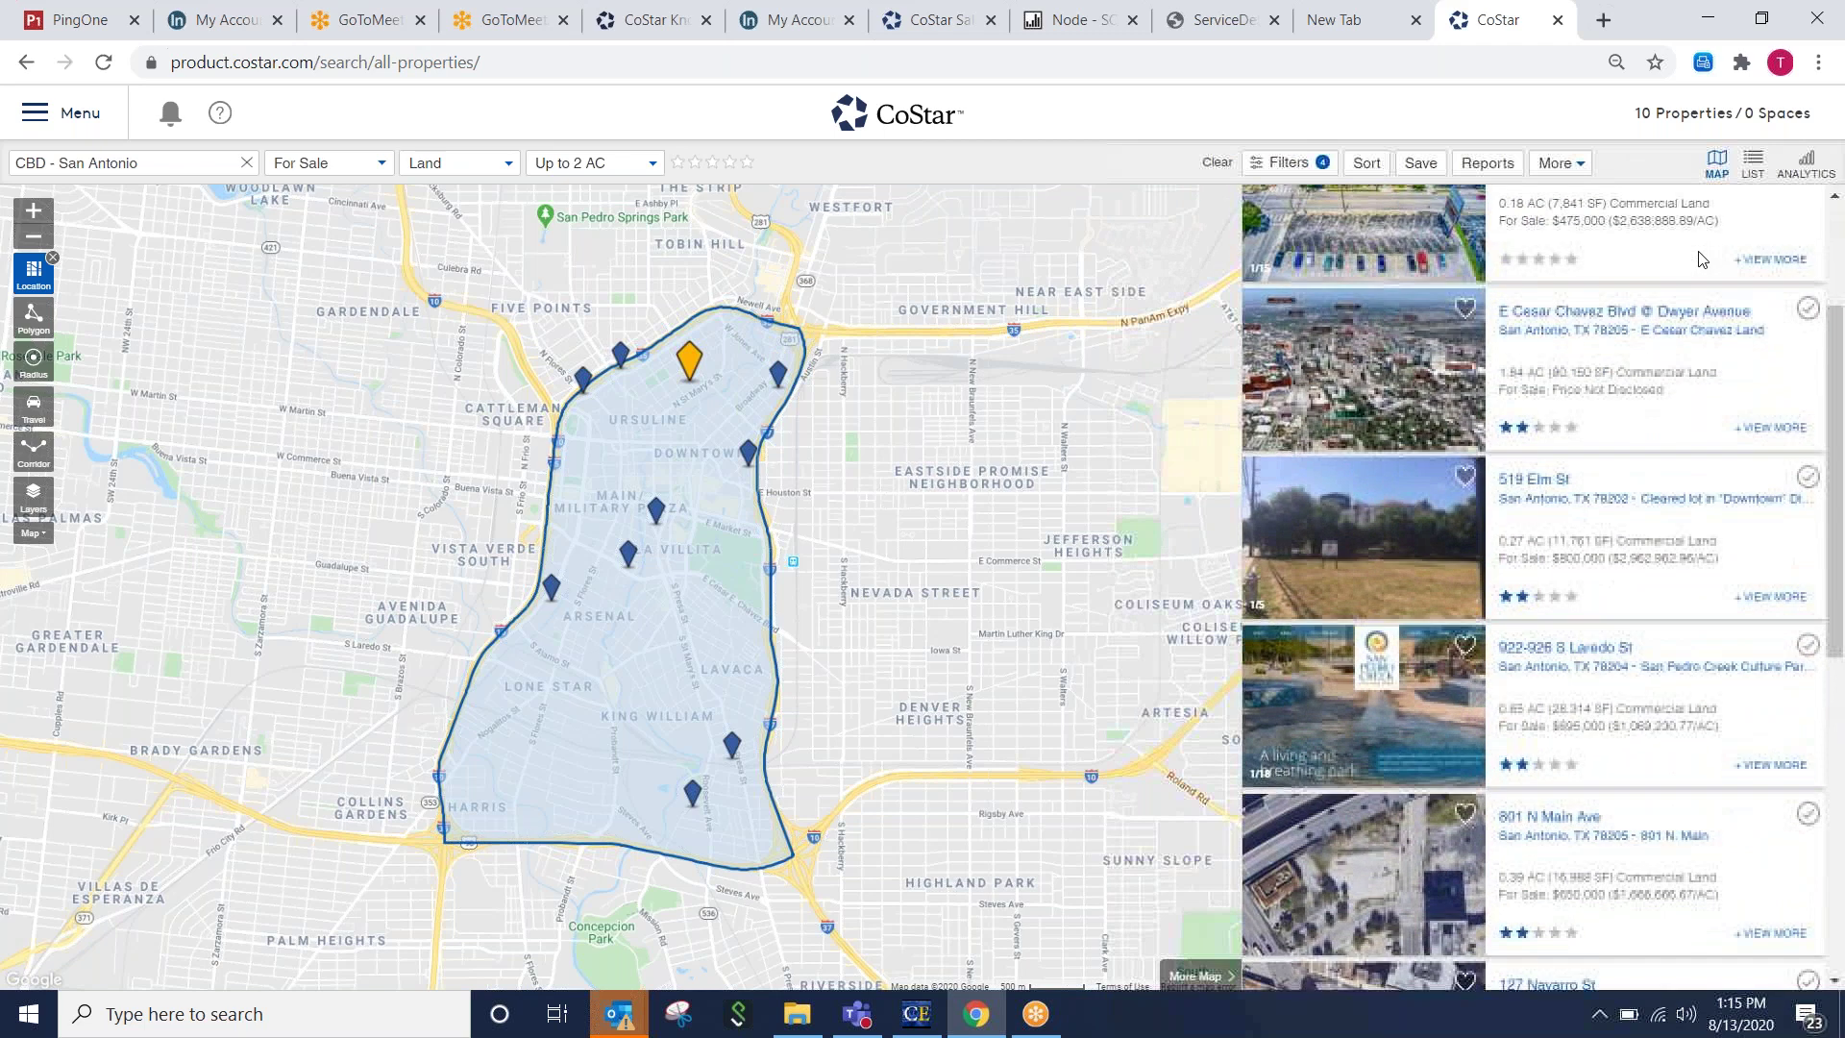
scroll(1699, 257, down, 1)
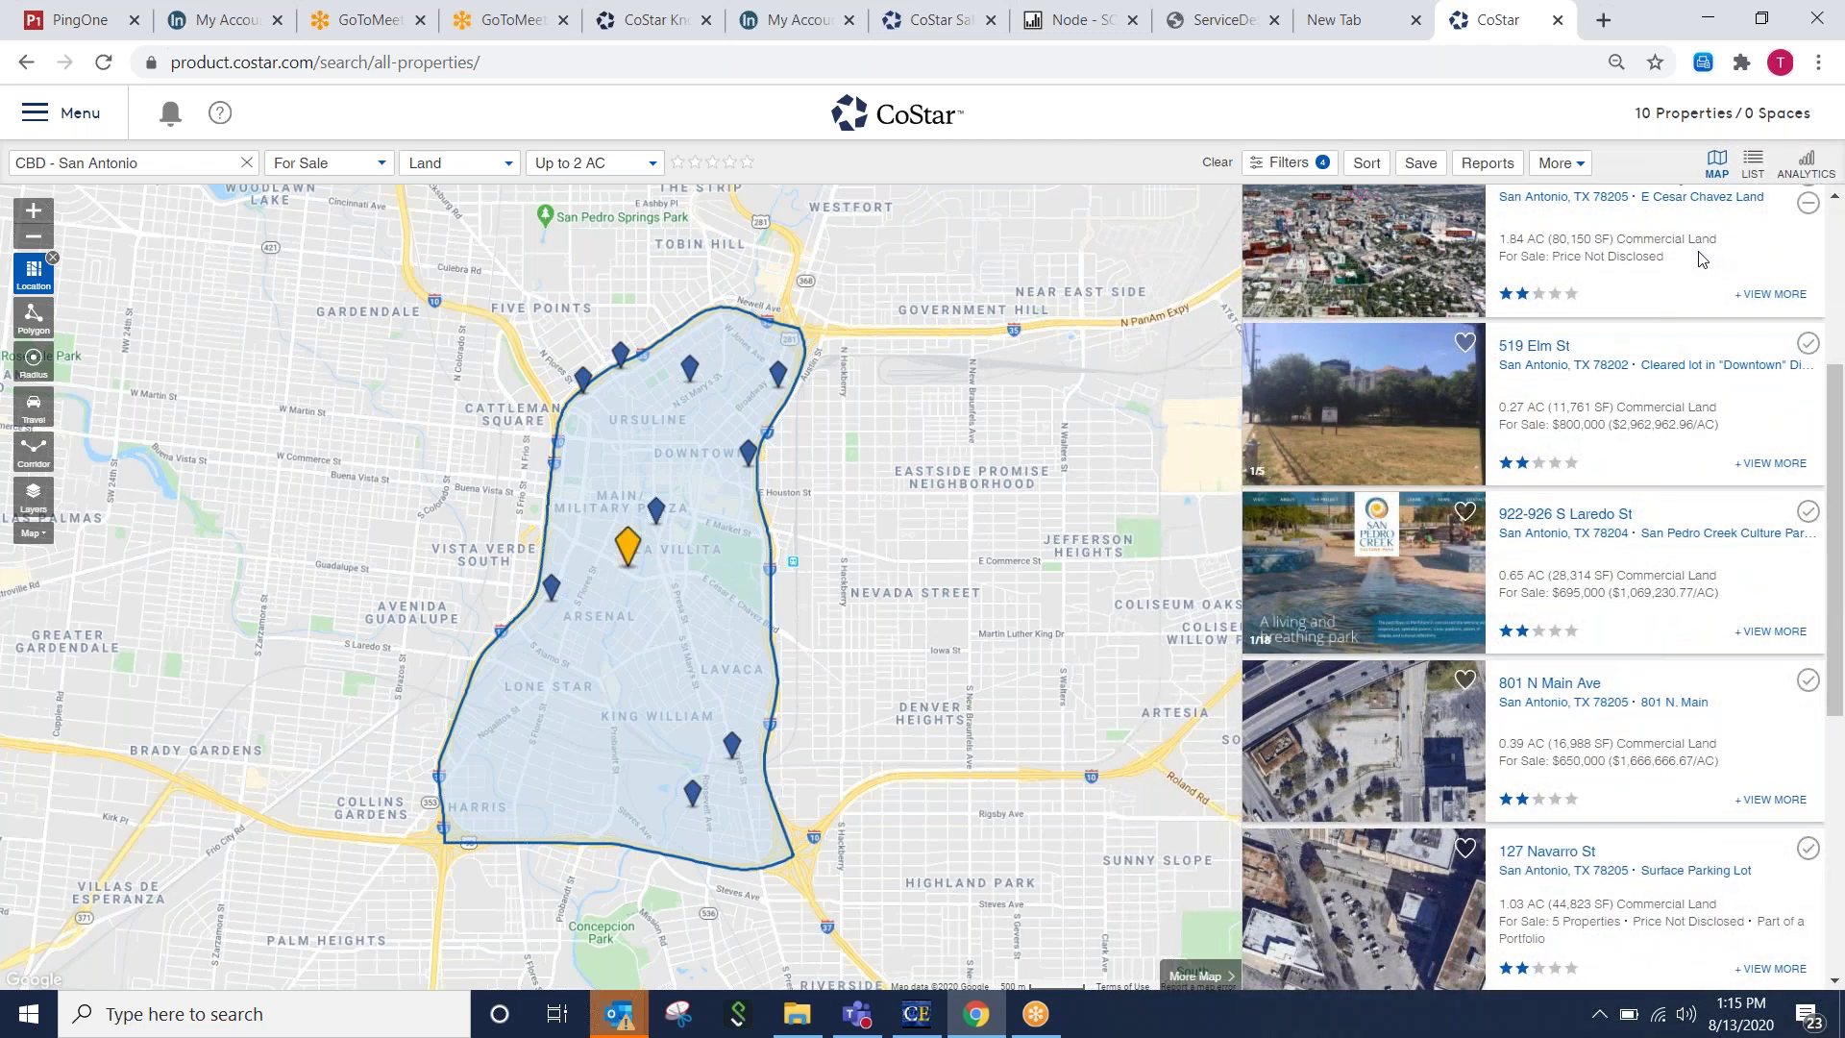
scroll(1698, 257, down, 2)
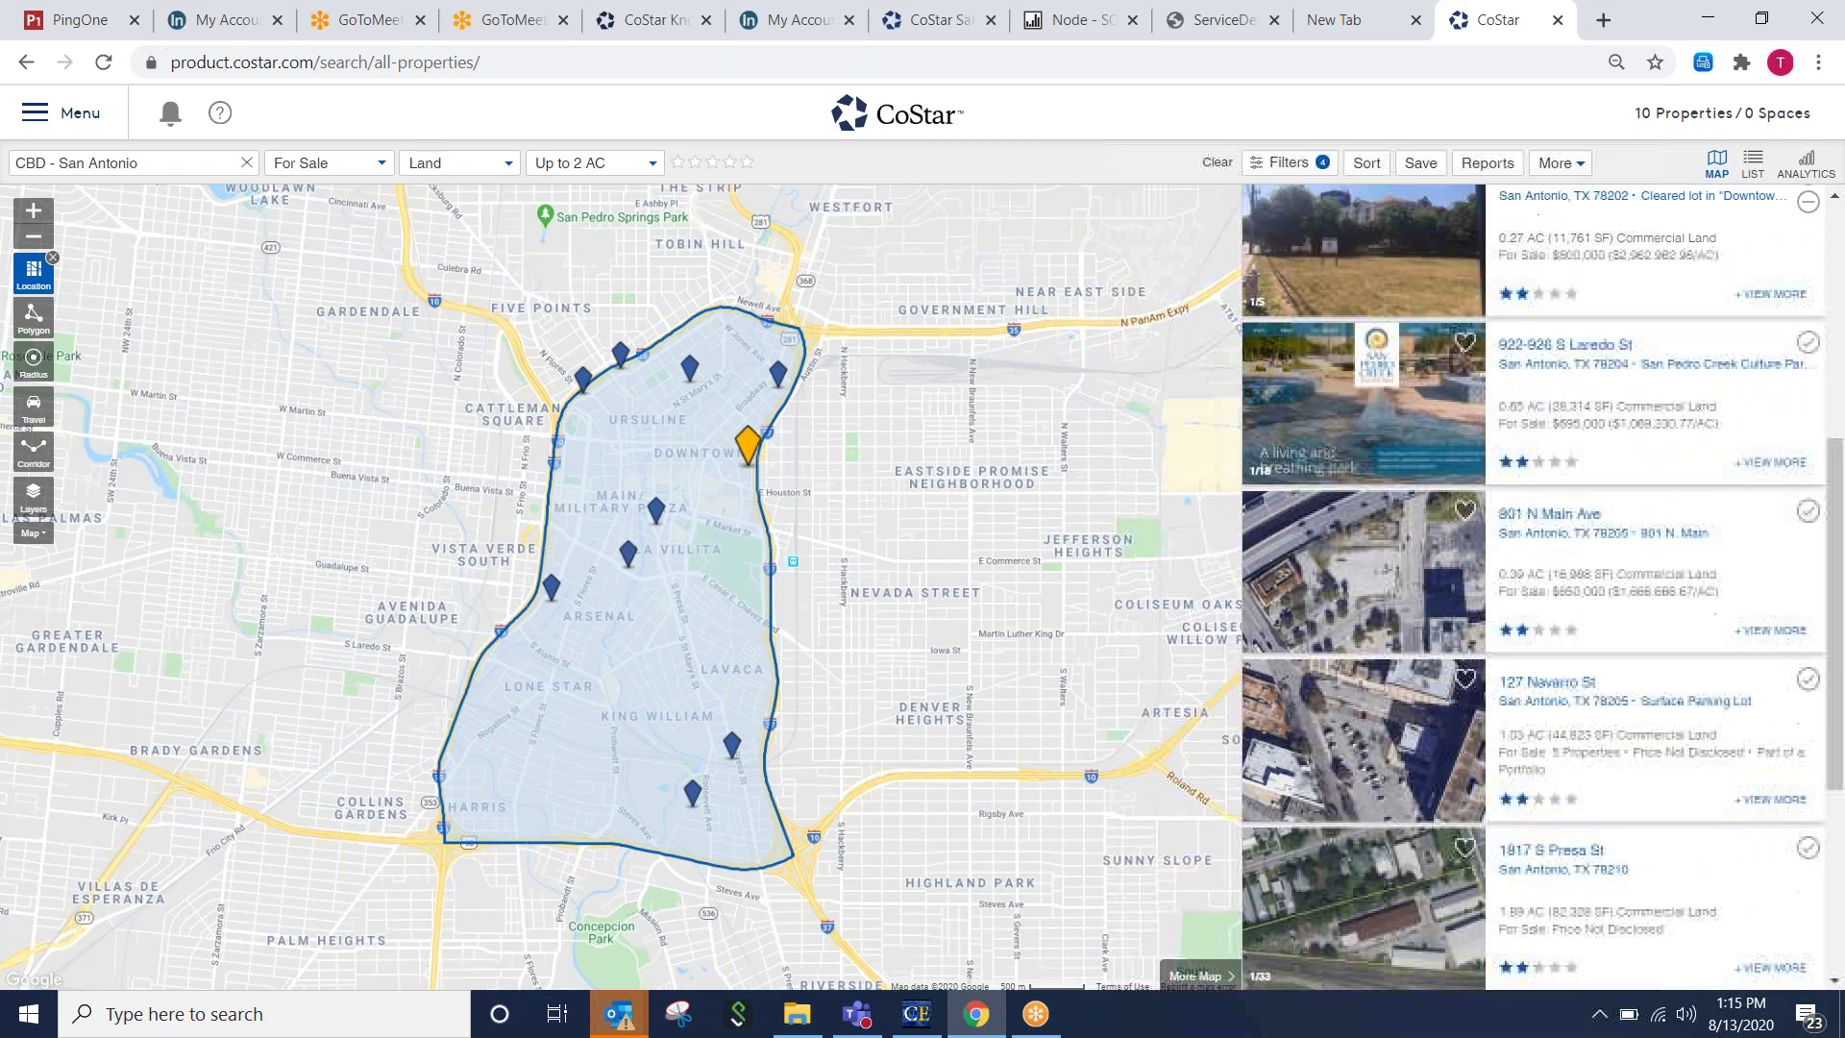
scroll(1699, 258, down, 1)
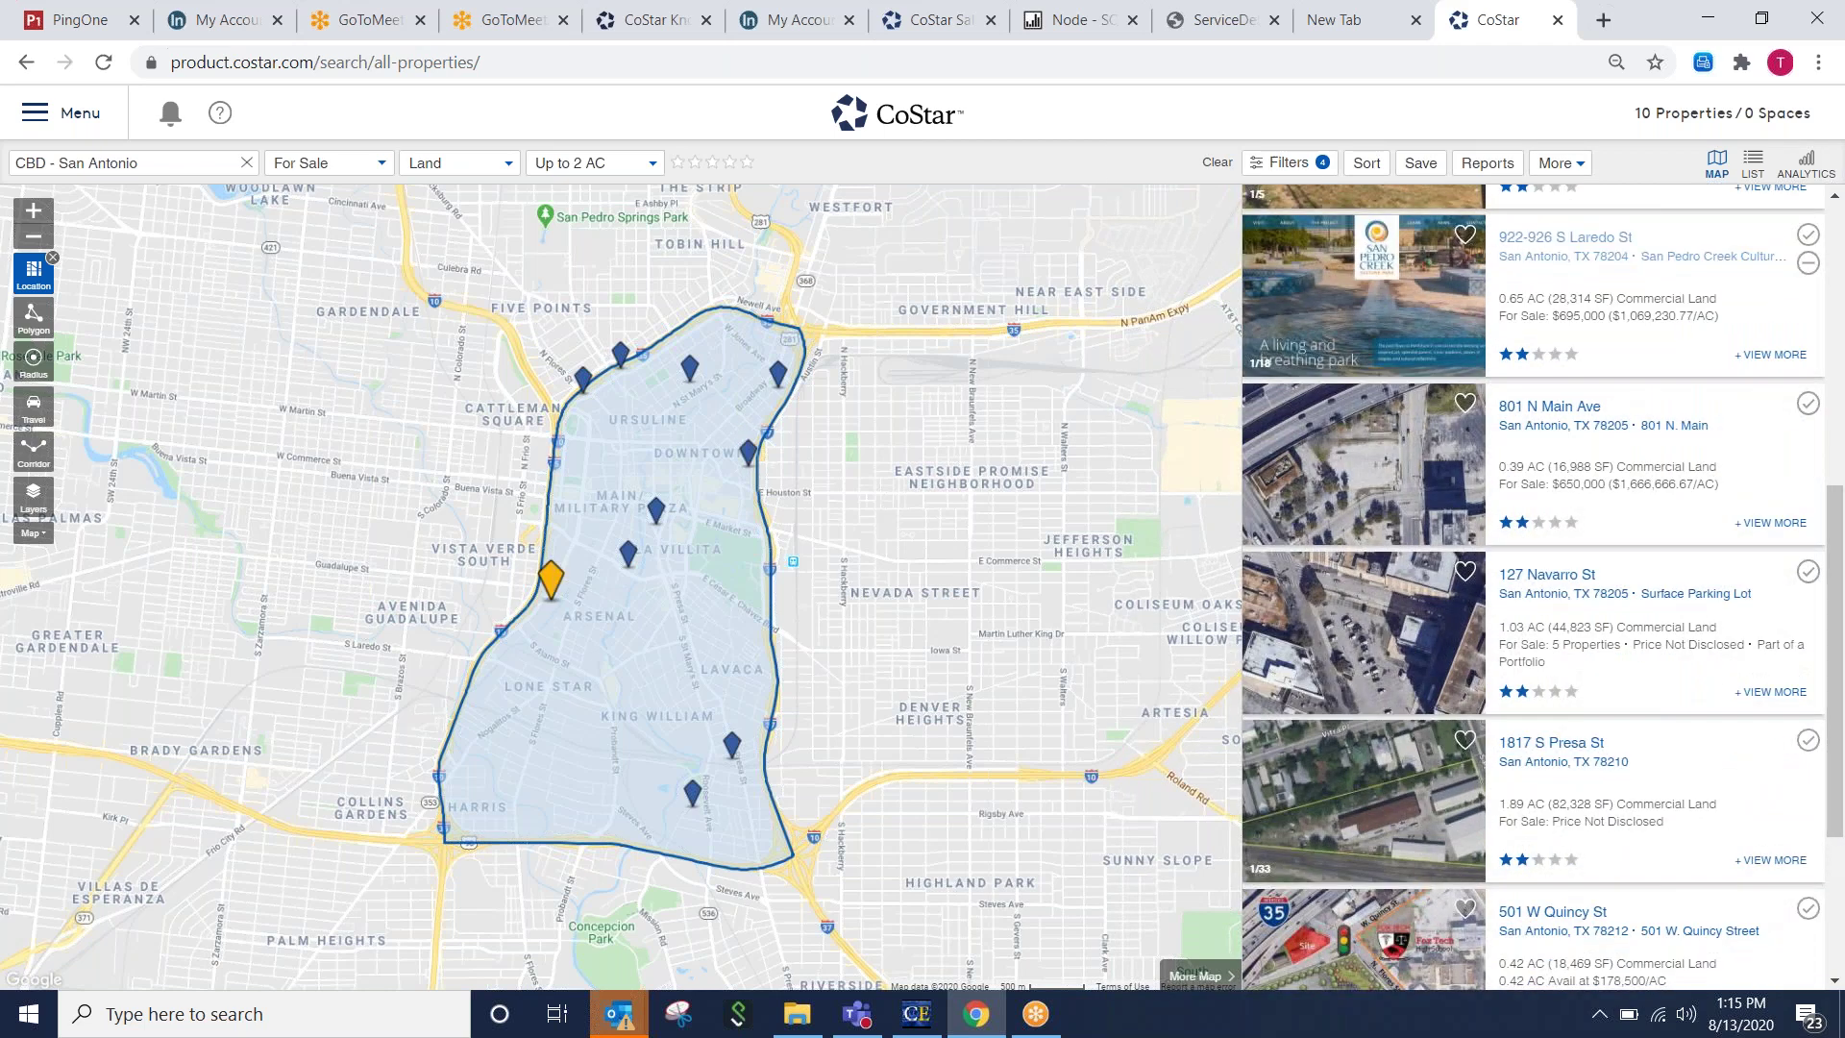
scroll(1699, 258, down, 2)
scroll(1699, 257, down, 1)
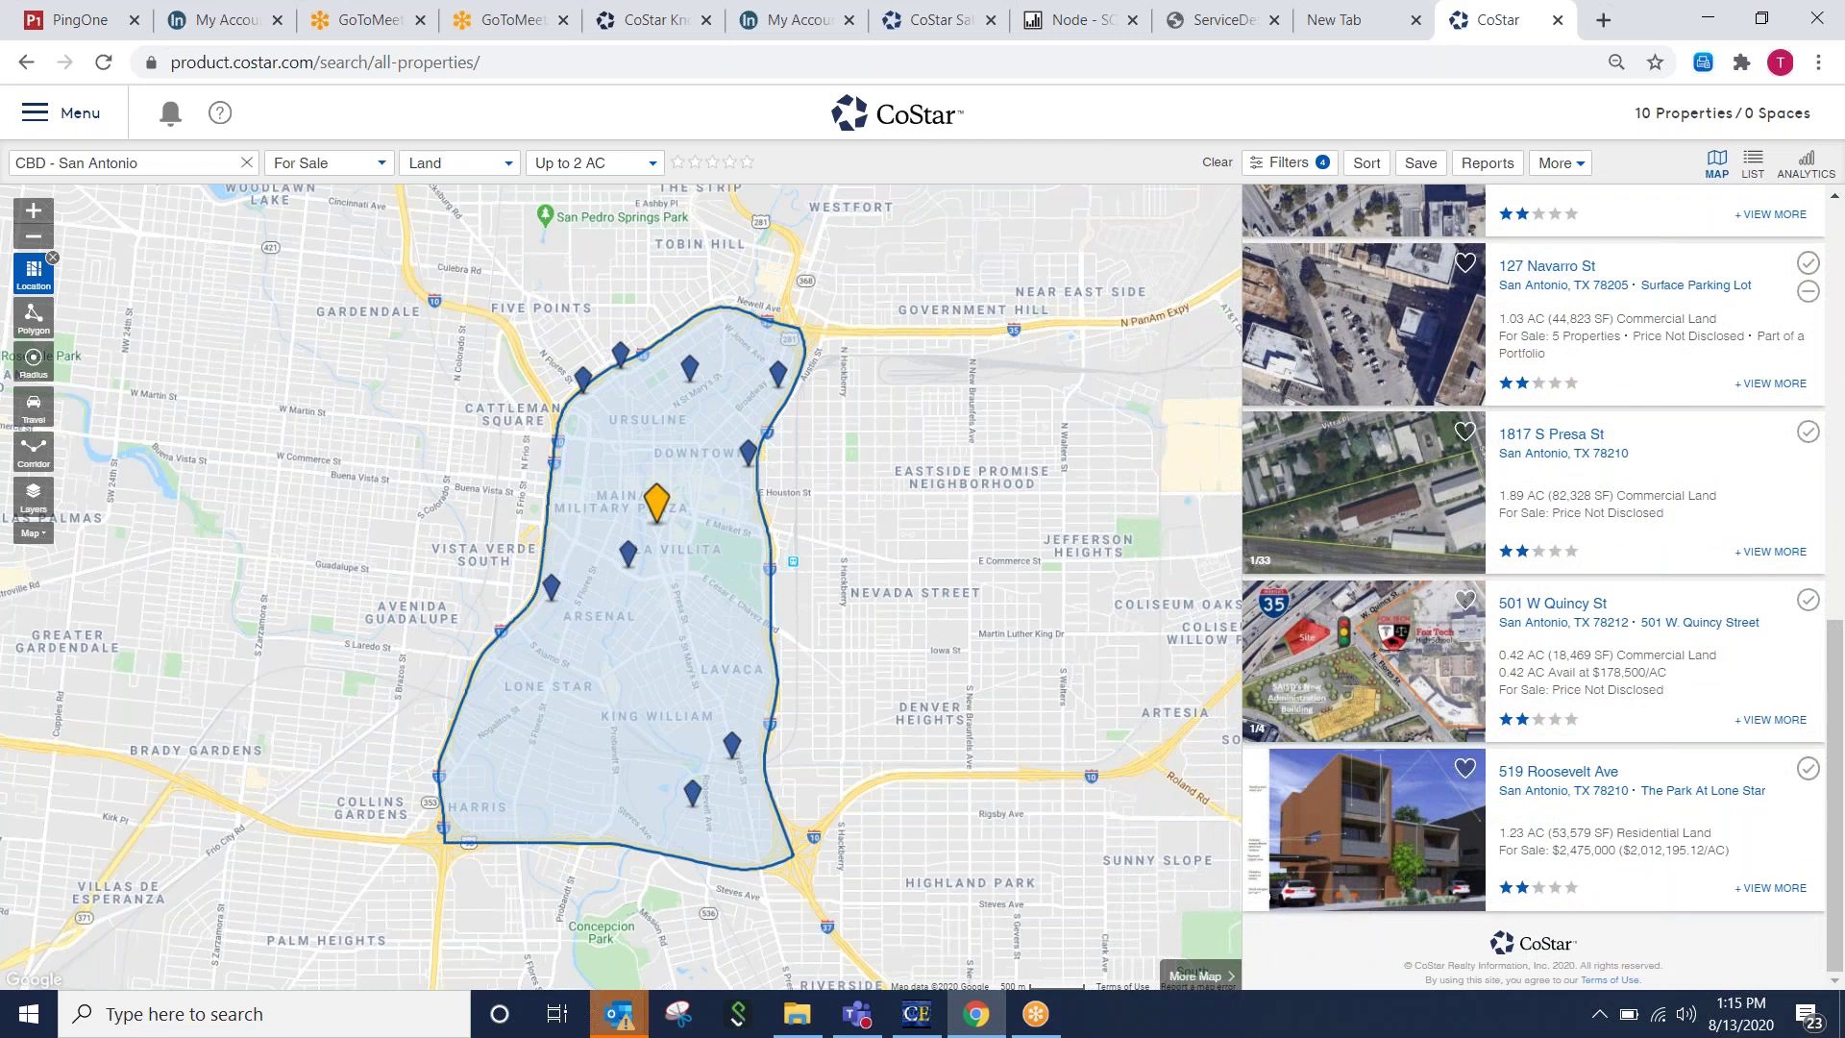
scroll(1652, 576, up, 3)
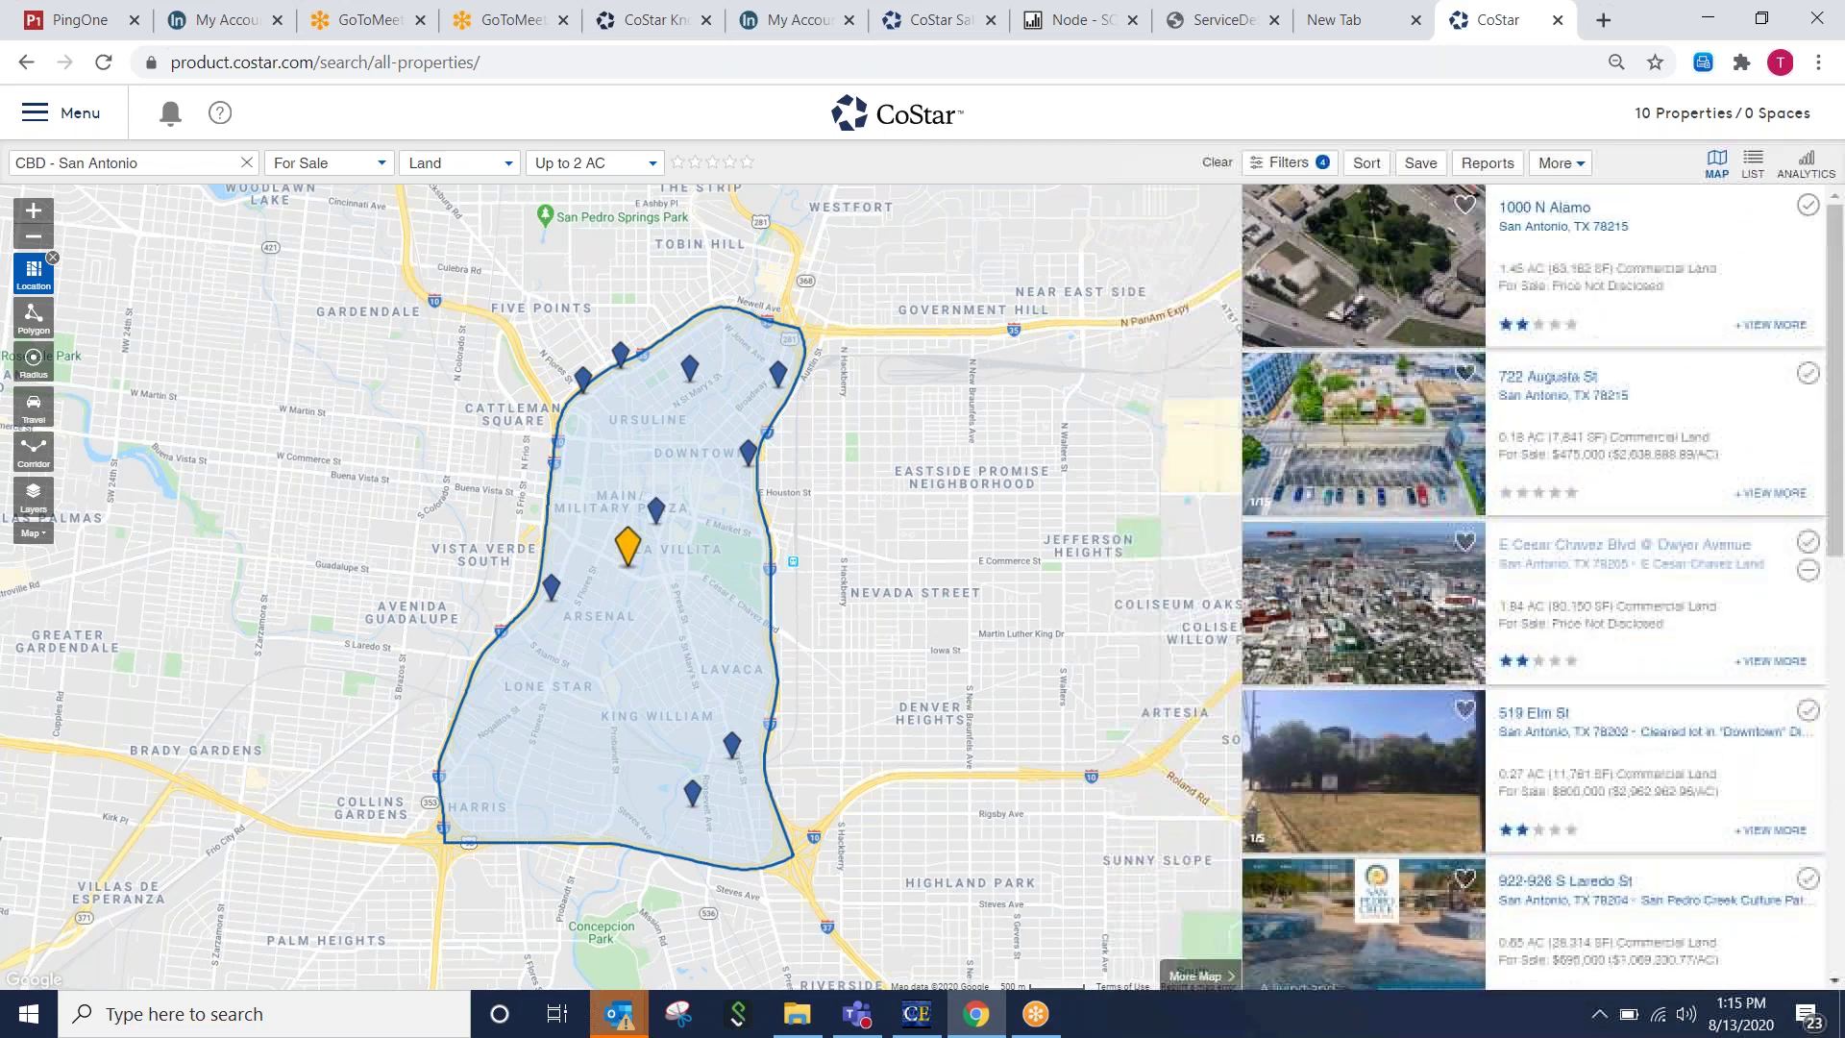
Step: Save Current Search with Enable Alerts on and the name 'Land Parcels for Sale'
click(1421, 164)
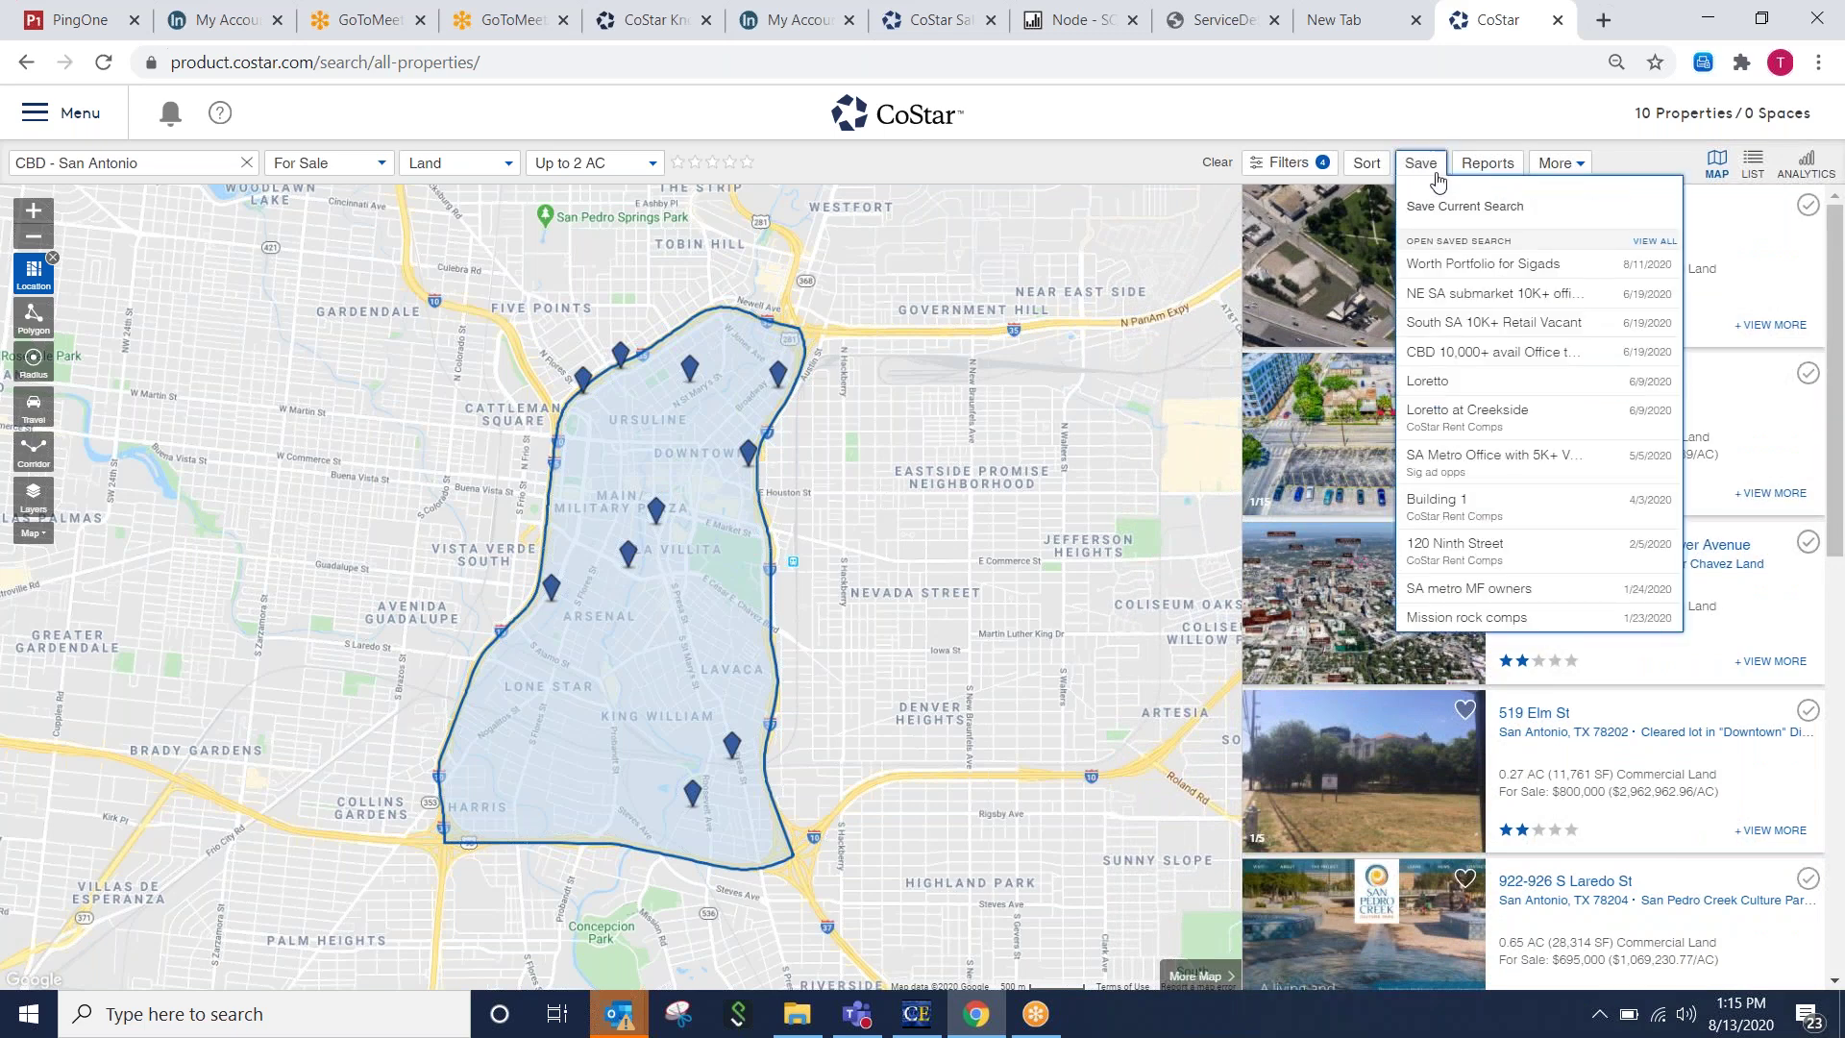
click(1456, 219)
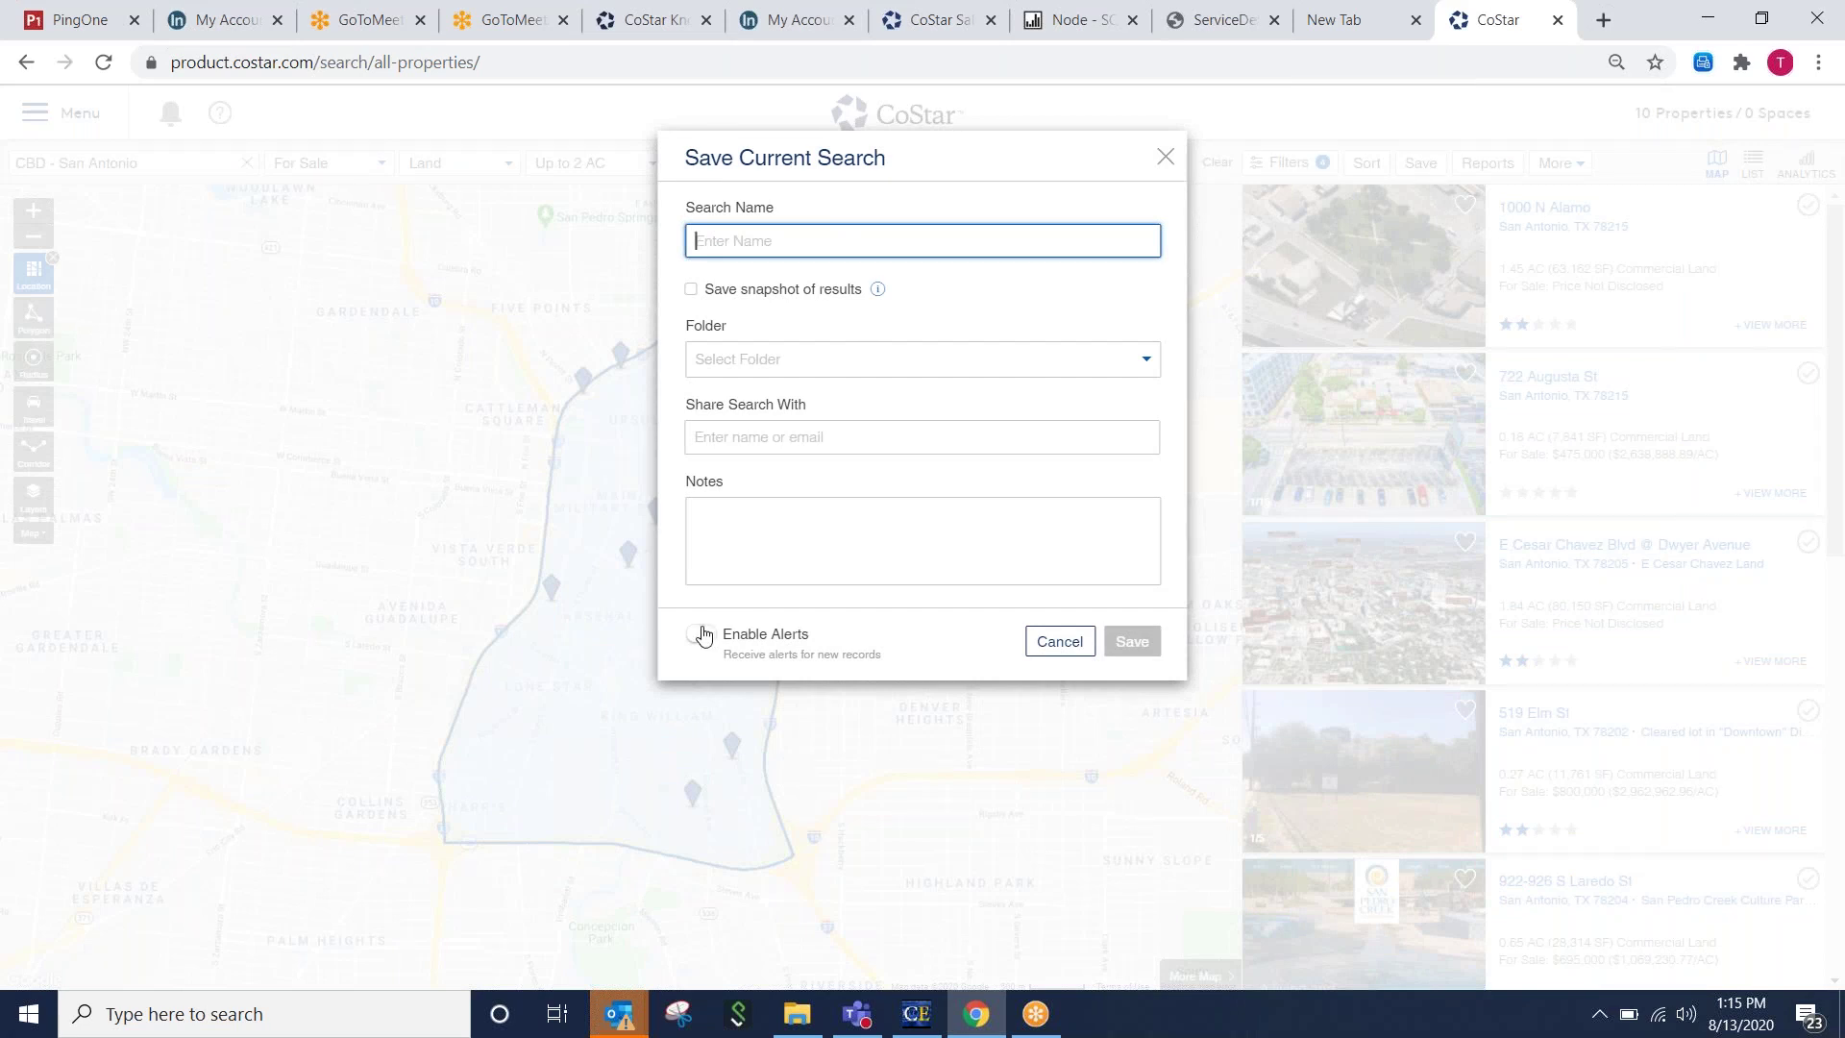
click(703, 637)
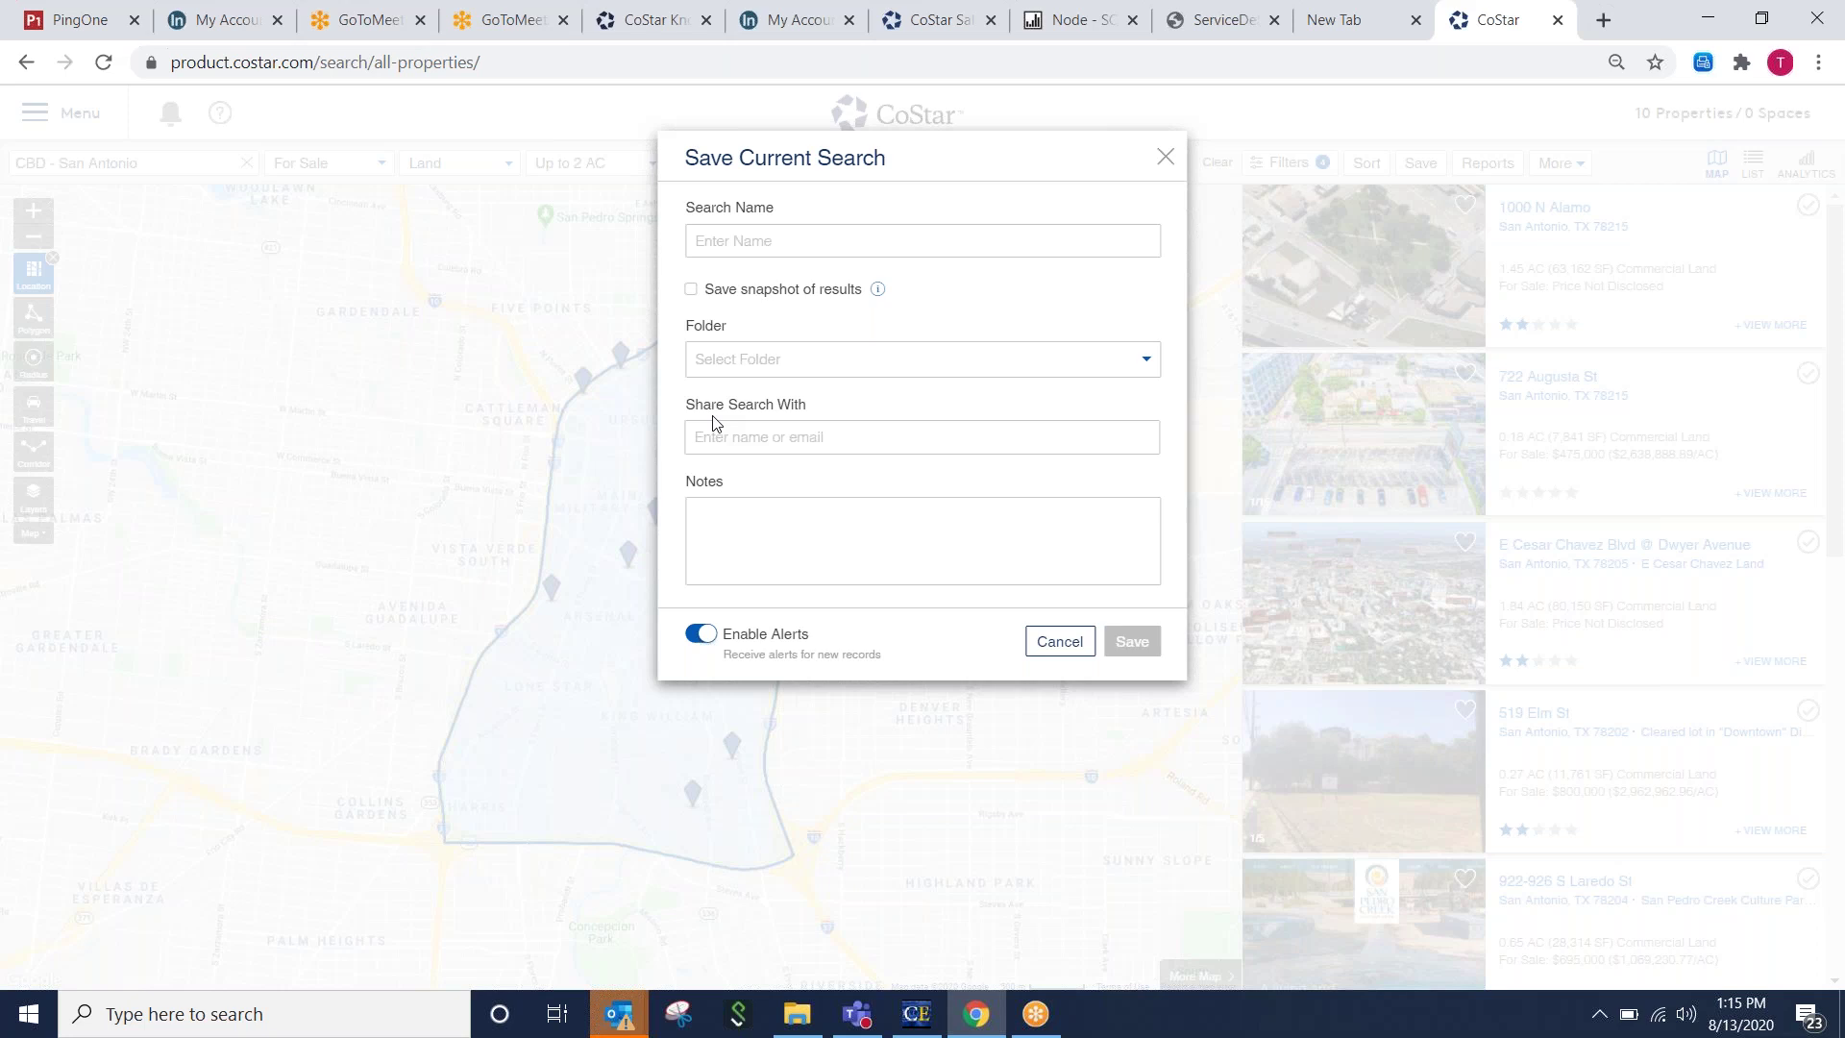
click(714, 241)
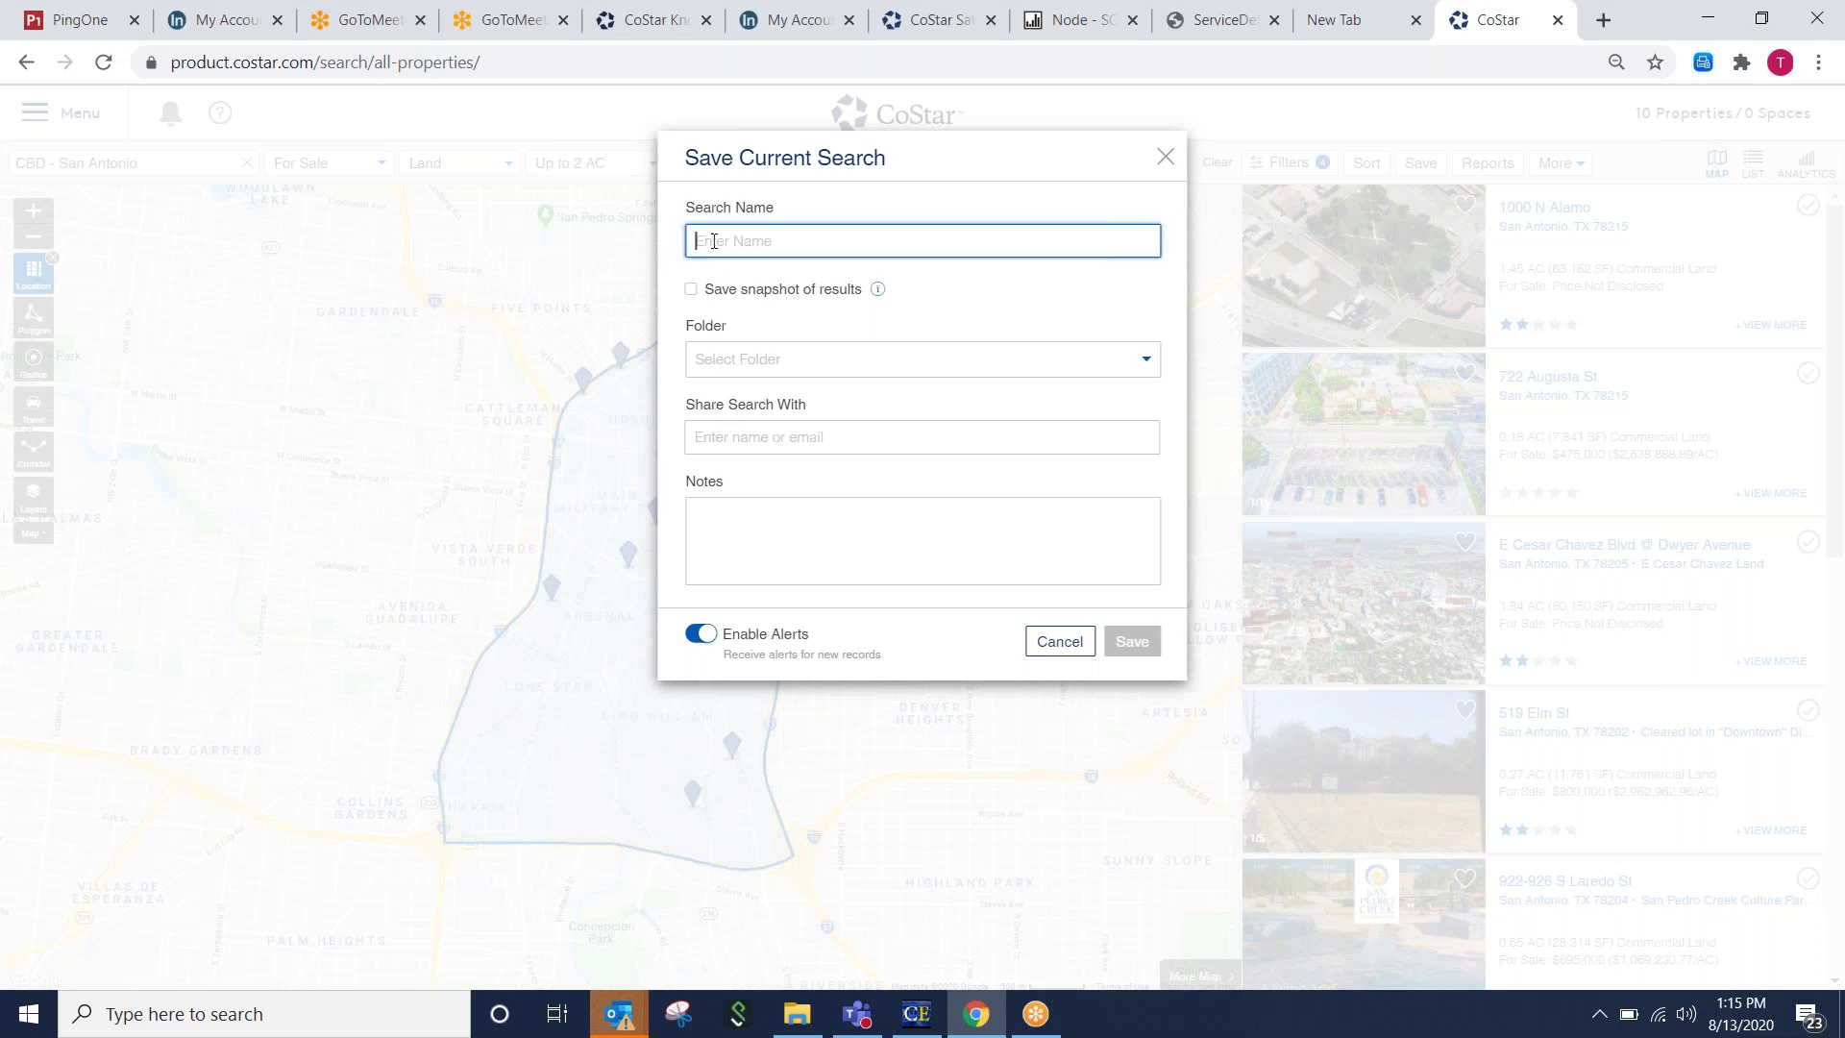
click(727, 363)
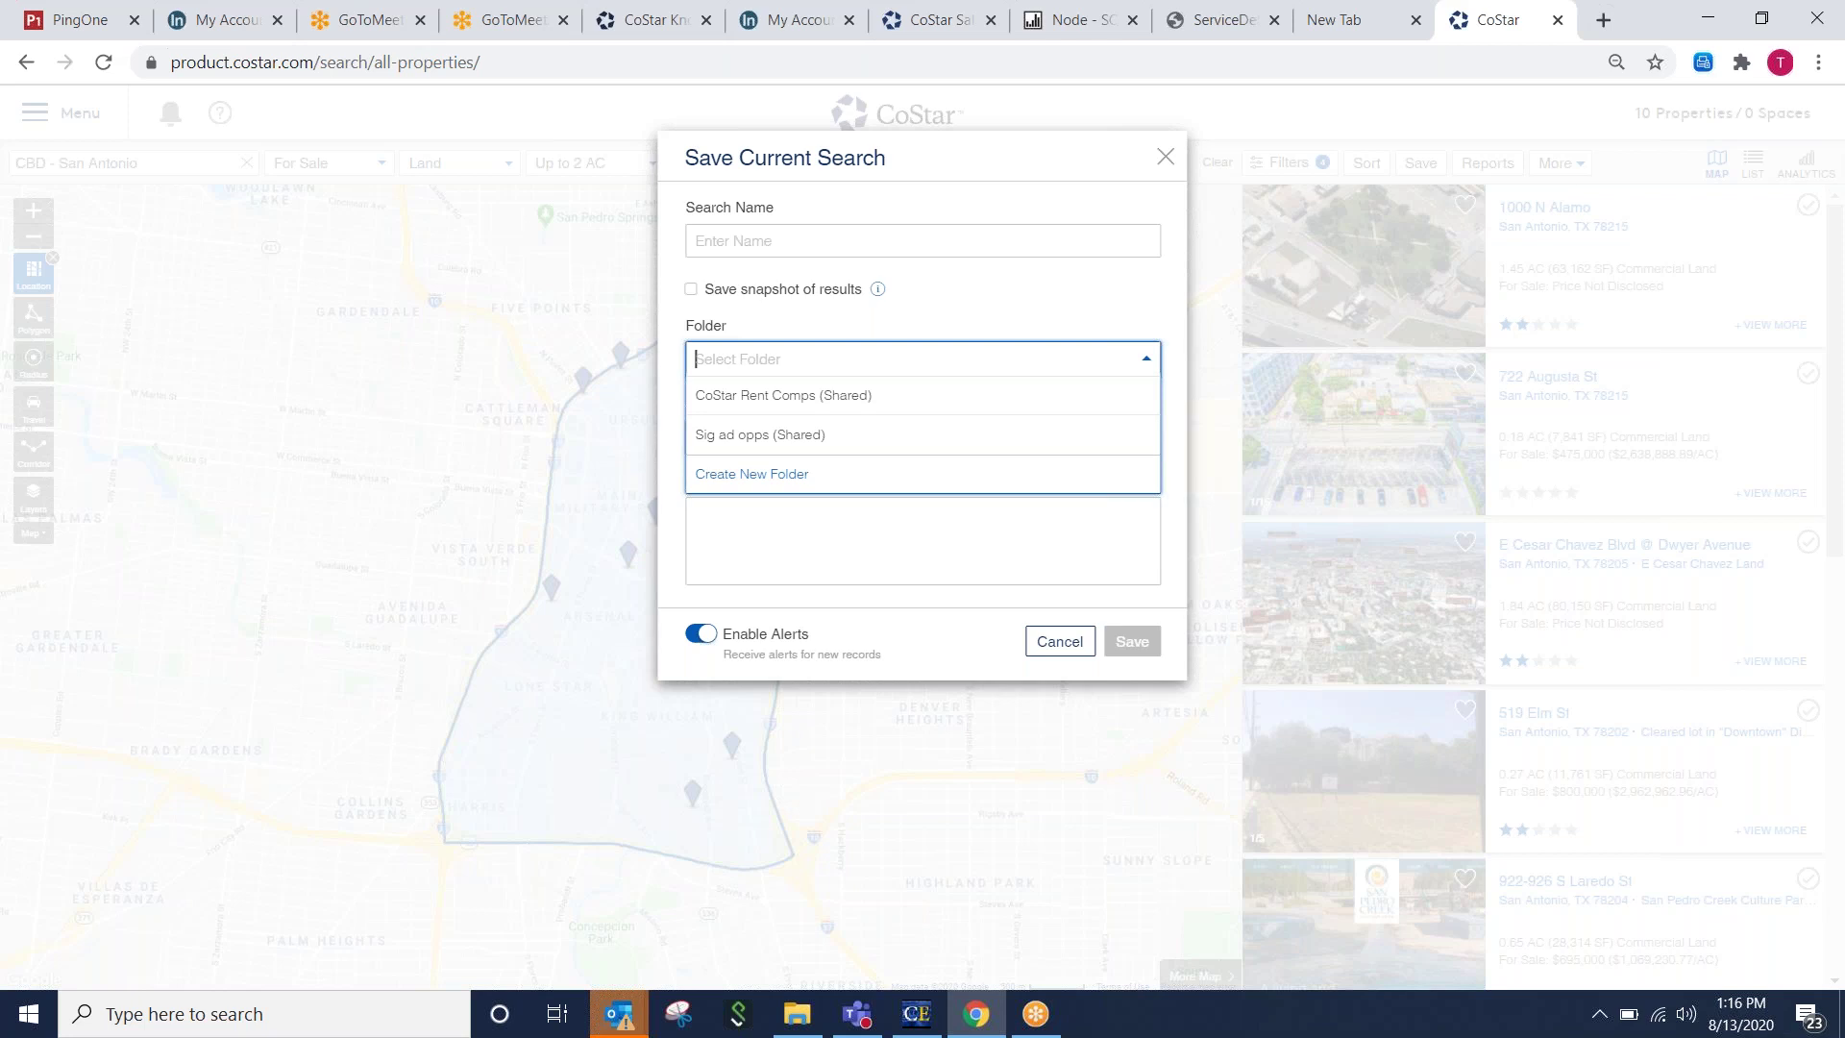
text(CBD)
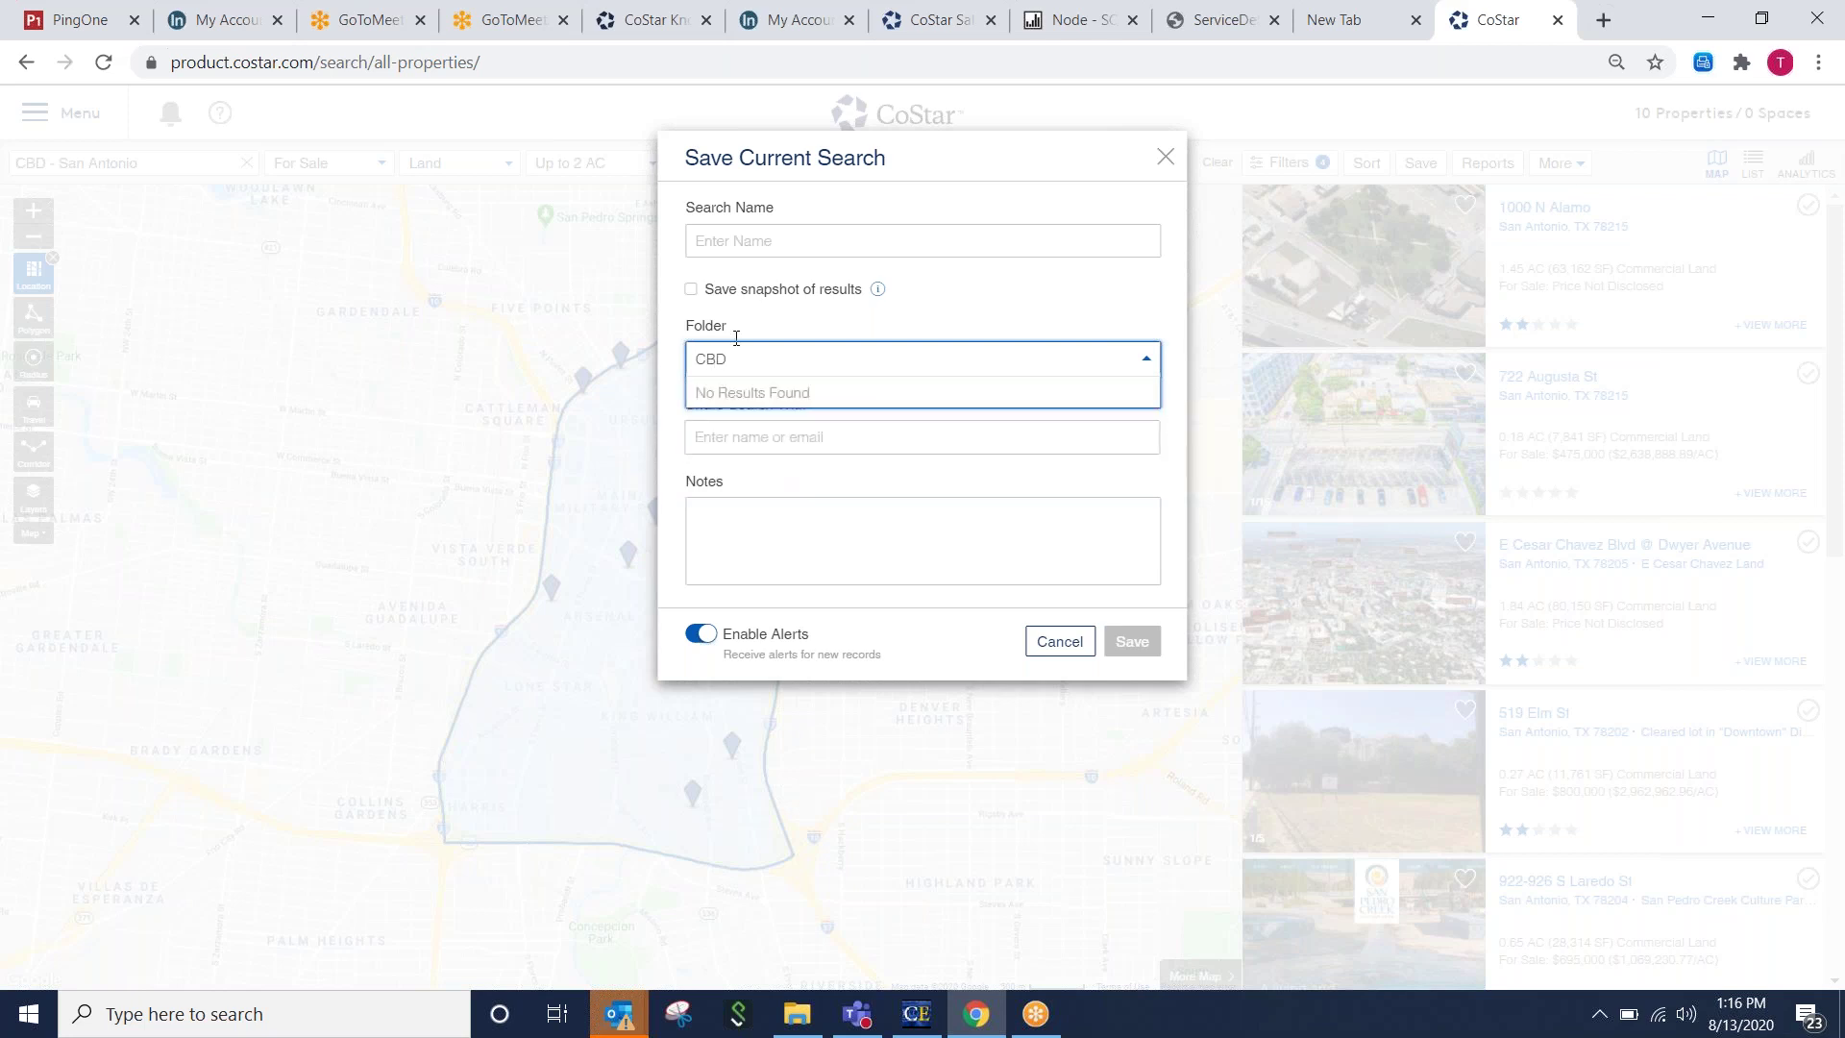
click(728, 238)
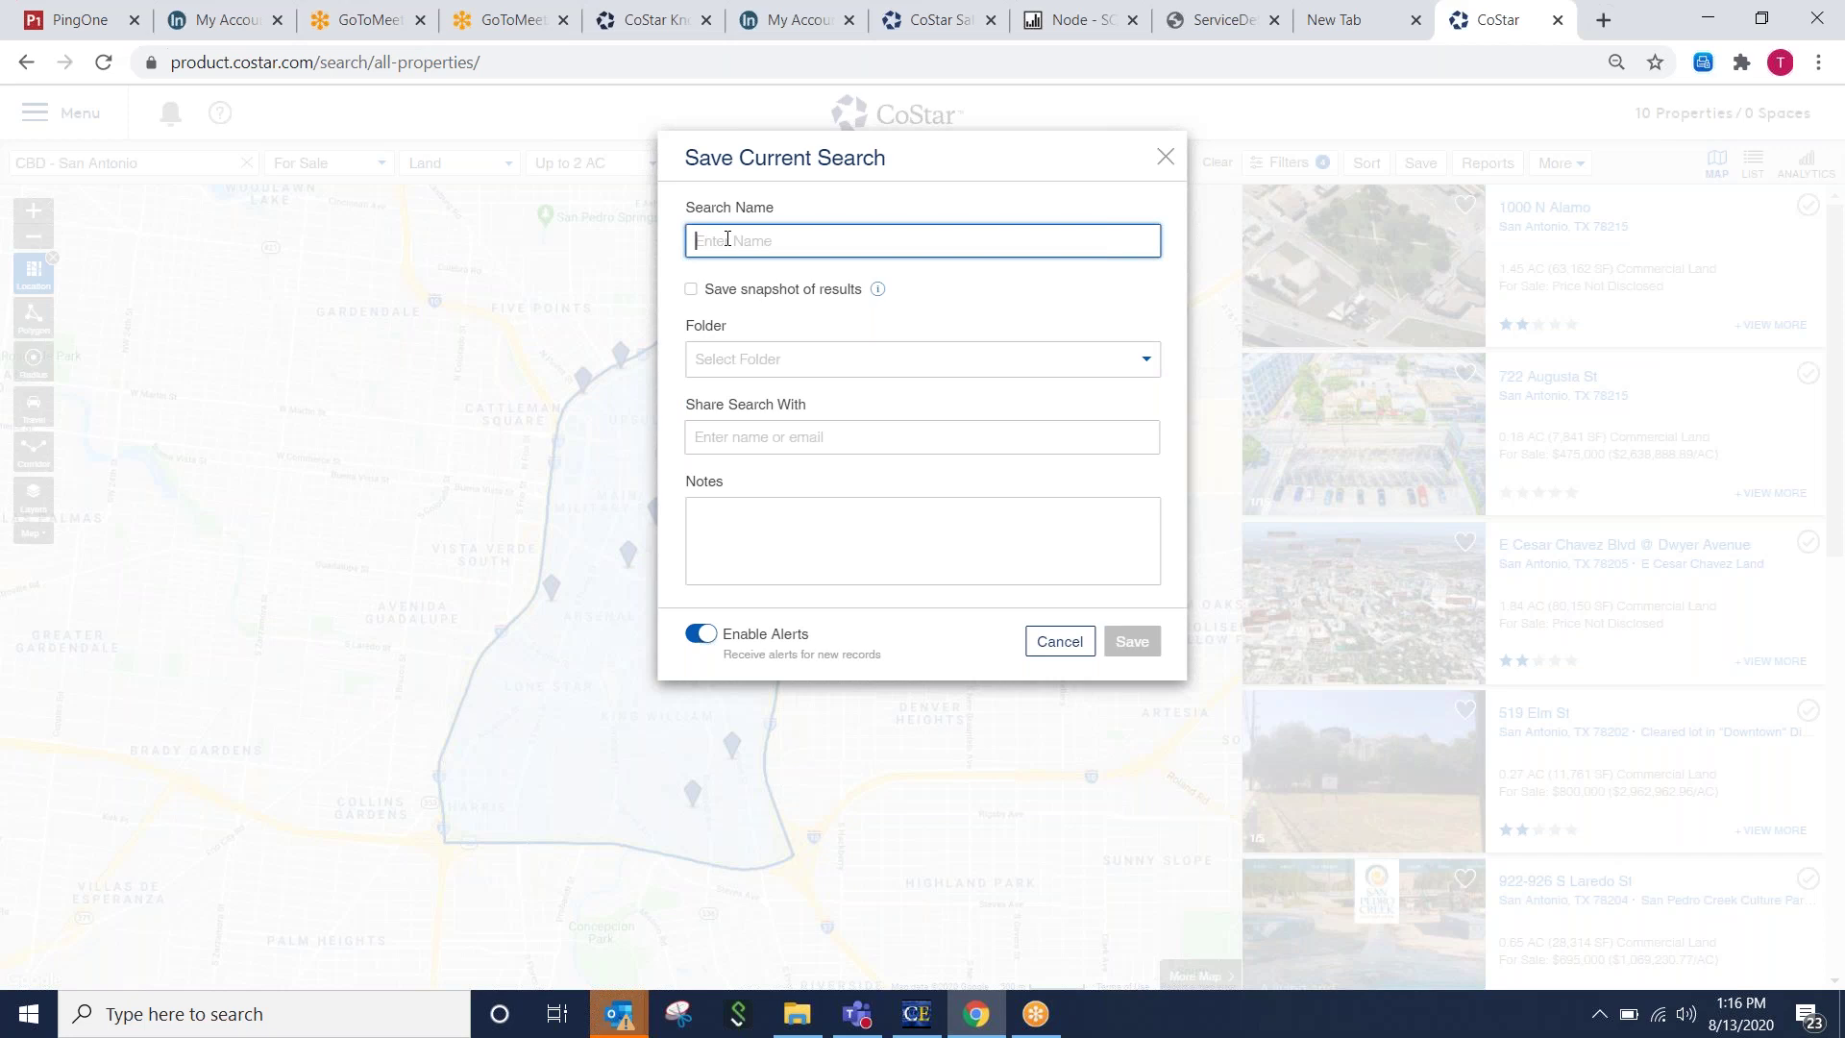
text(La)
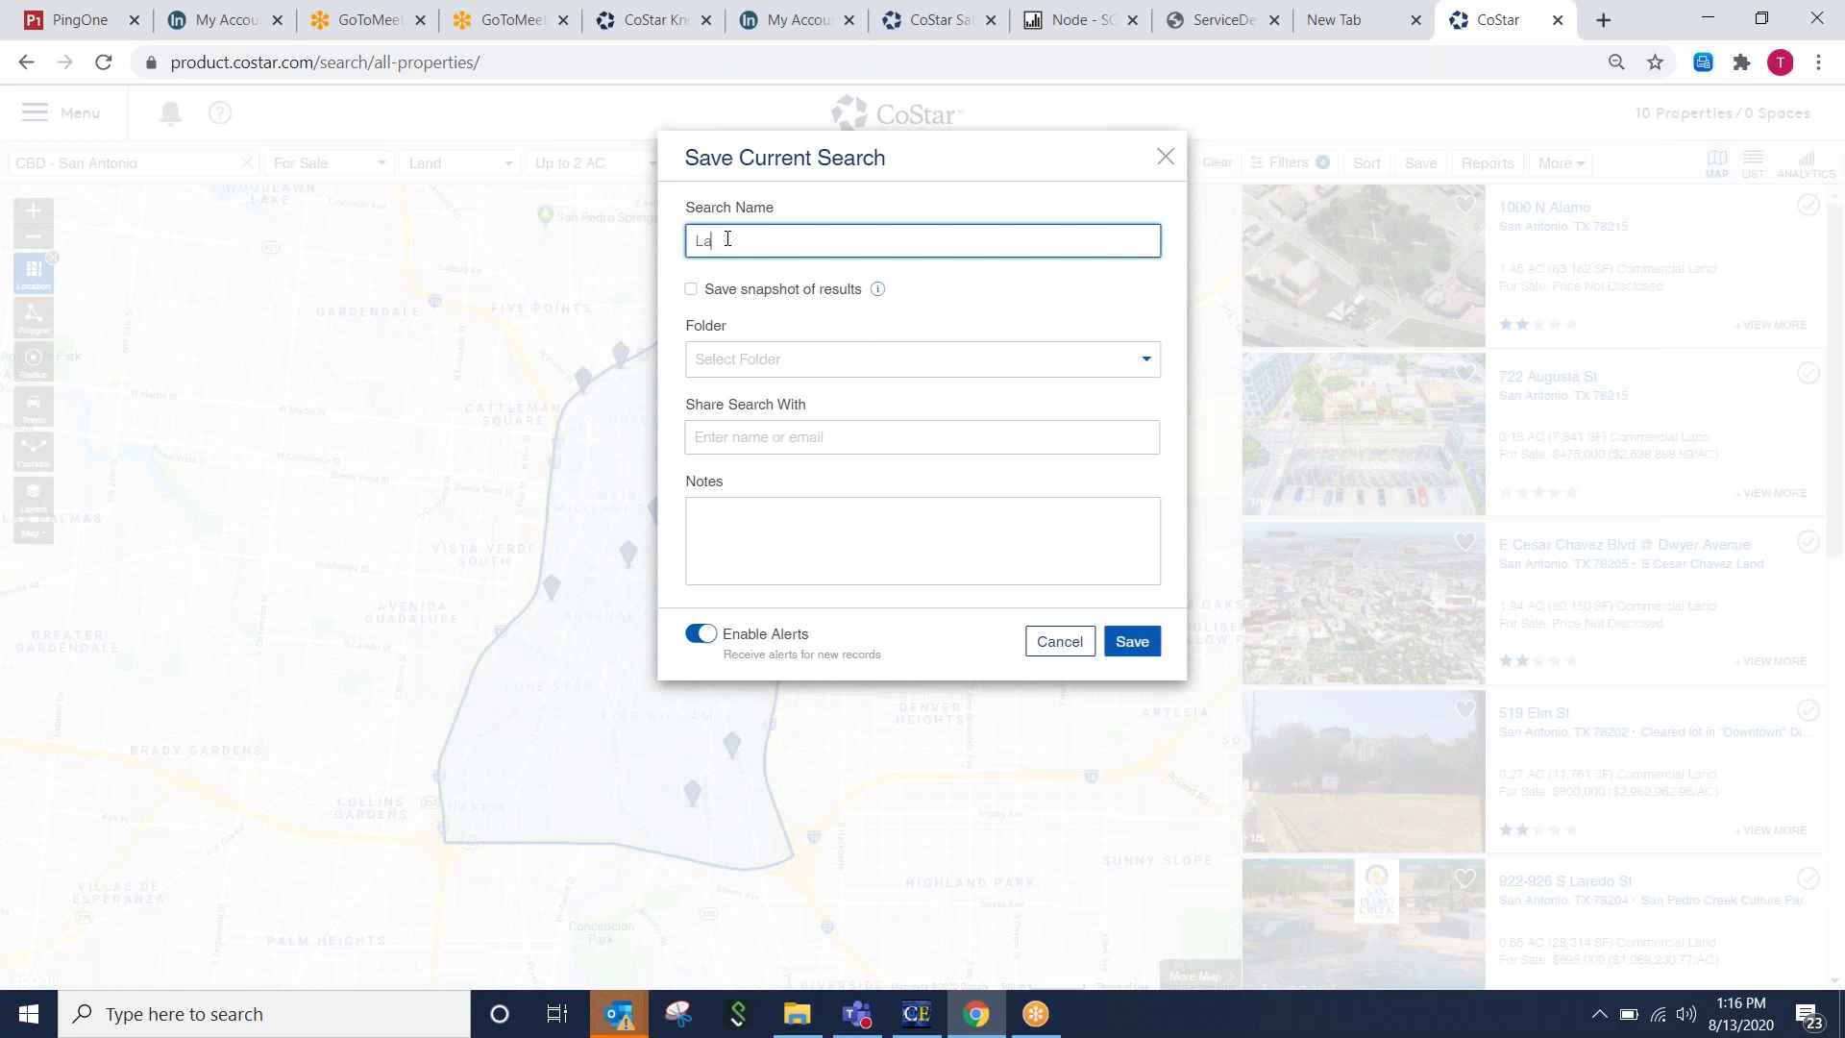
text(nd Parcels for Sale)
click(1134, 646)
click(1133, 643)
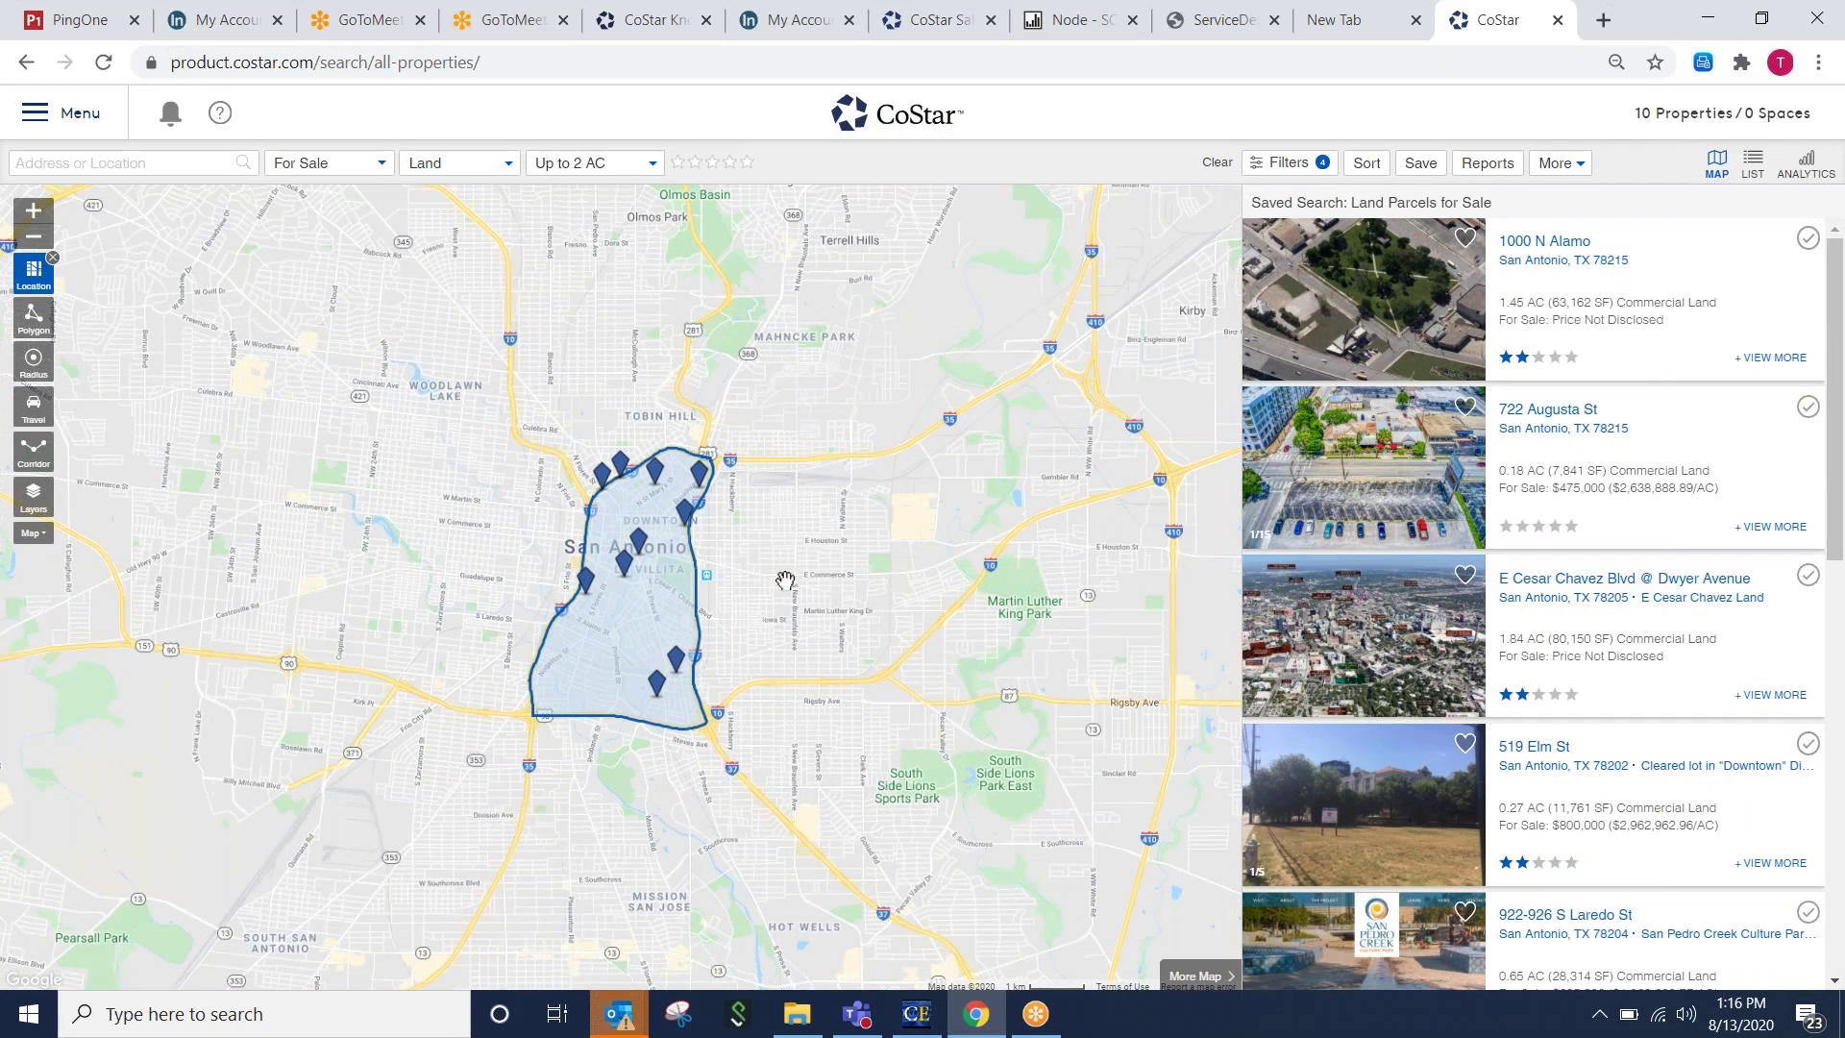
Step: Zoom and pan the map onto the 1000 N Alamo pin near N Alamo St and 10th St
scroll(784, 580, up, 3)
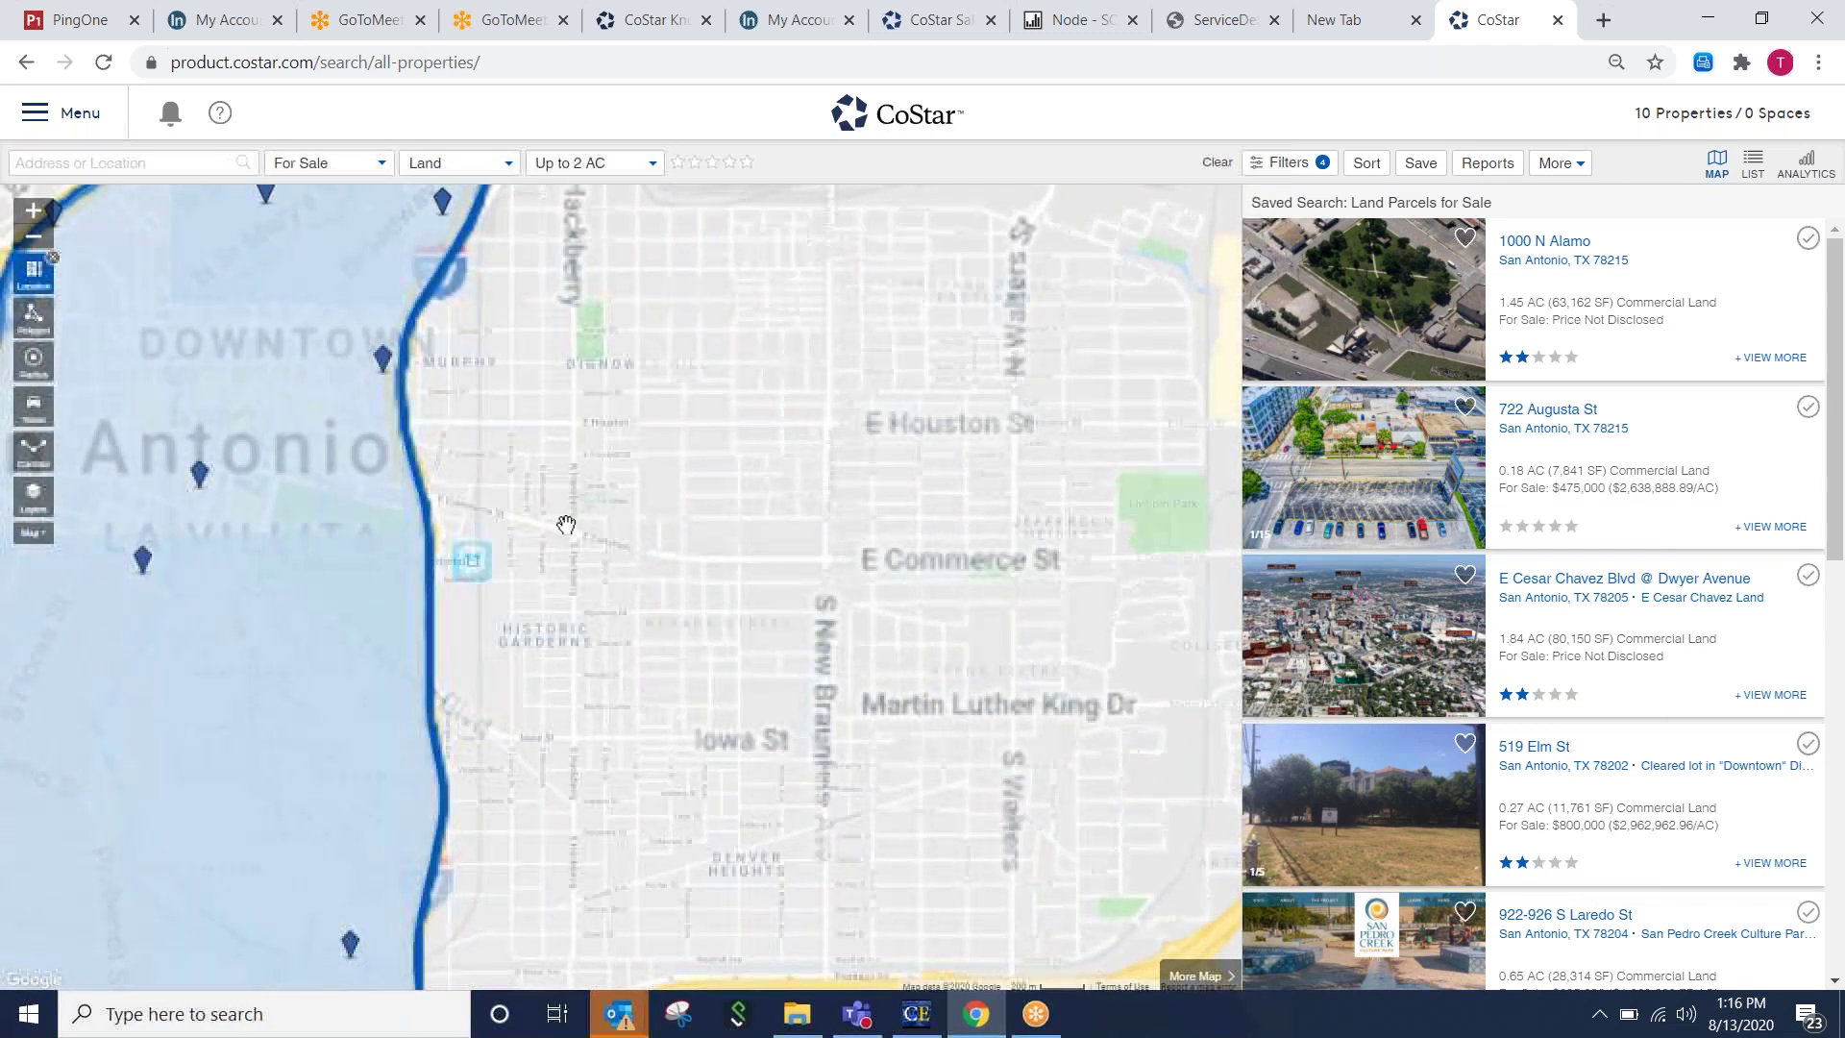
drag(574, 524, 986, 733)
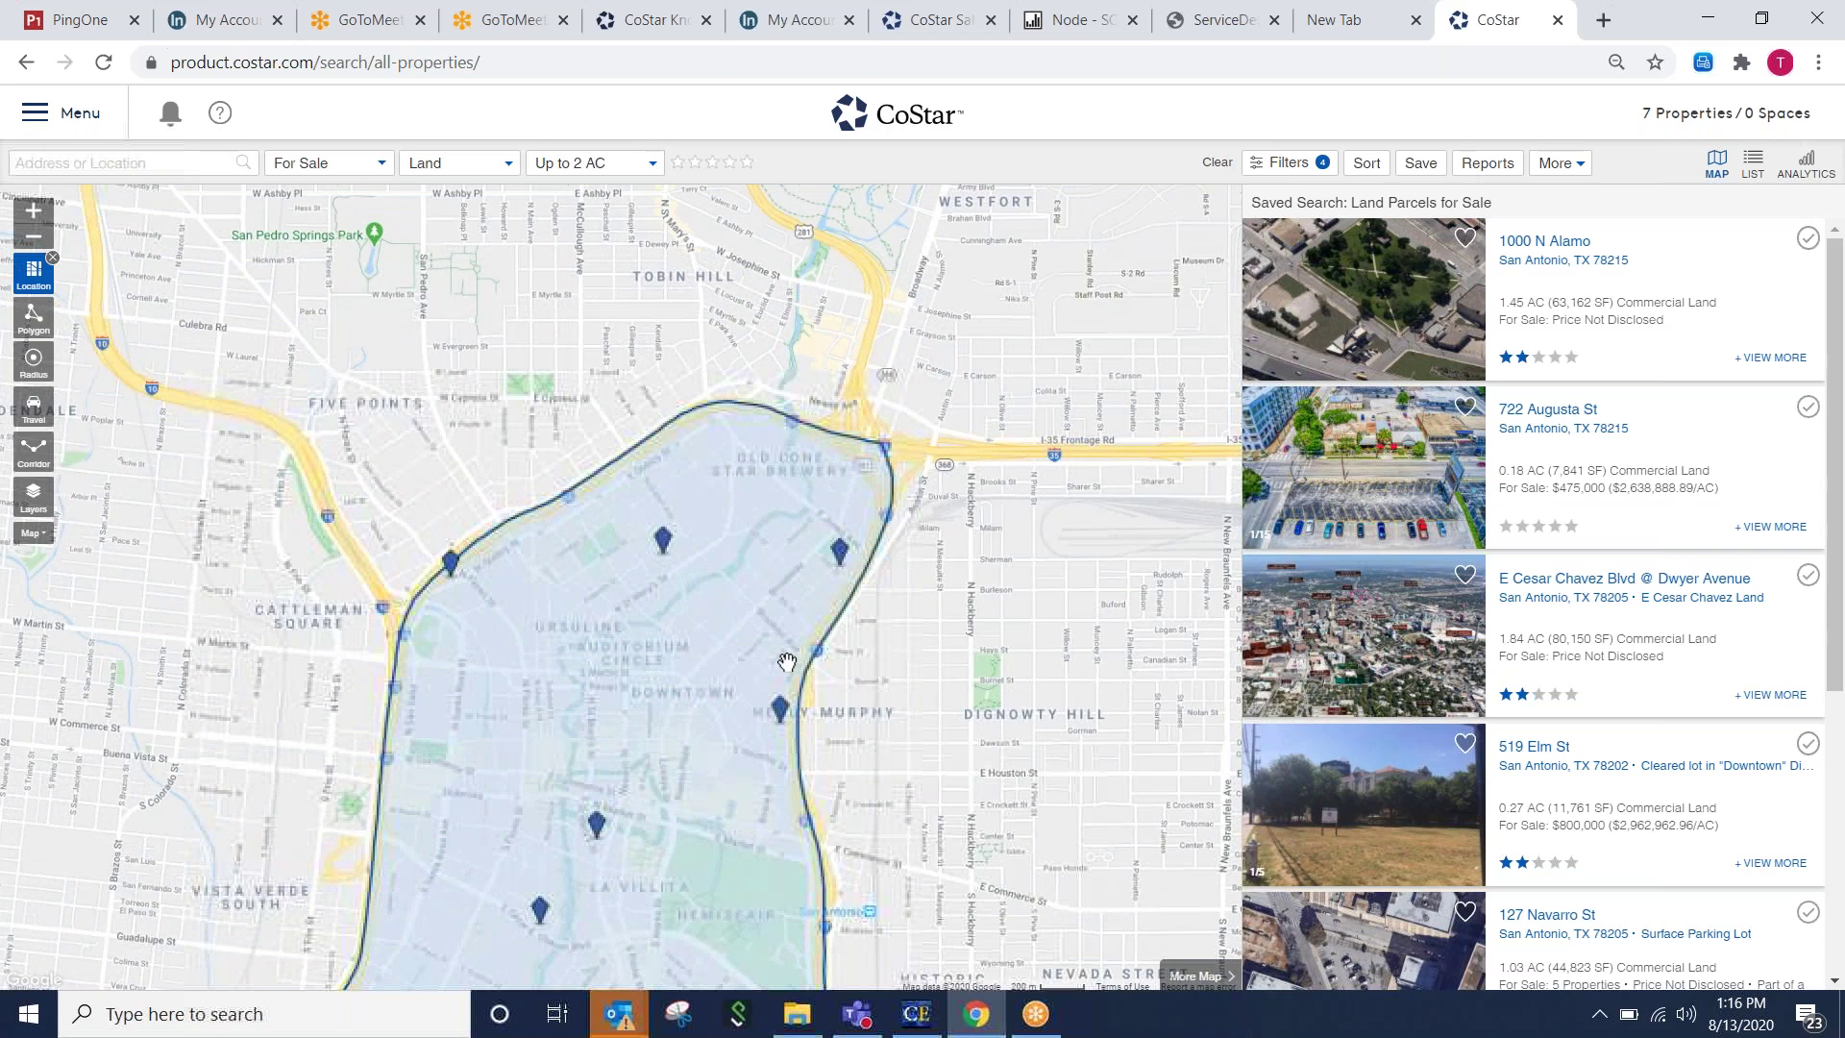
scroll(787, 661, up, 1)
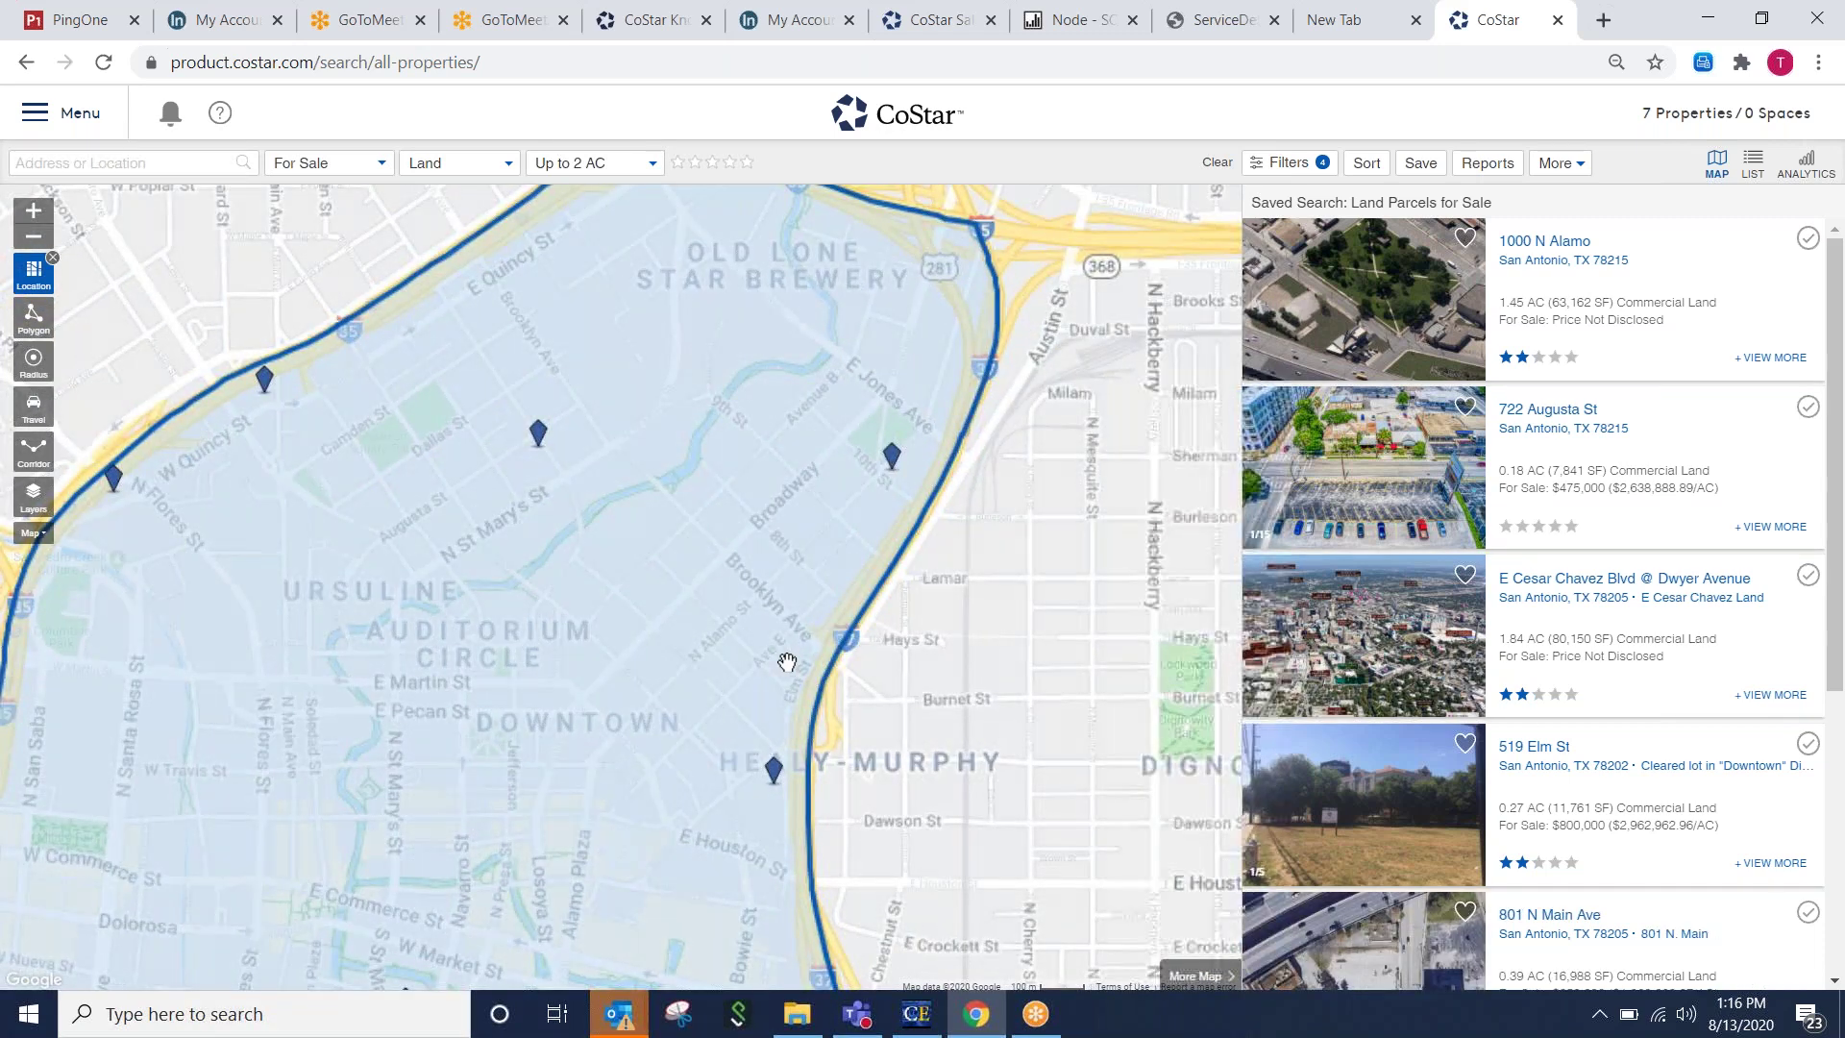
scroll(787, 661, up, 1)
drag(787, 661, 708, 748)
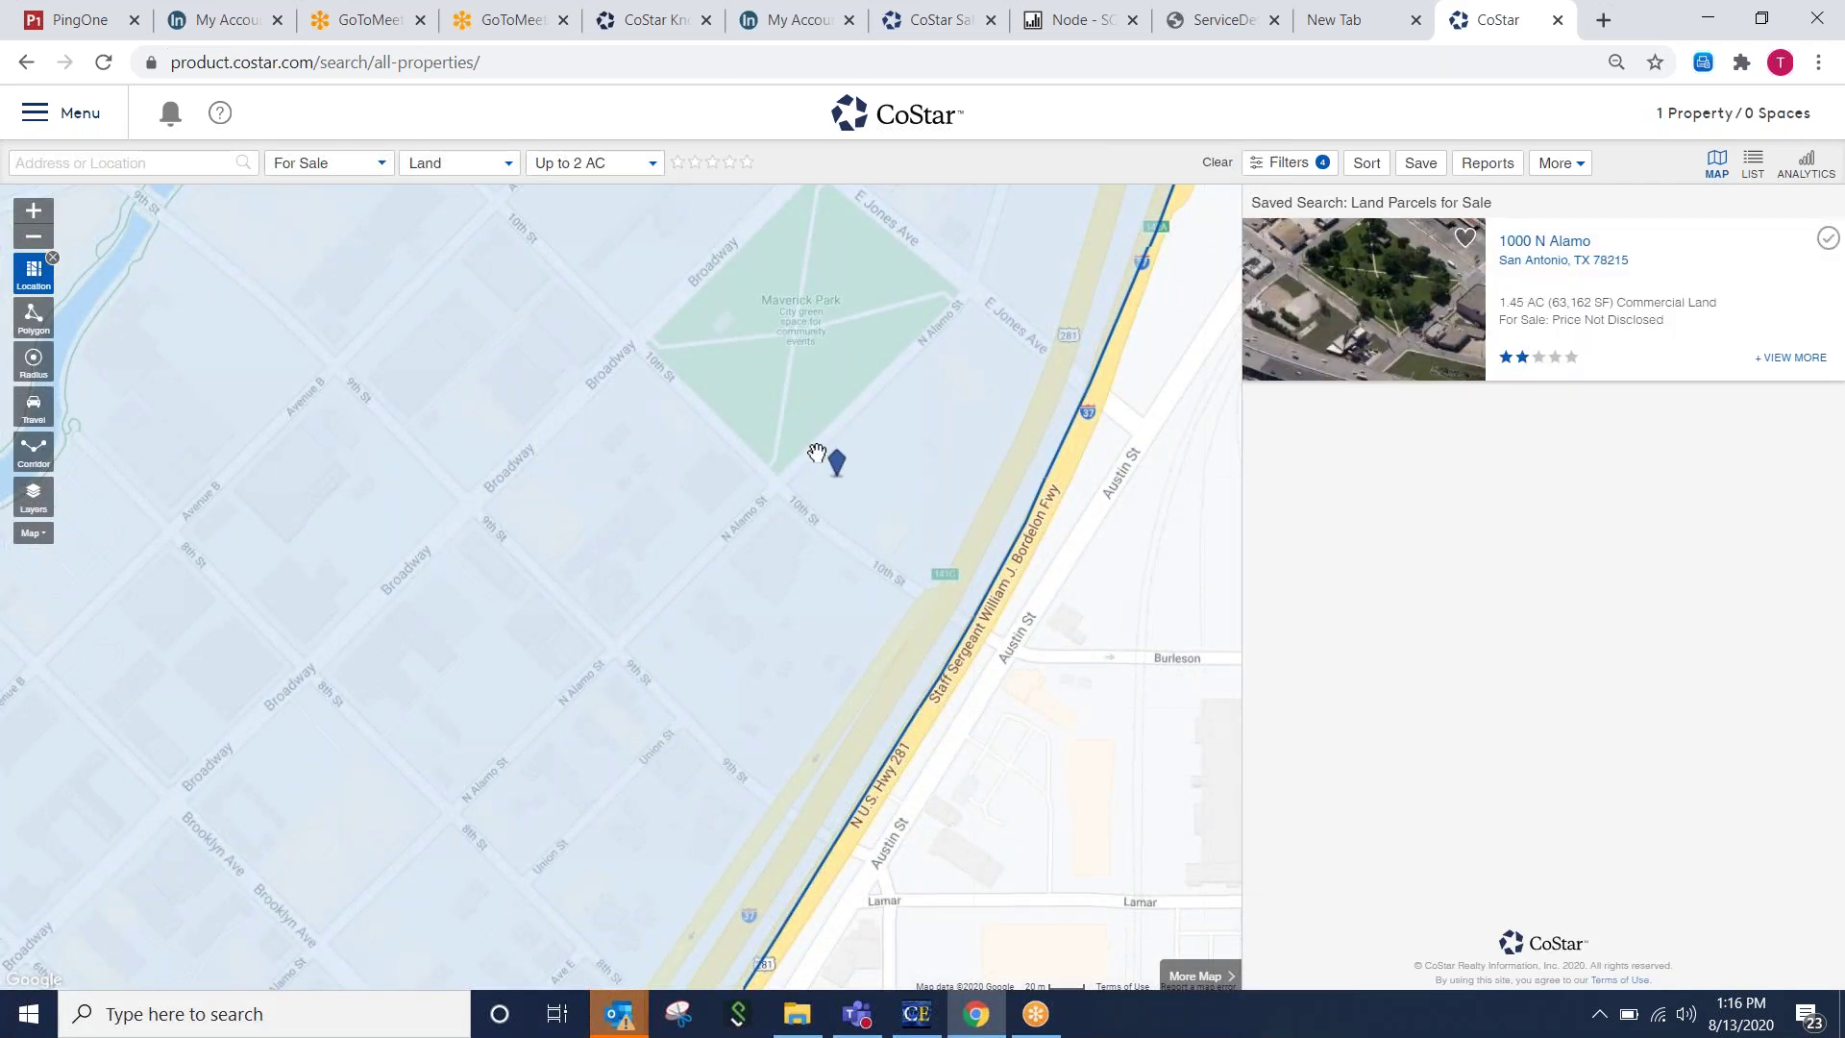
scroll(816, 453, up, 2)
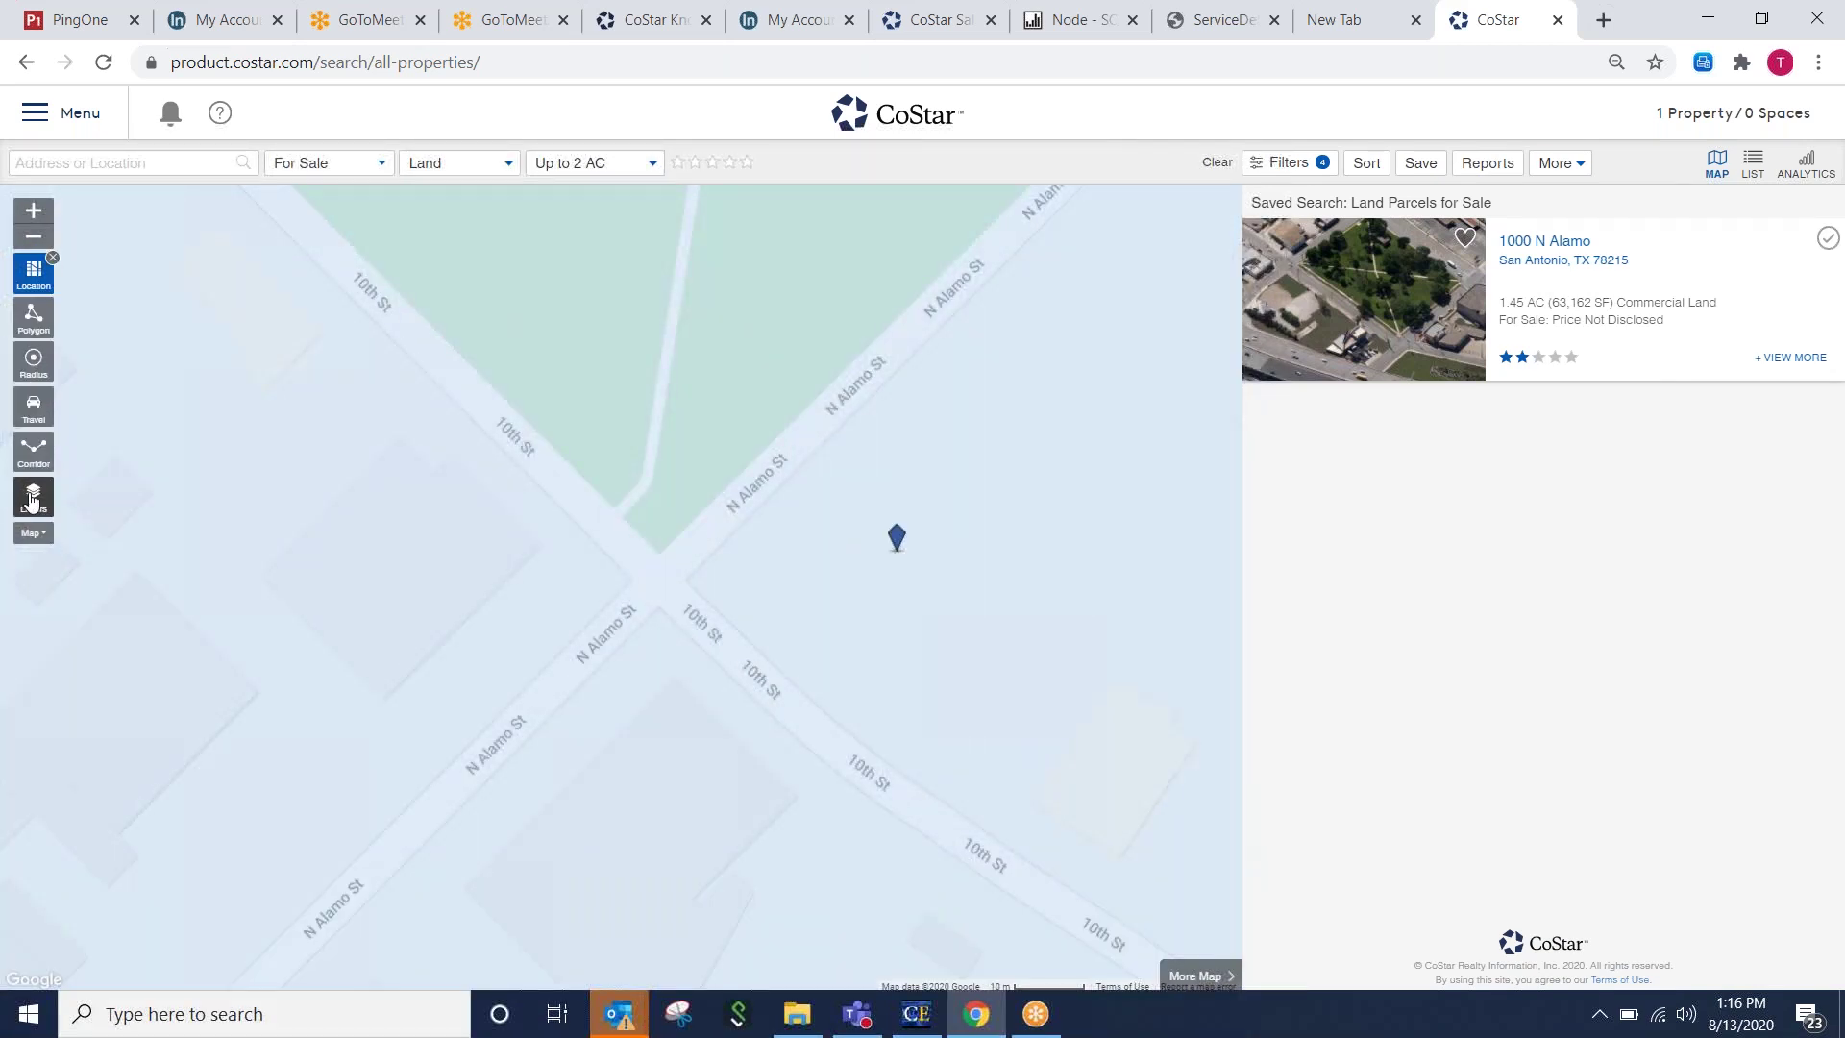
Step: Switch the map to Aerial and turn on the Parcels layer under General
click(29, 536)
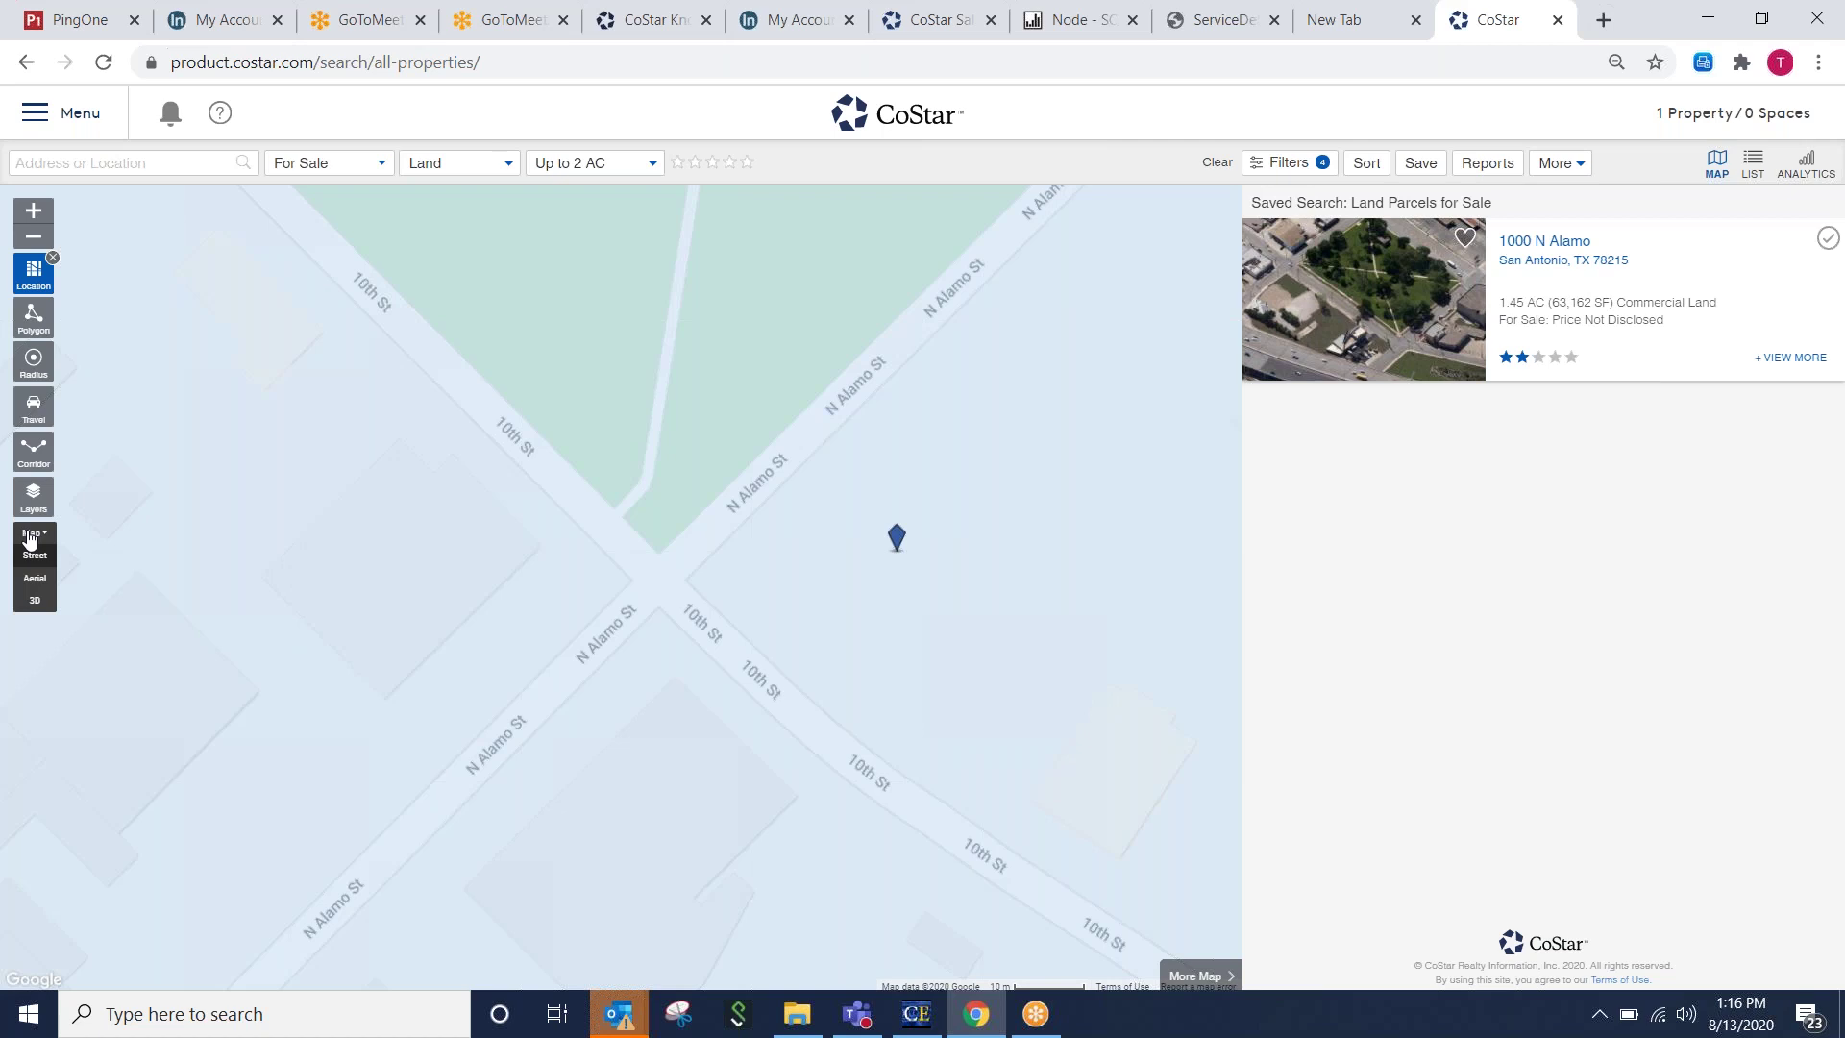
click(34, 579)
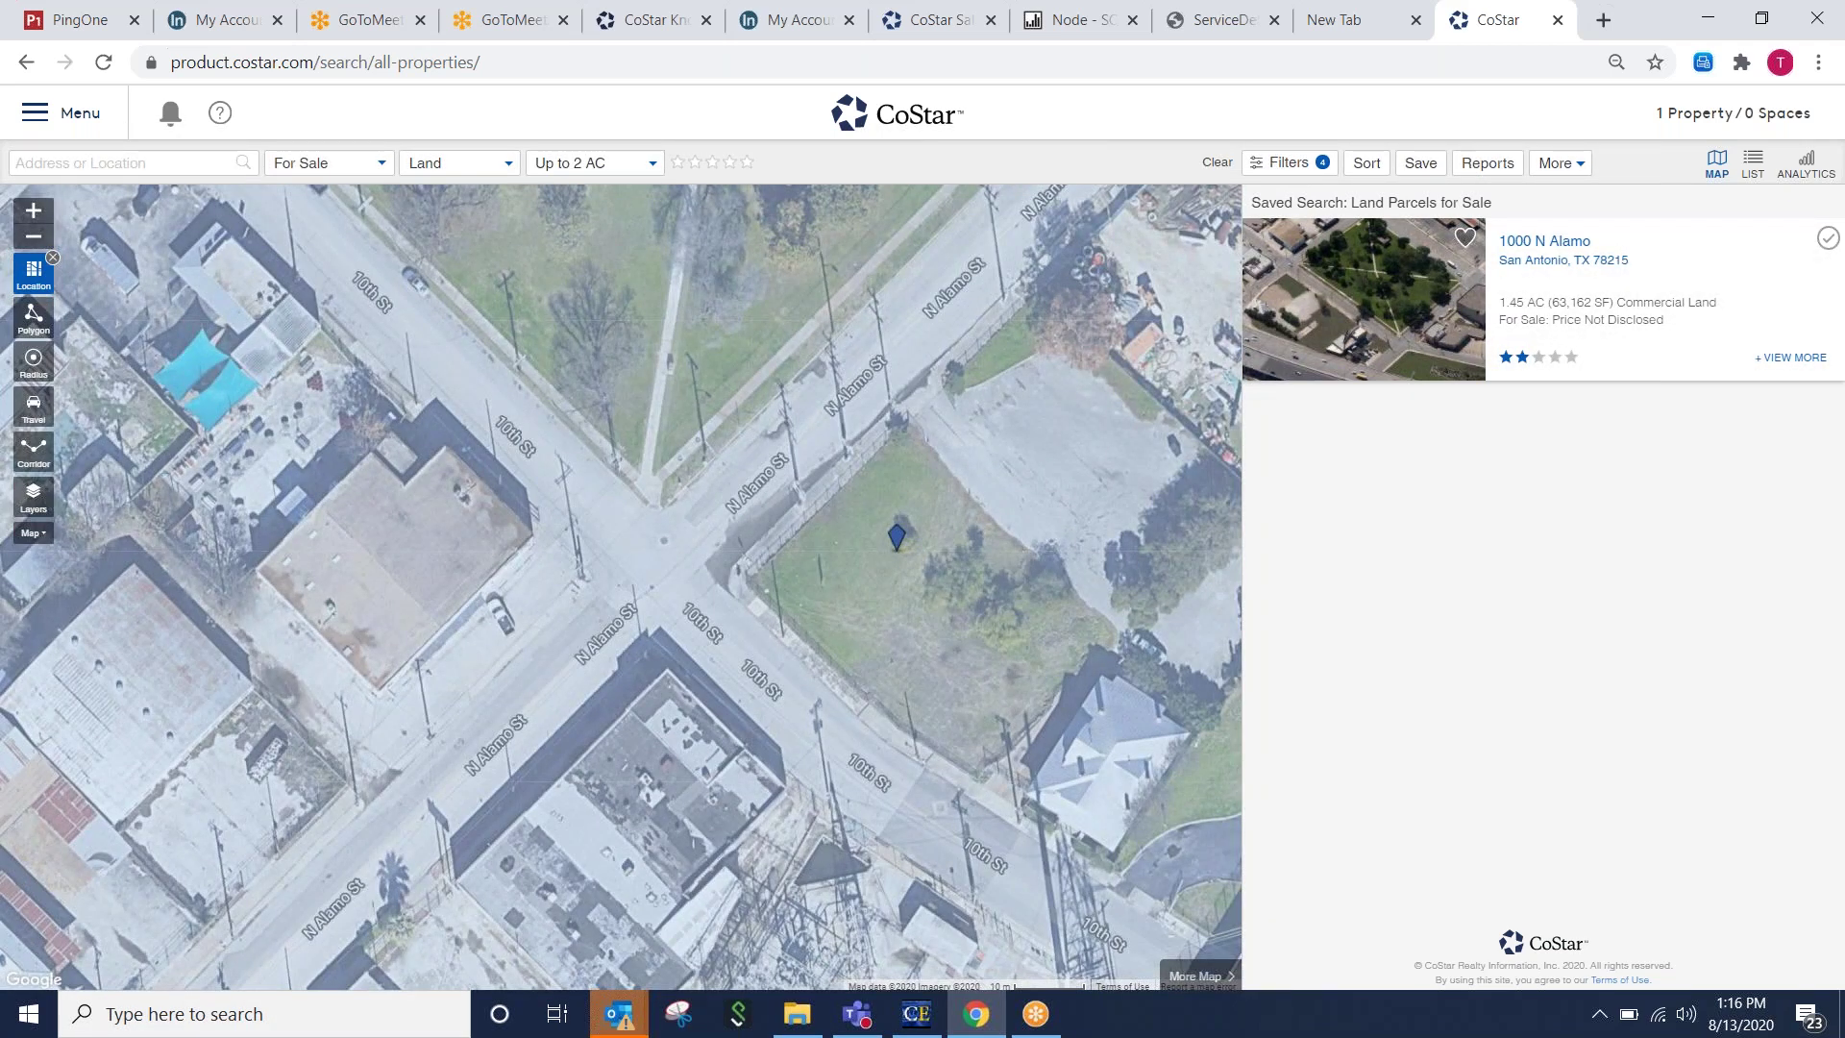
click(29, 498)
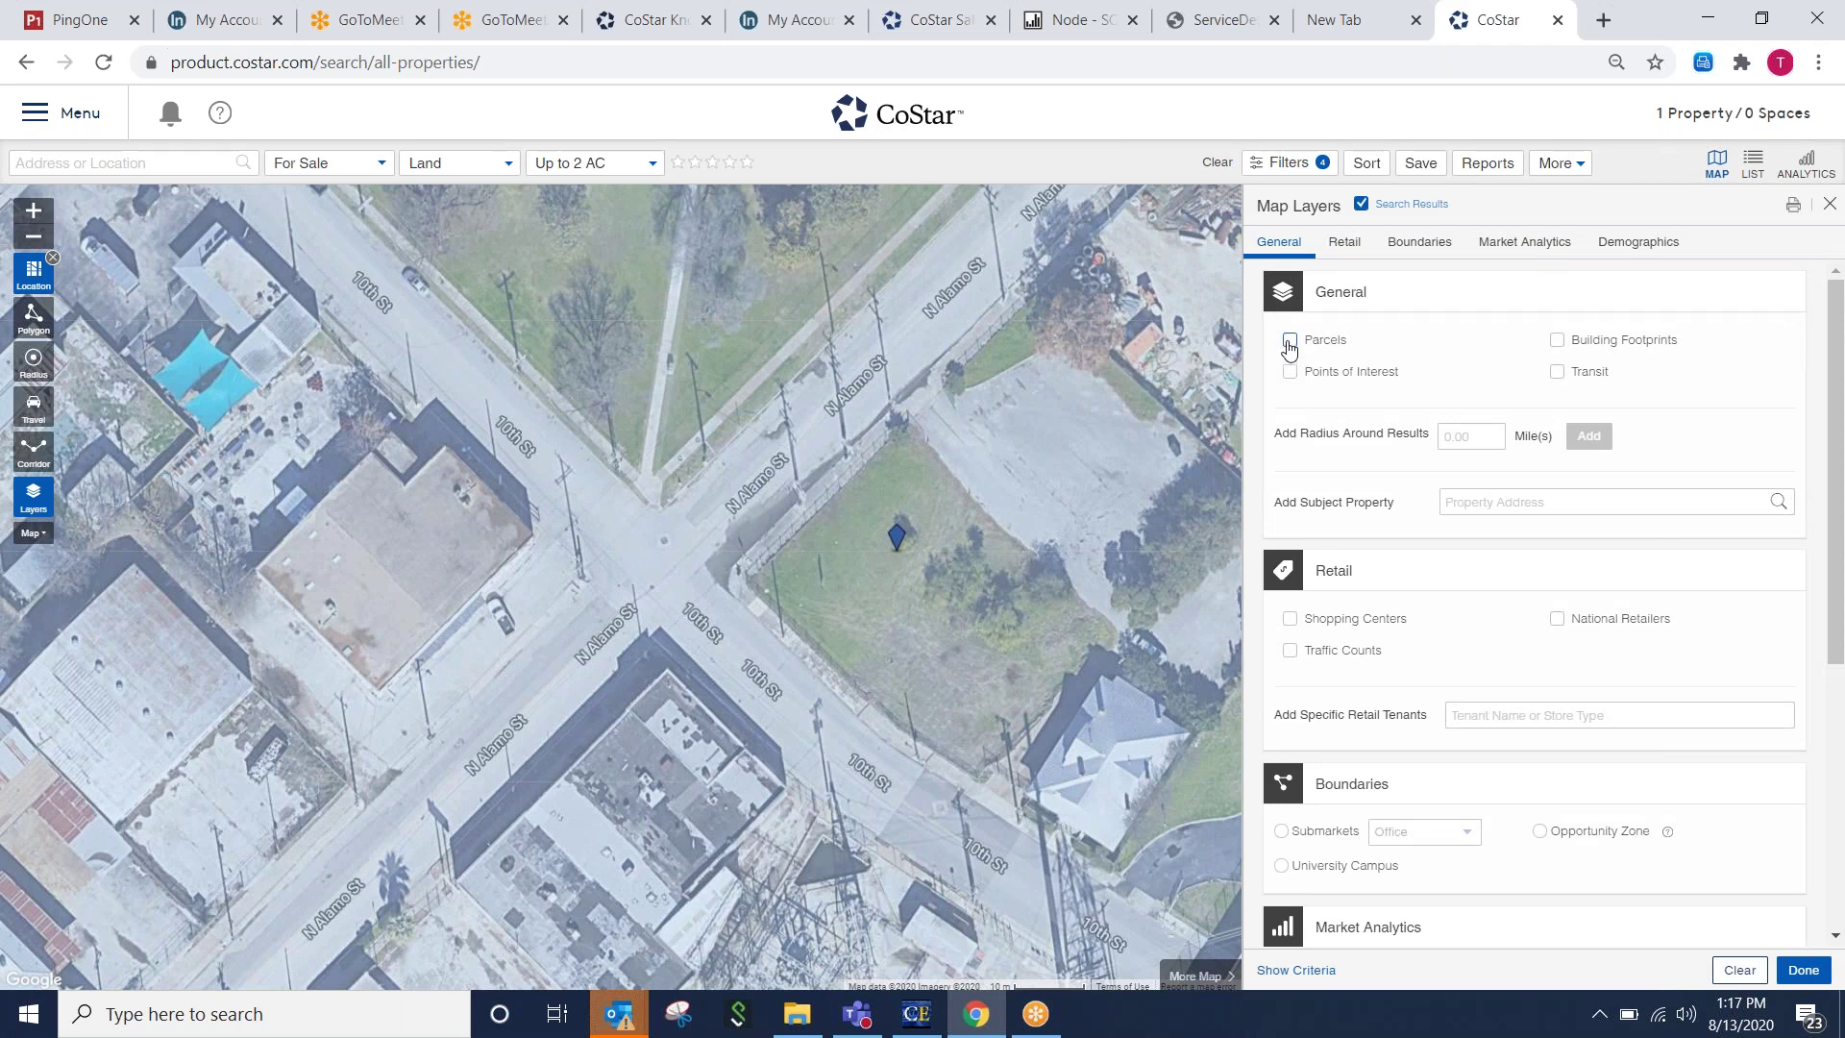
click(1289, 342)
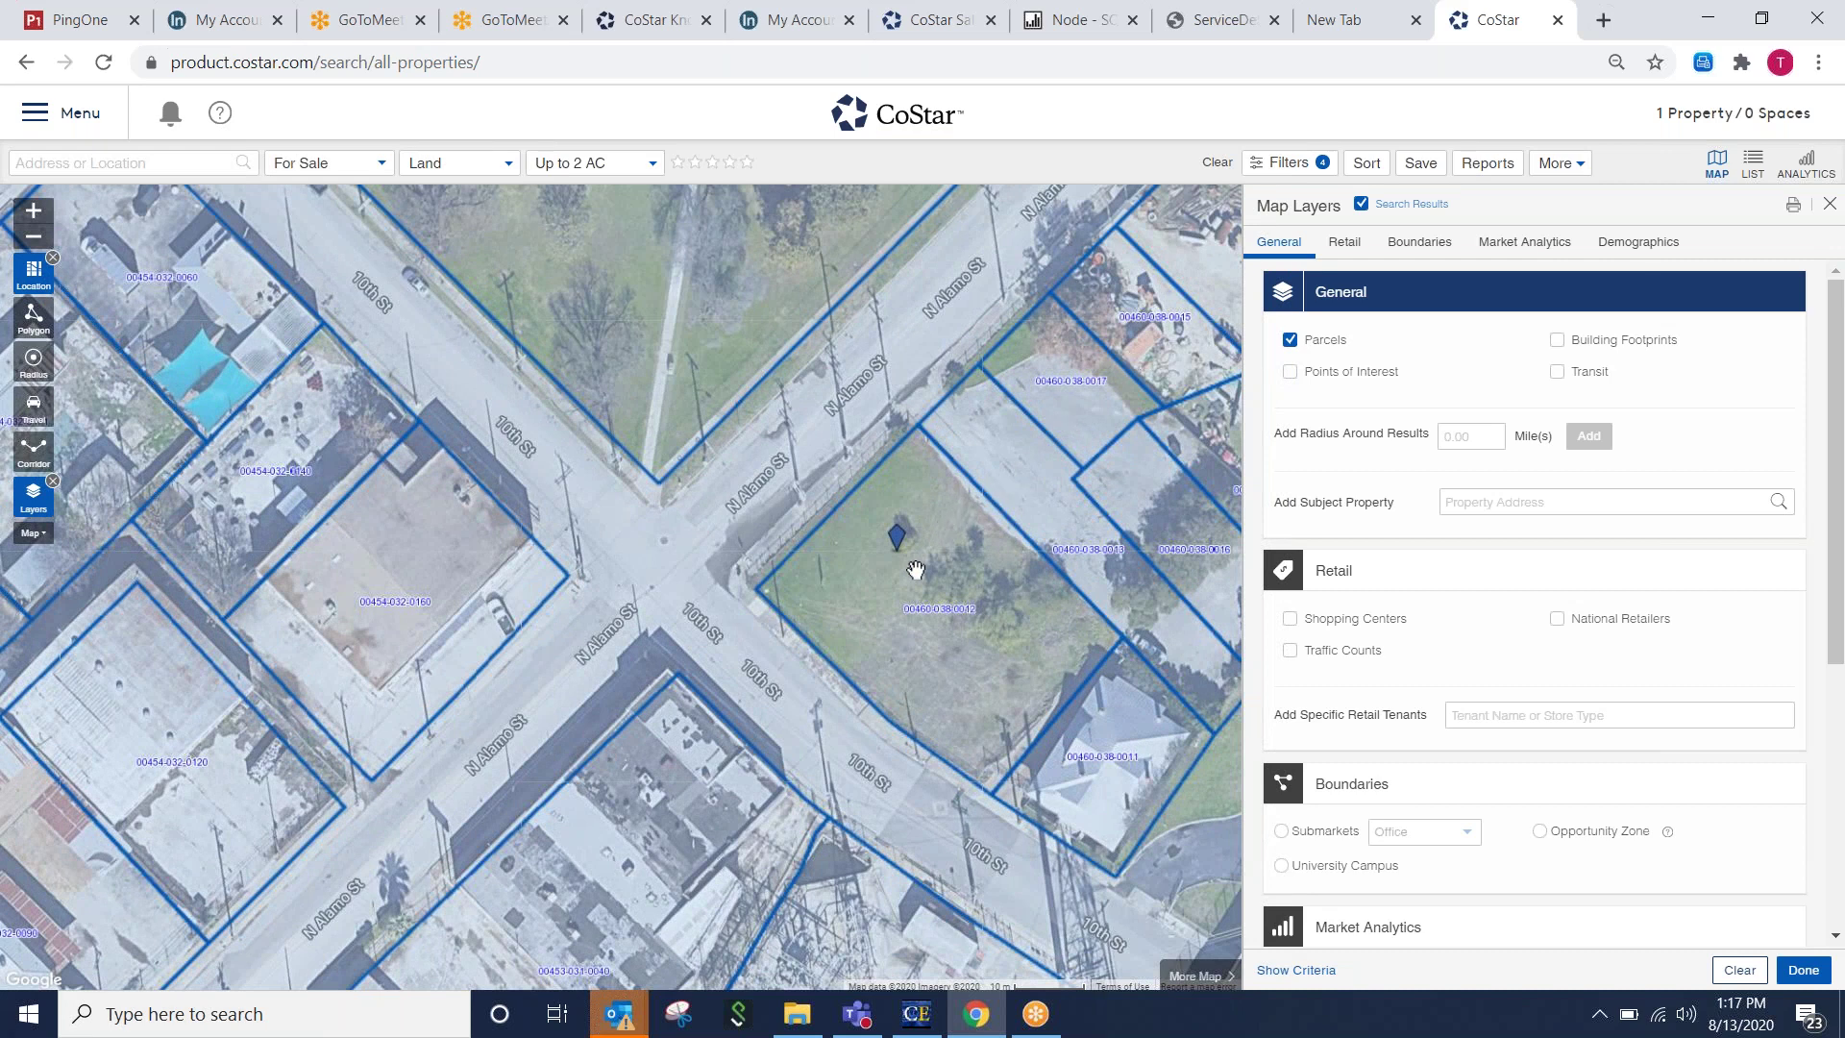
click(944, 611)
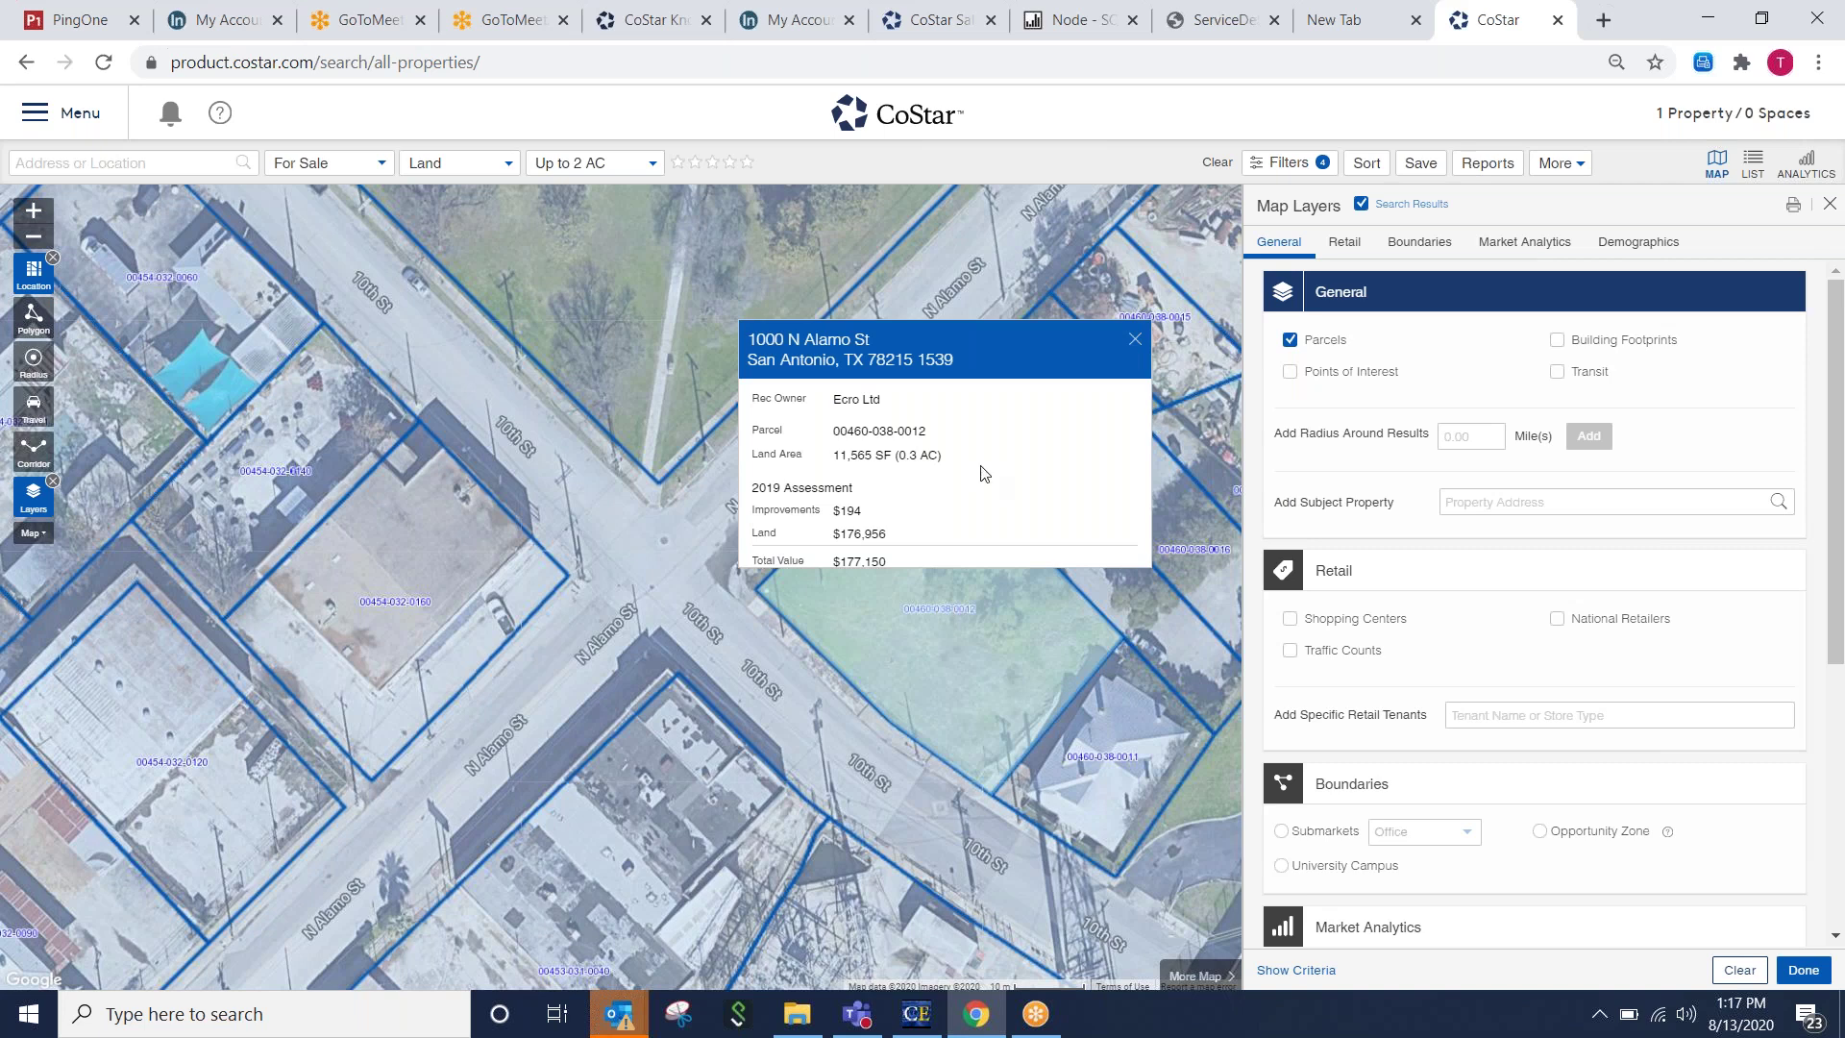
click(1134, 339)
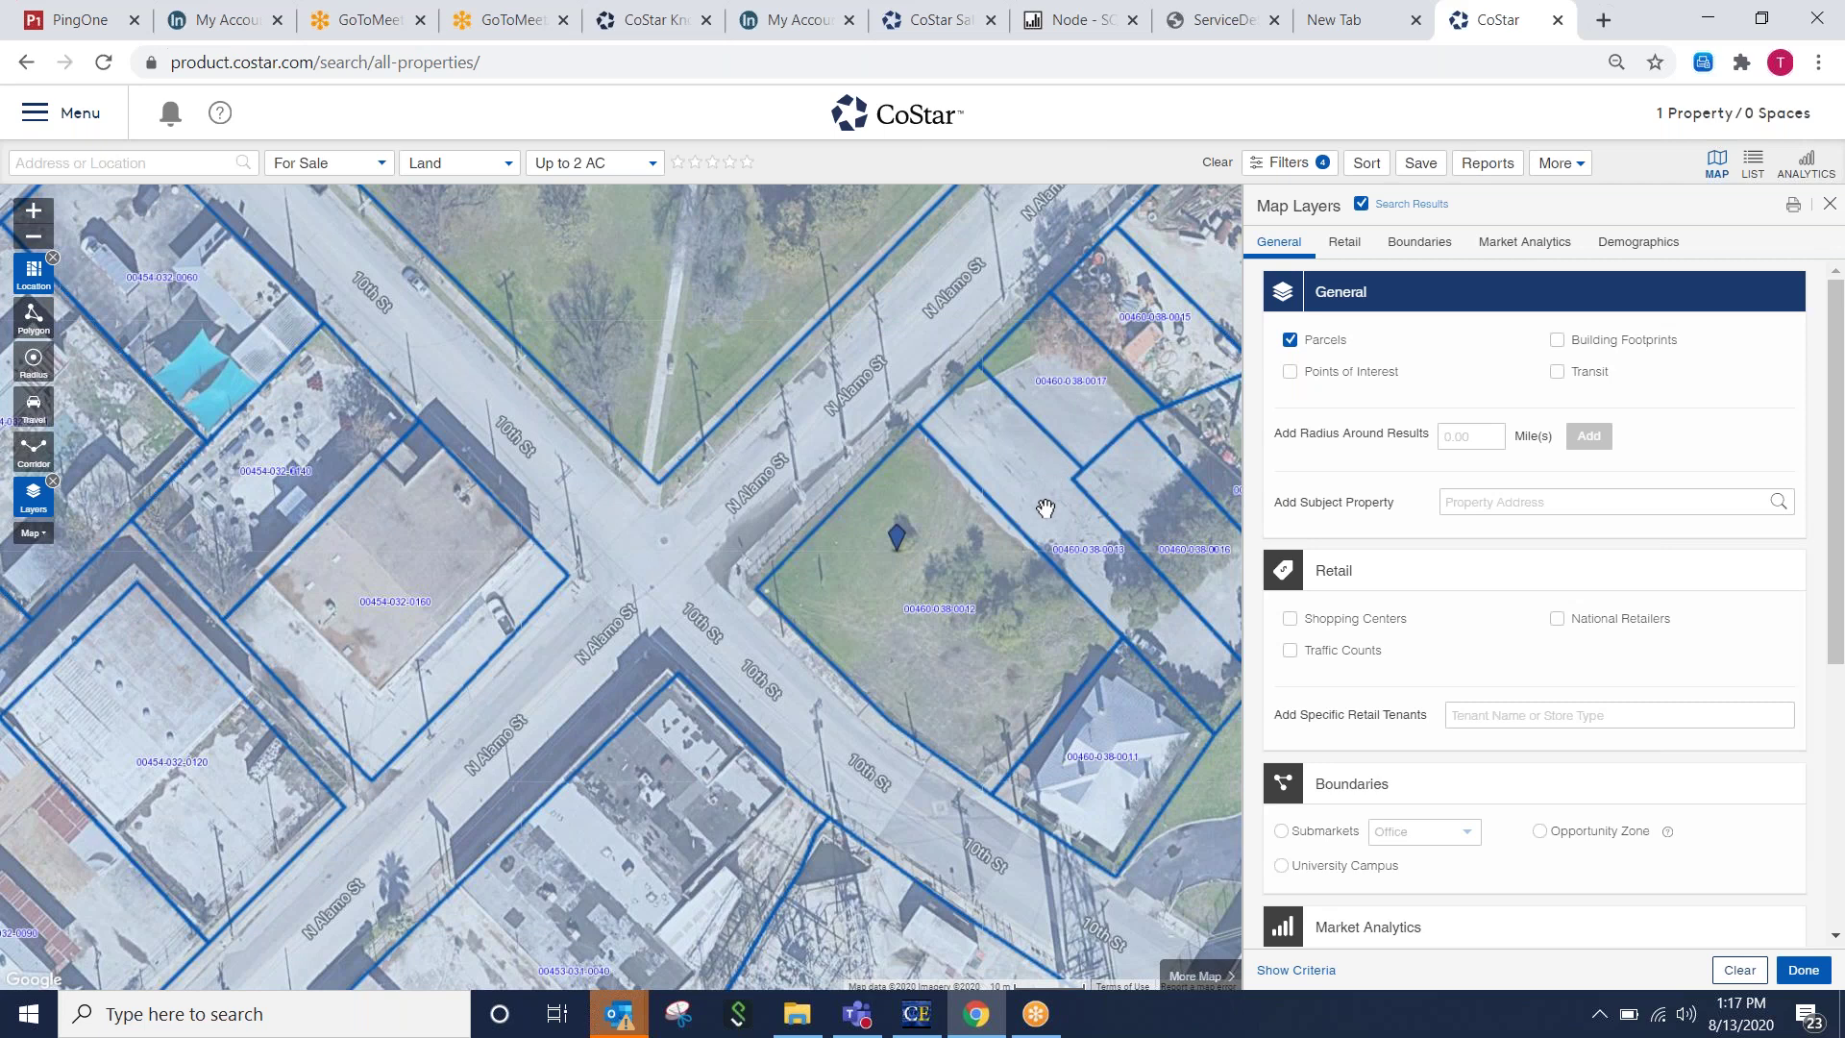
click(1013, 450)
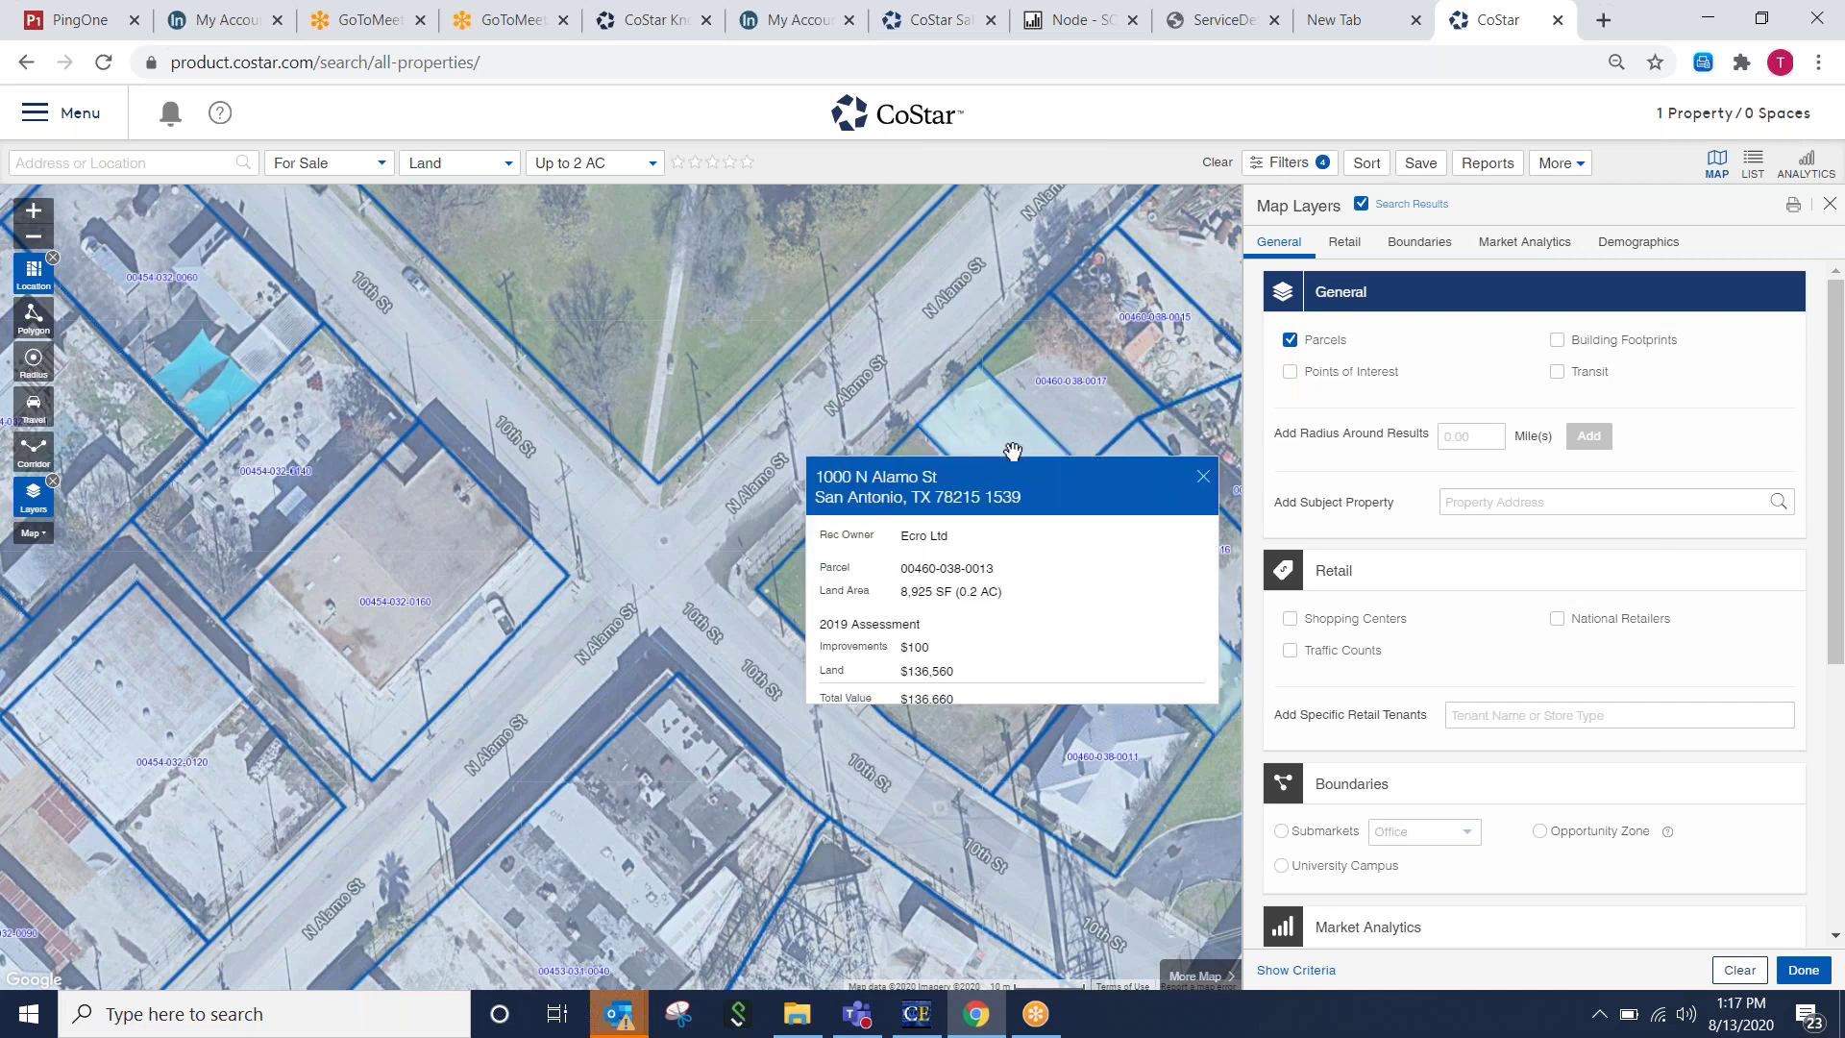
click(1203, 477)
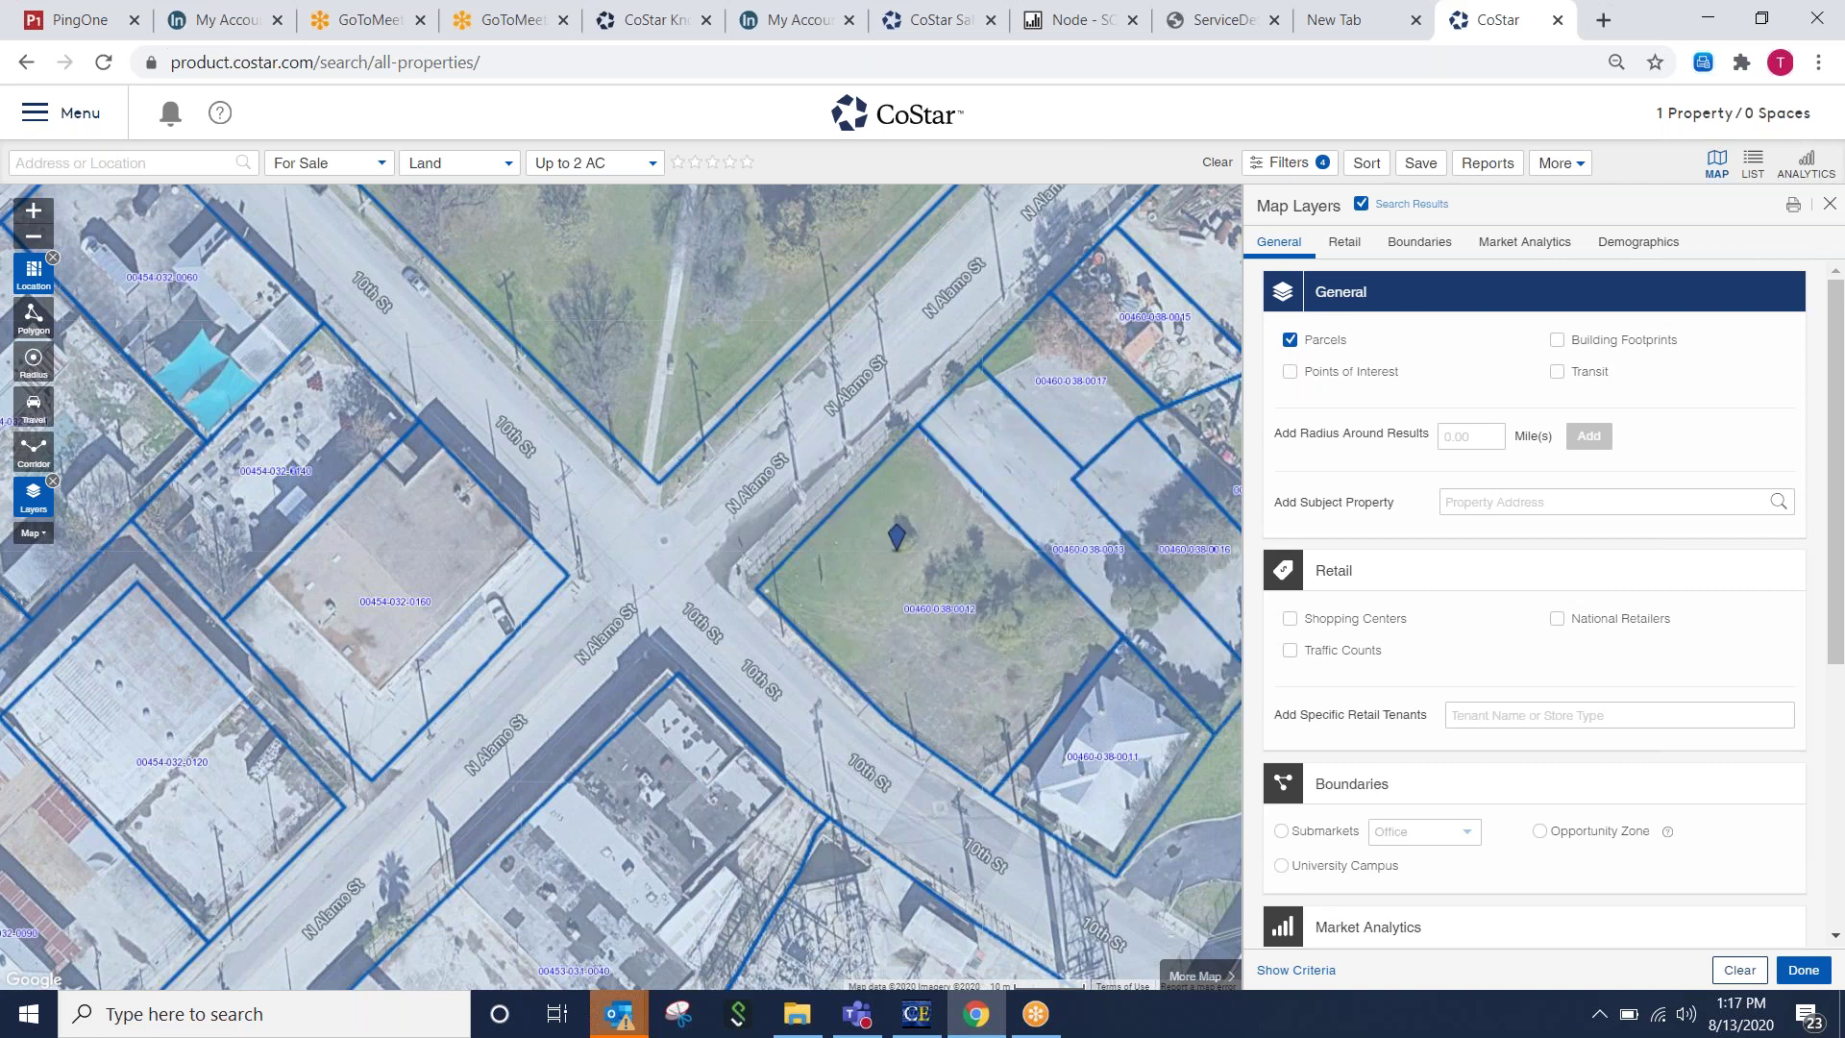
click(1054, 380)
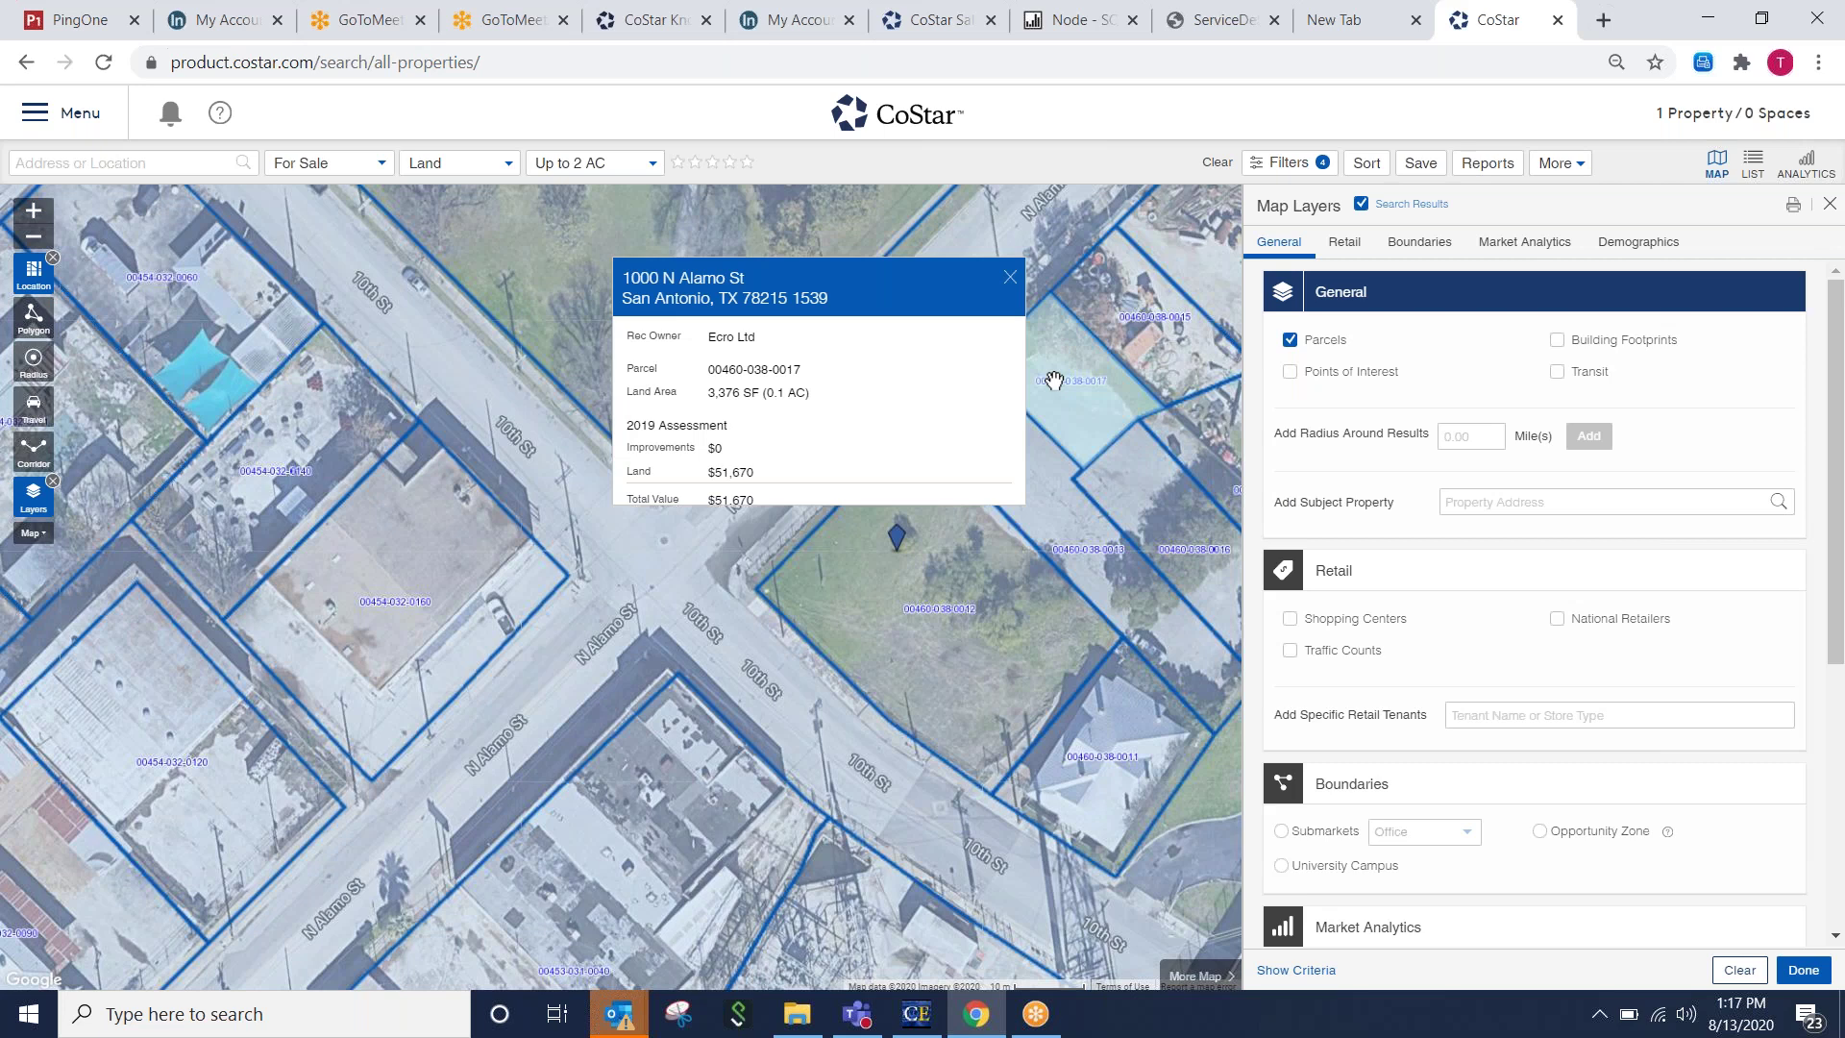
click(1009, 280)
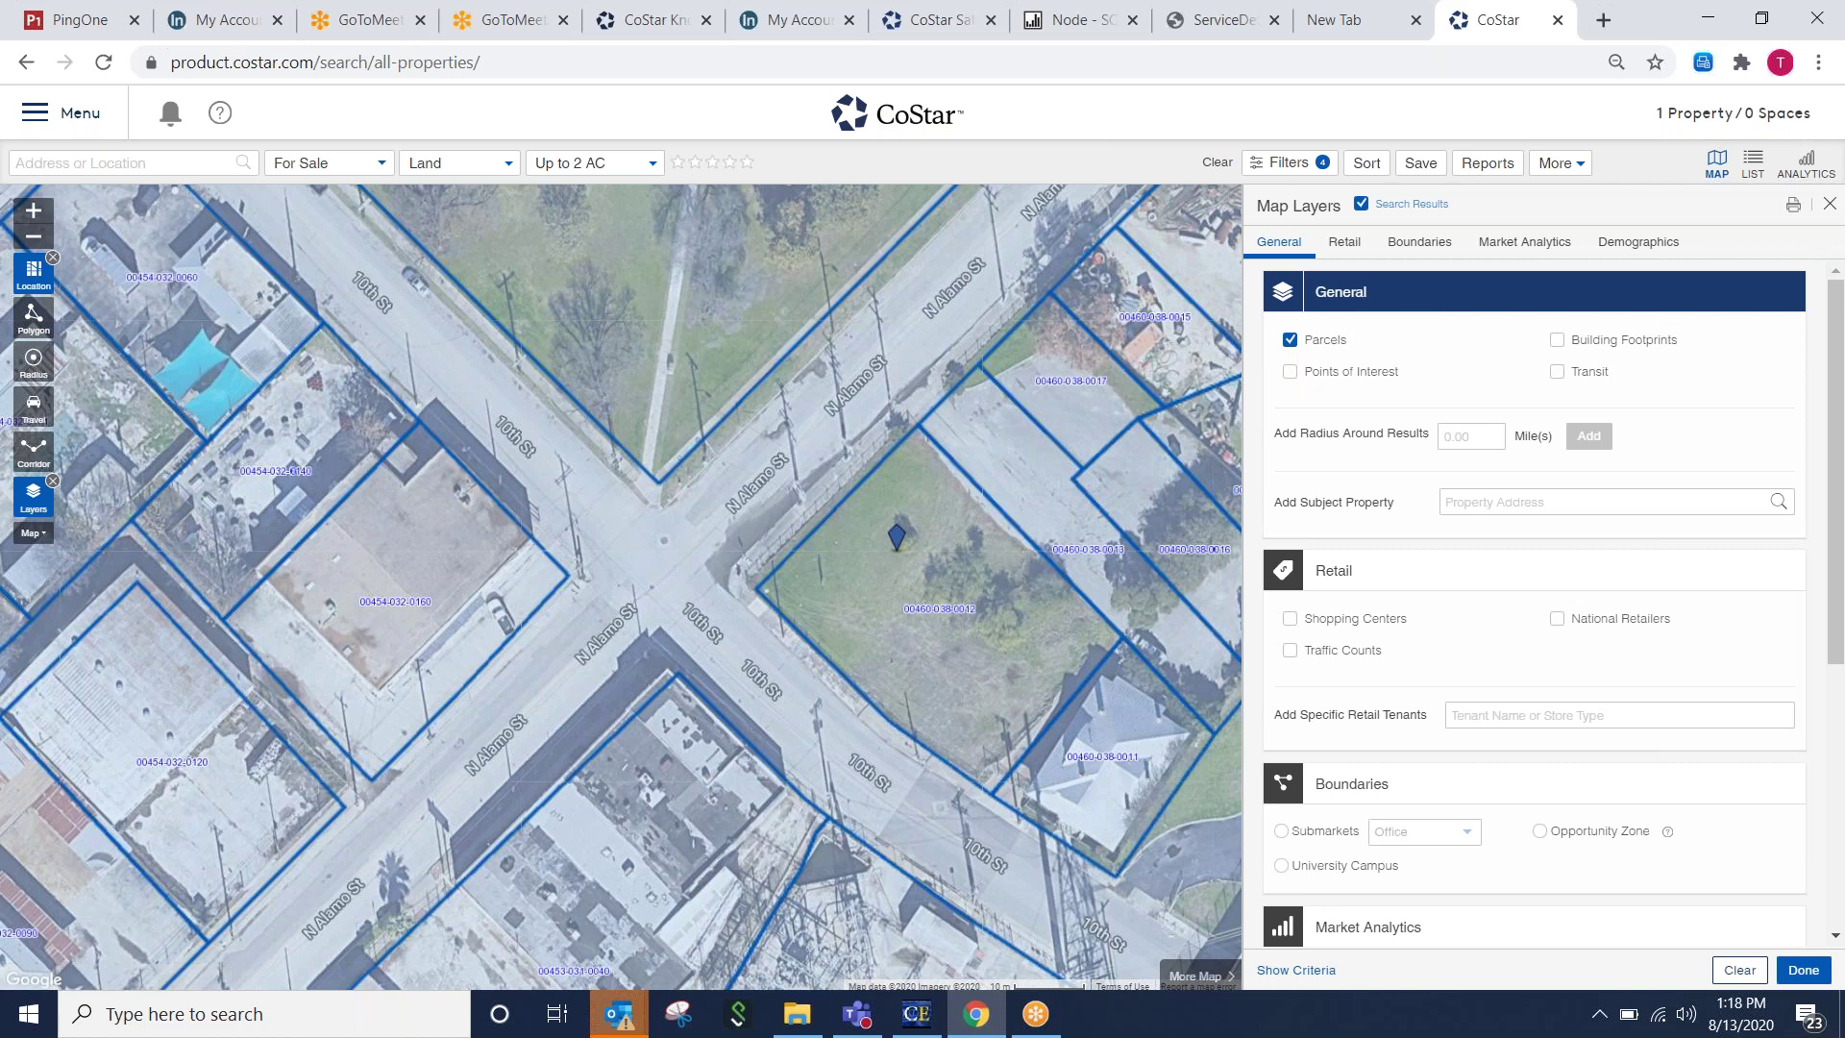
click(1217, 164)
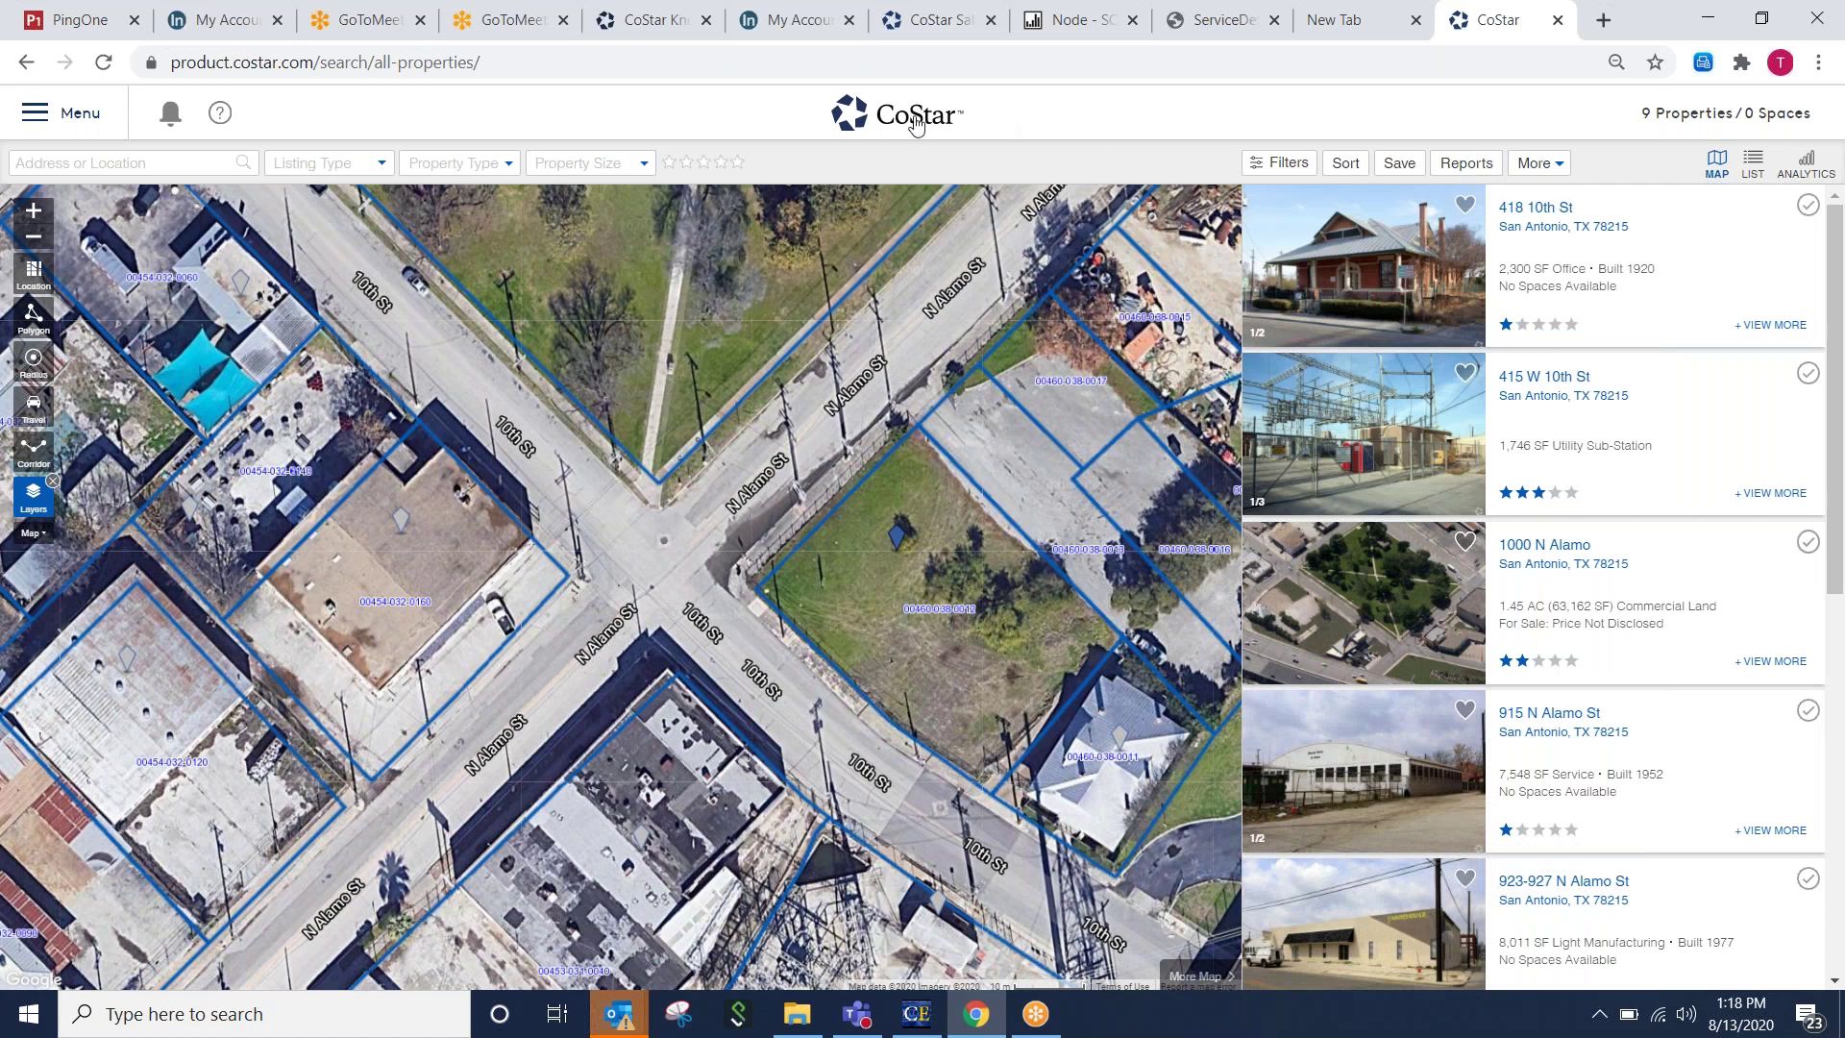
Step: Go back to the CoStar home page and start a fresh All Properties search showing 24,998 properties
click(849, 114)
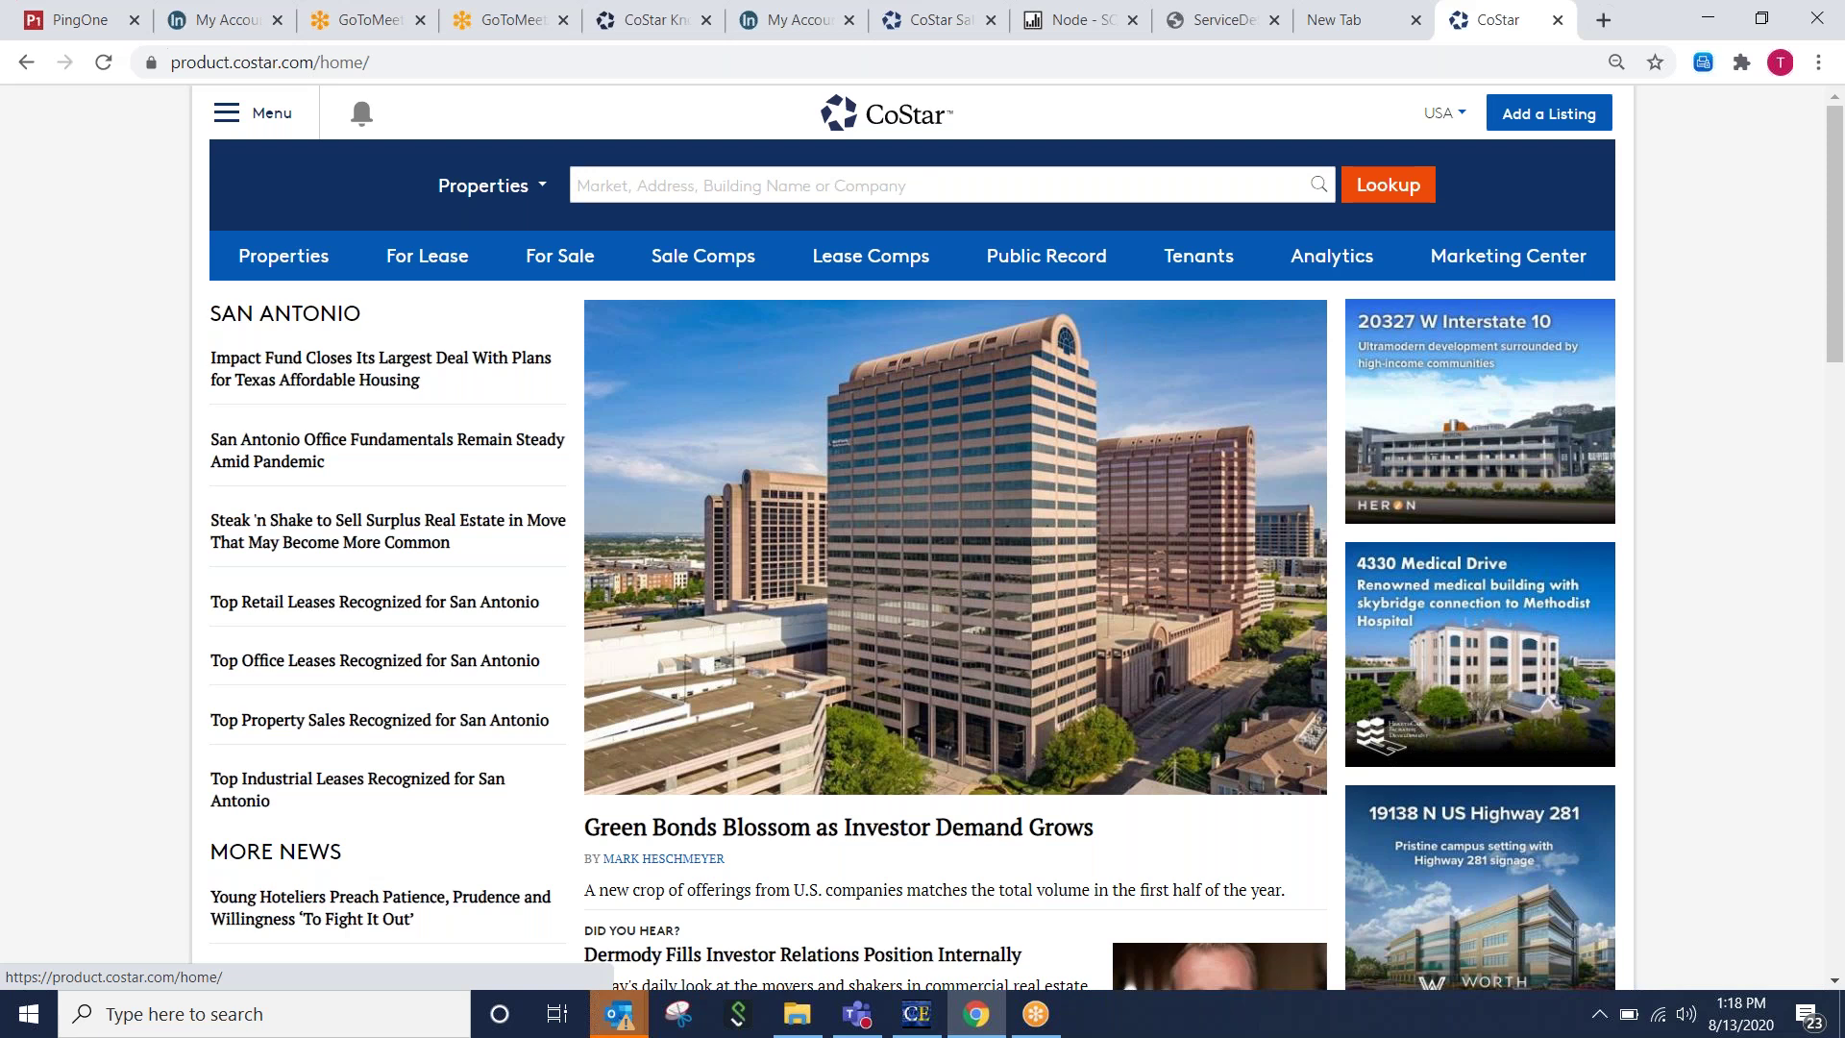
click(293, 264)
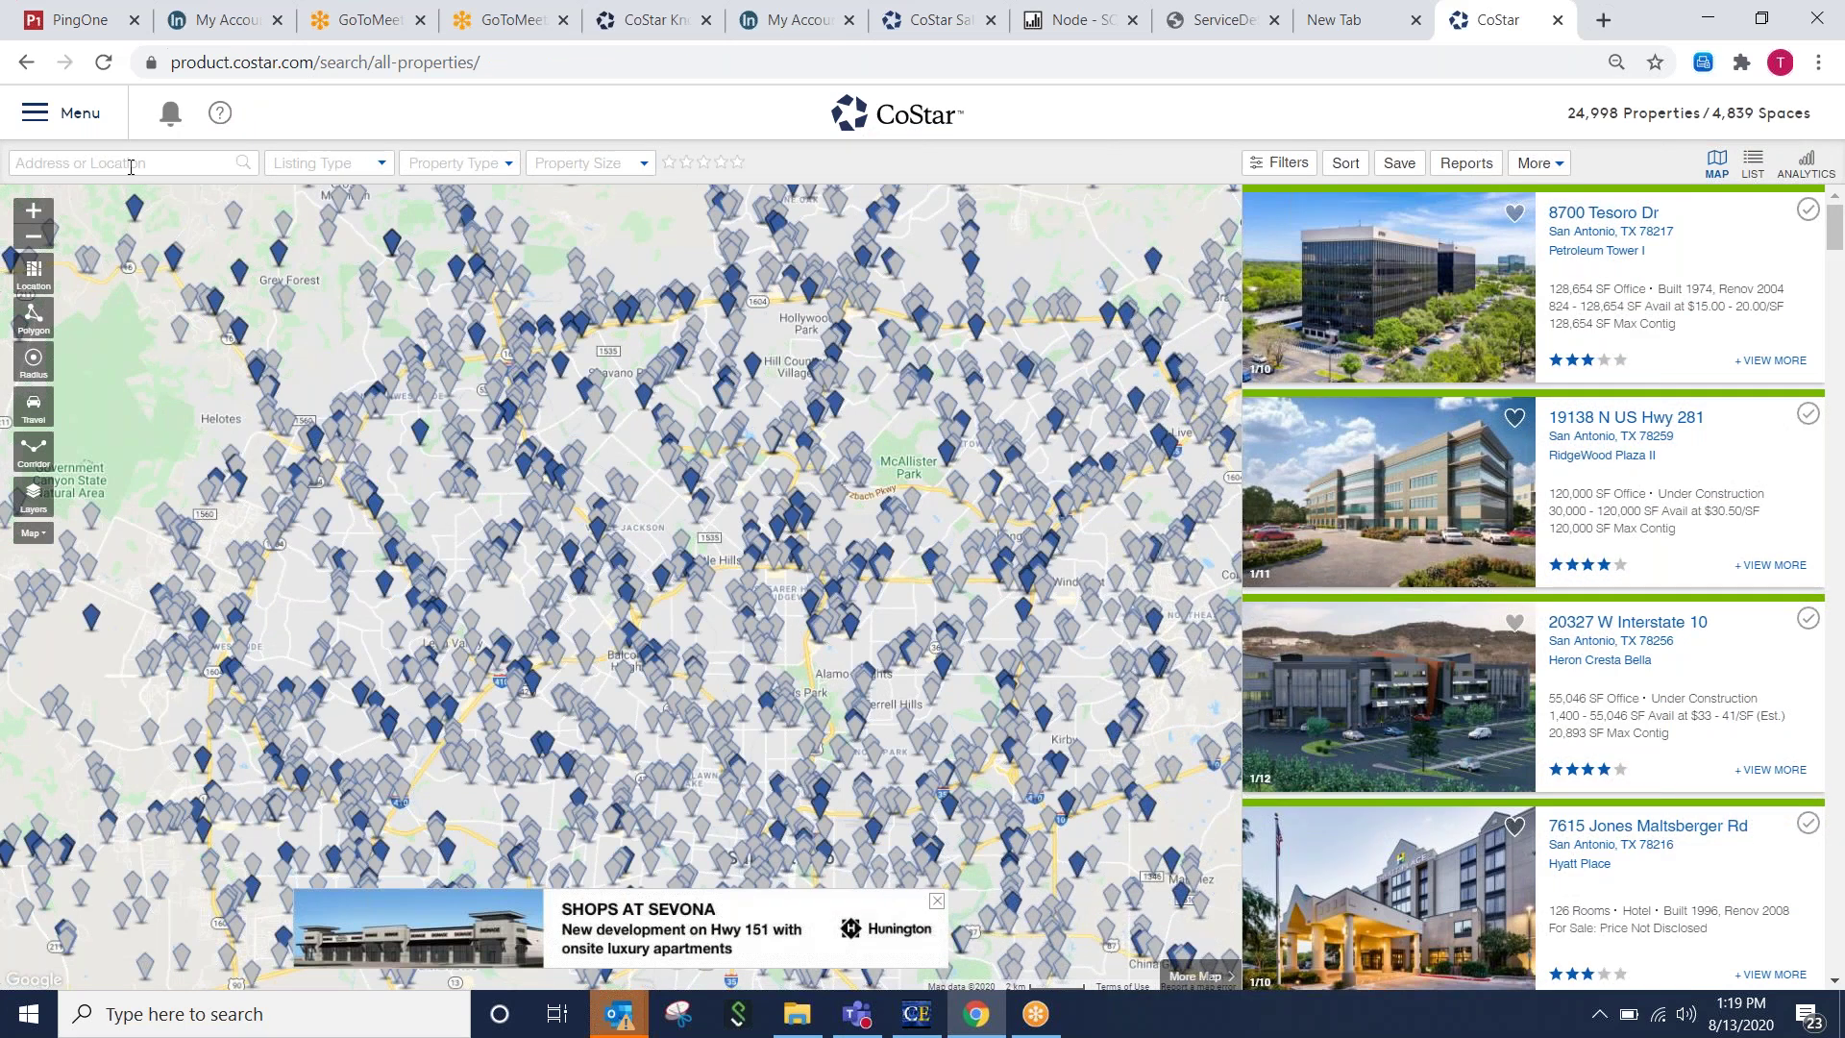
Step: Leave the location blank and zoom the map out to all of San Antonio (35,252 properties), then pick the Polygon tool
click(130, 167)
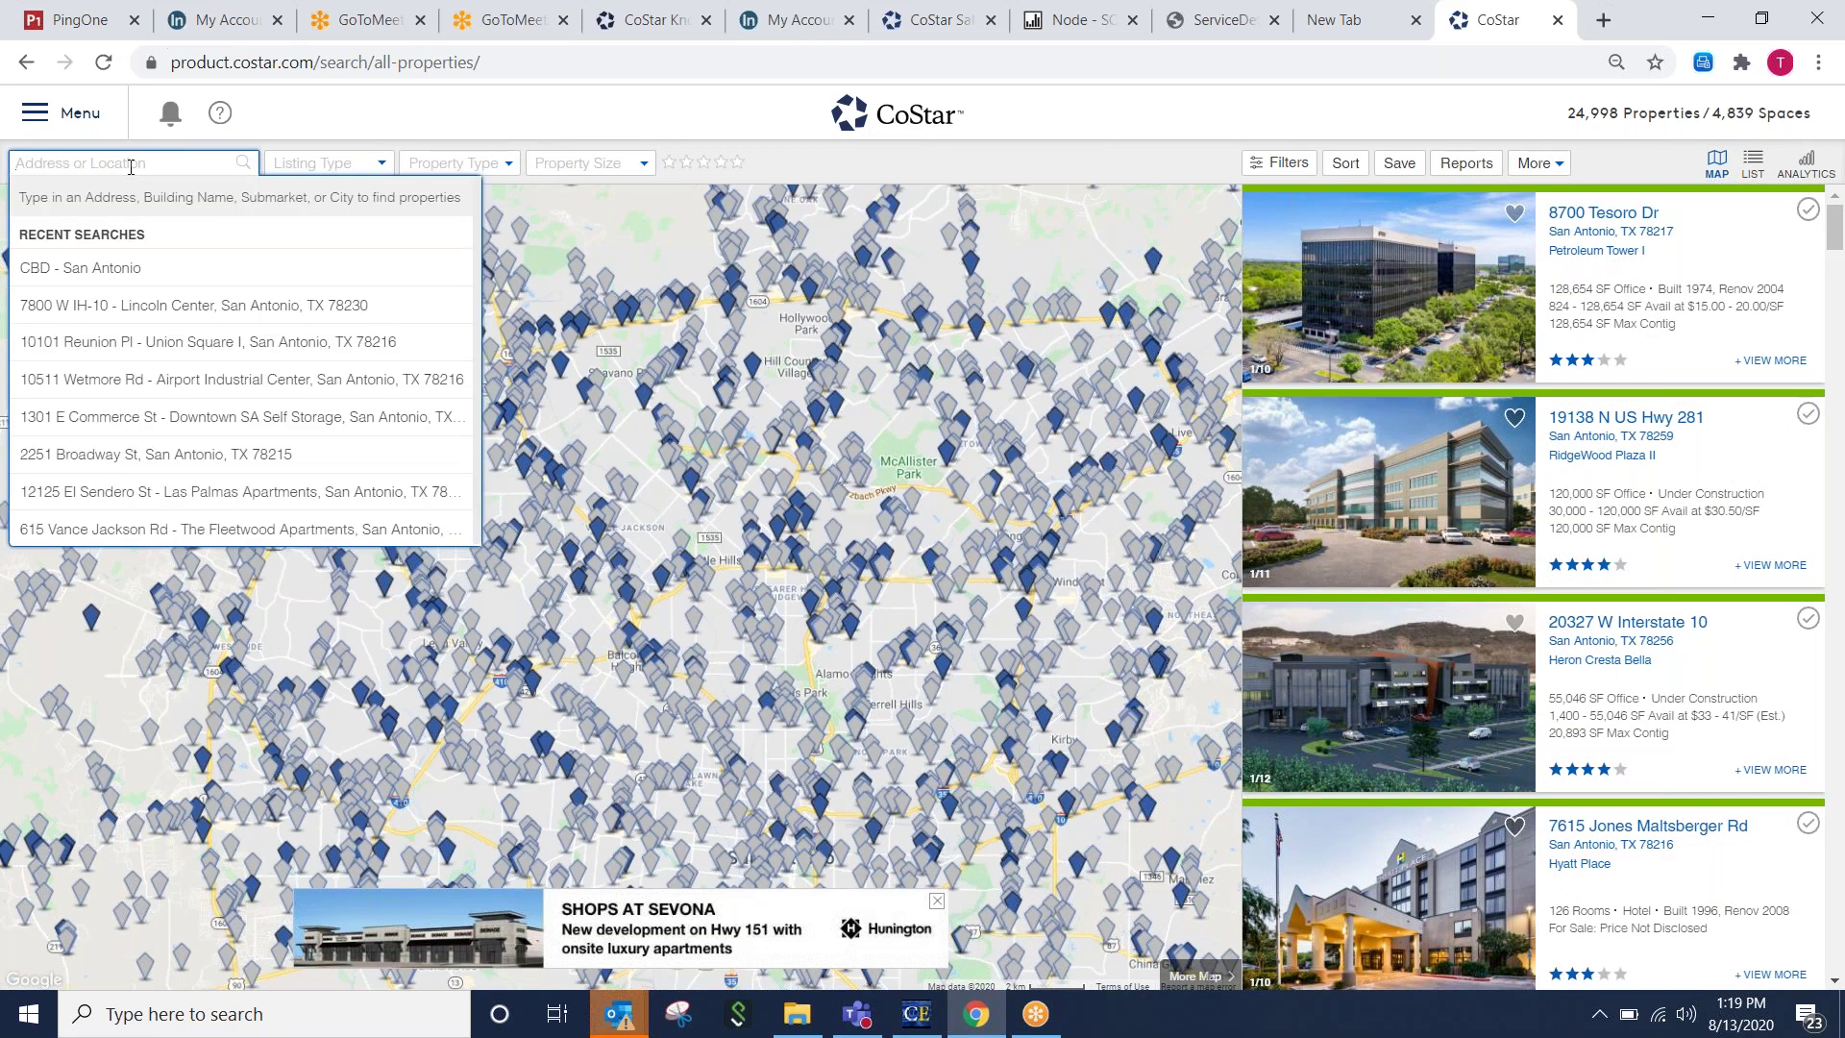
text(san)
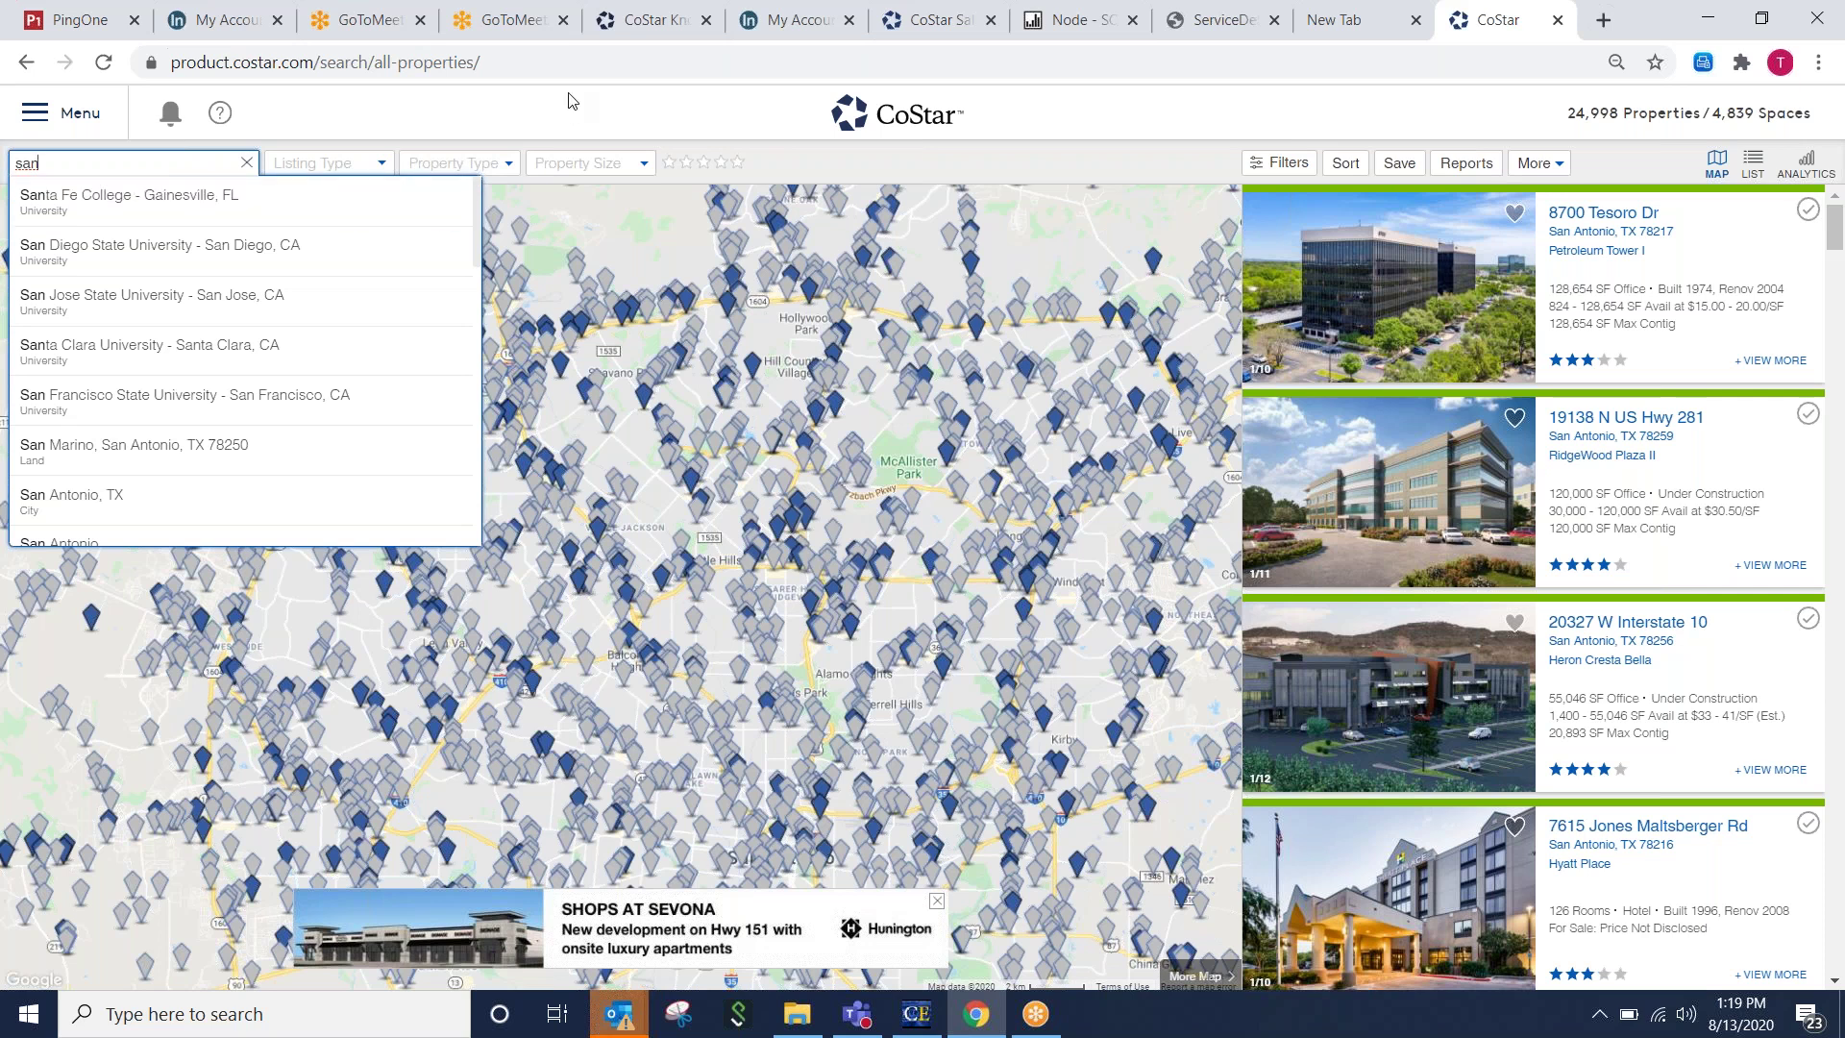
key(BackSpace)
key(BackSpace)
key(BackSpace)
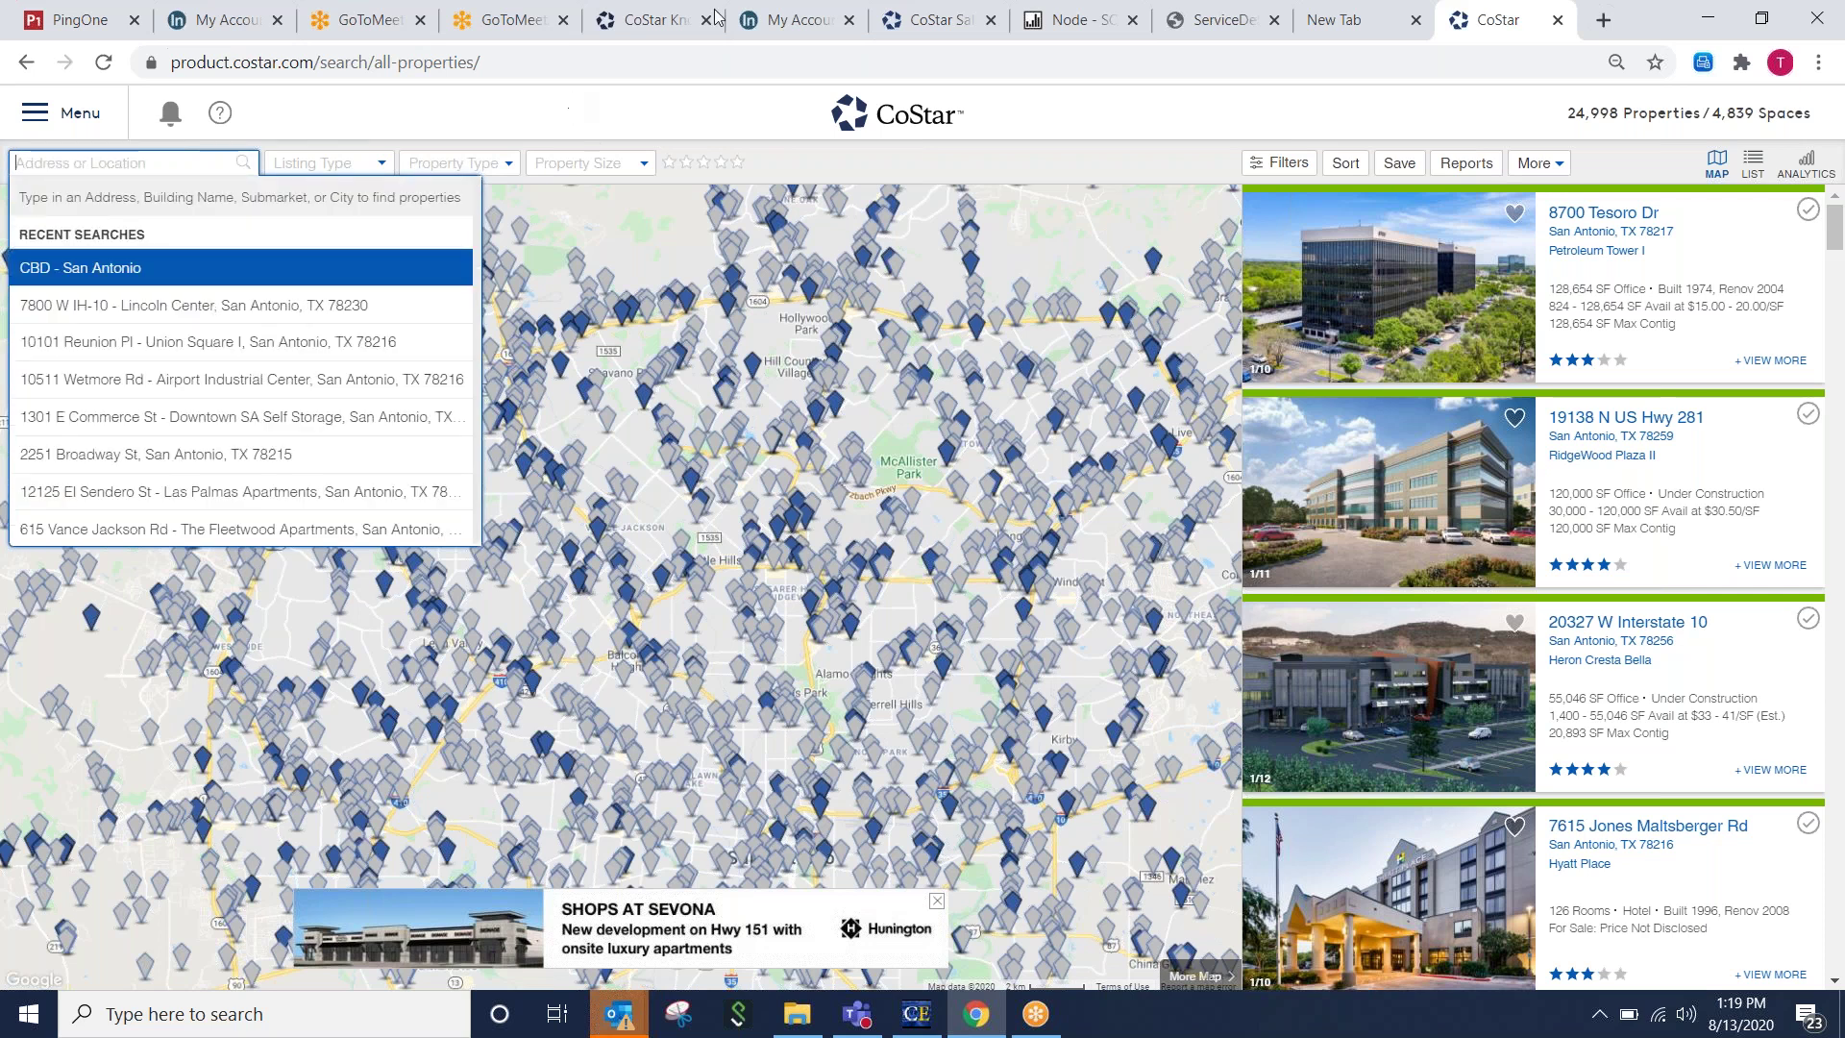
click(695, 101)
mouse_move(596, 433)
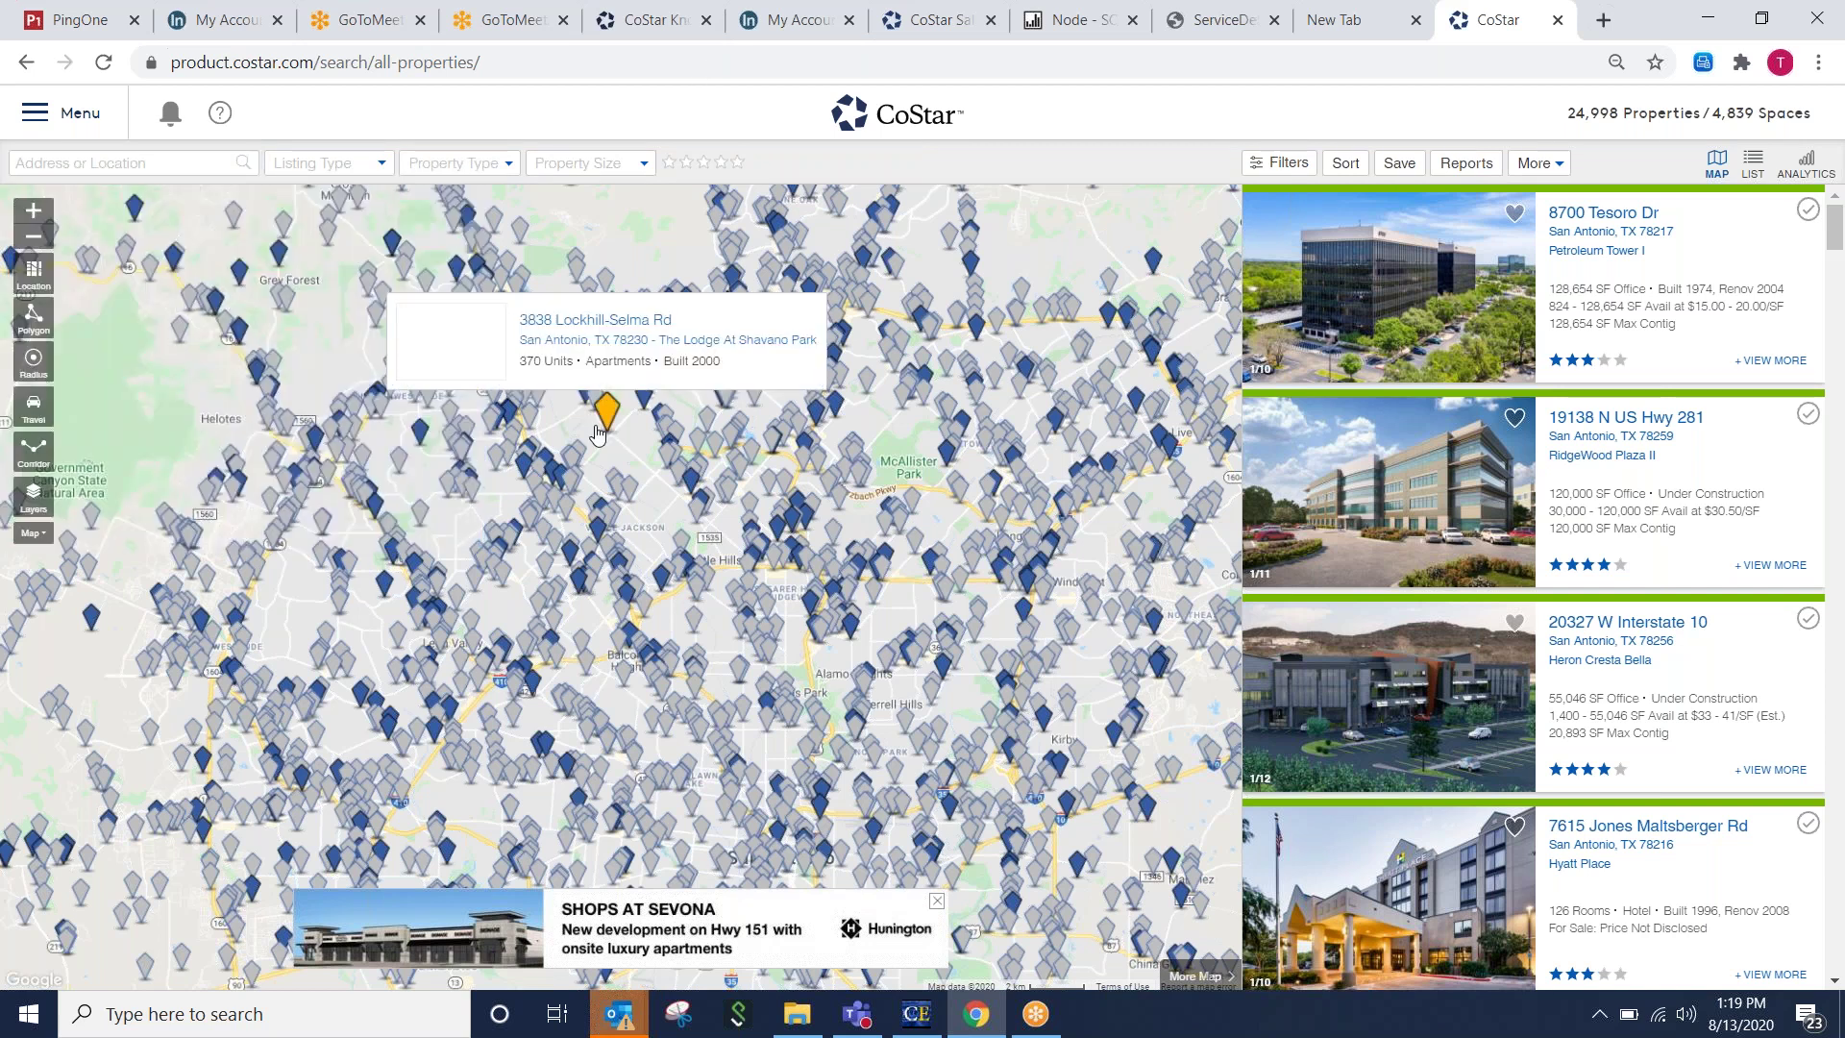
scroll(596, 434, down, 1)
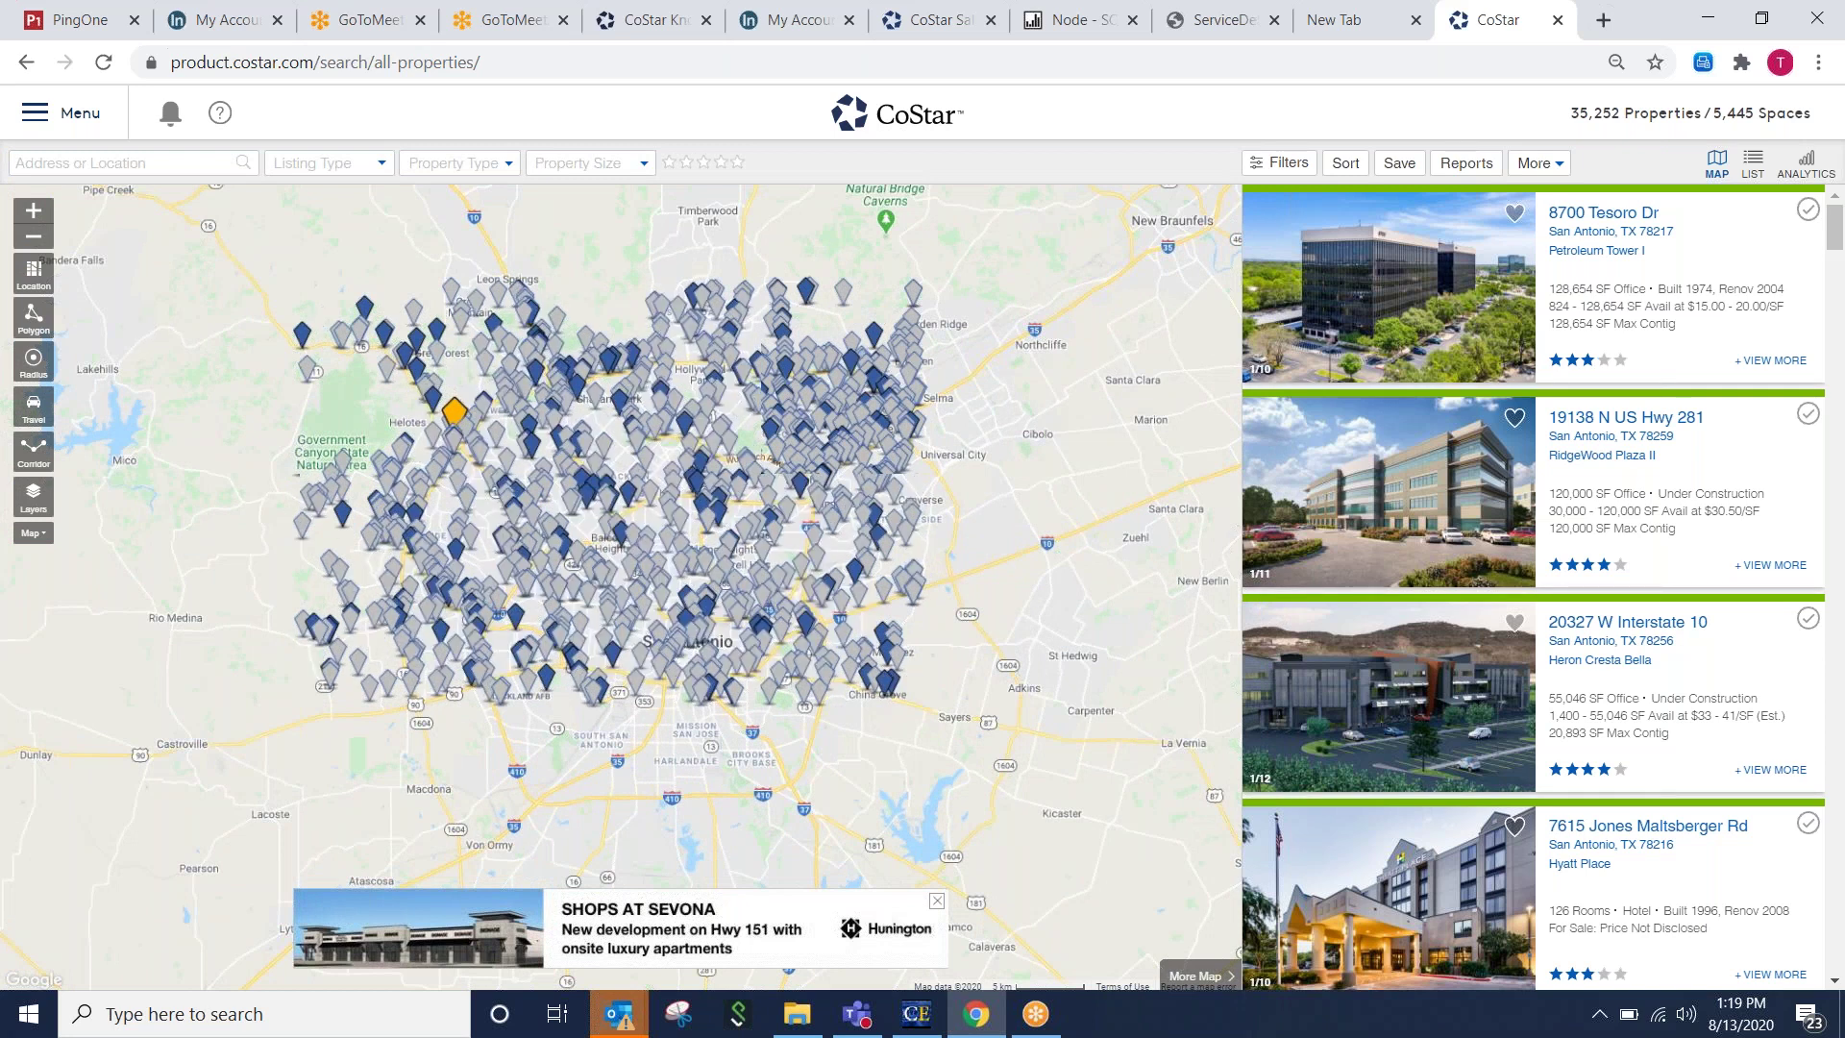
click(34, 314)
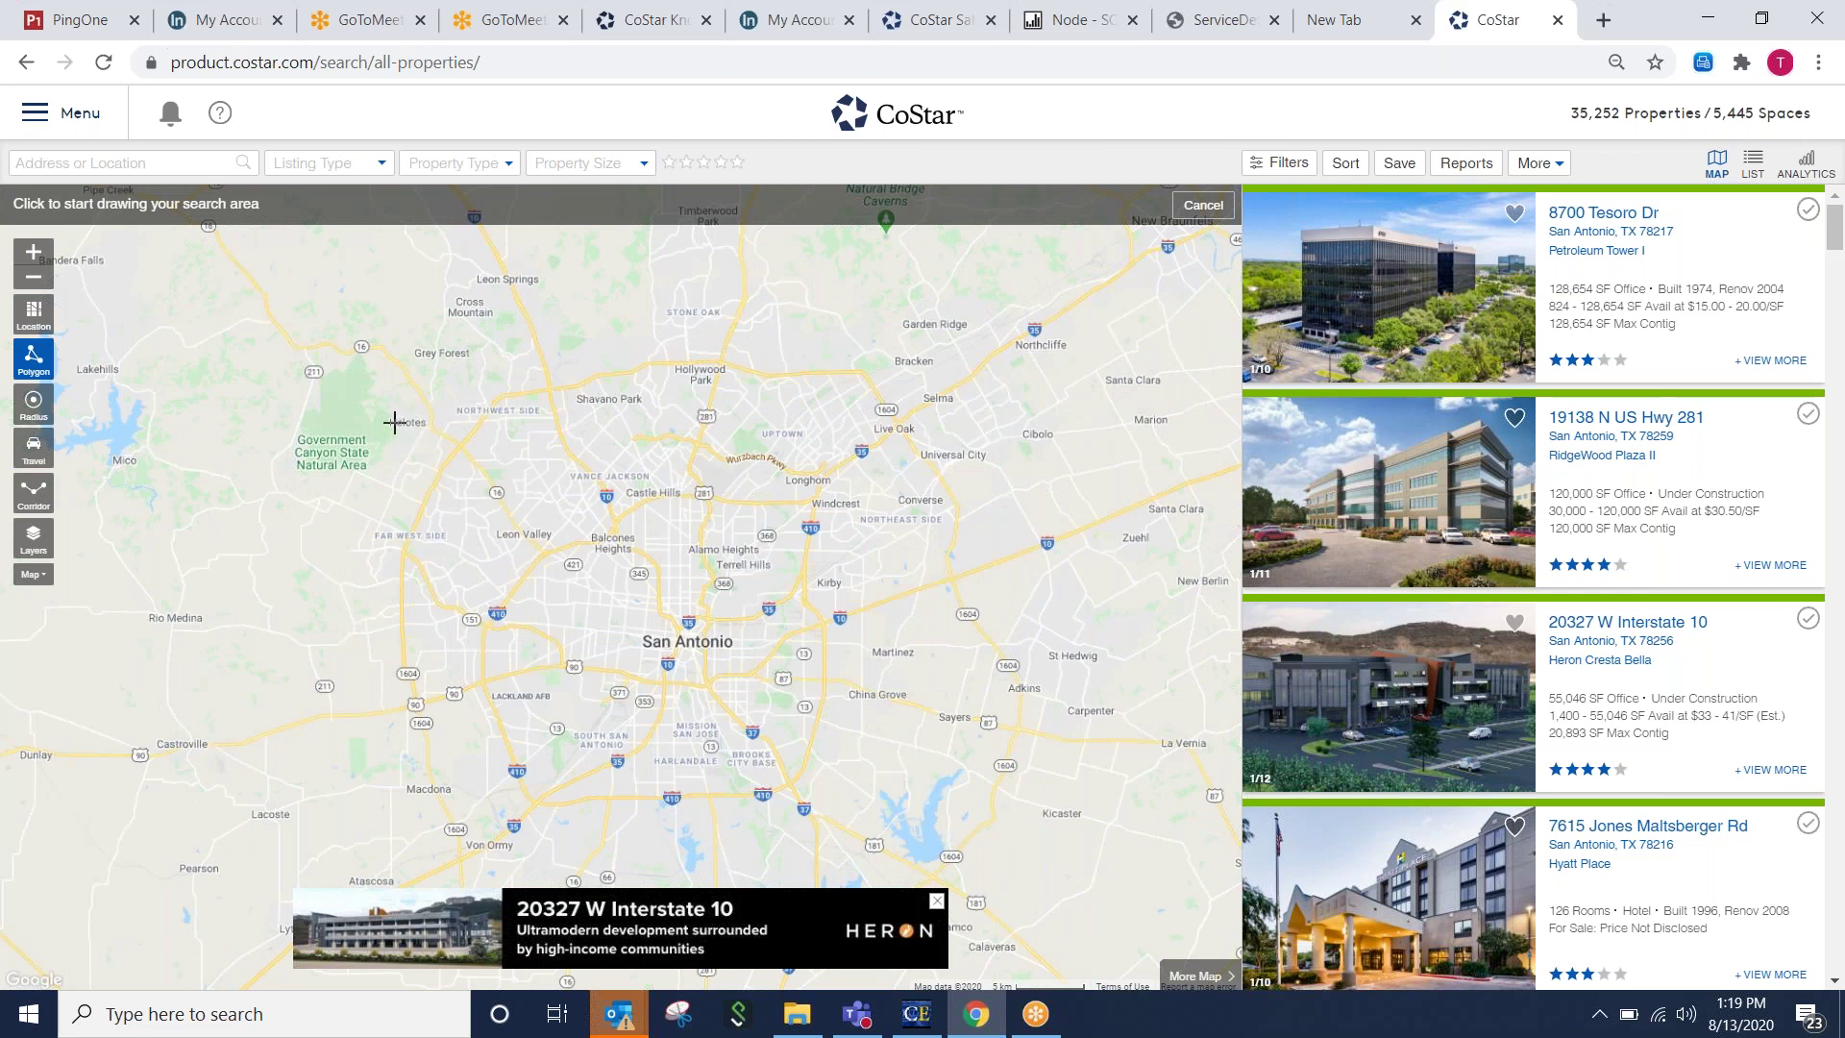
Step: Draw a six-point polygon from Shavano Park west past Government Canyon, closing it on its first point
click(645, 386)
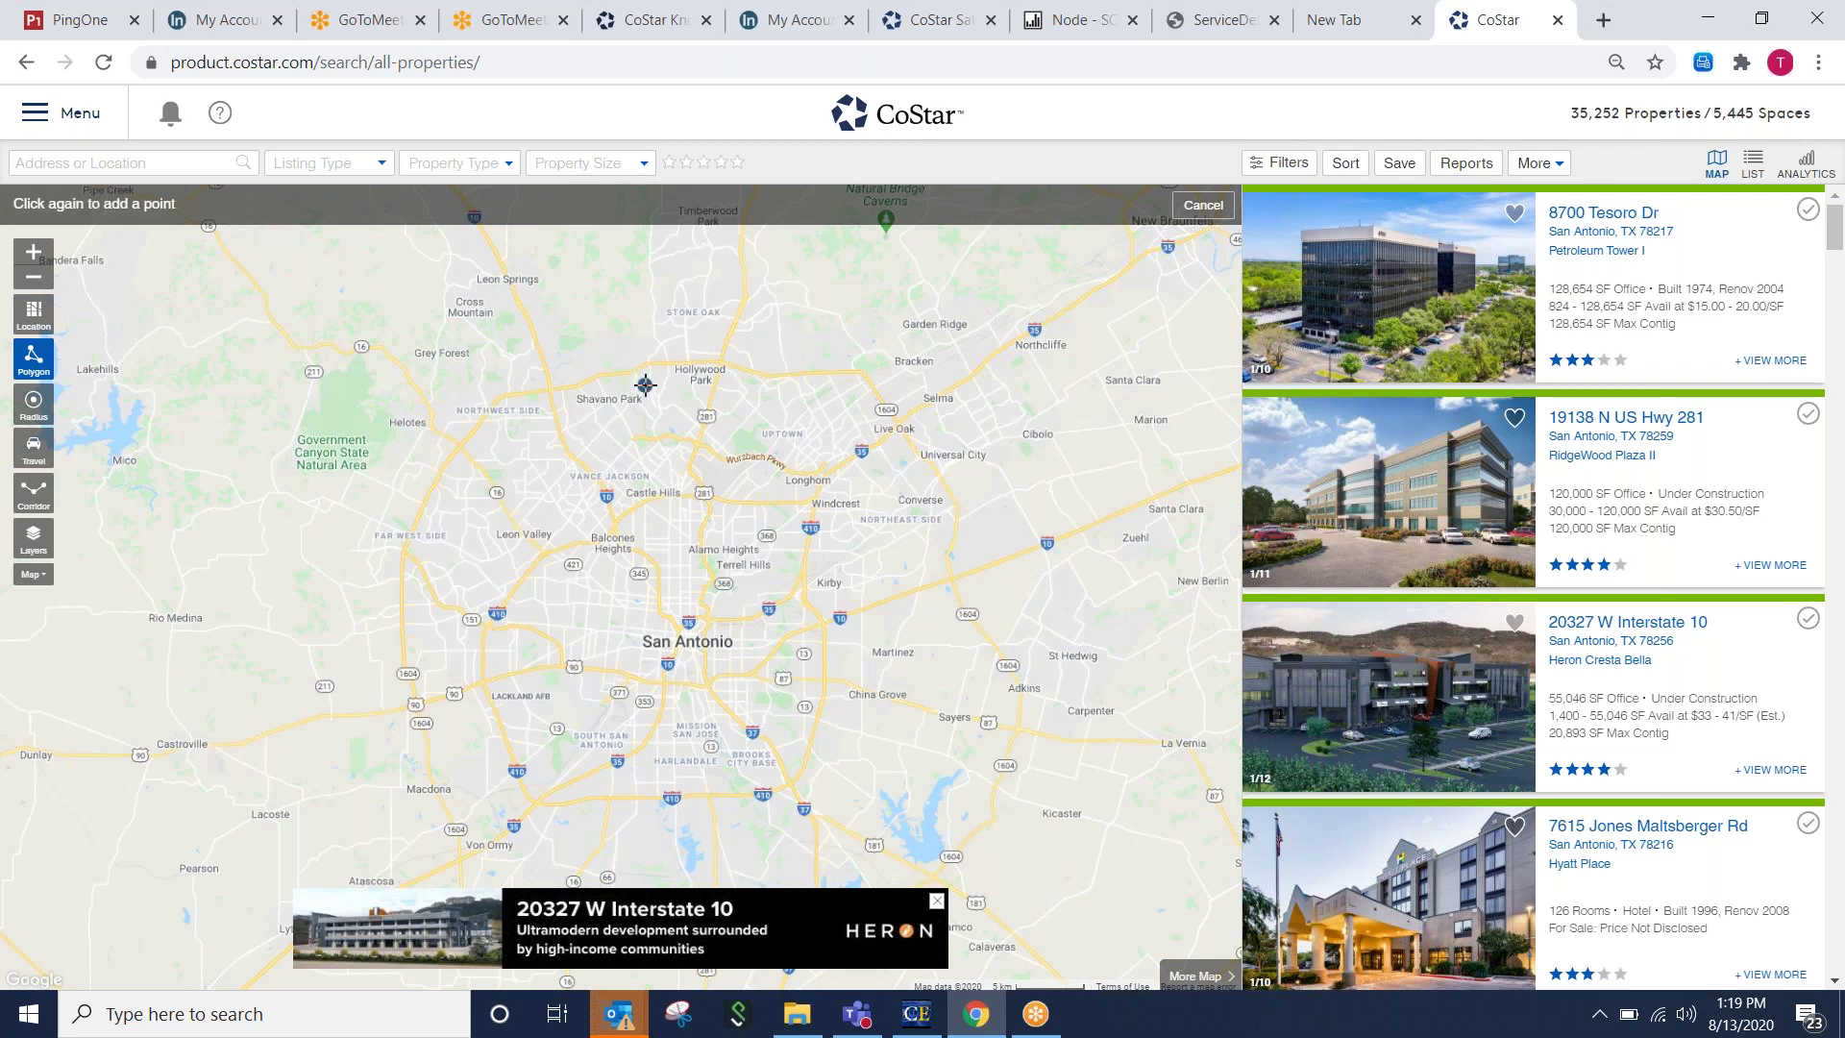
click(464, 475)
click(439, 651)
drag(366, 651, 259, 633)
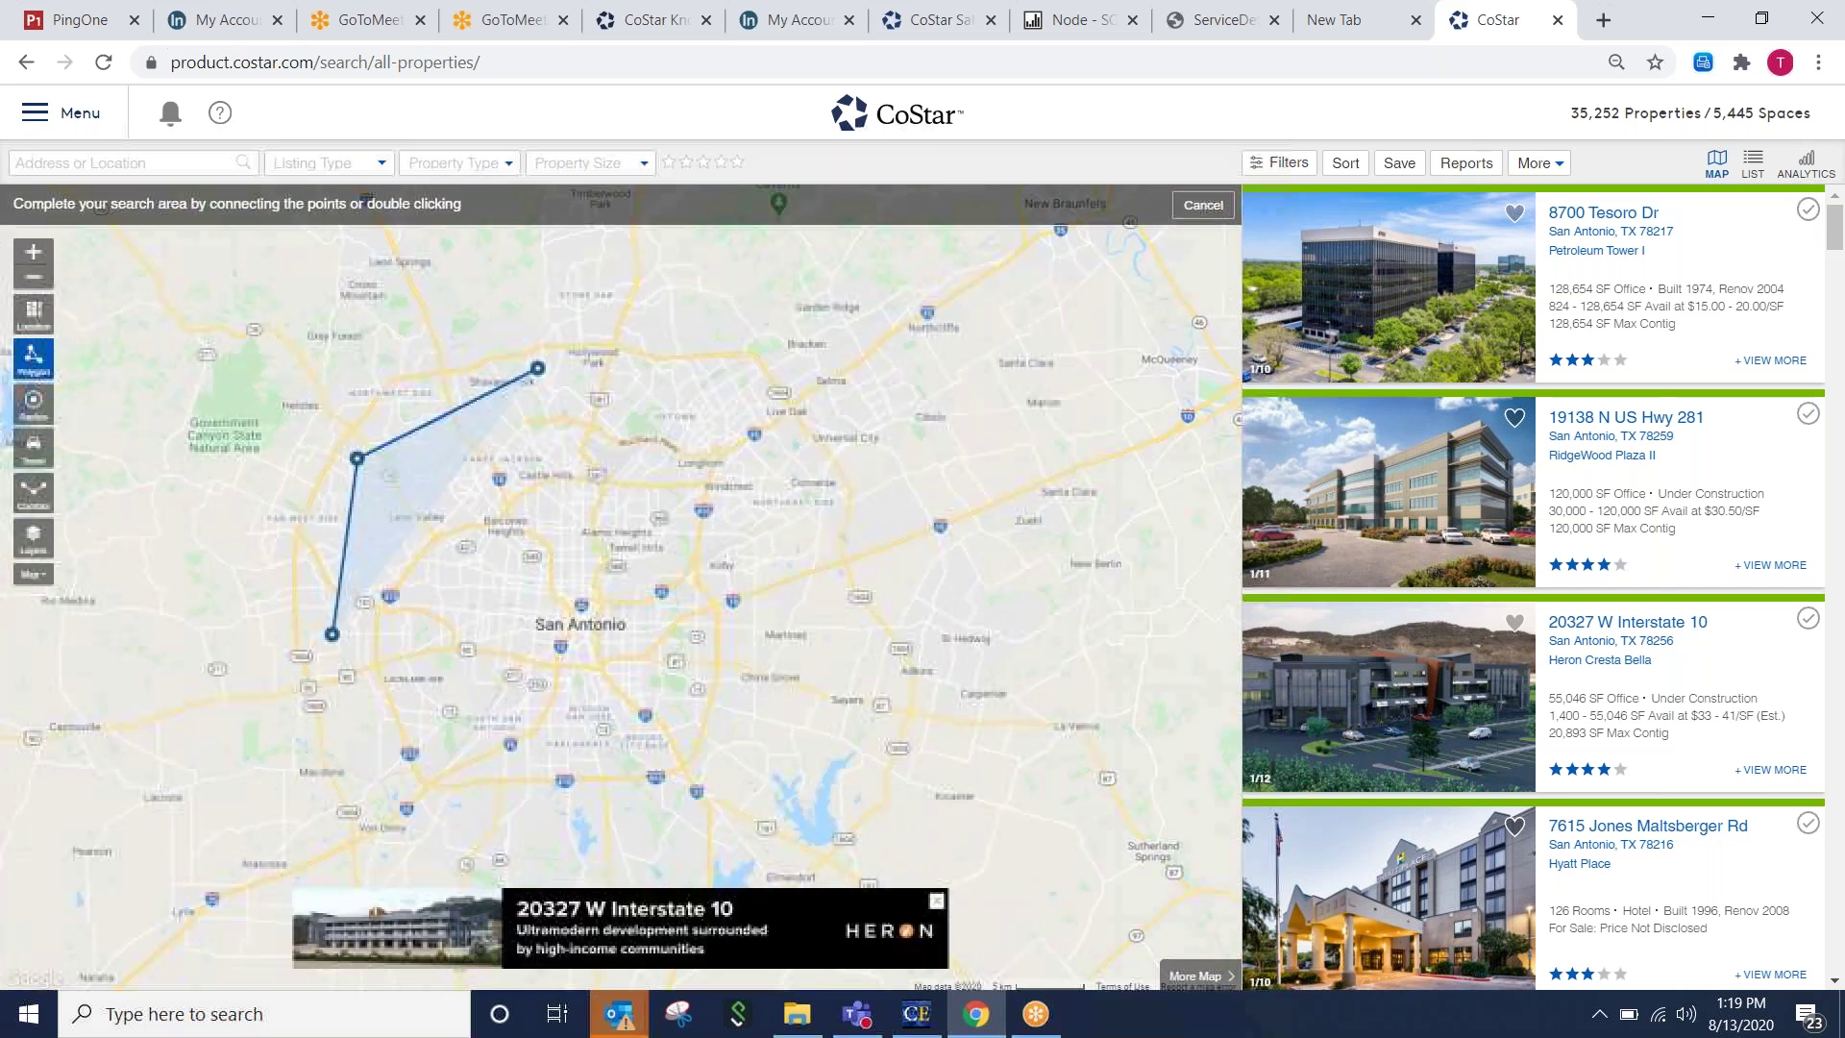
click(233, 654)
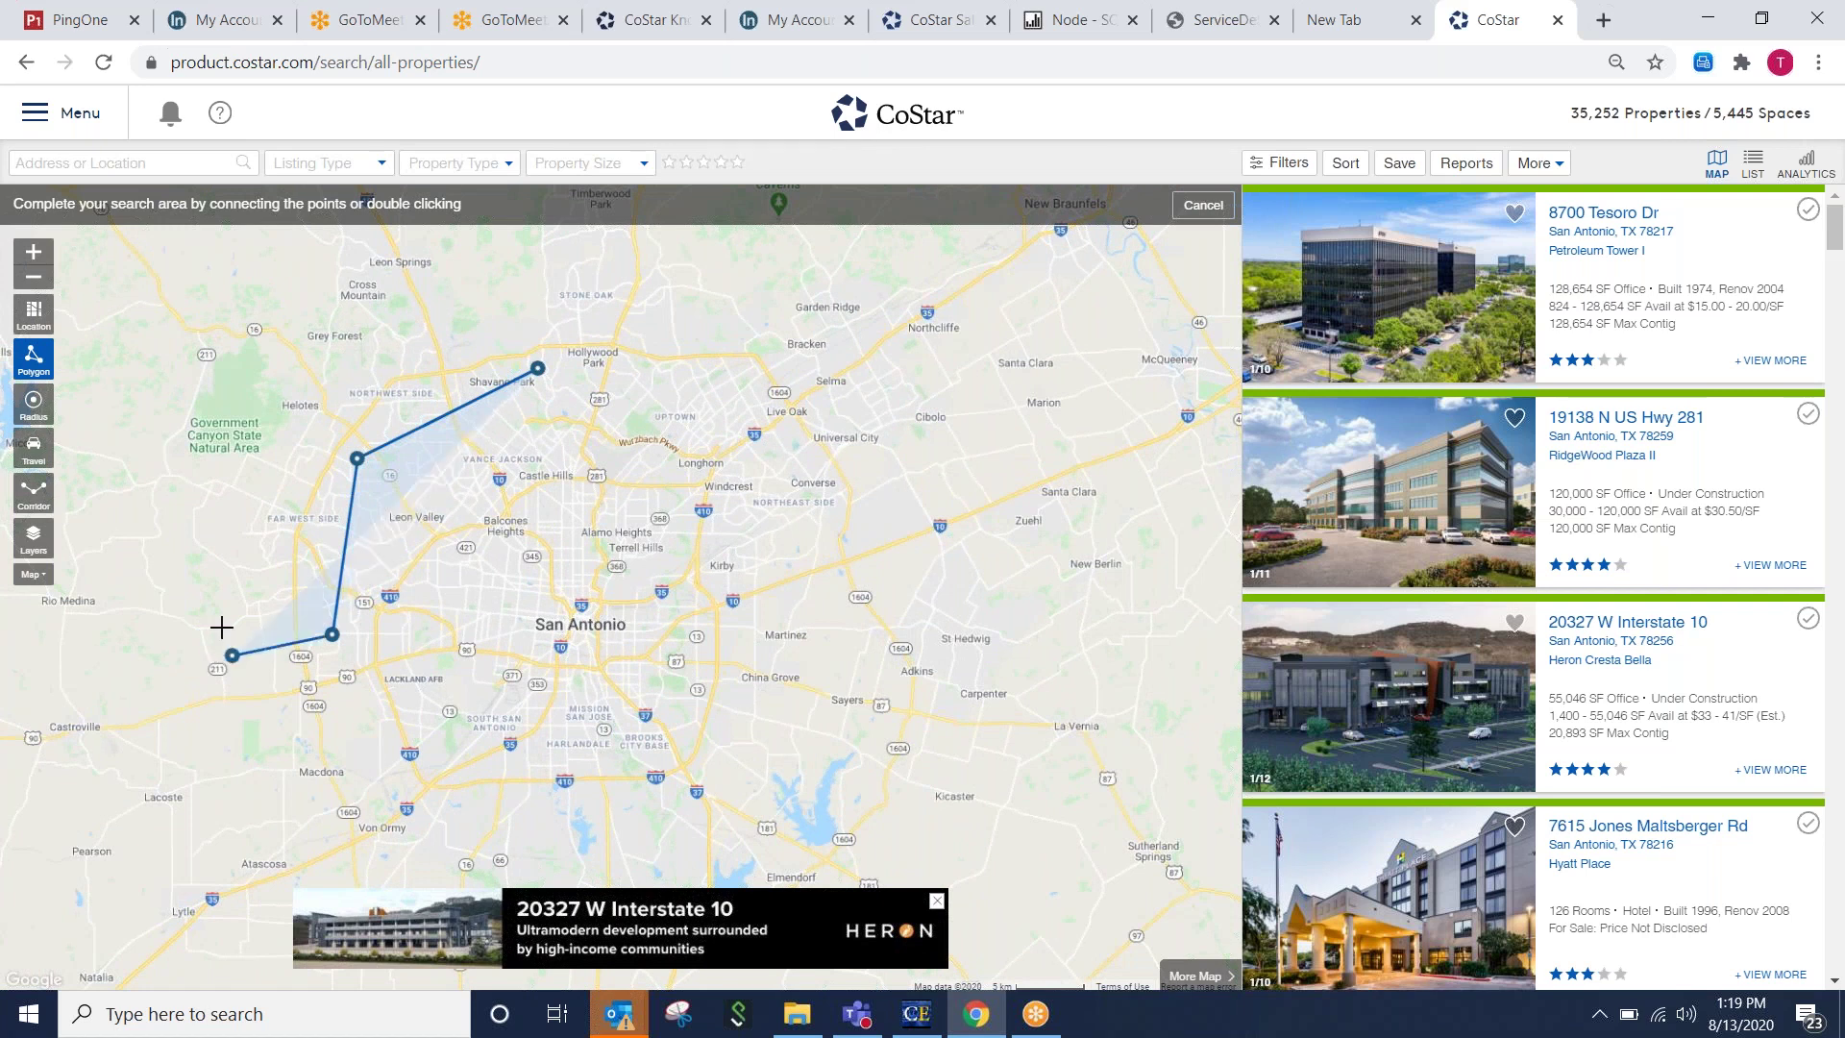
click(259, 397)
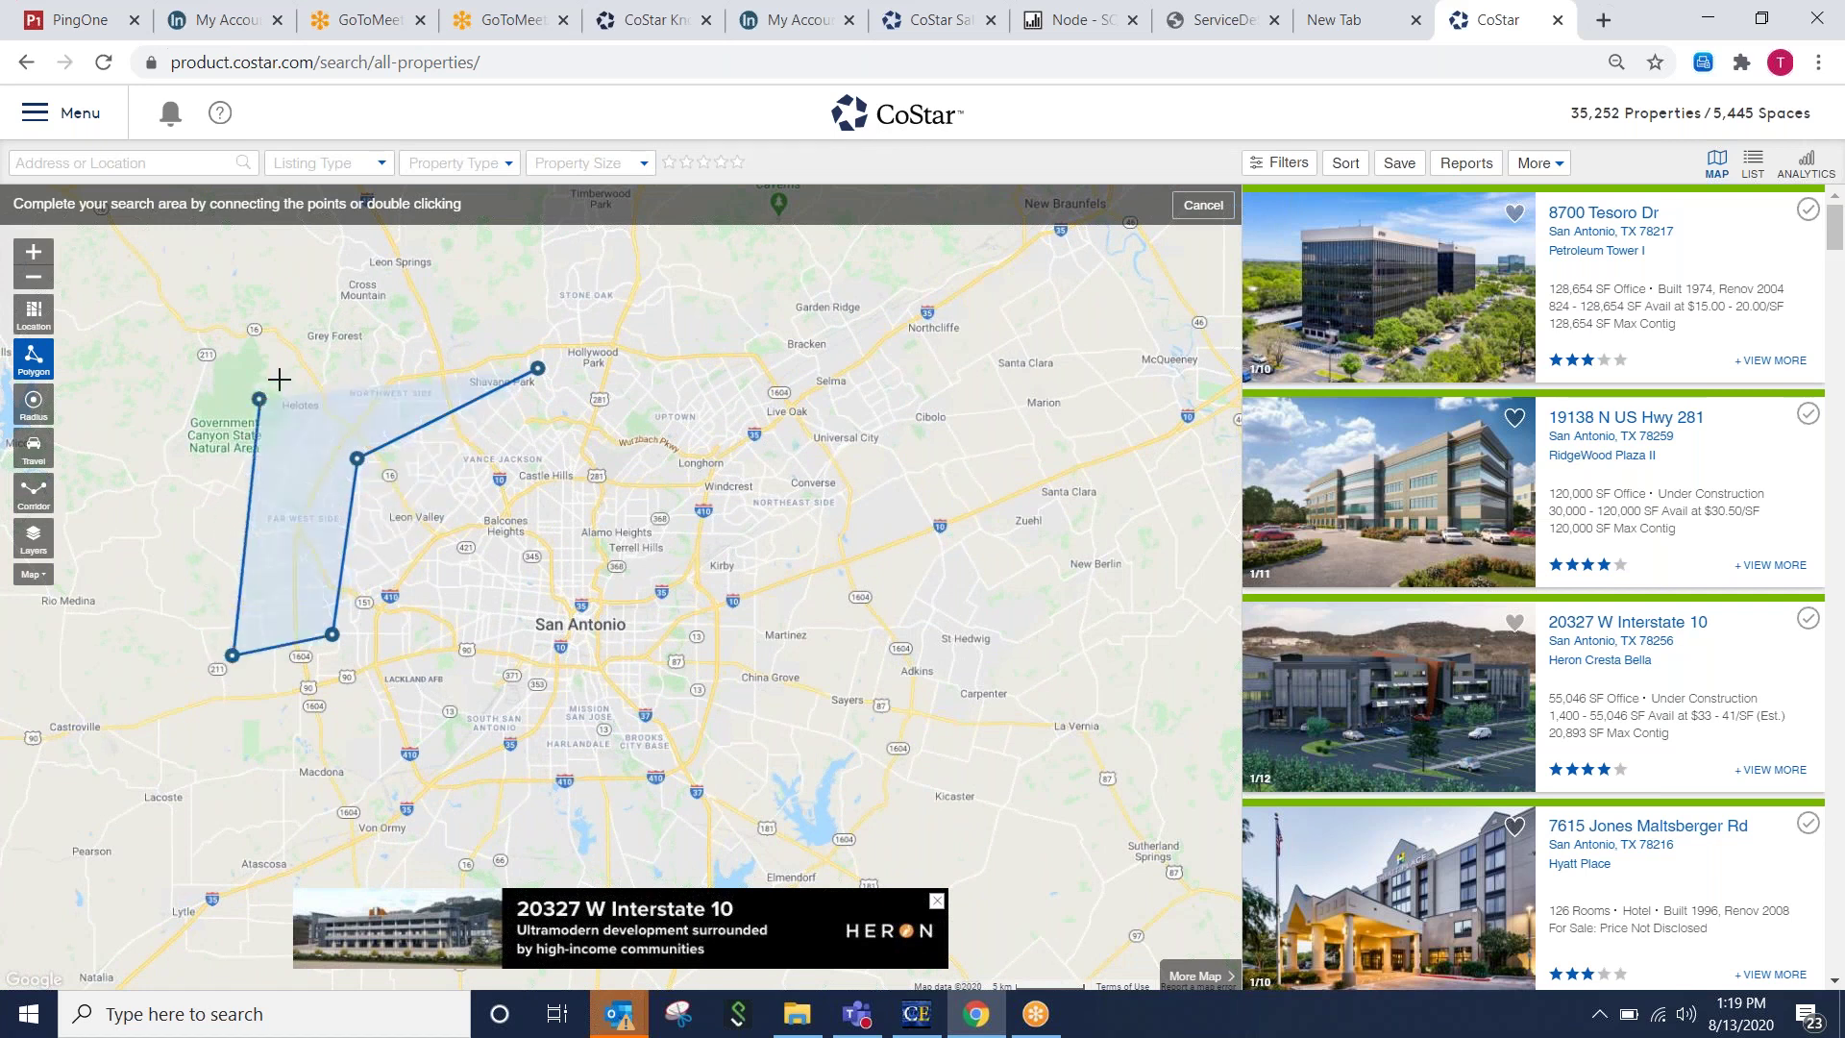
click(476, 302)
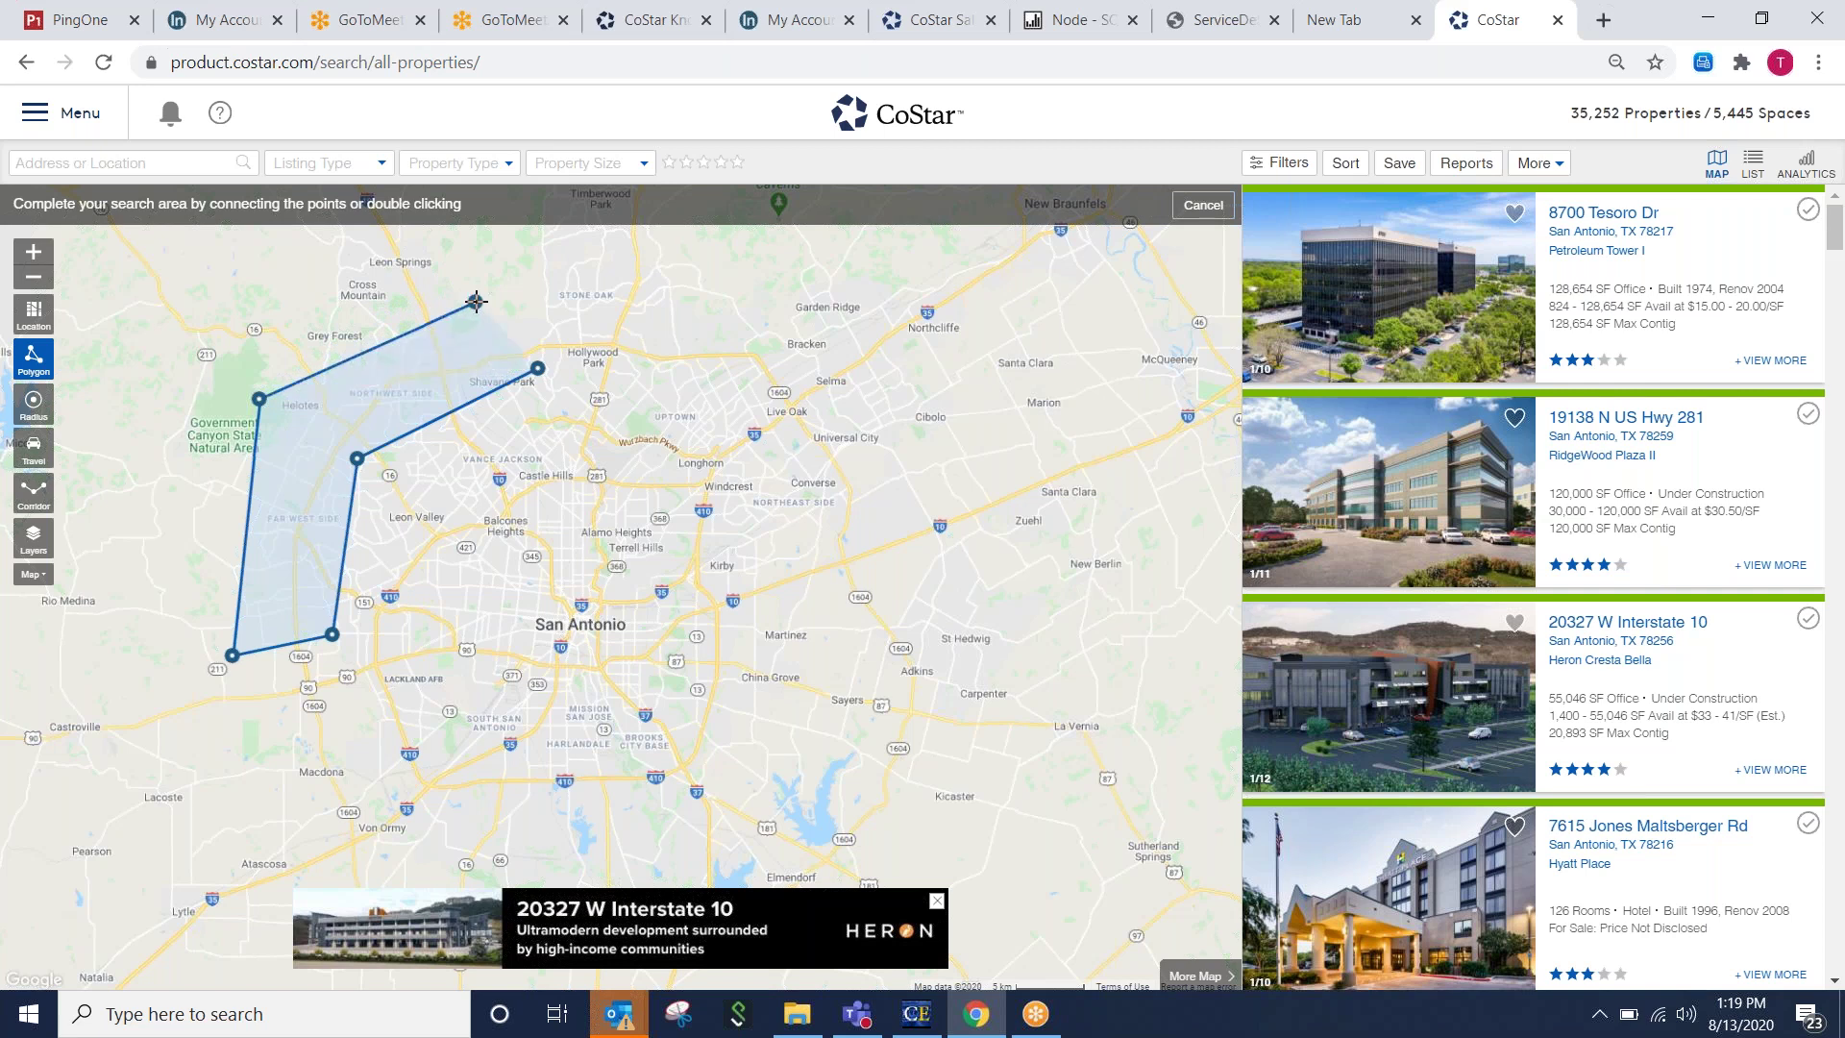
click(537, 370)
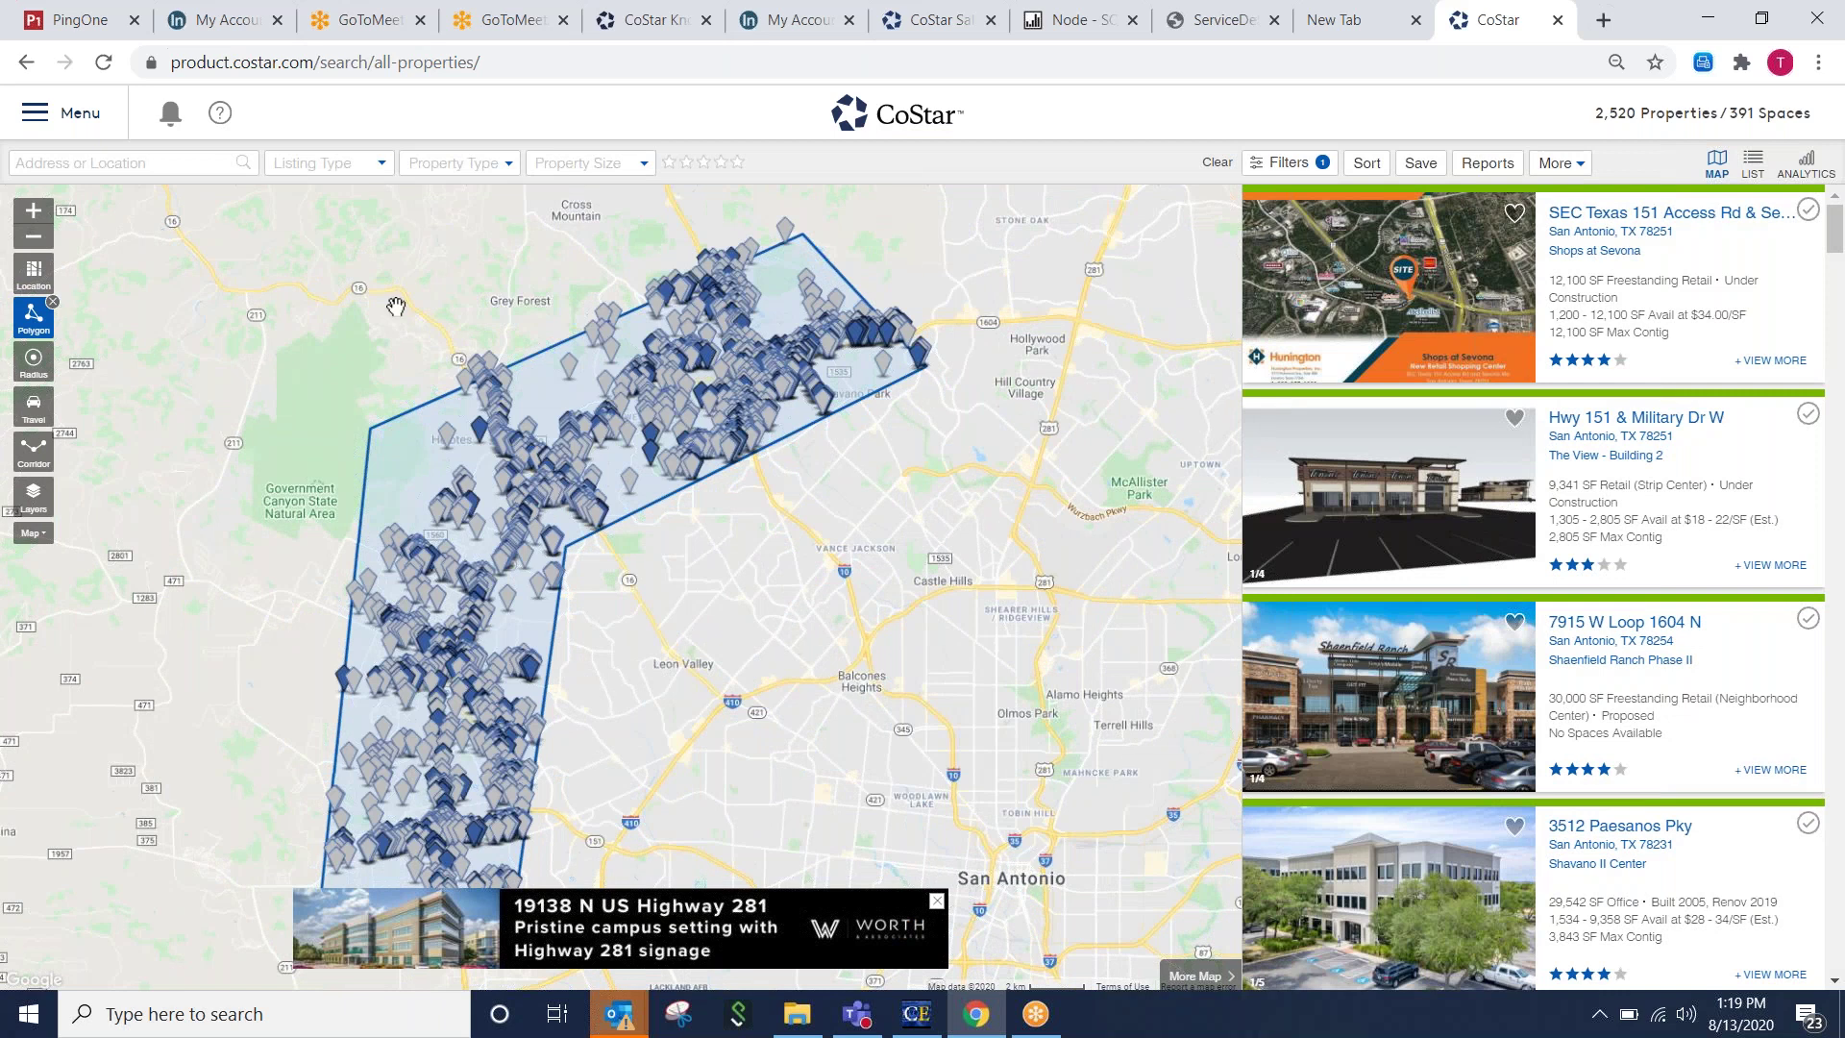
Step: Filter to Land property type with a 10 AC minimum land area, leaving 273 properties shown as a list
click(510, 168)
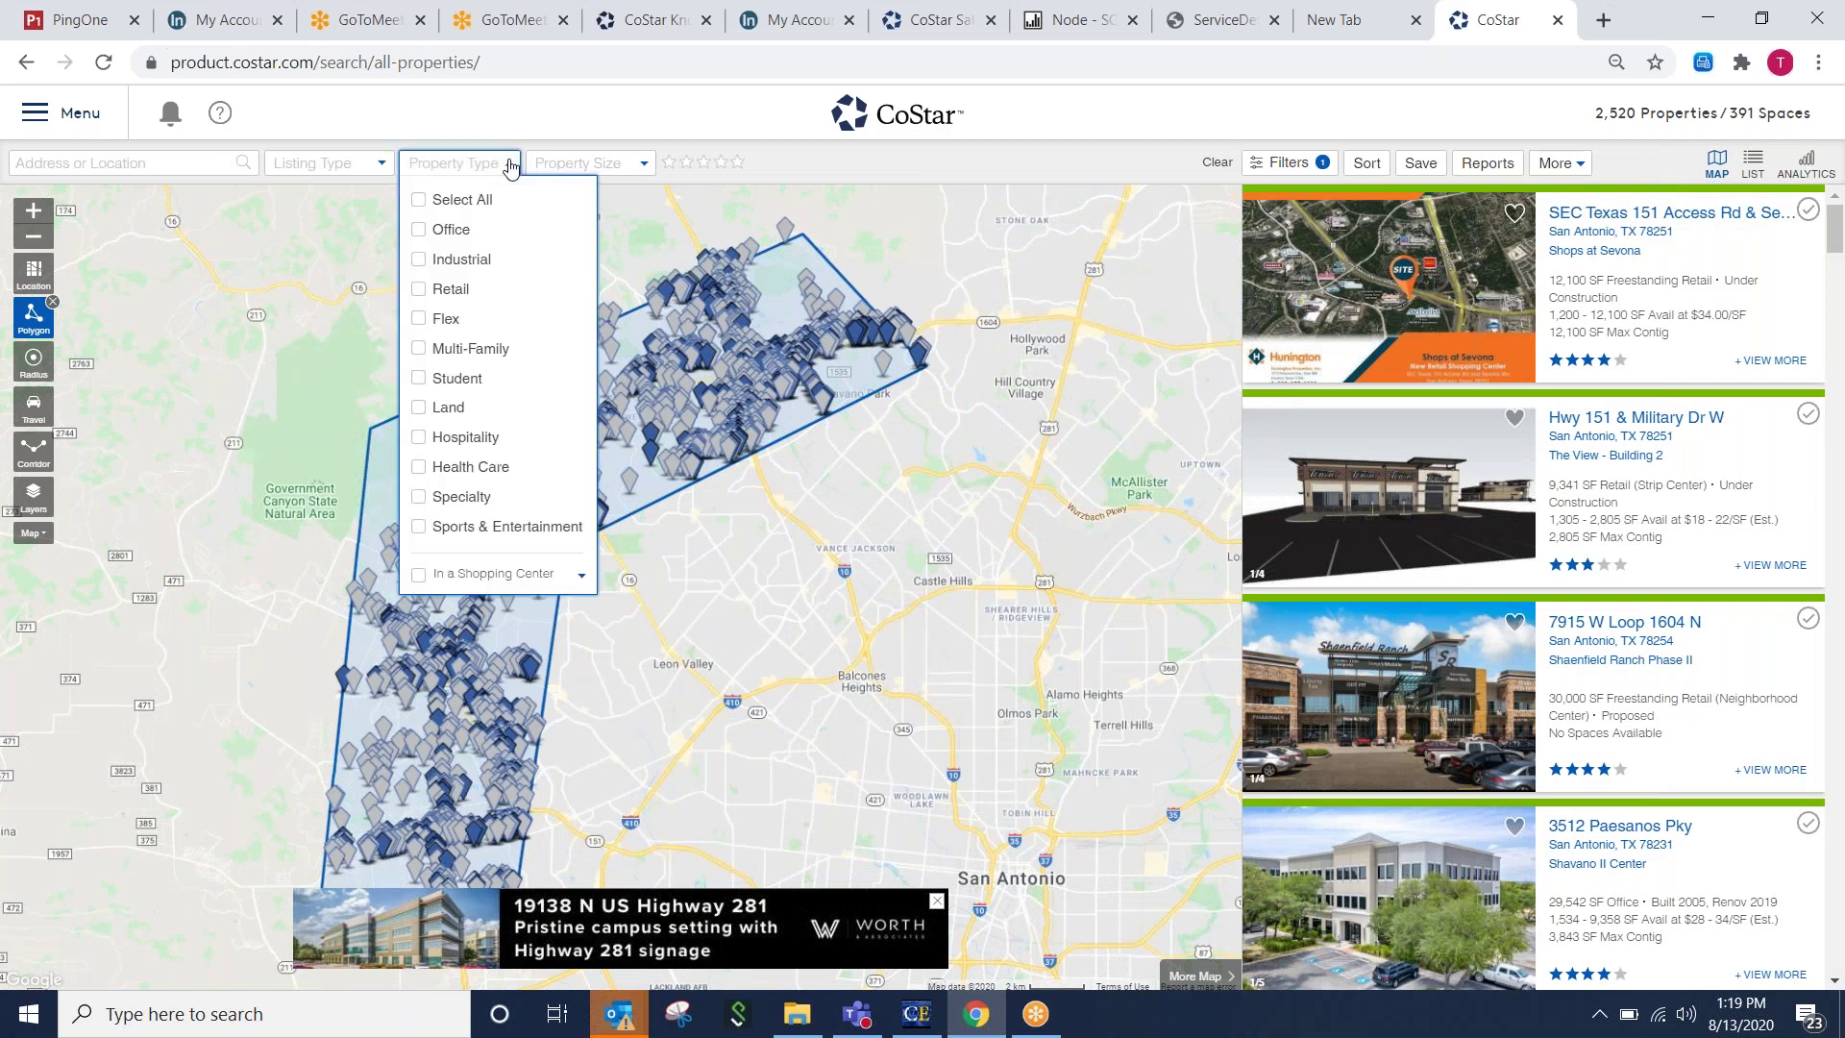
click(419, 408)
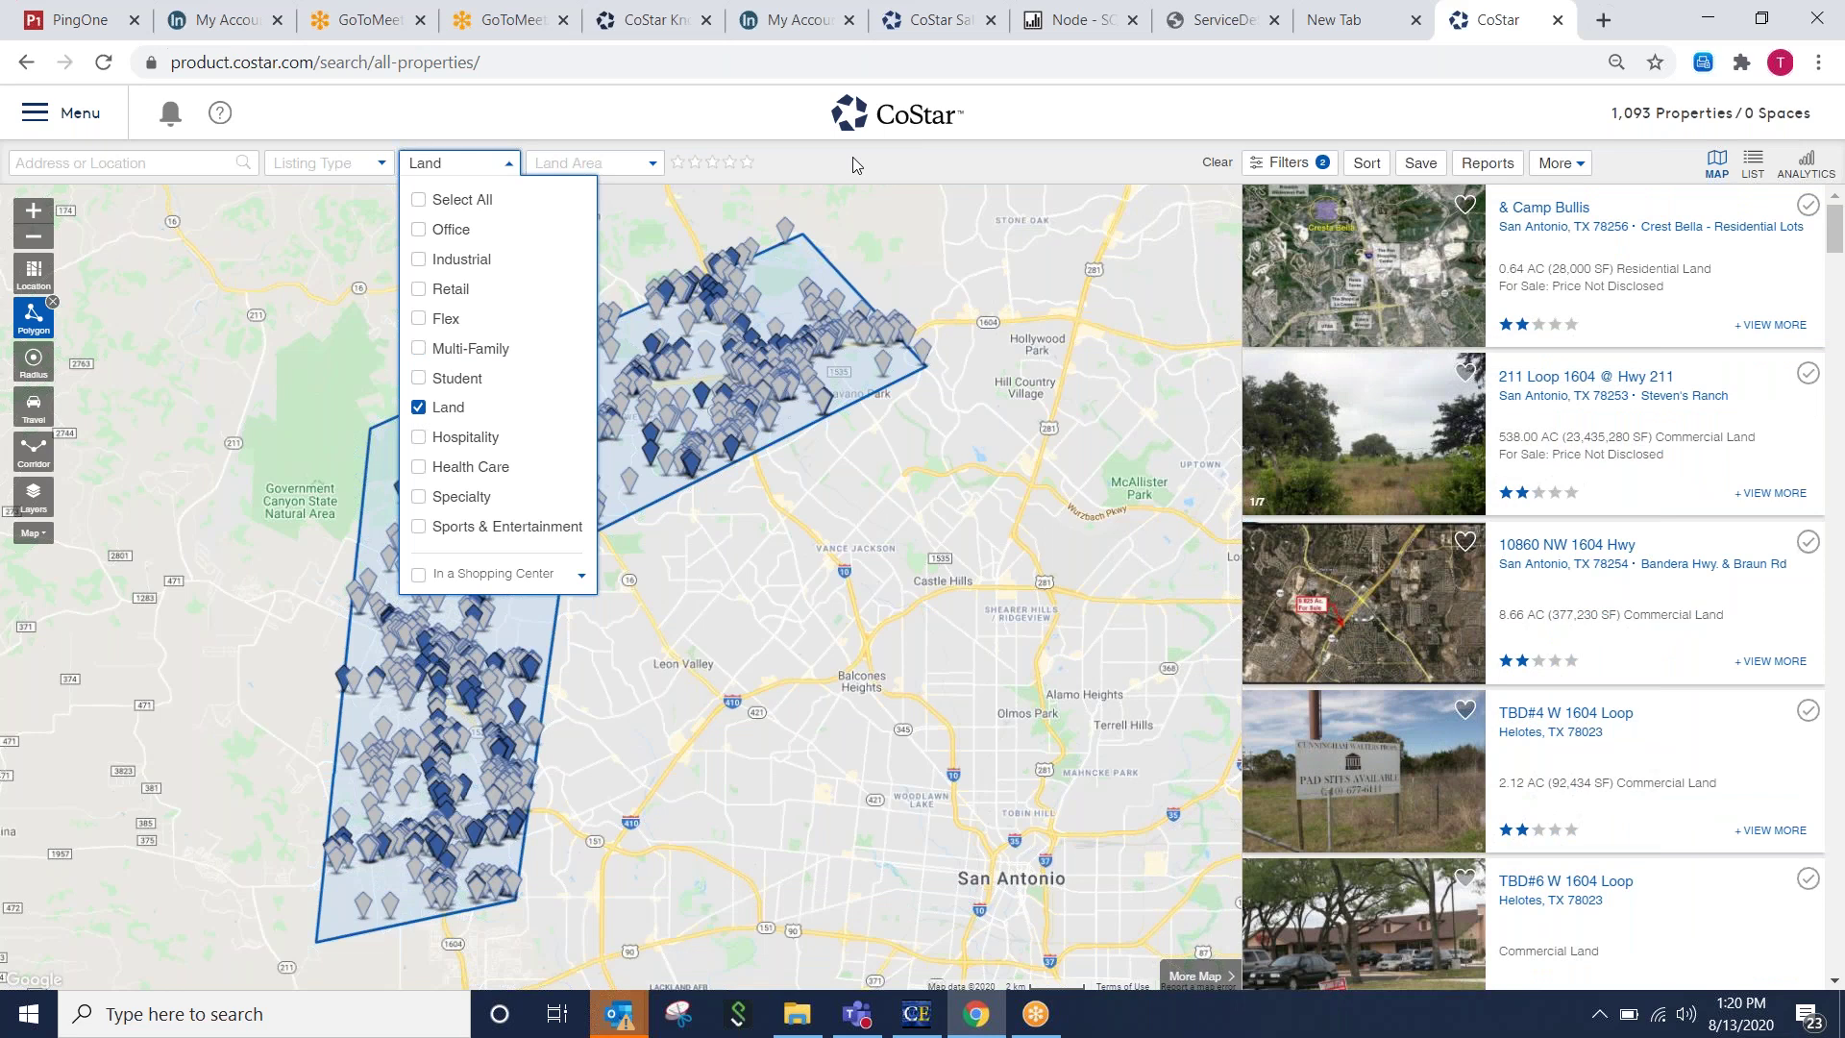
click(851, 158)
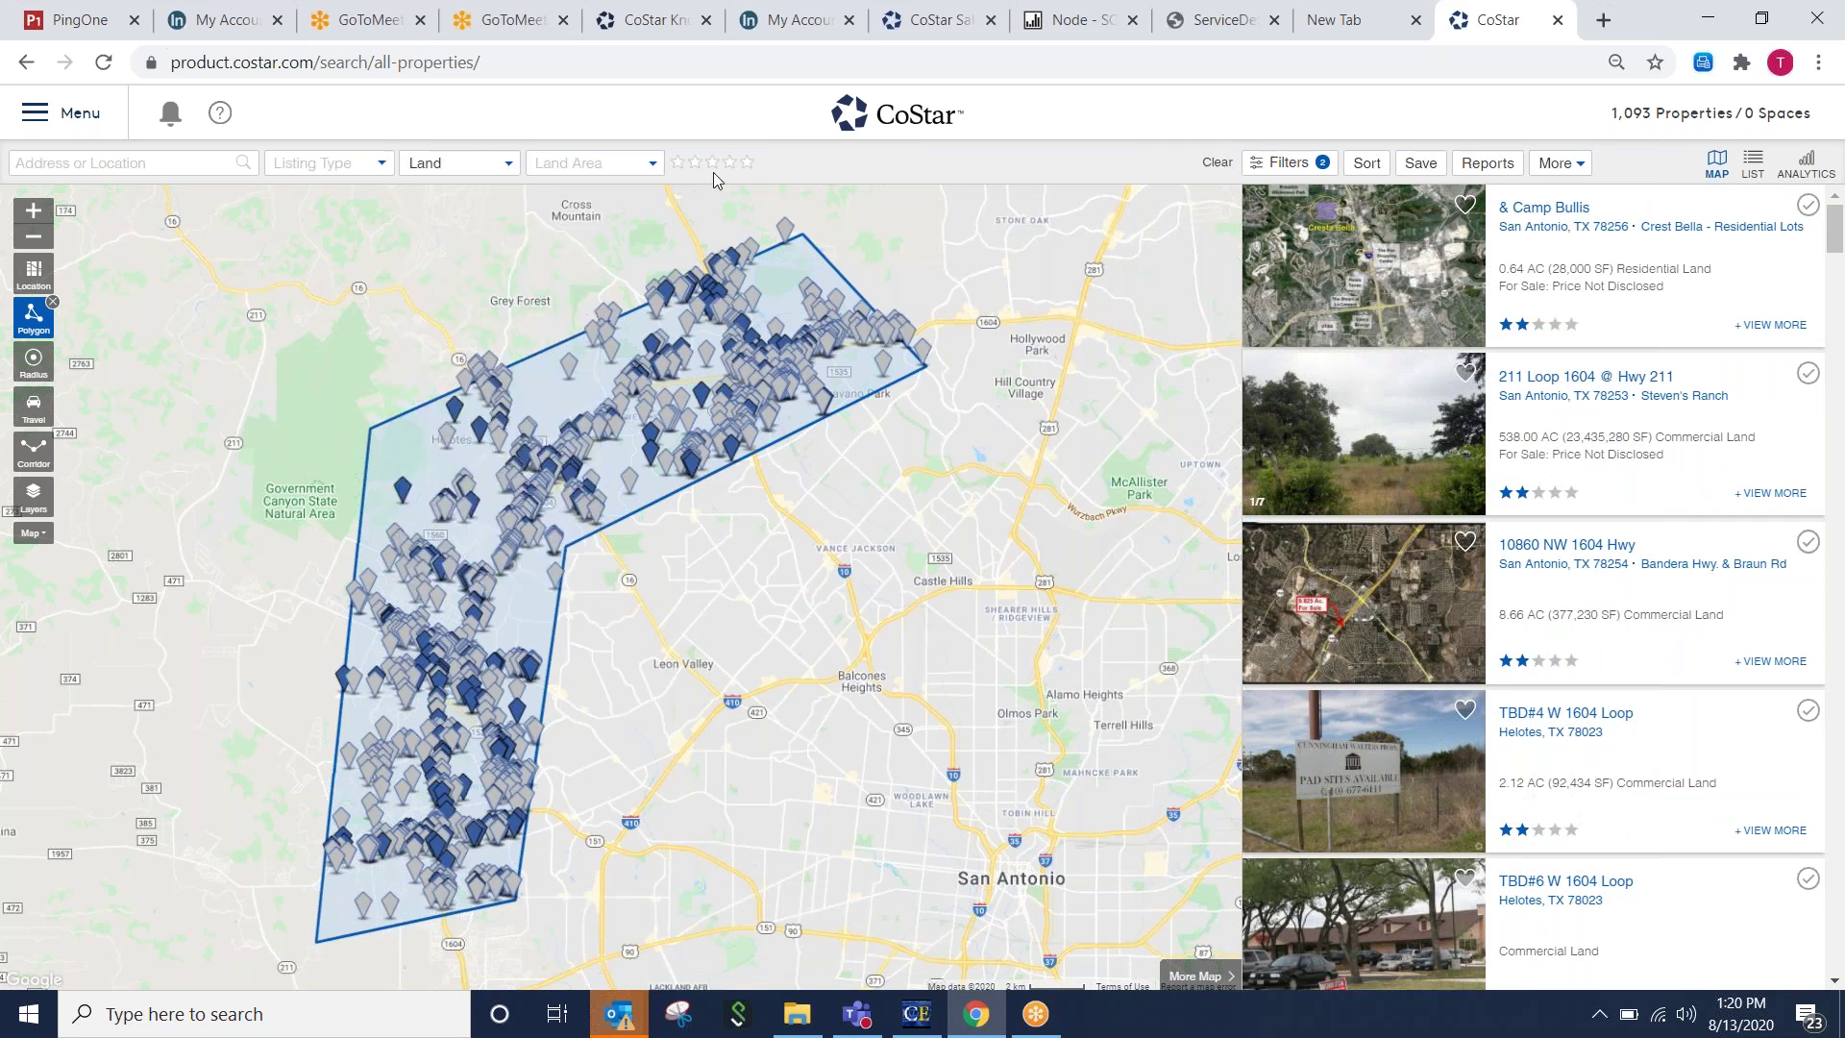
click(653, 166)
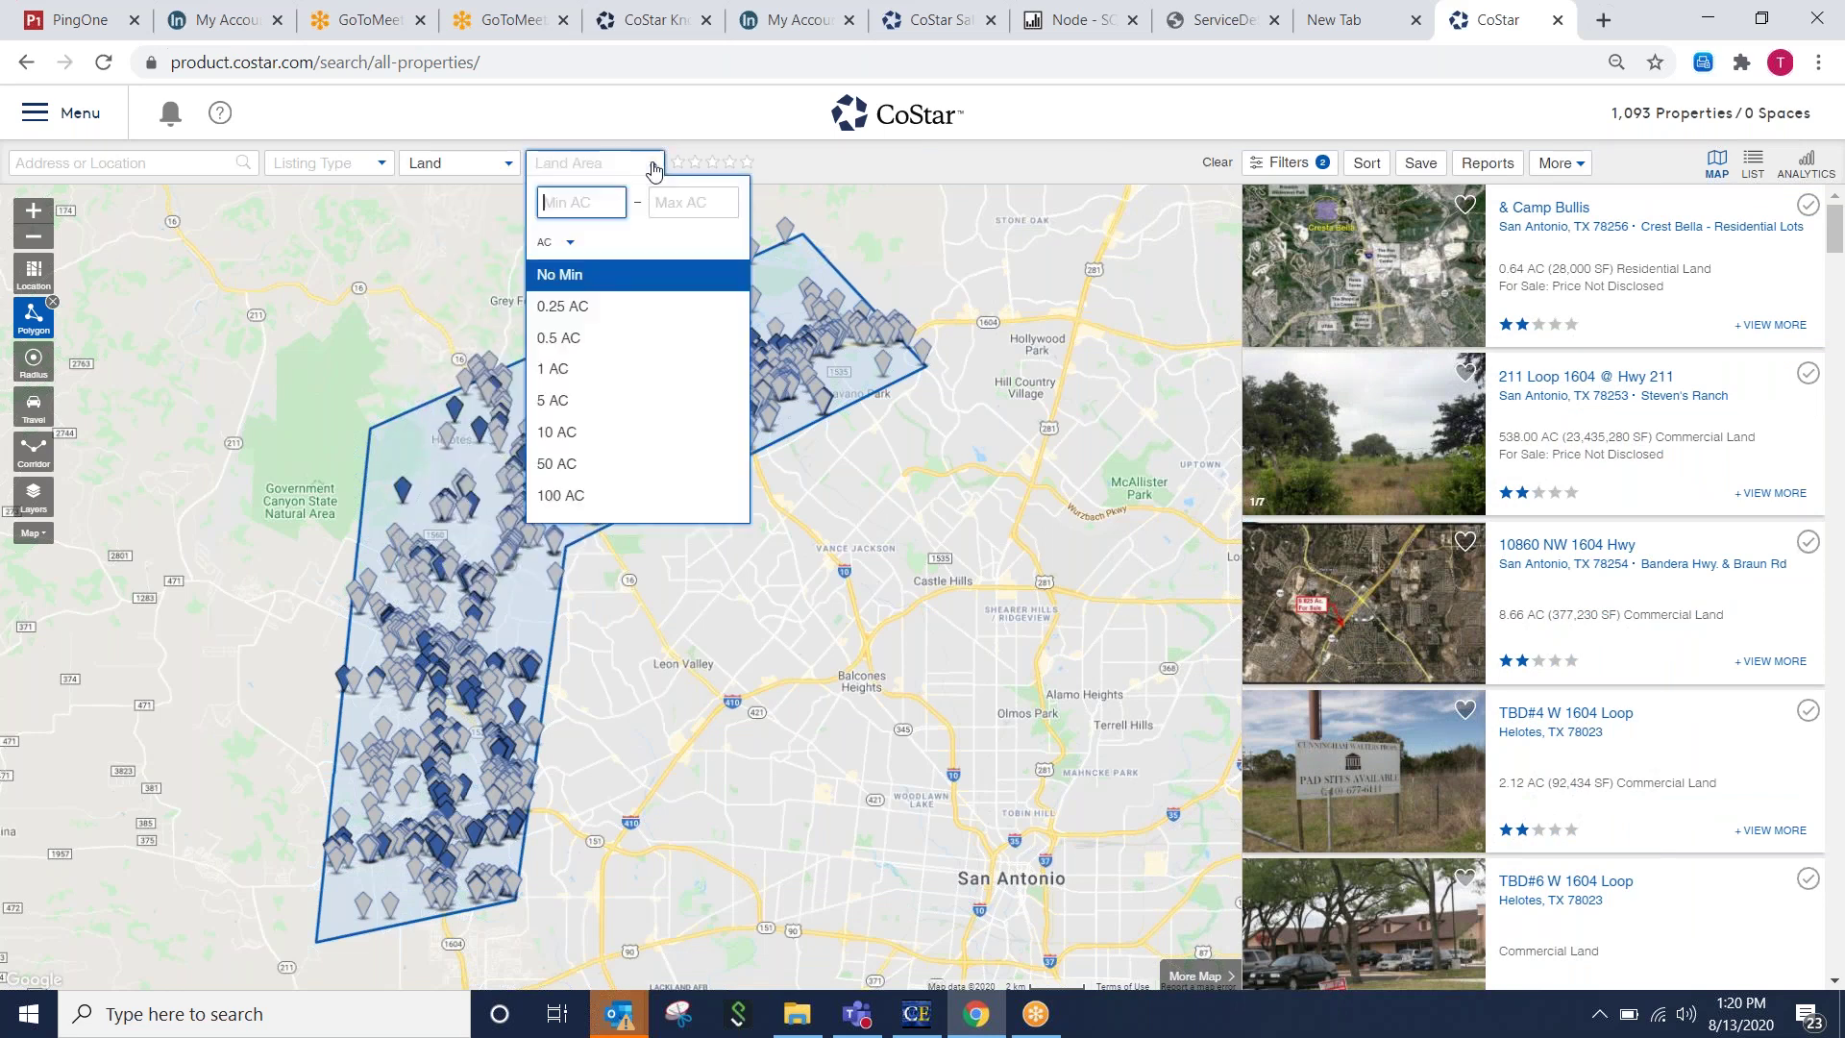
click(558, 432)
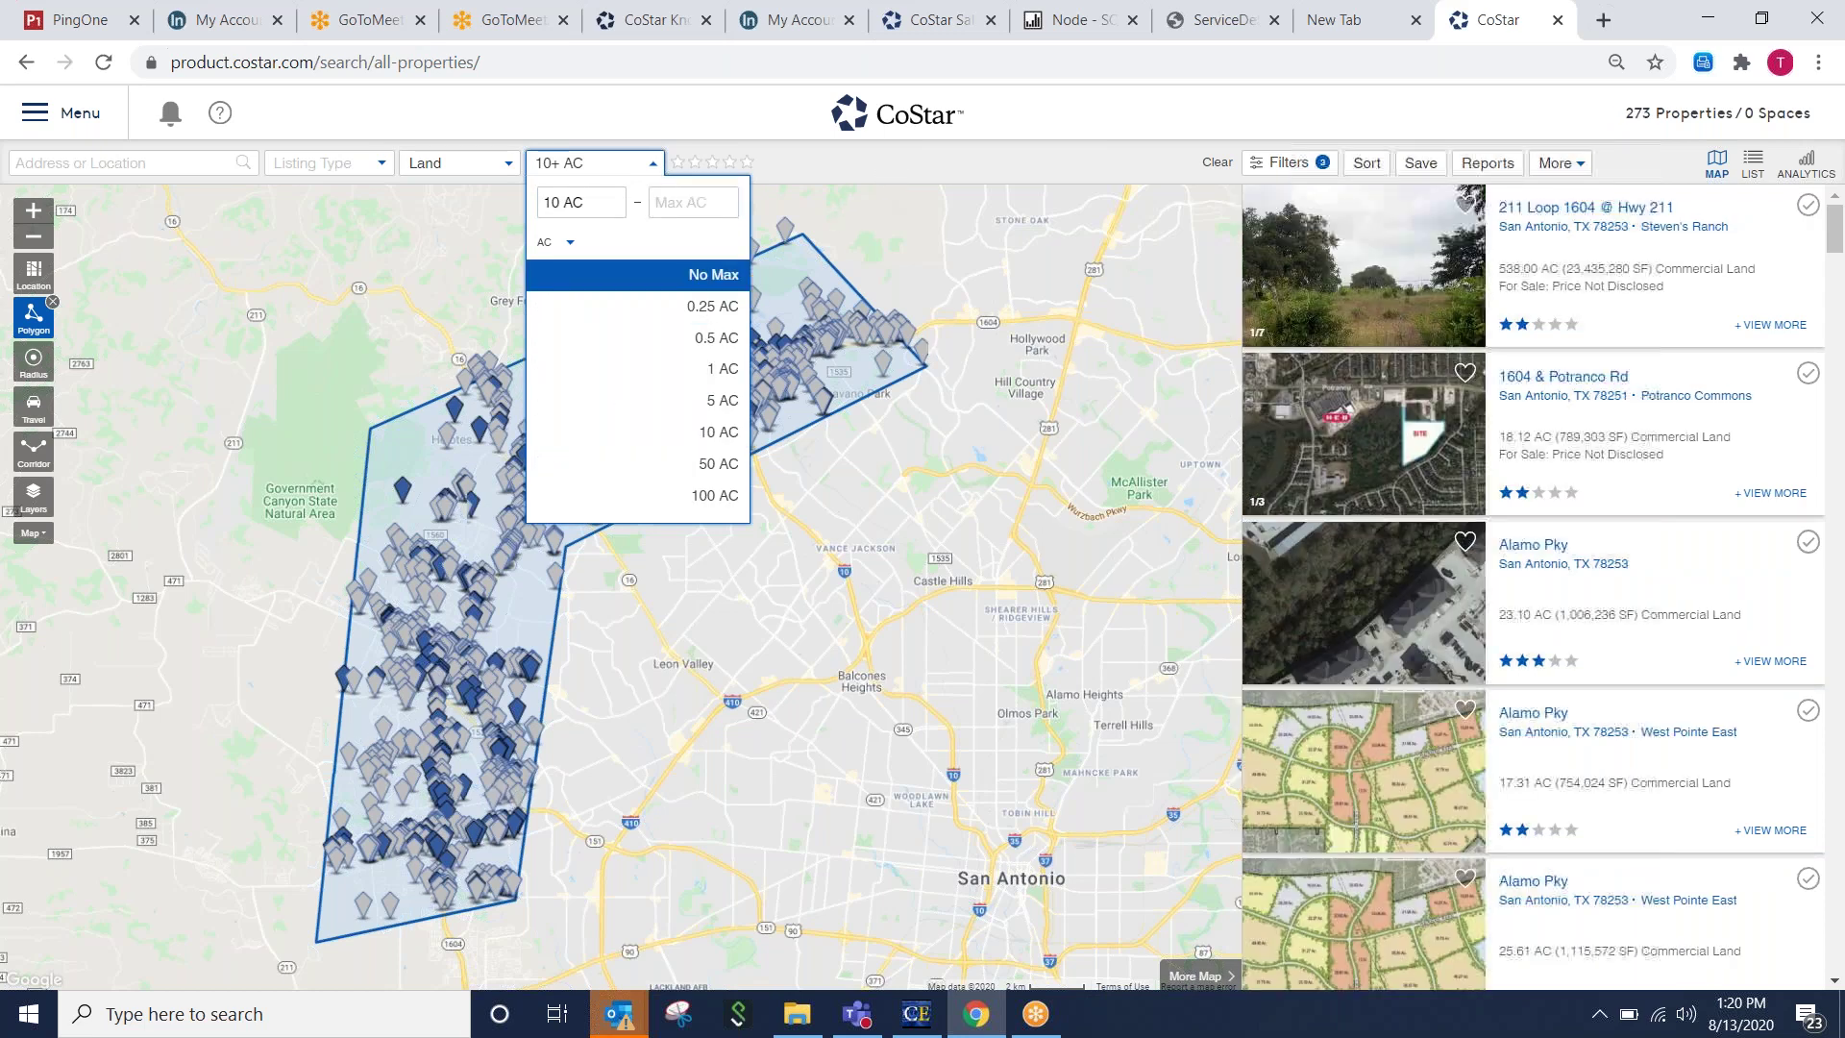
click(893, 174)
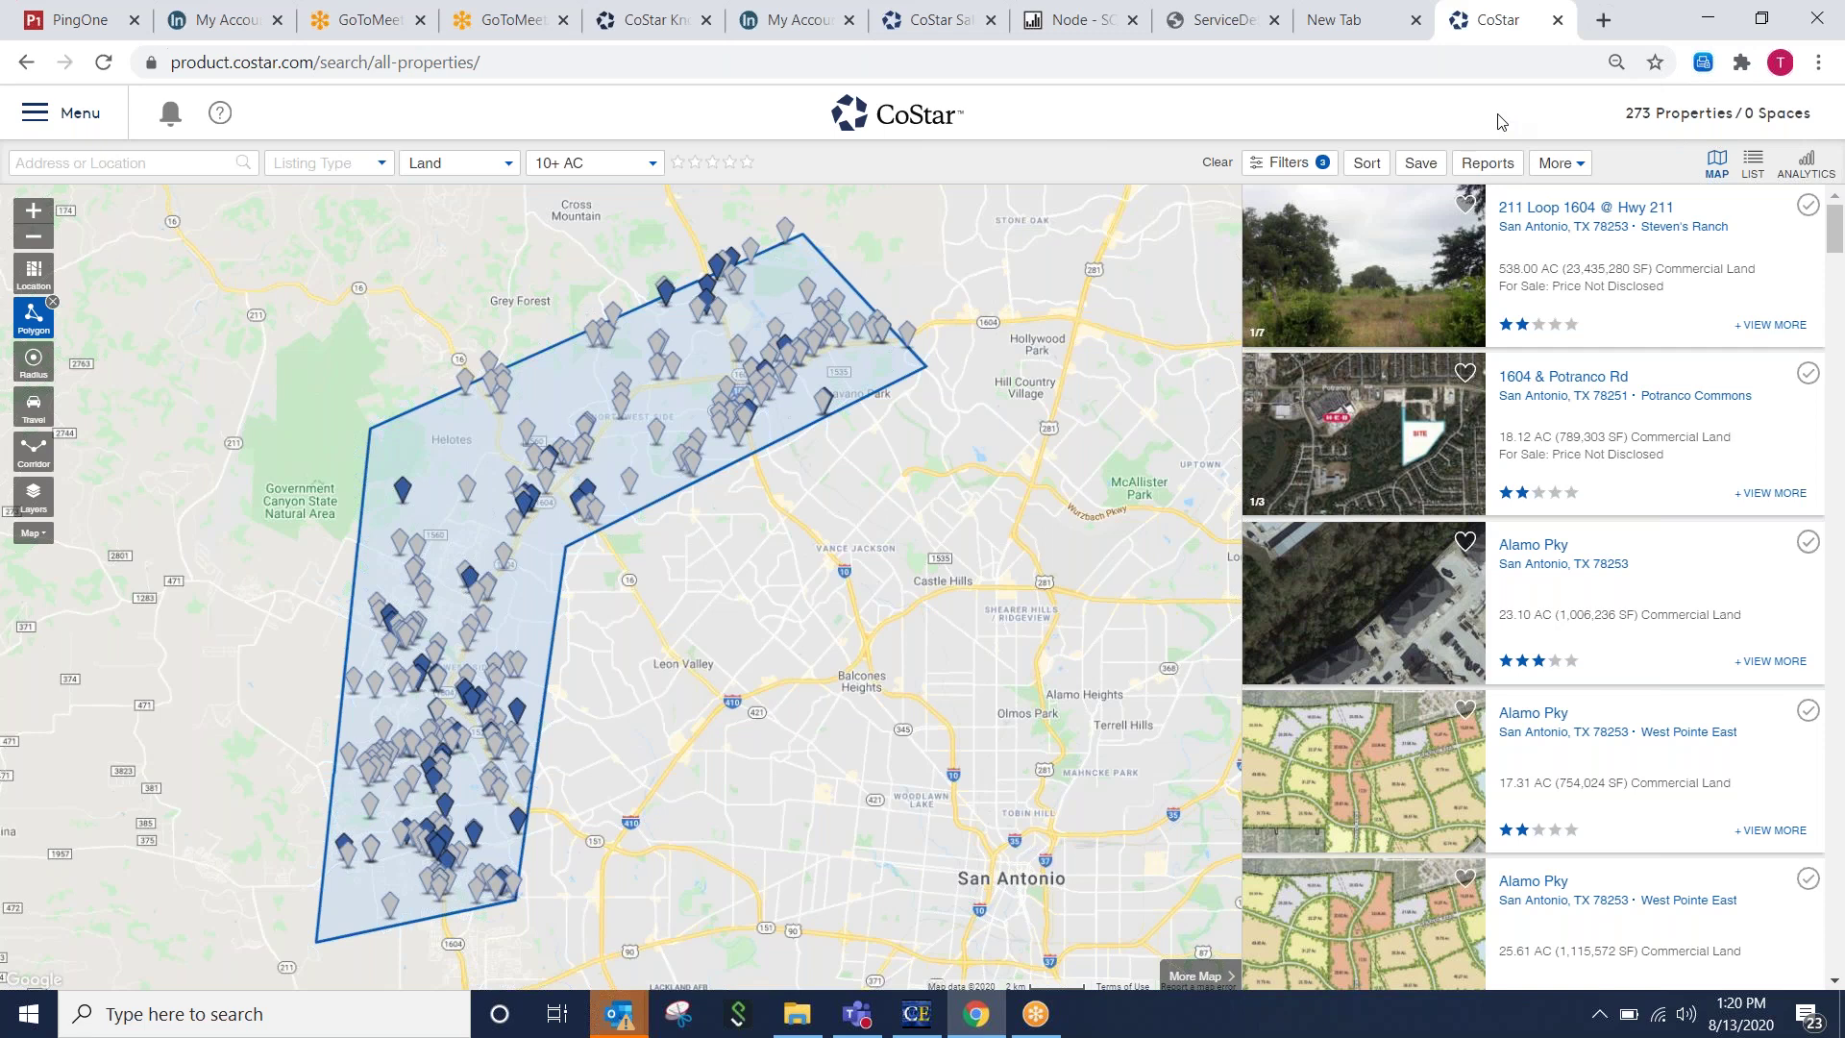
click(1755, 166)
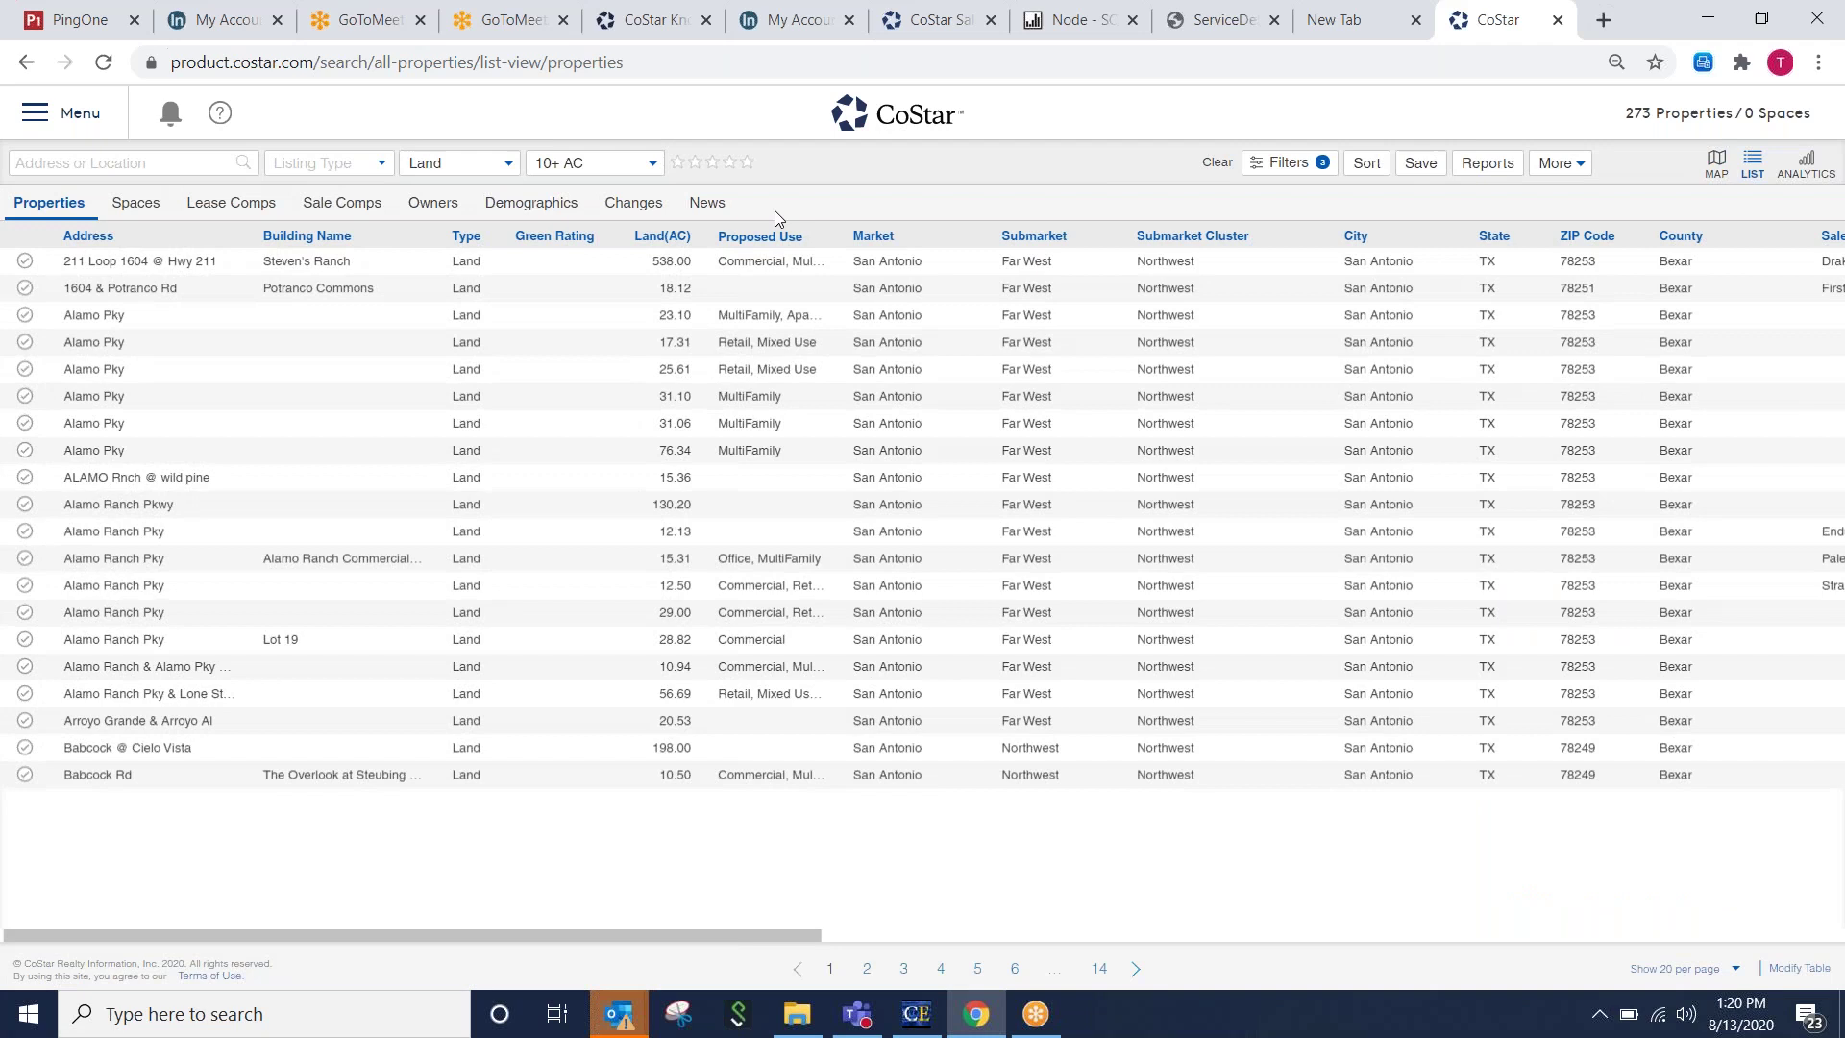
Step: Show the Changes view for the last 365 days, listing 66 changes across the 273 properties
click(625, 204)
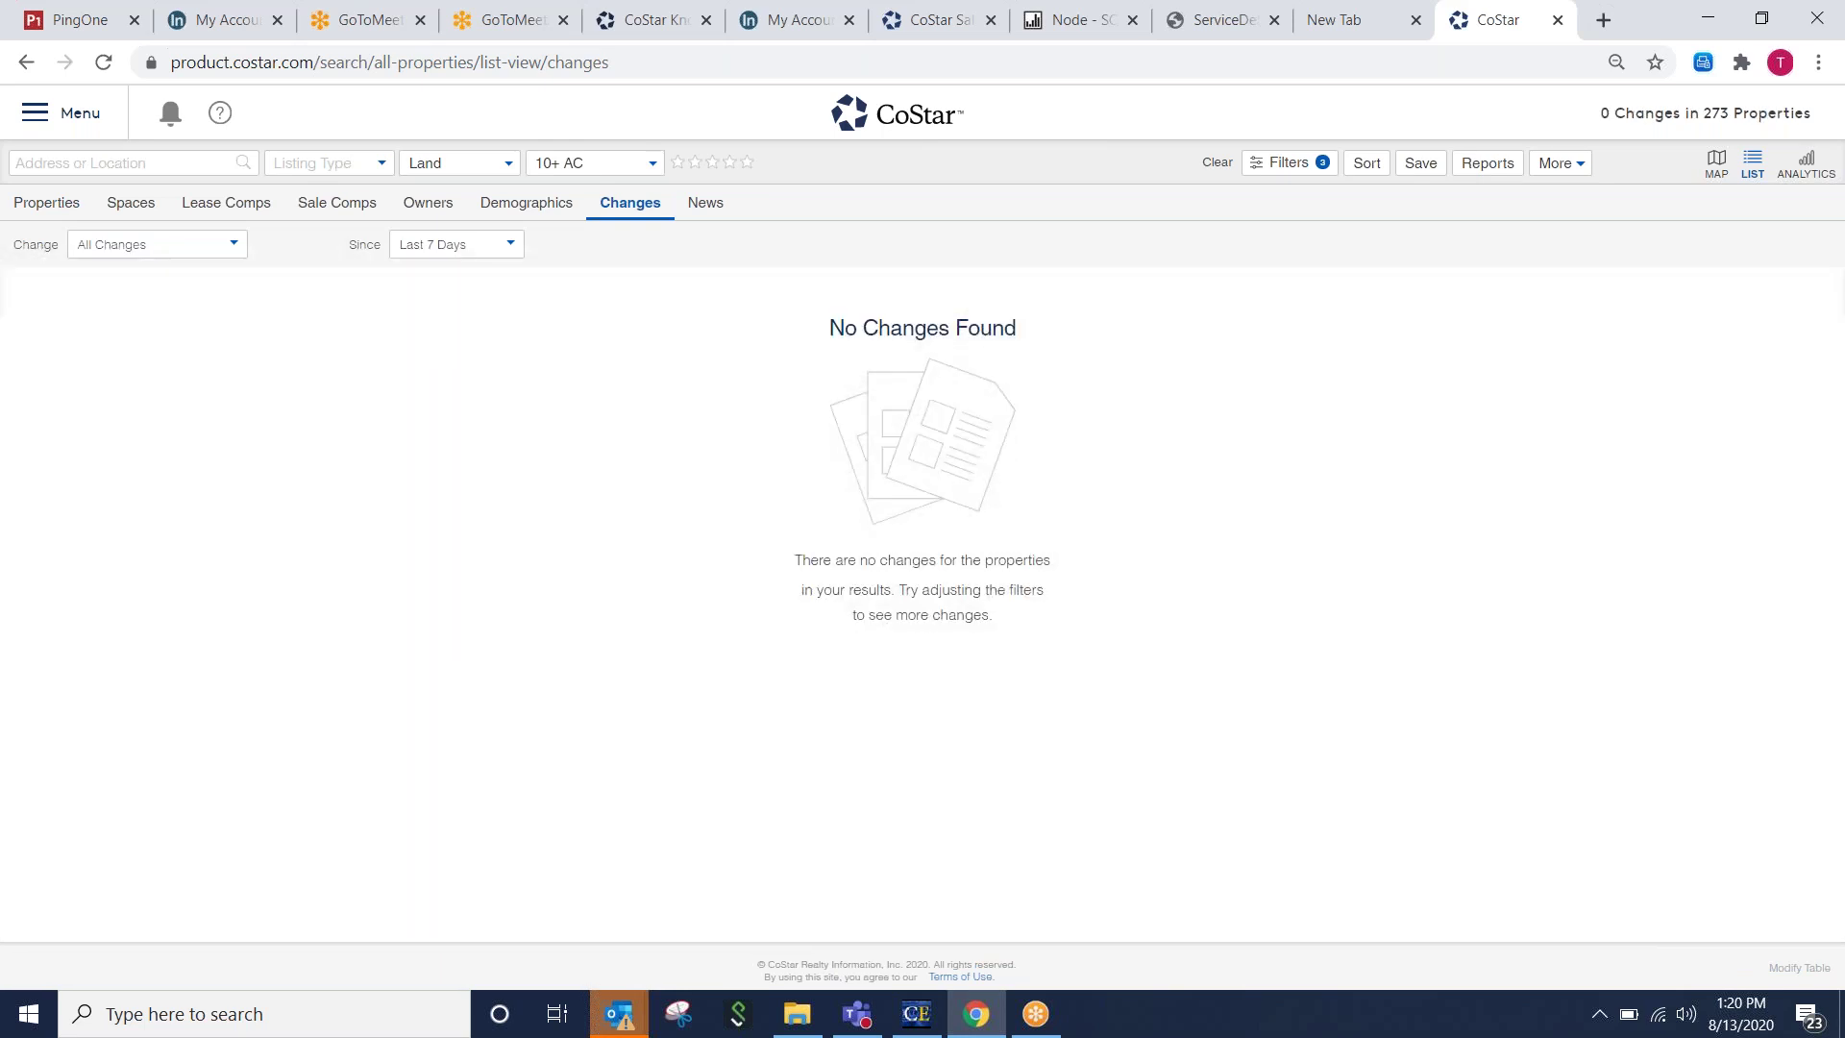
click(510, 249)
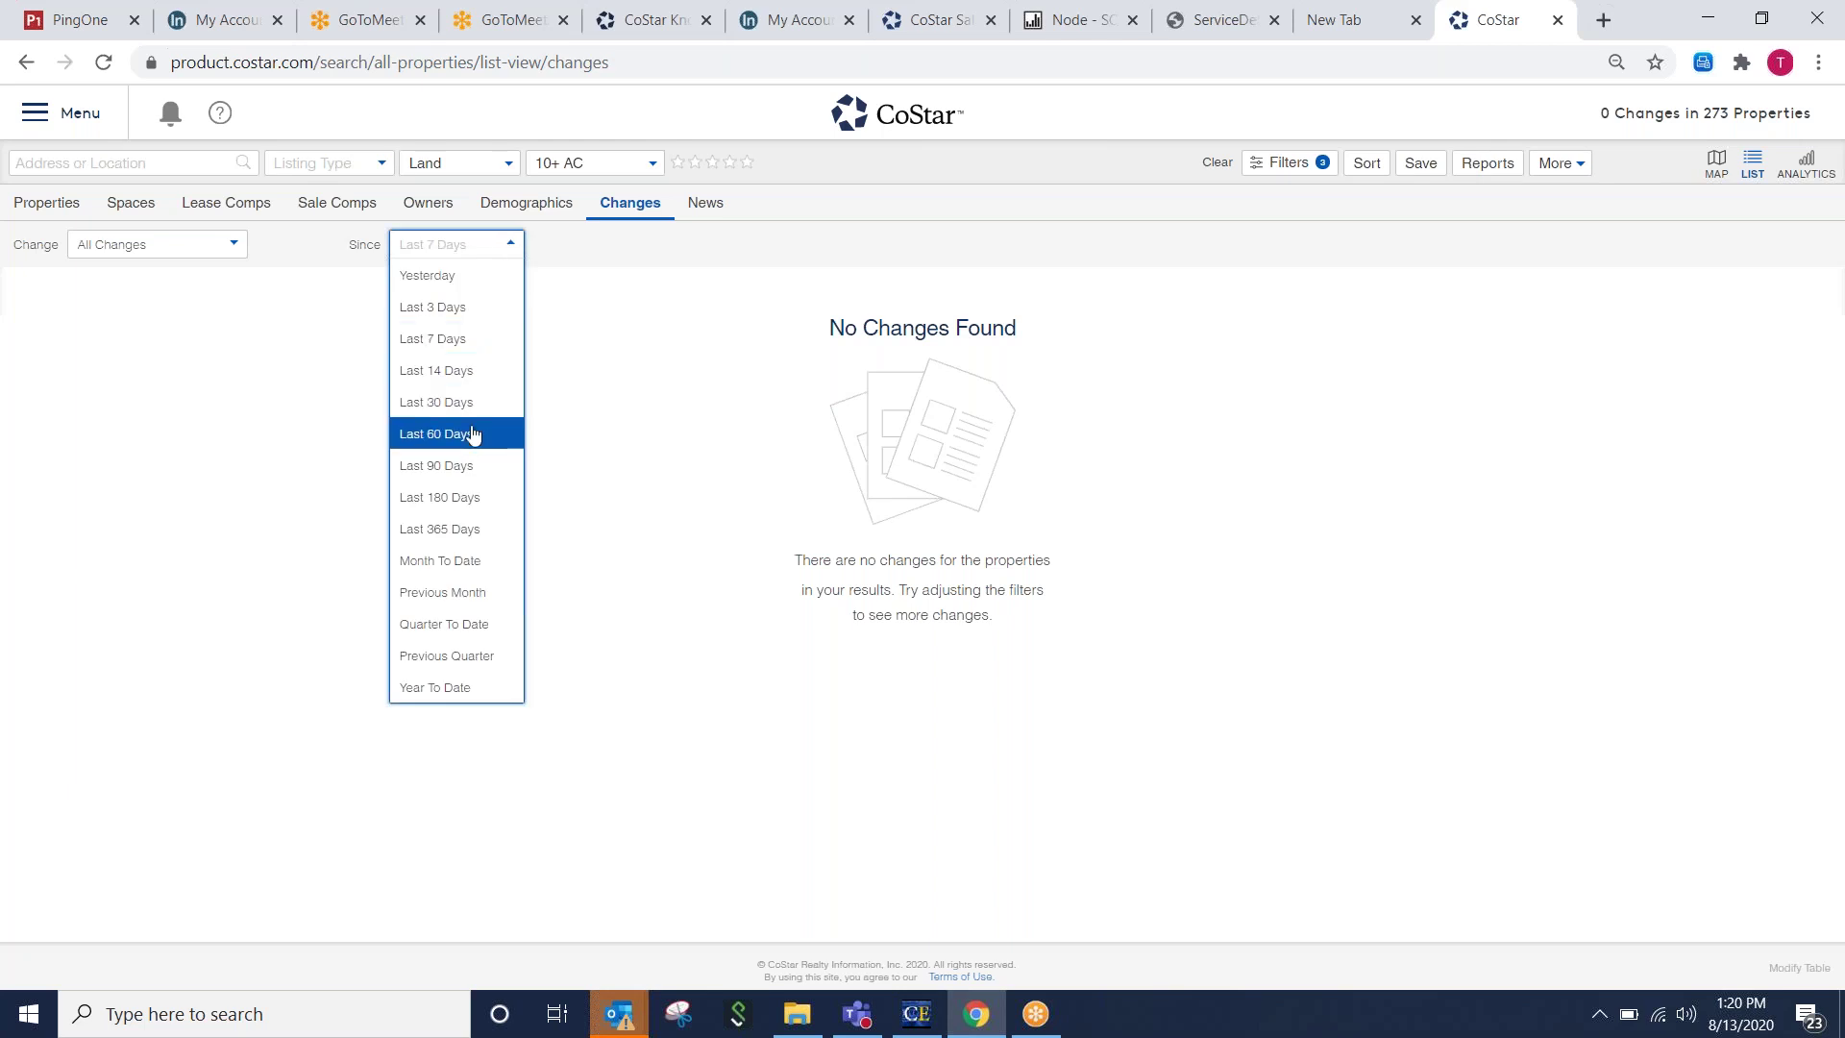
click(465, 530)
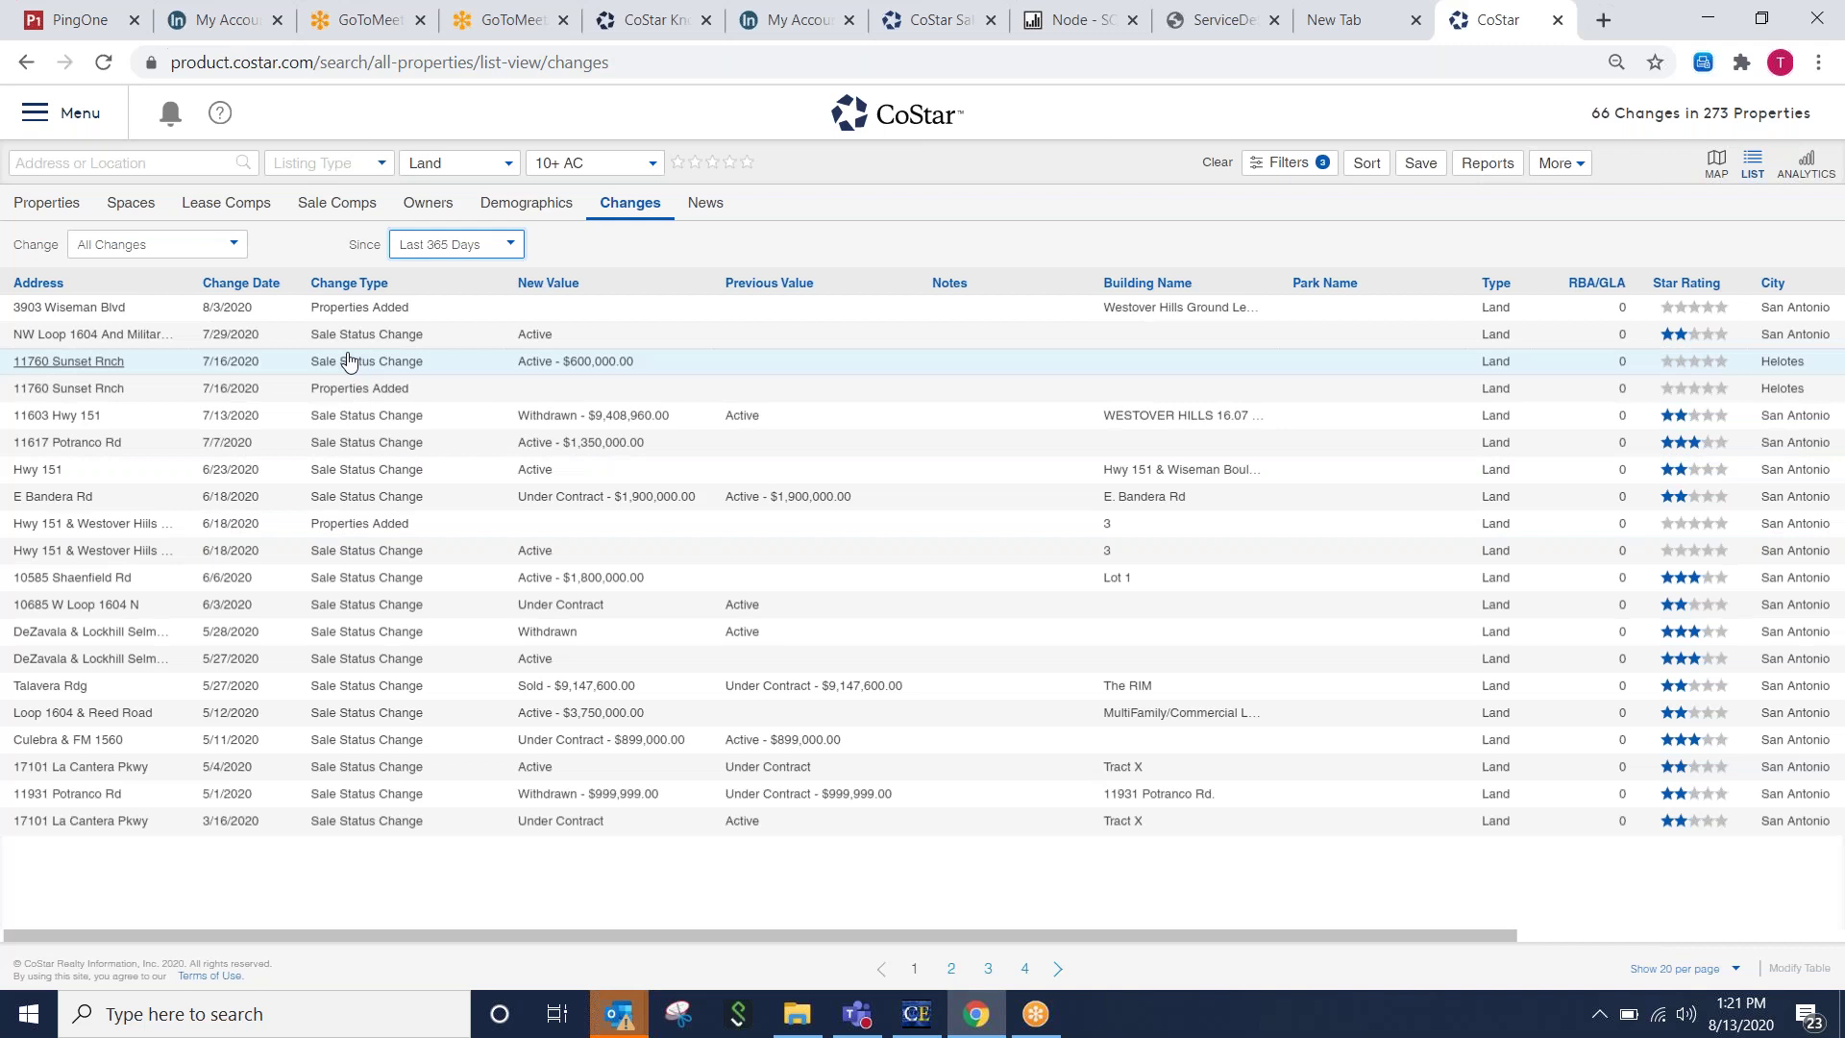
click(235, 247)
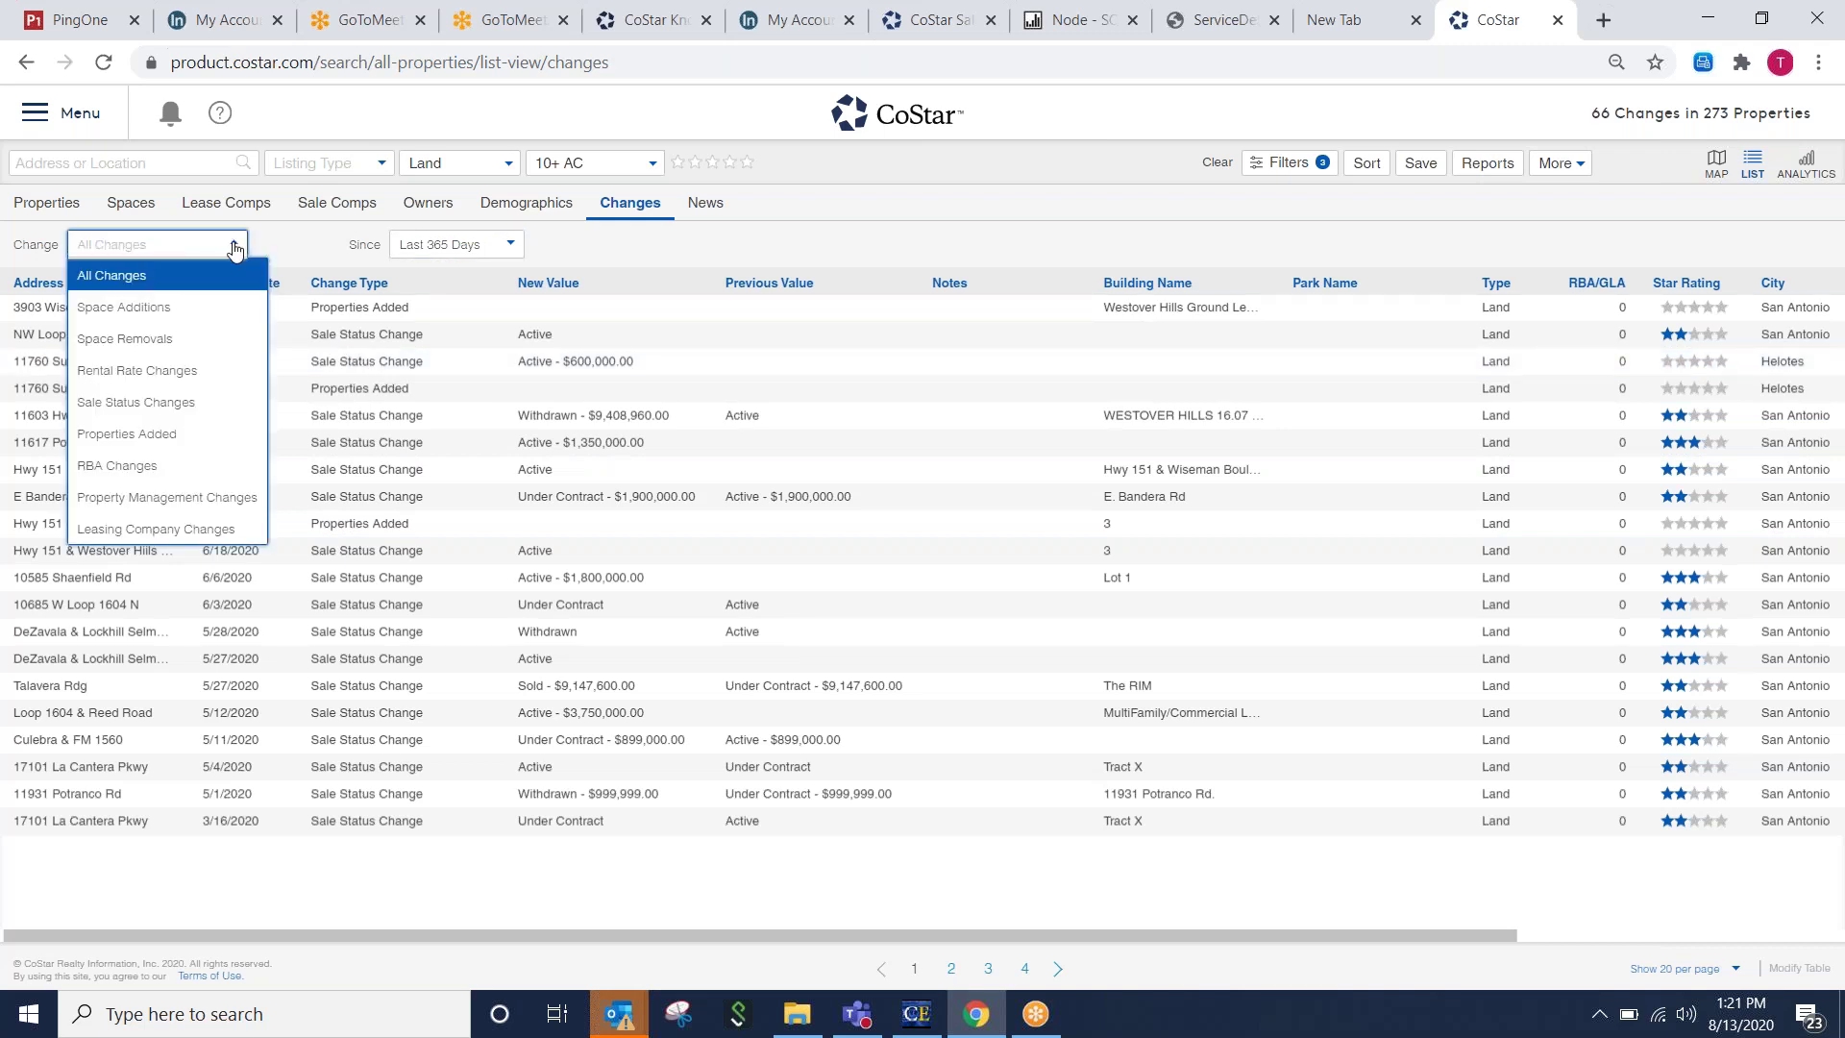
click(220, 404)
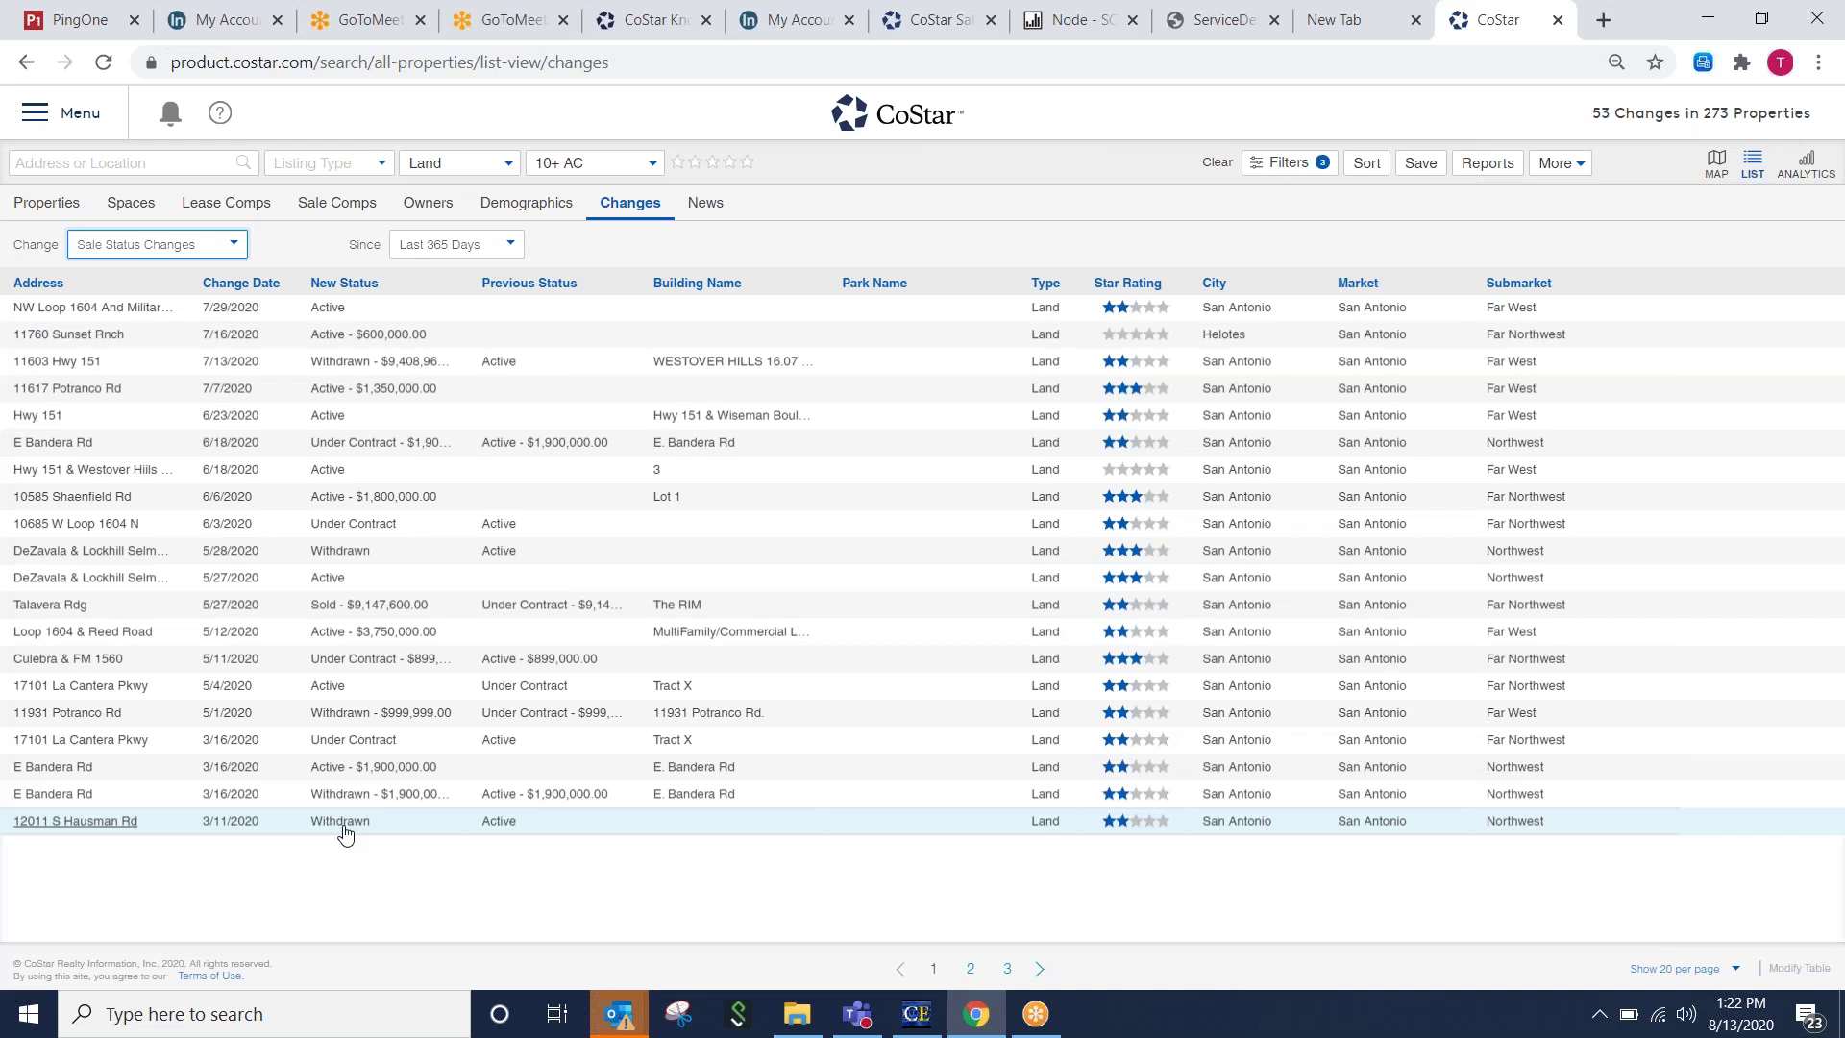
click(108, 823)
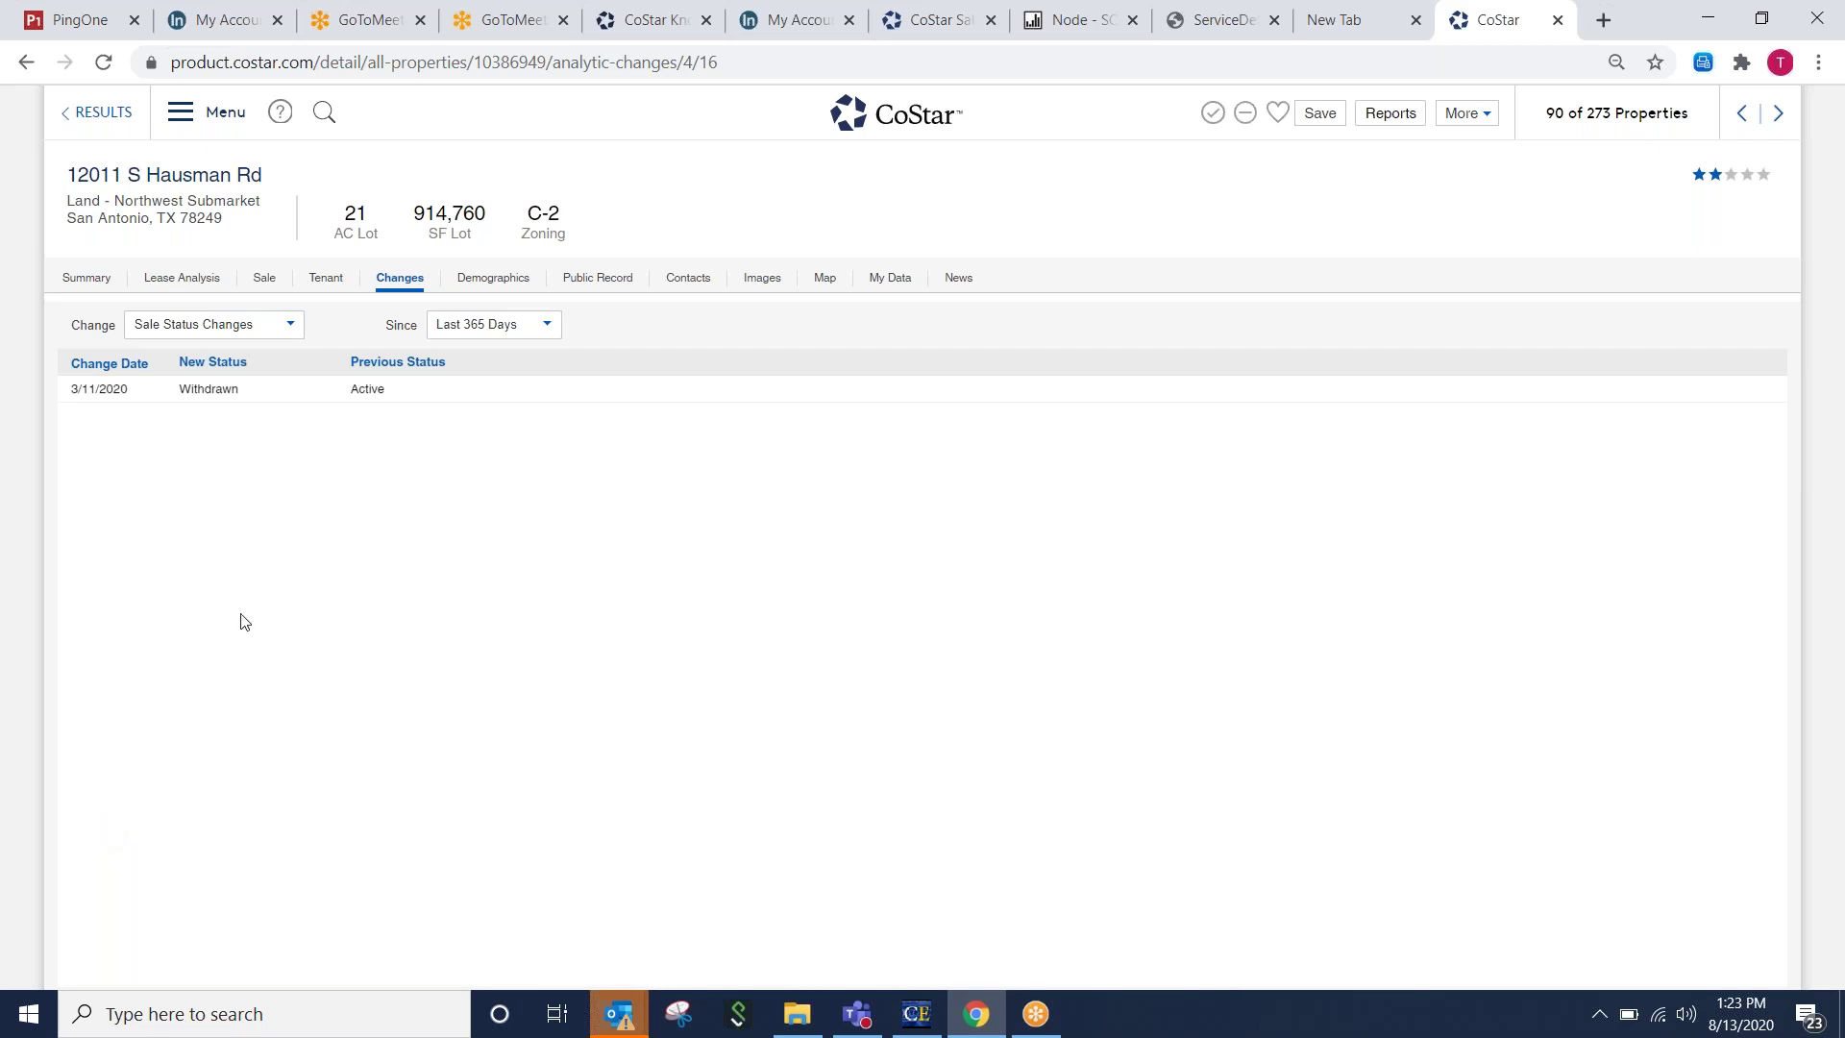
Step: View the 12011 S Hausman Rd contacts and open true owner East Park Properties Llc's directory profile
click(701, 279)
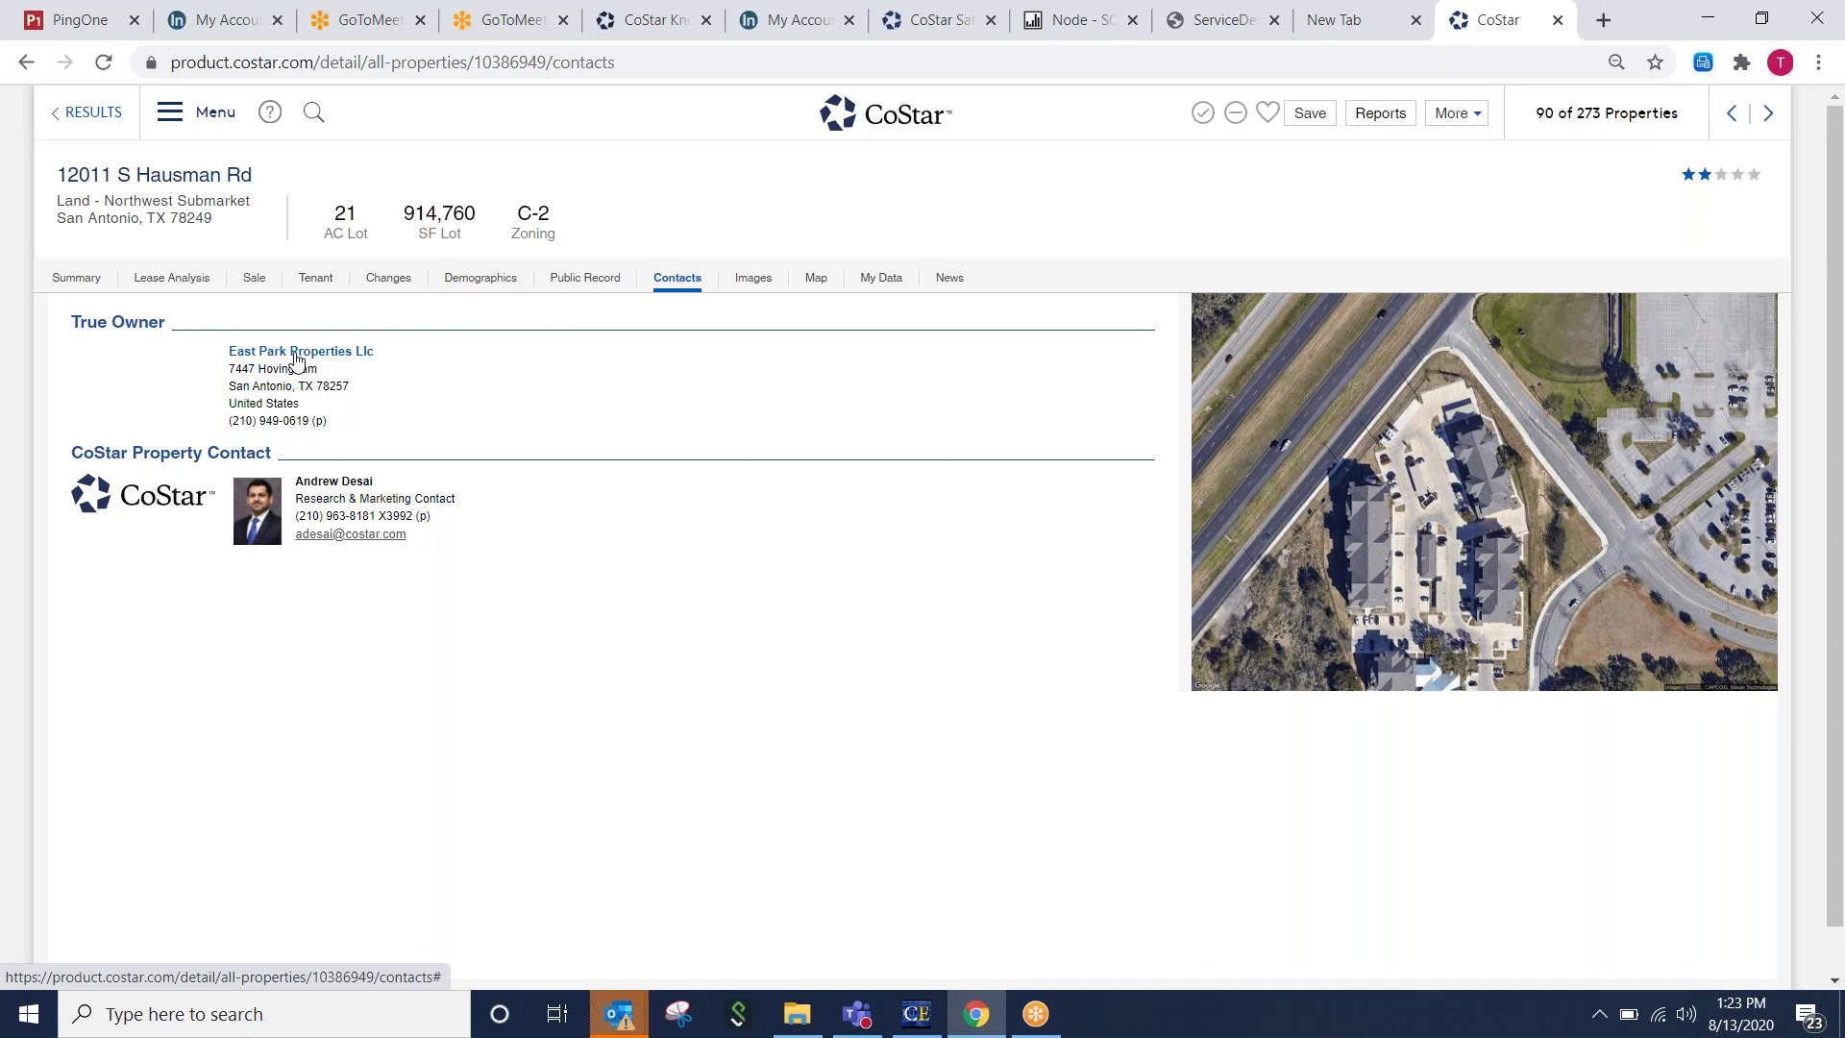
click(297, 360)
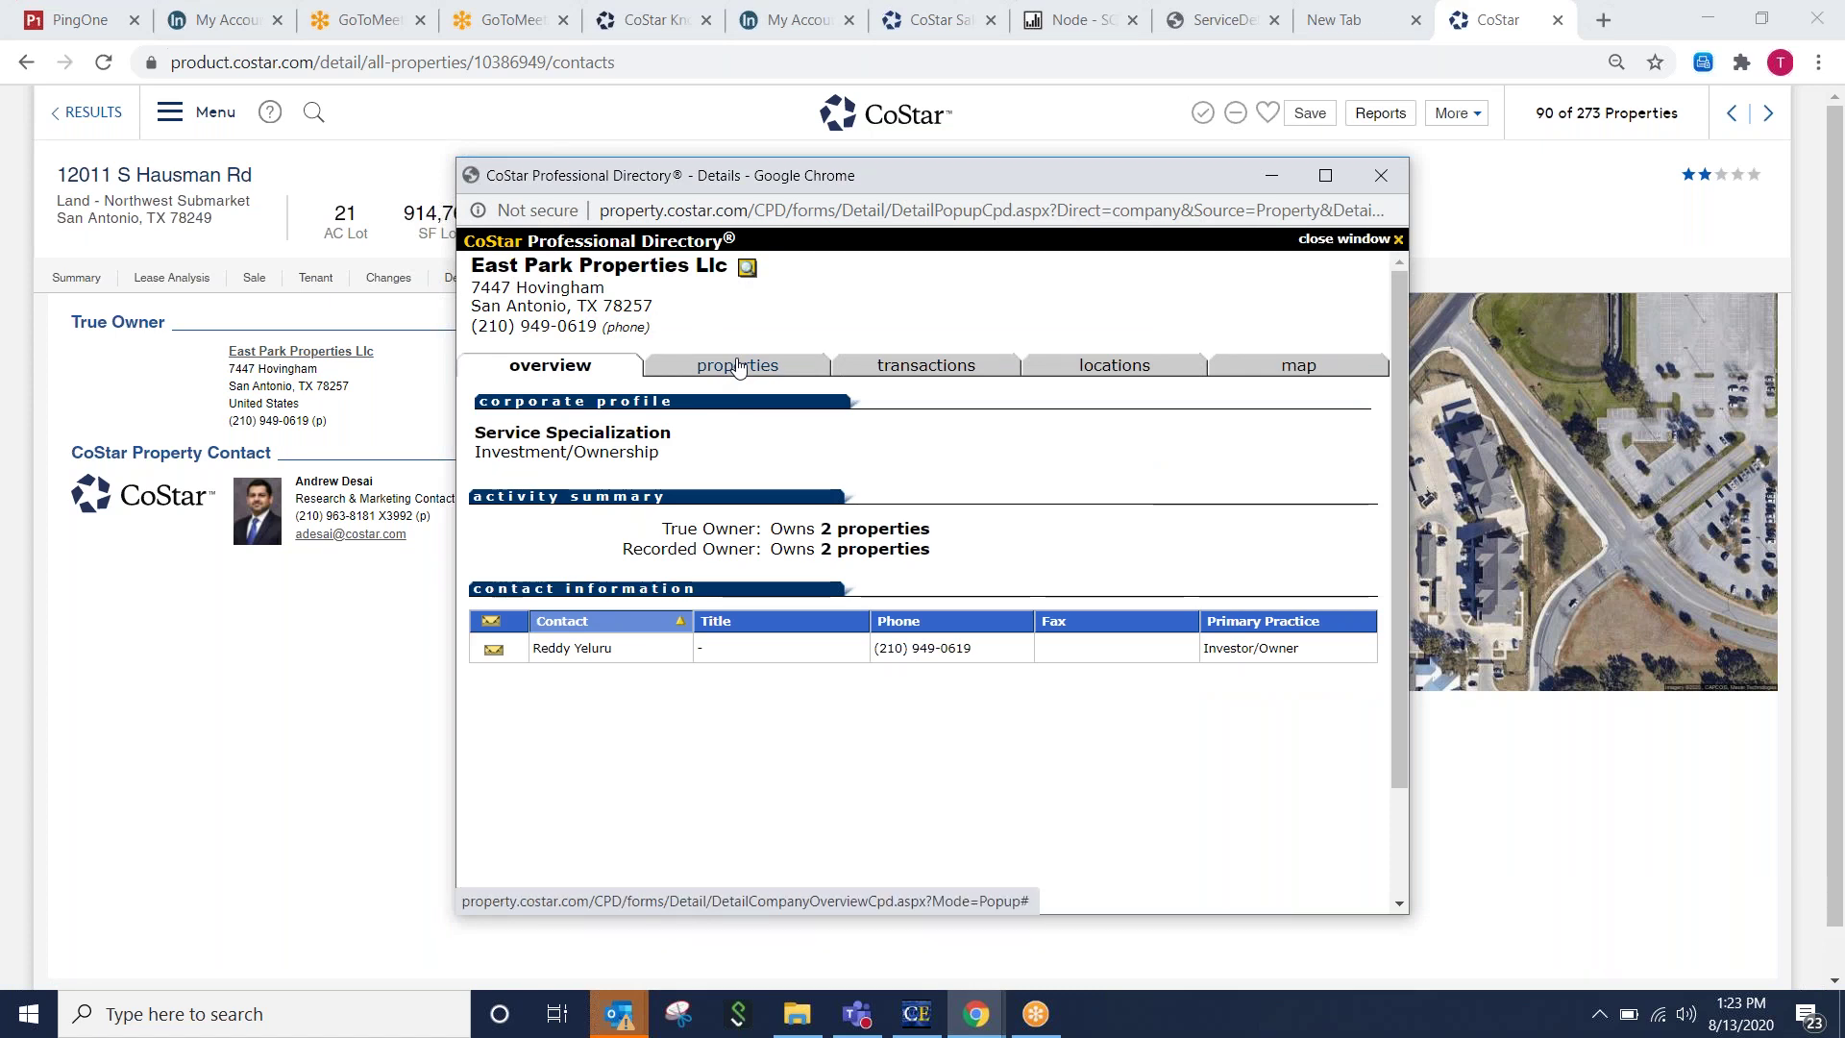
Step: Review East Park Properties Llc's properties and company overview, then close the directory window
click(738, 366)
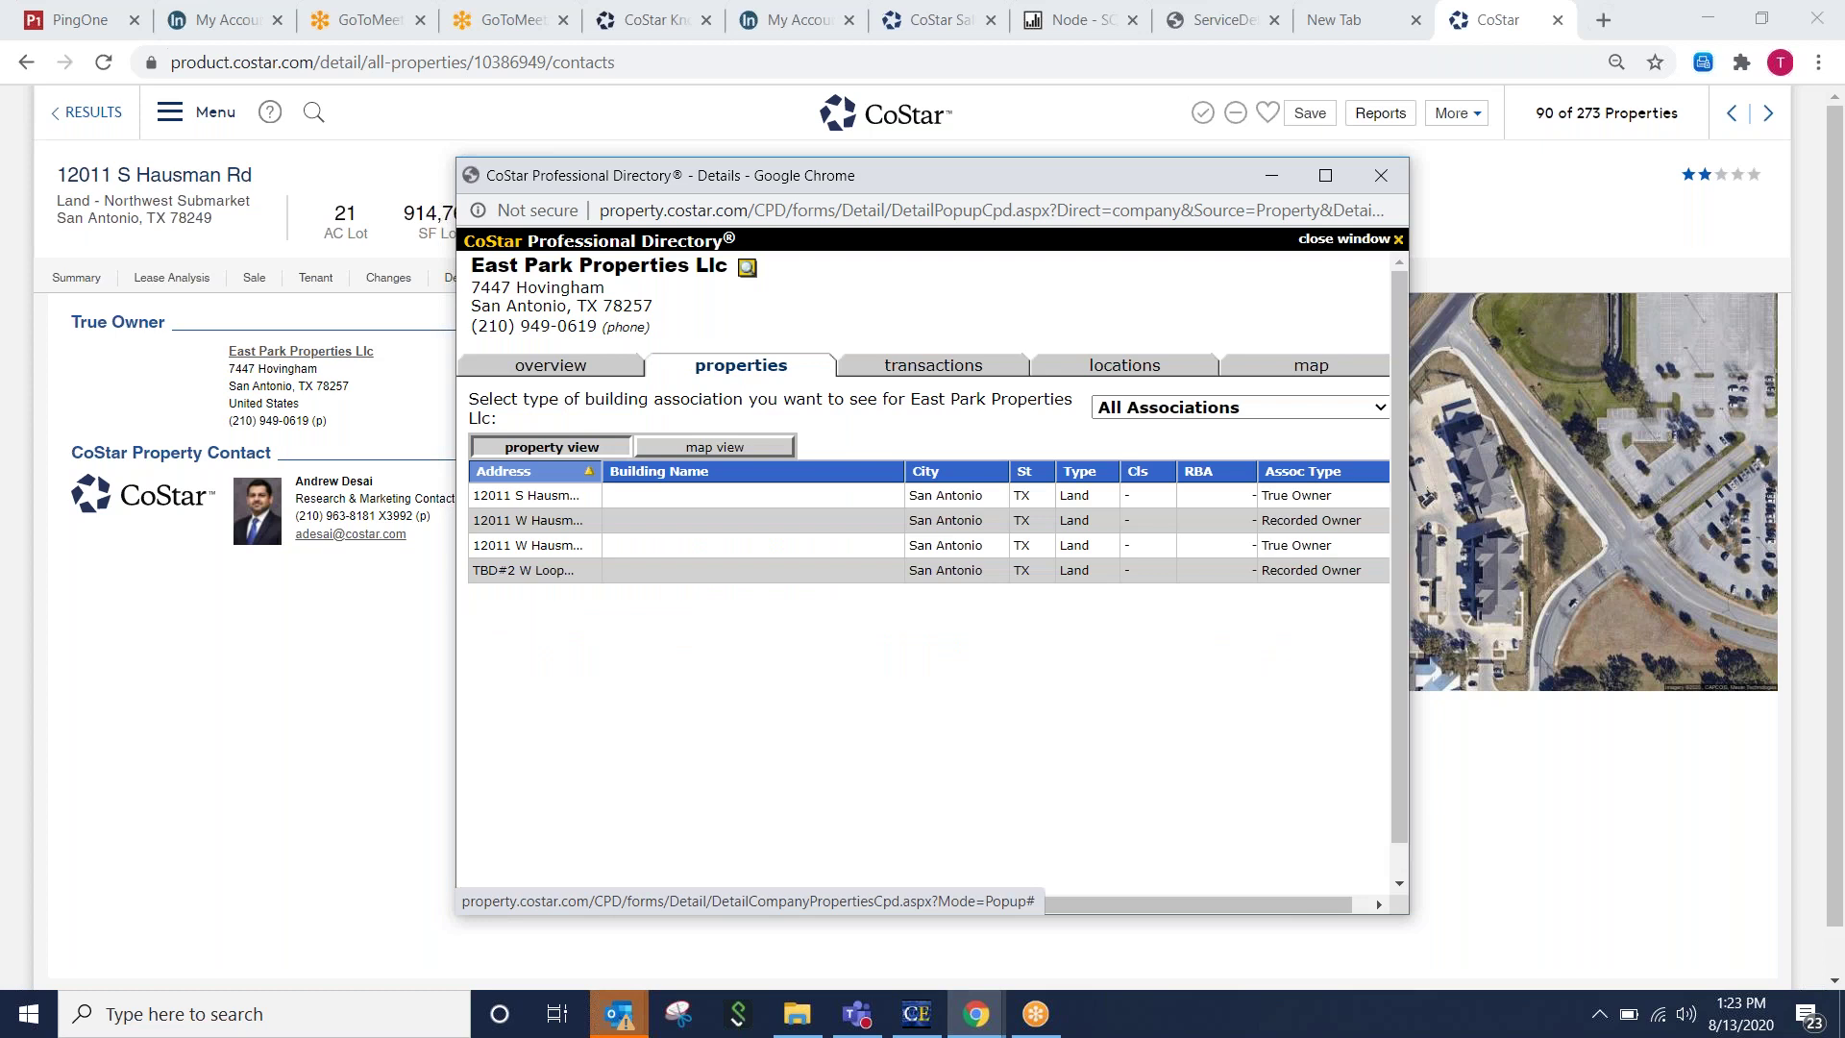
click(575, 369)
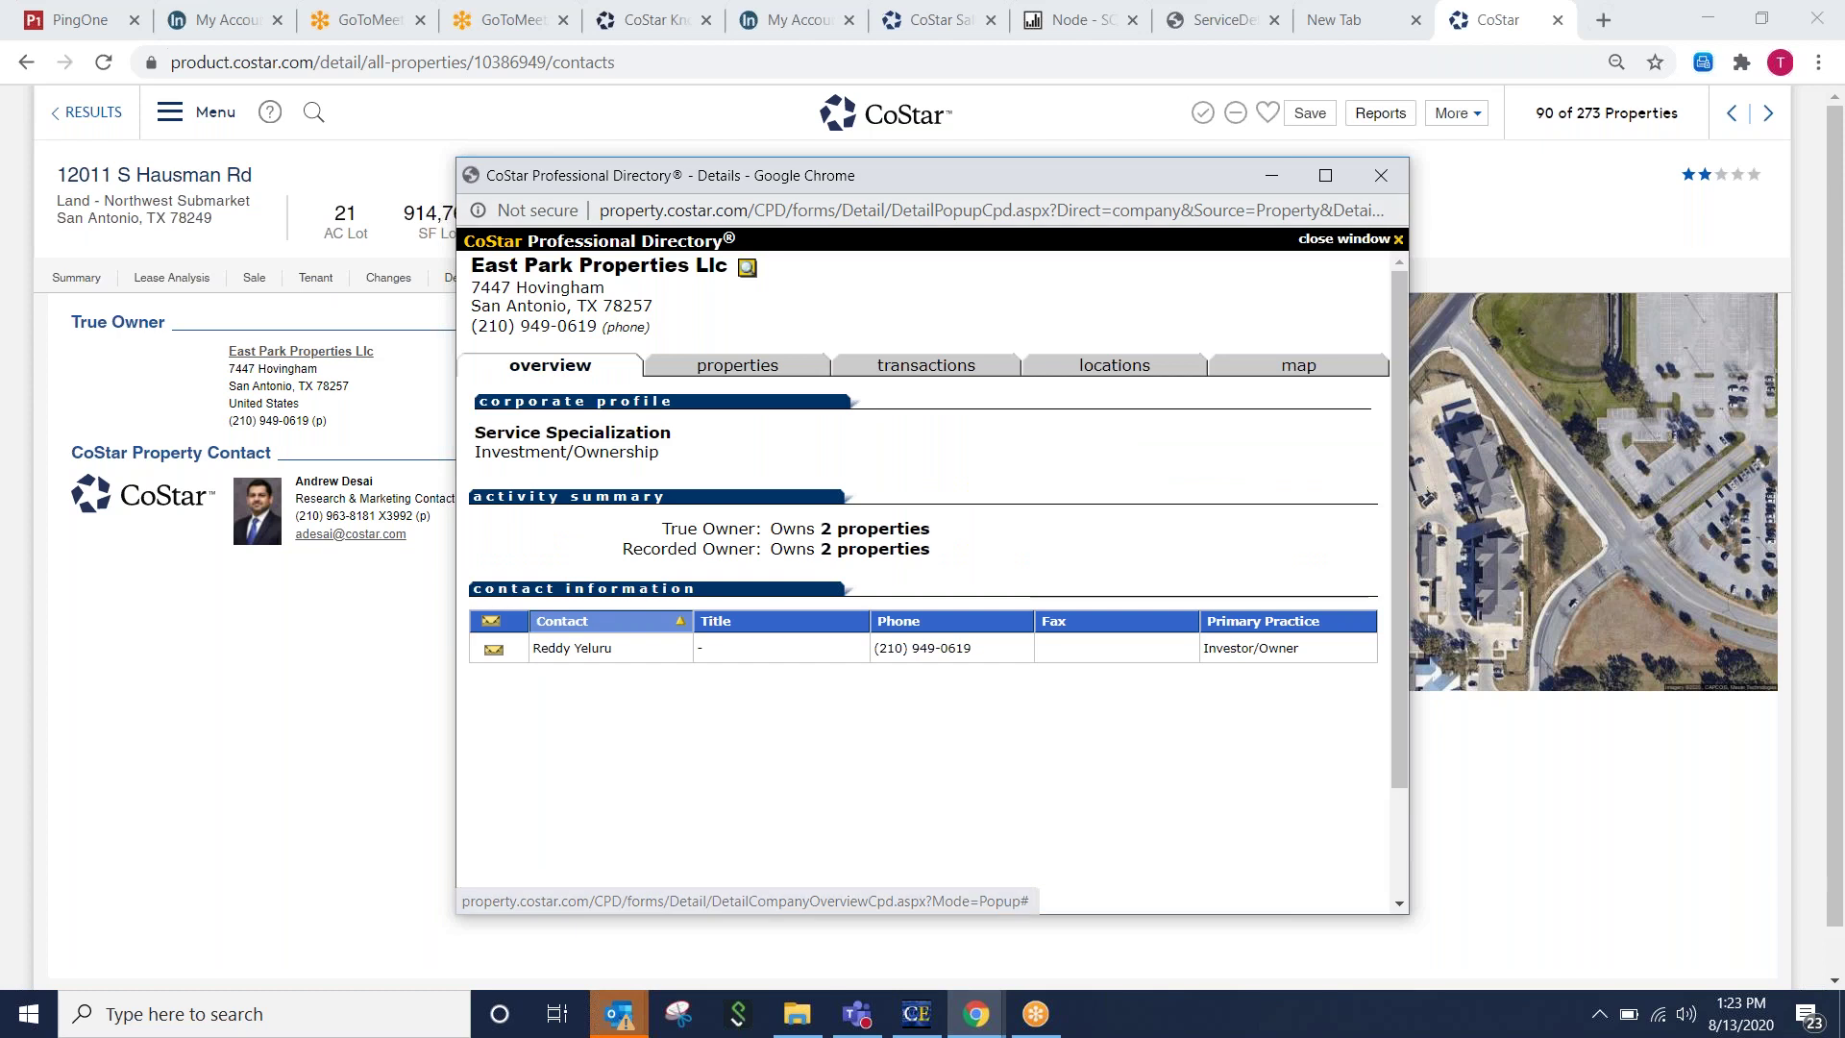
click(1382, 177)
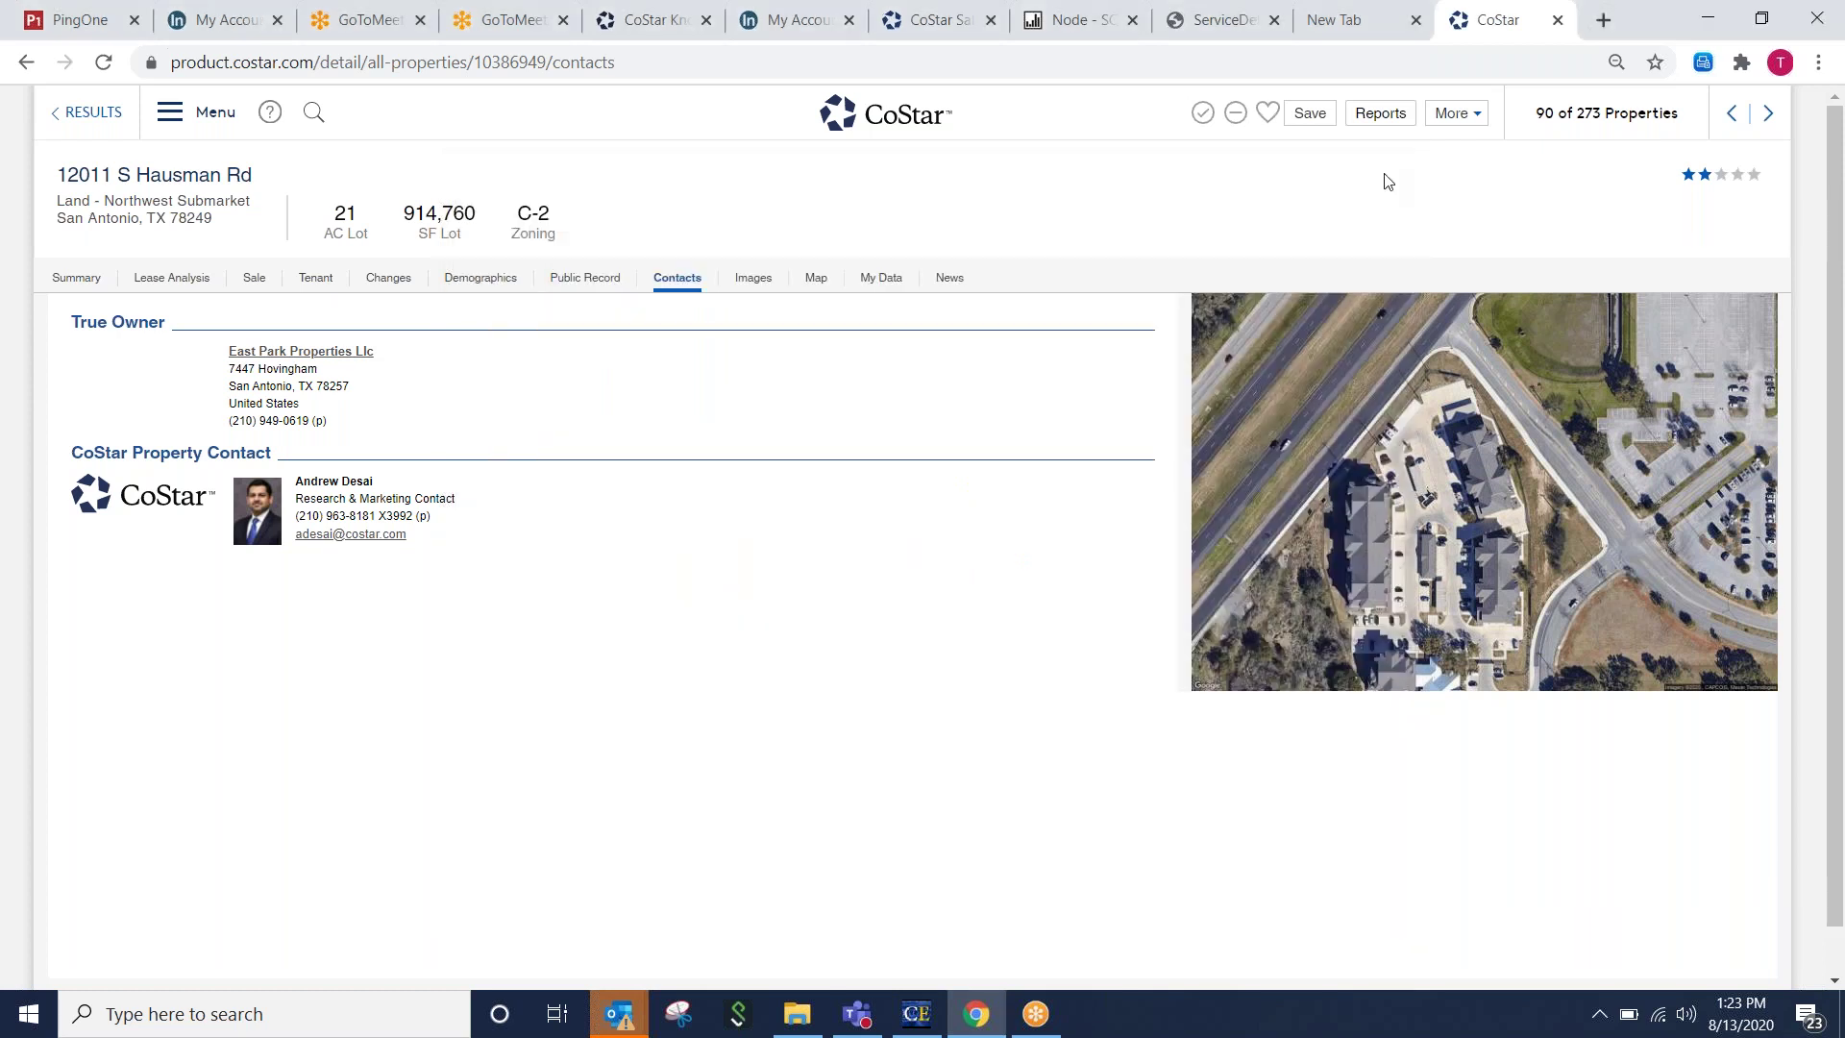
Step: Go back to the results, then to the CoStar home page, bringing up the Public Record menu
click(86, 117)
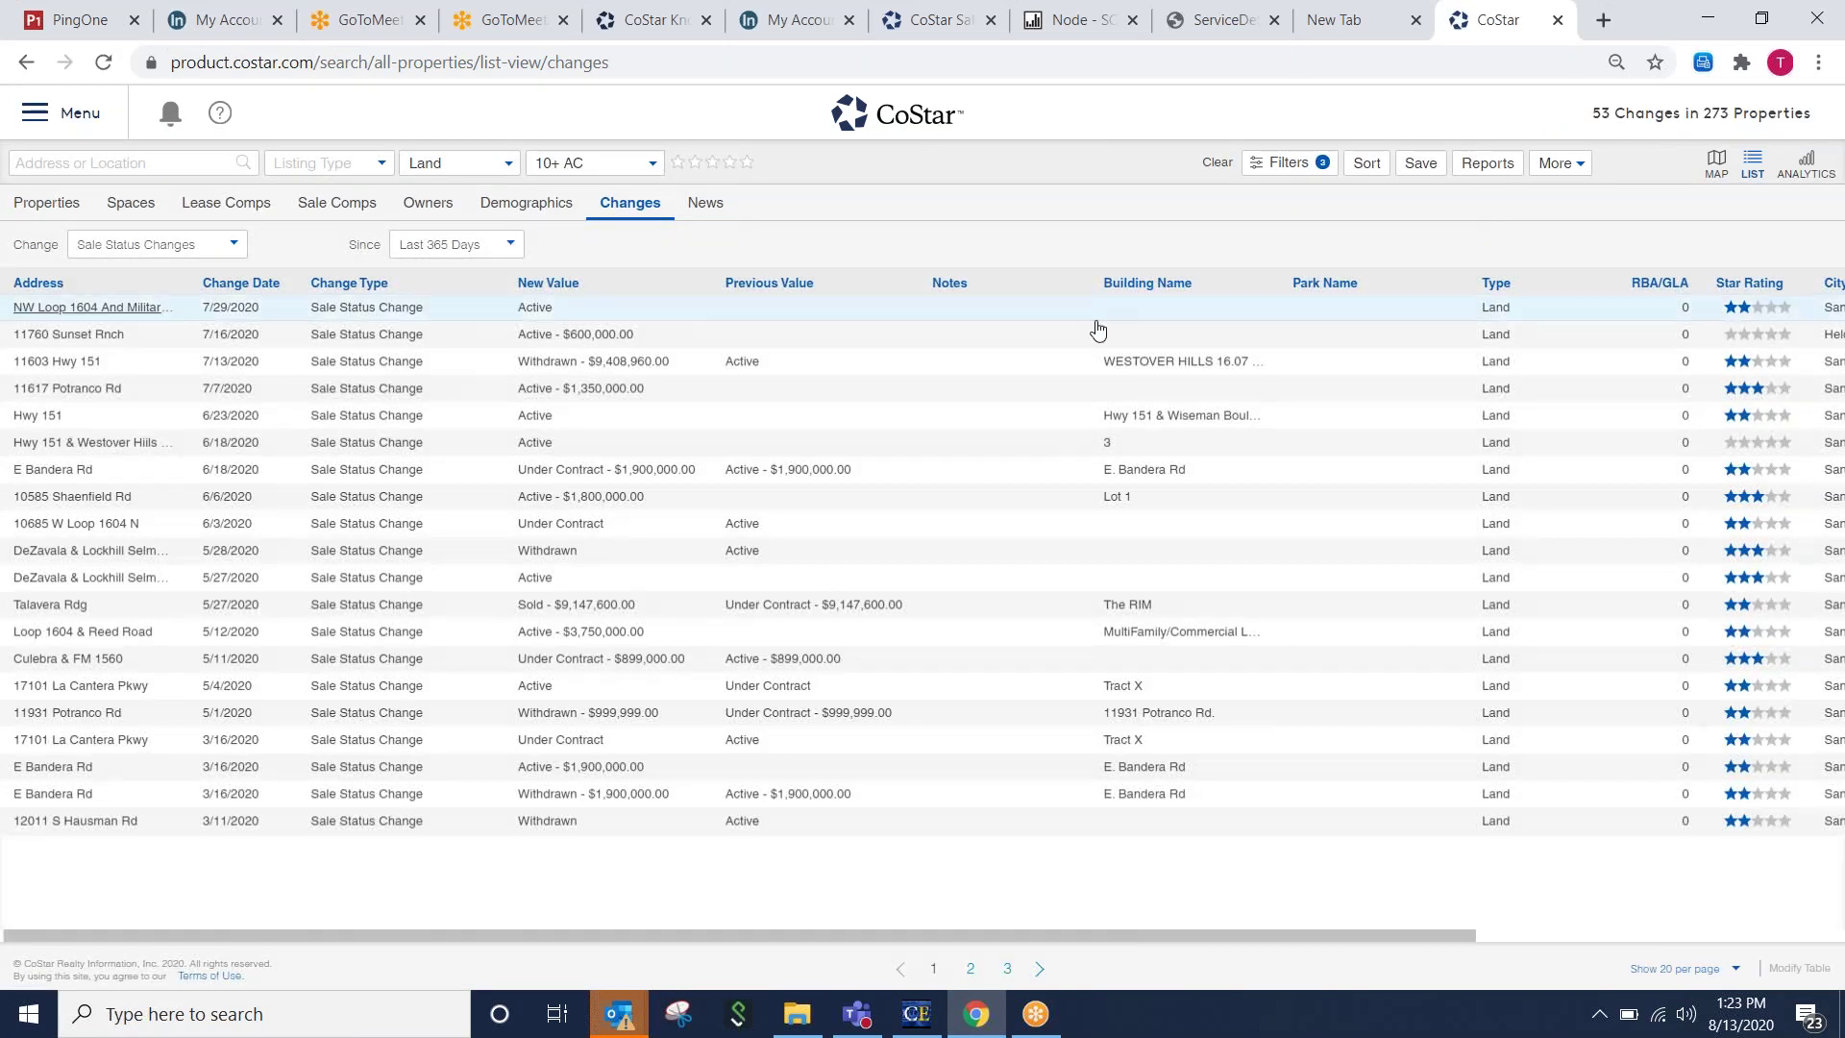
click(844, 120)
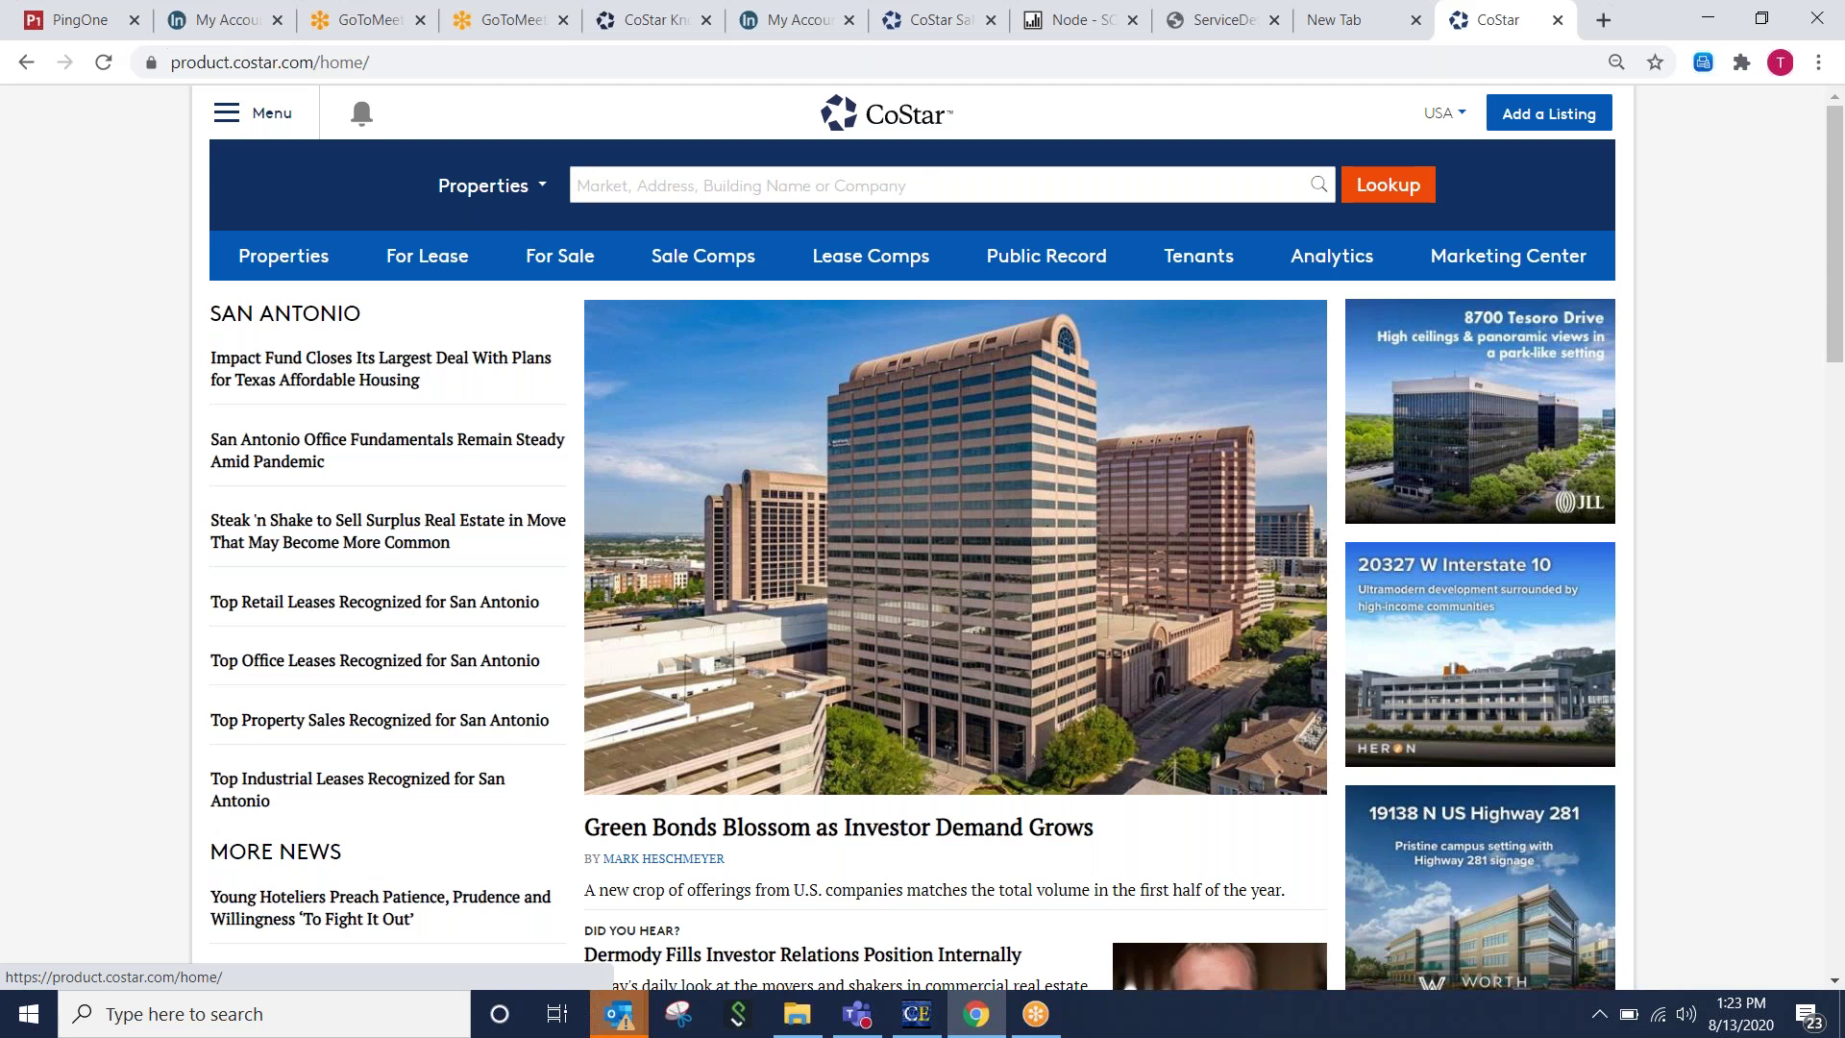
mouse_move(1030, 262)
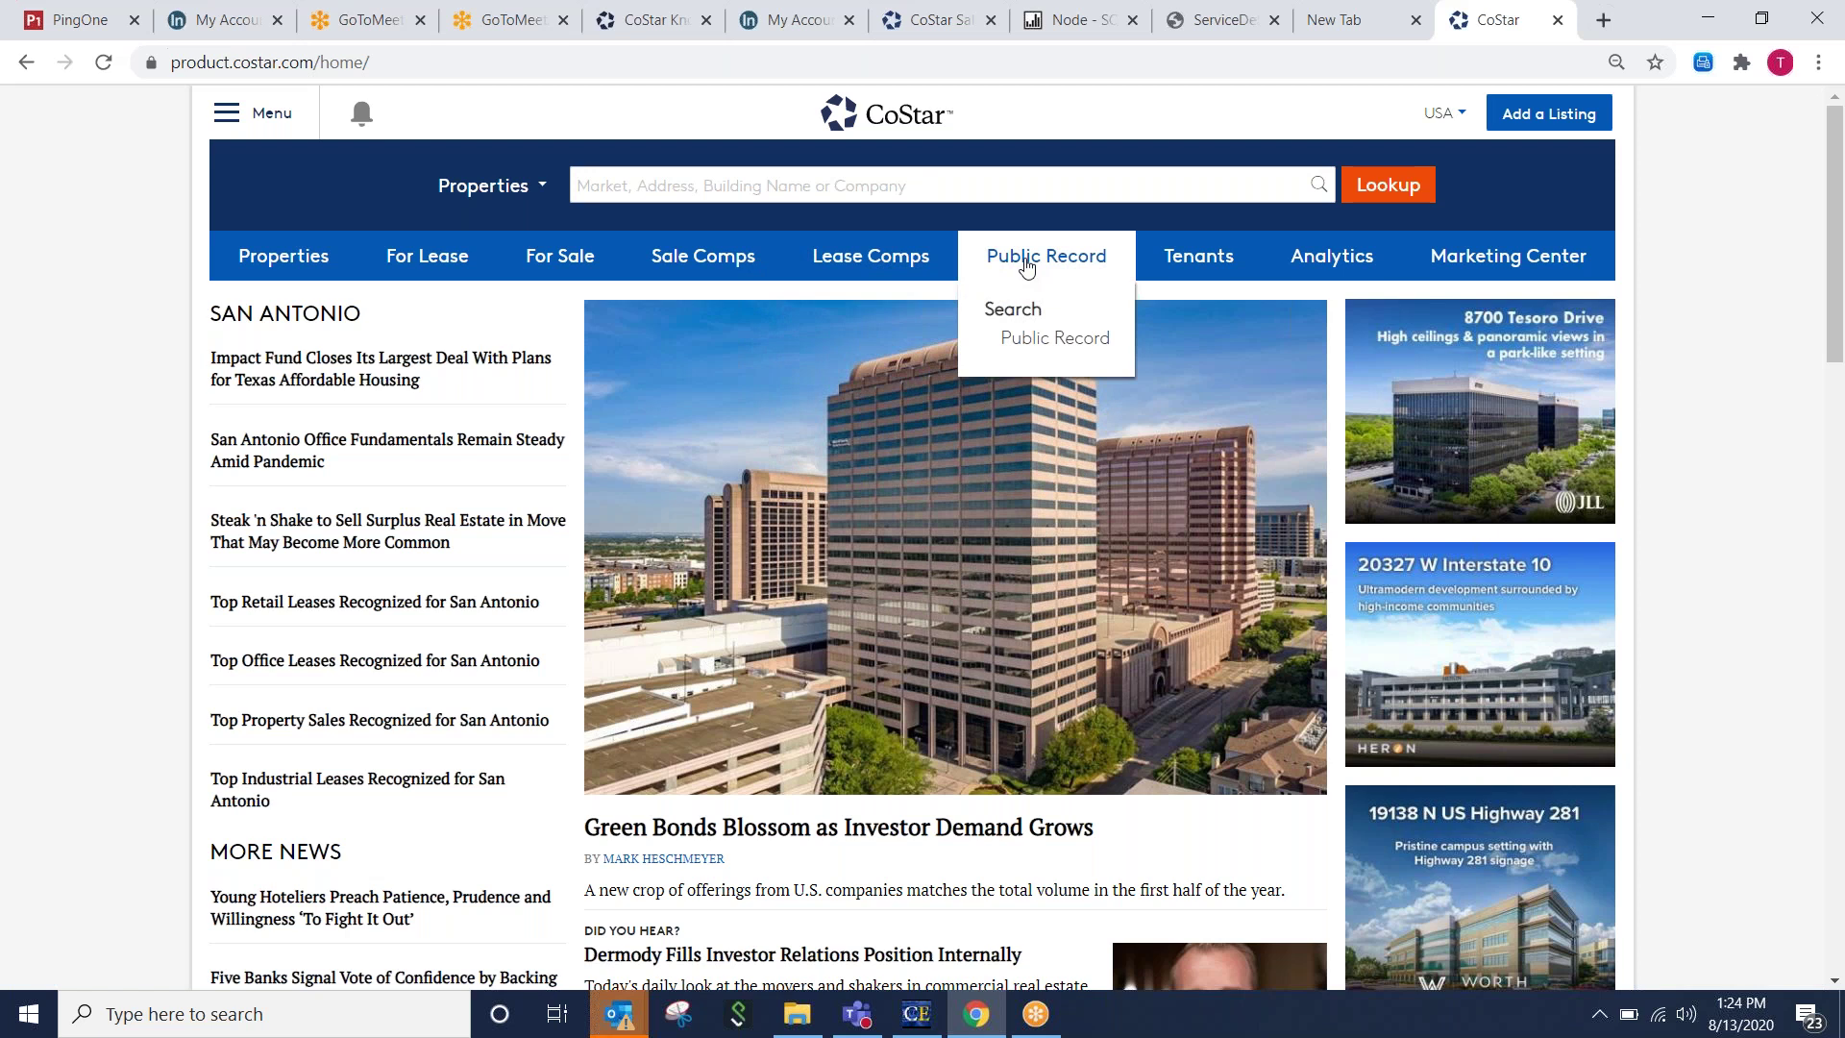
Step: Open the Public Record parcel search and zoom into the Colony Dr / Wurzbach Rd area (80 parcels)
click(1027, 268)
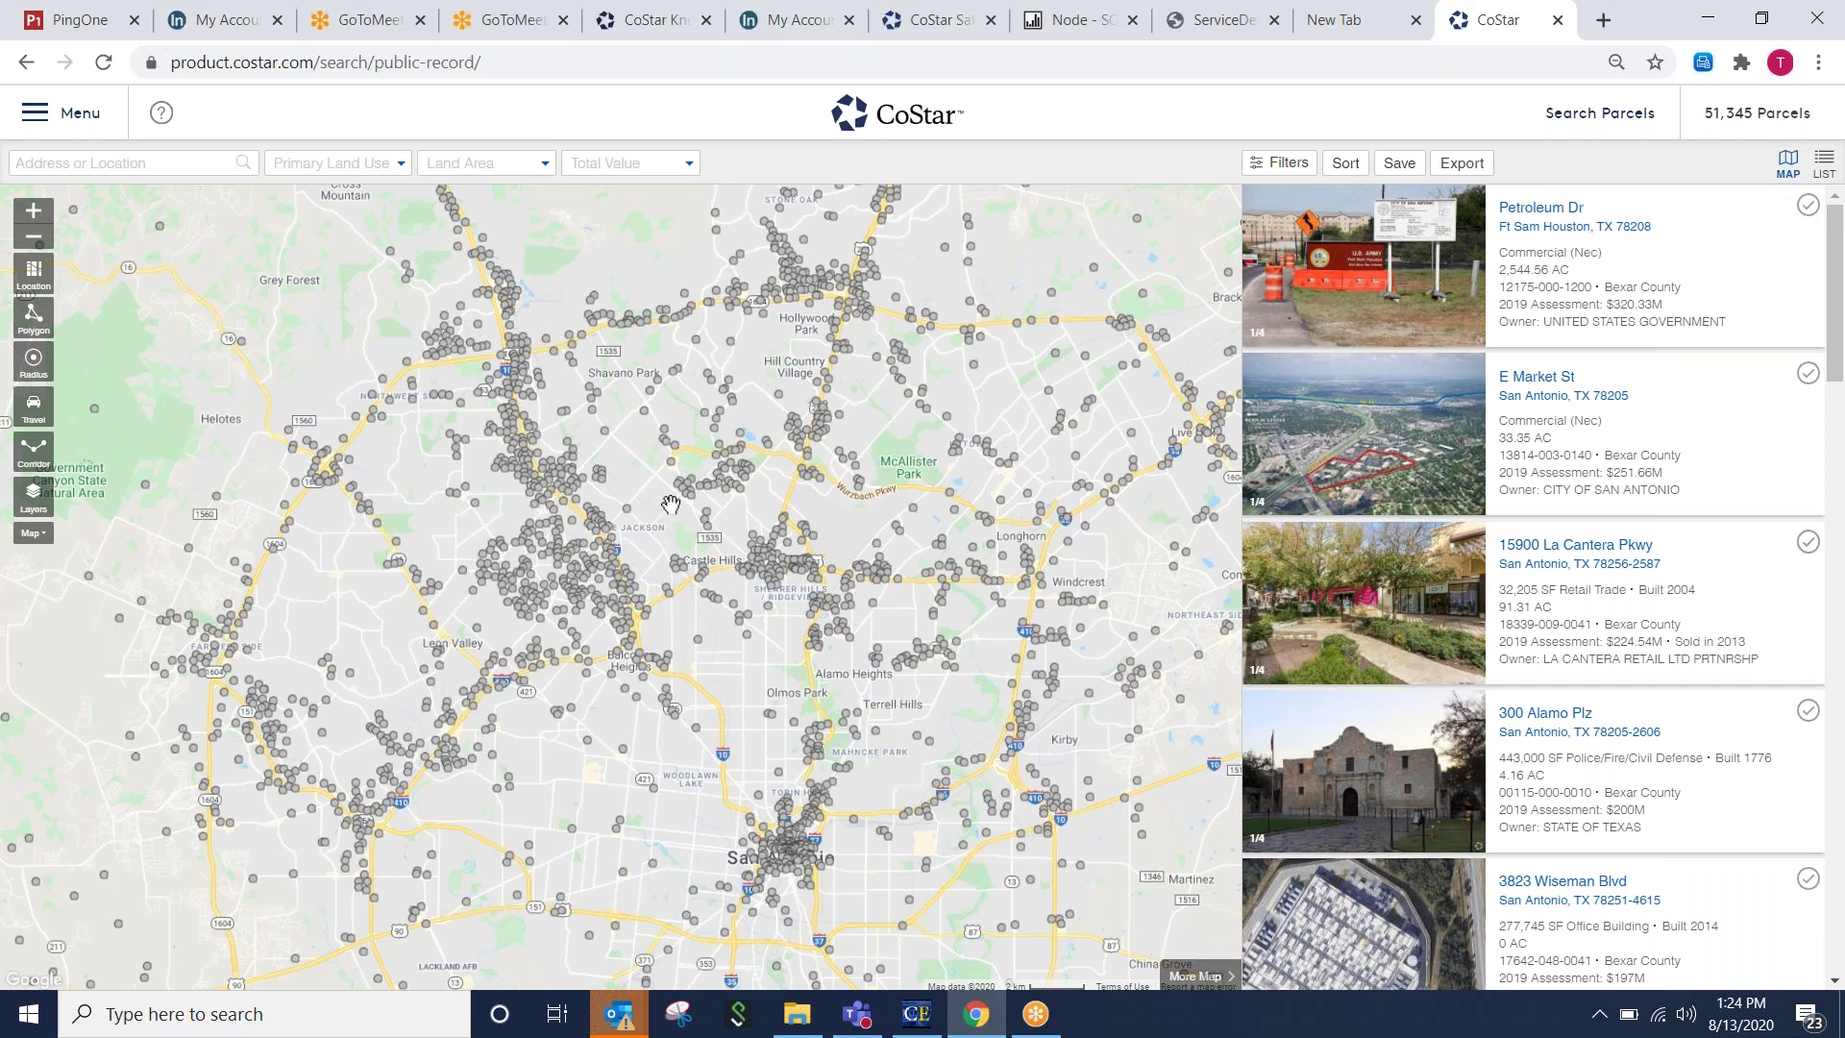
scroll(671, 504, up, 2)
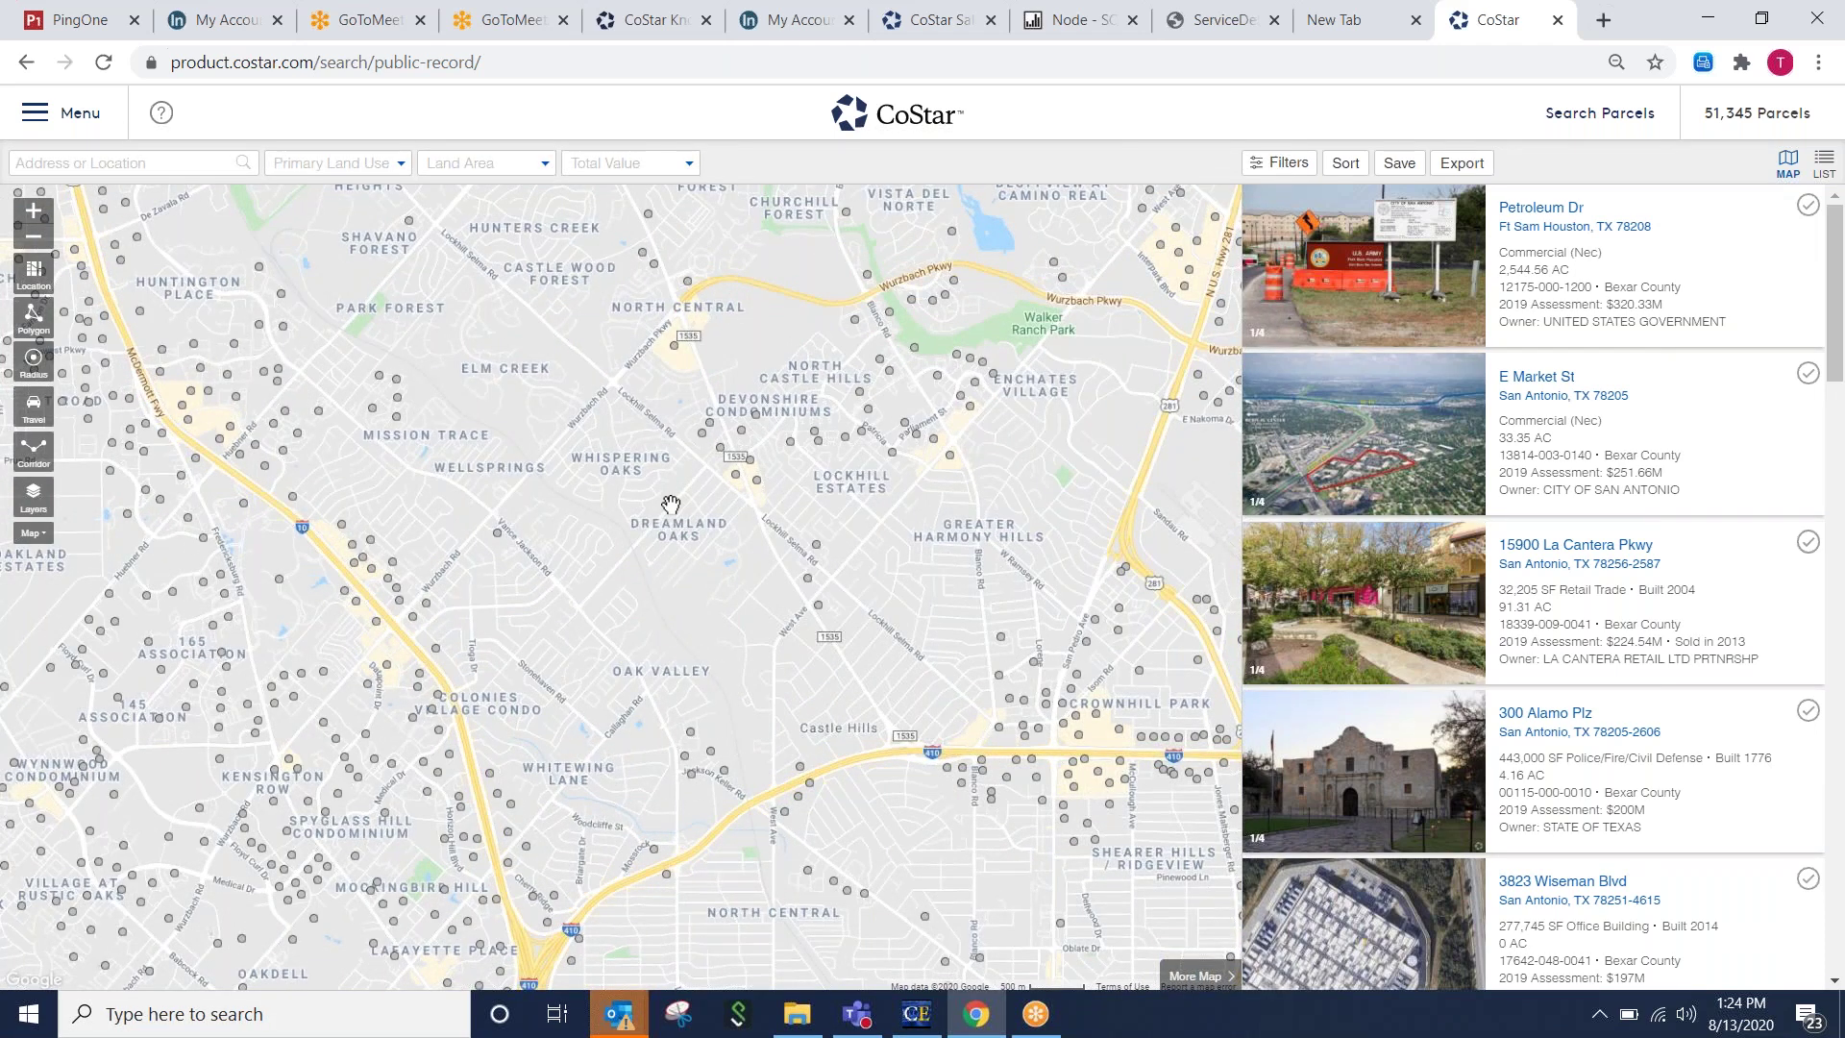
scroll(671, 505, up, 1)
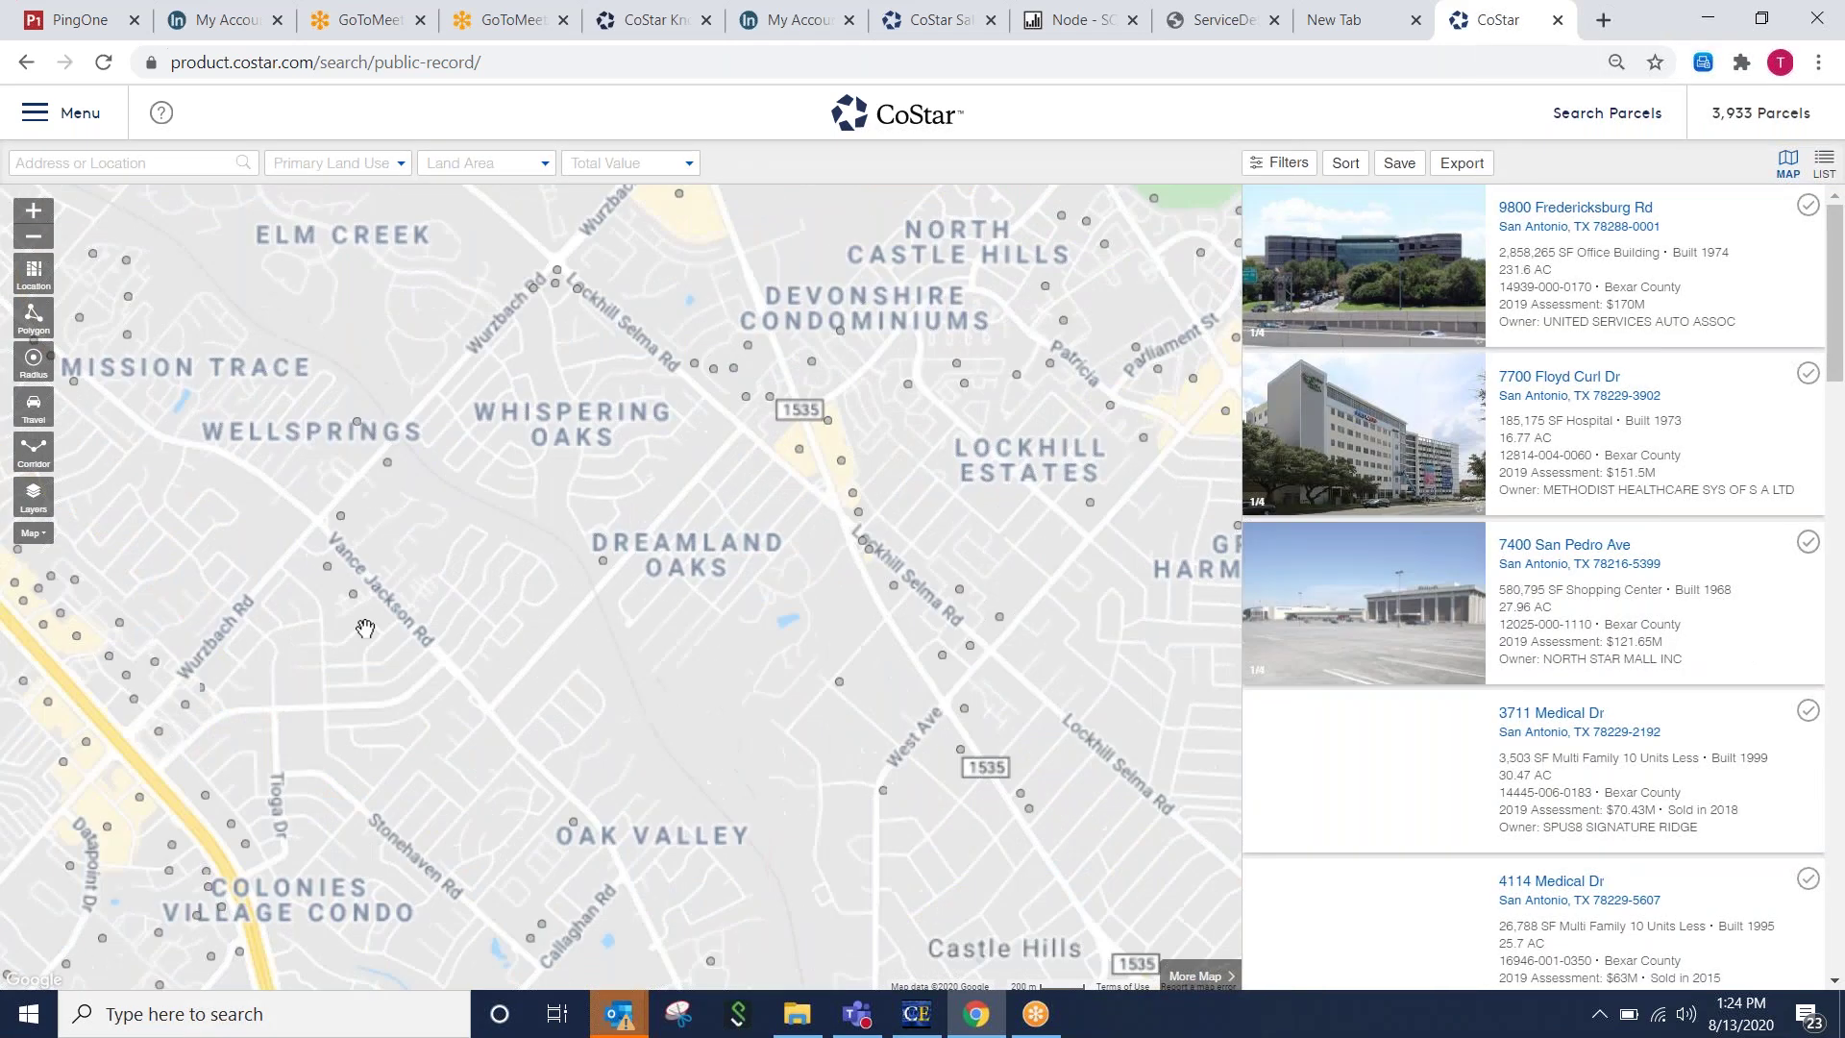
drag(317, 678, 702, 575)
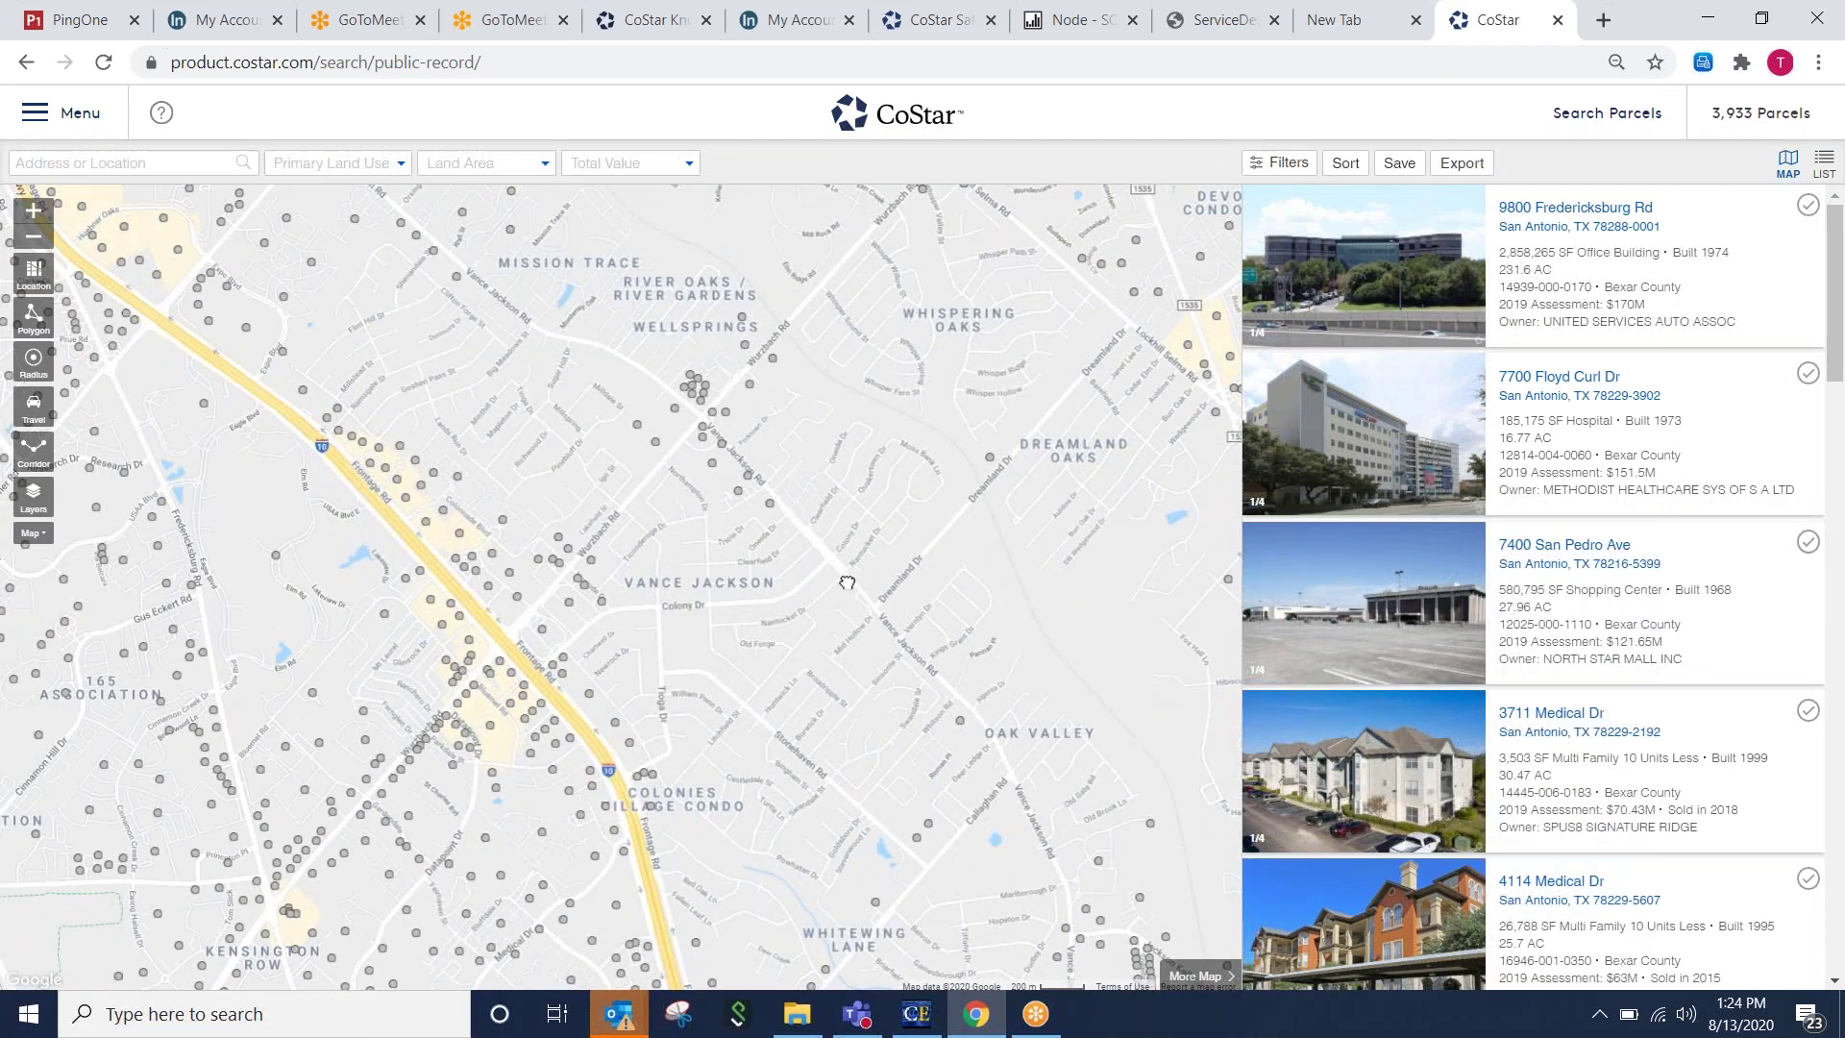
drag(846, 582, 1048, 571)
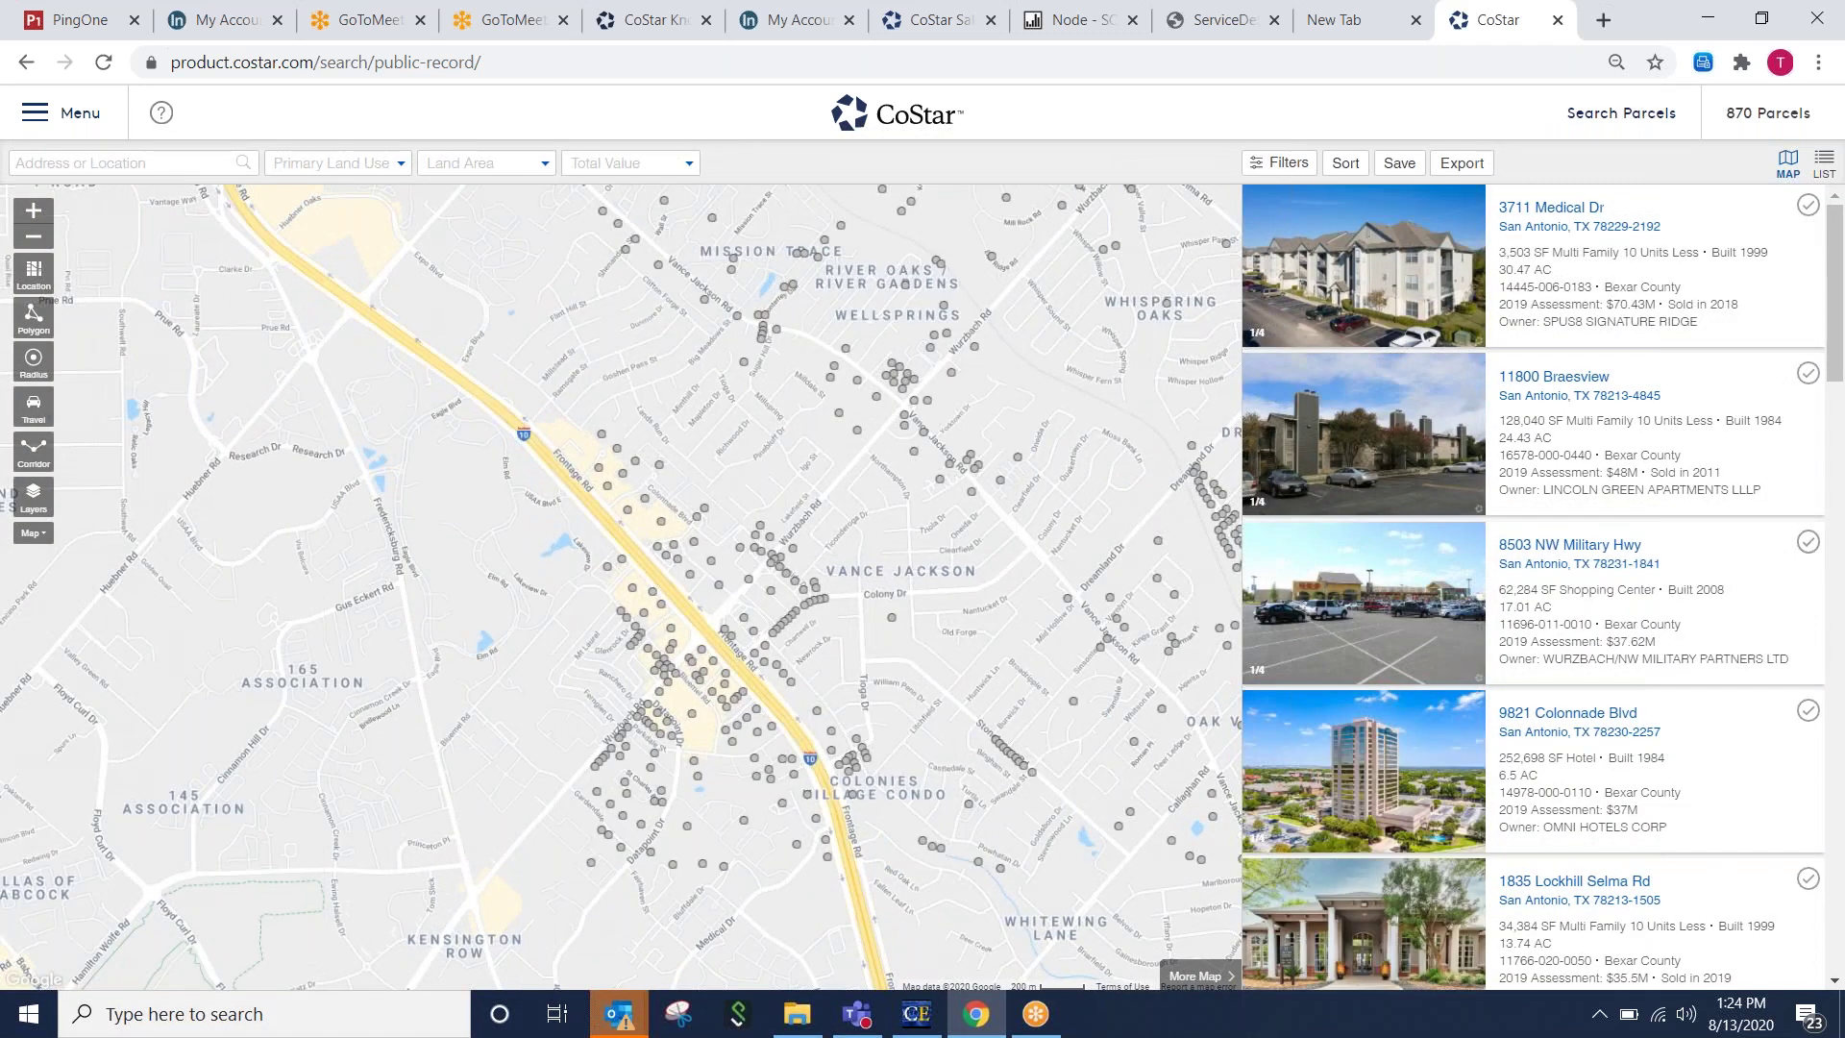
scroll(841, 578, up, 2)
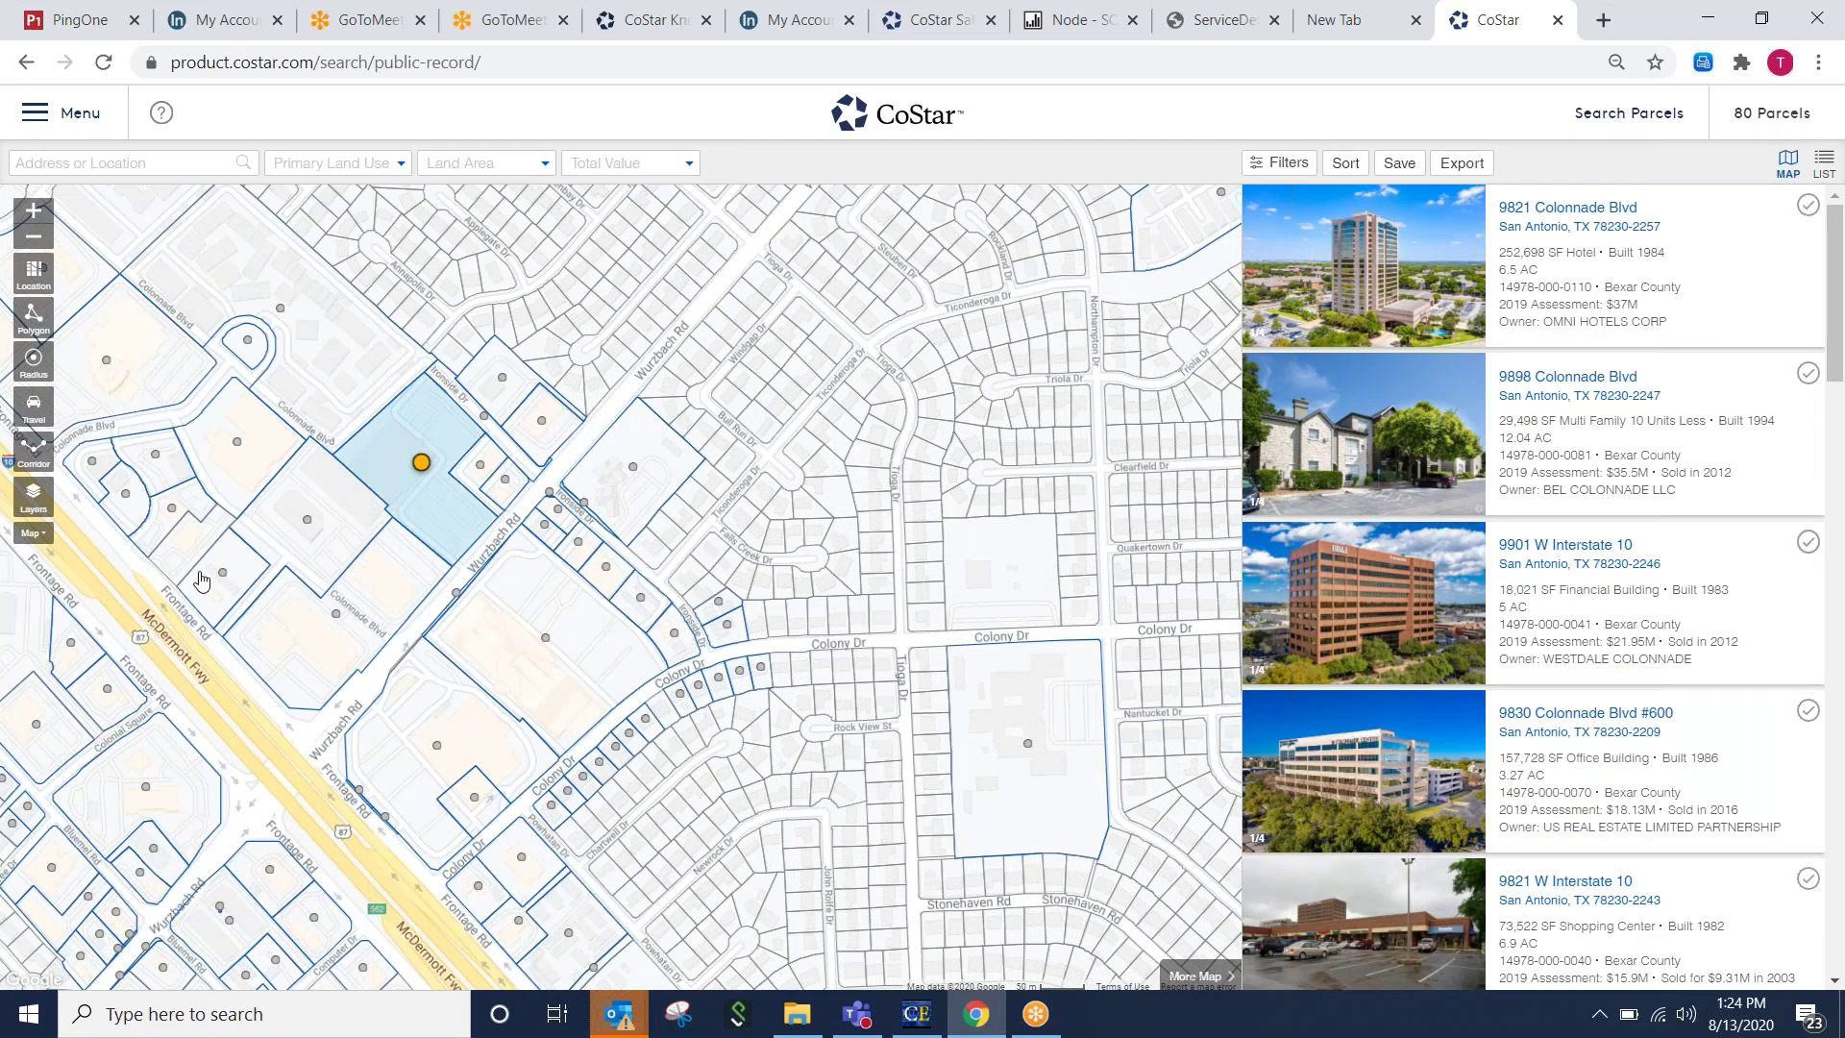
Step: Switch the map to aerial imagery, checking the Primary Land Use list without choosing
click(30, 535)
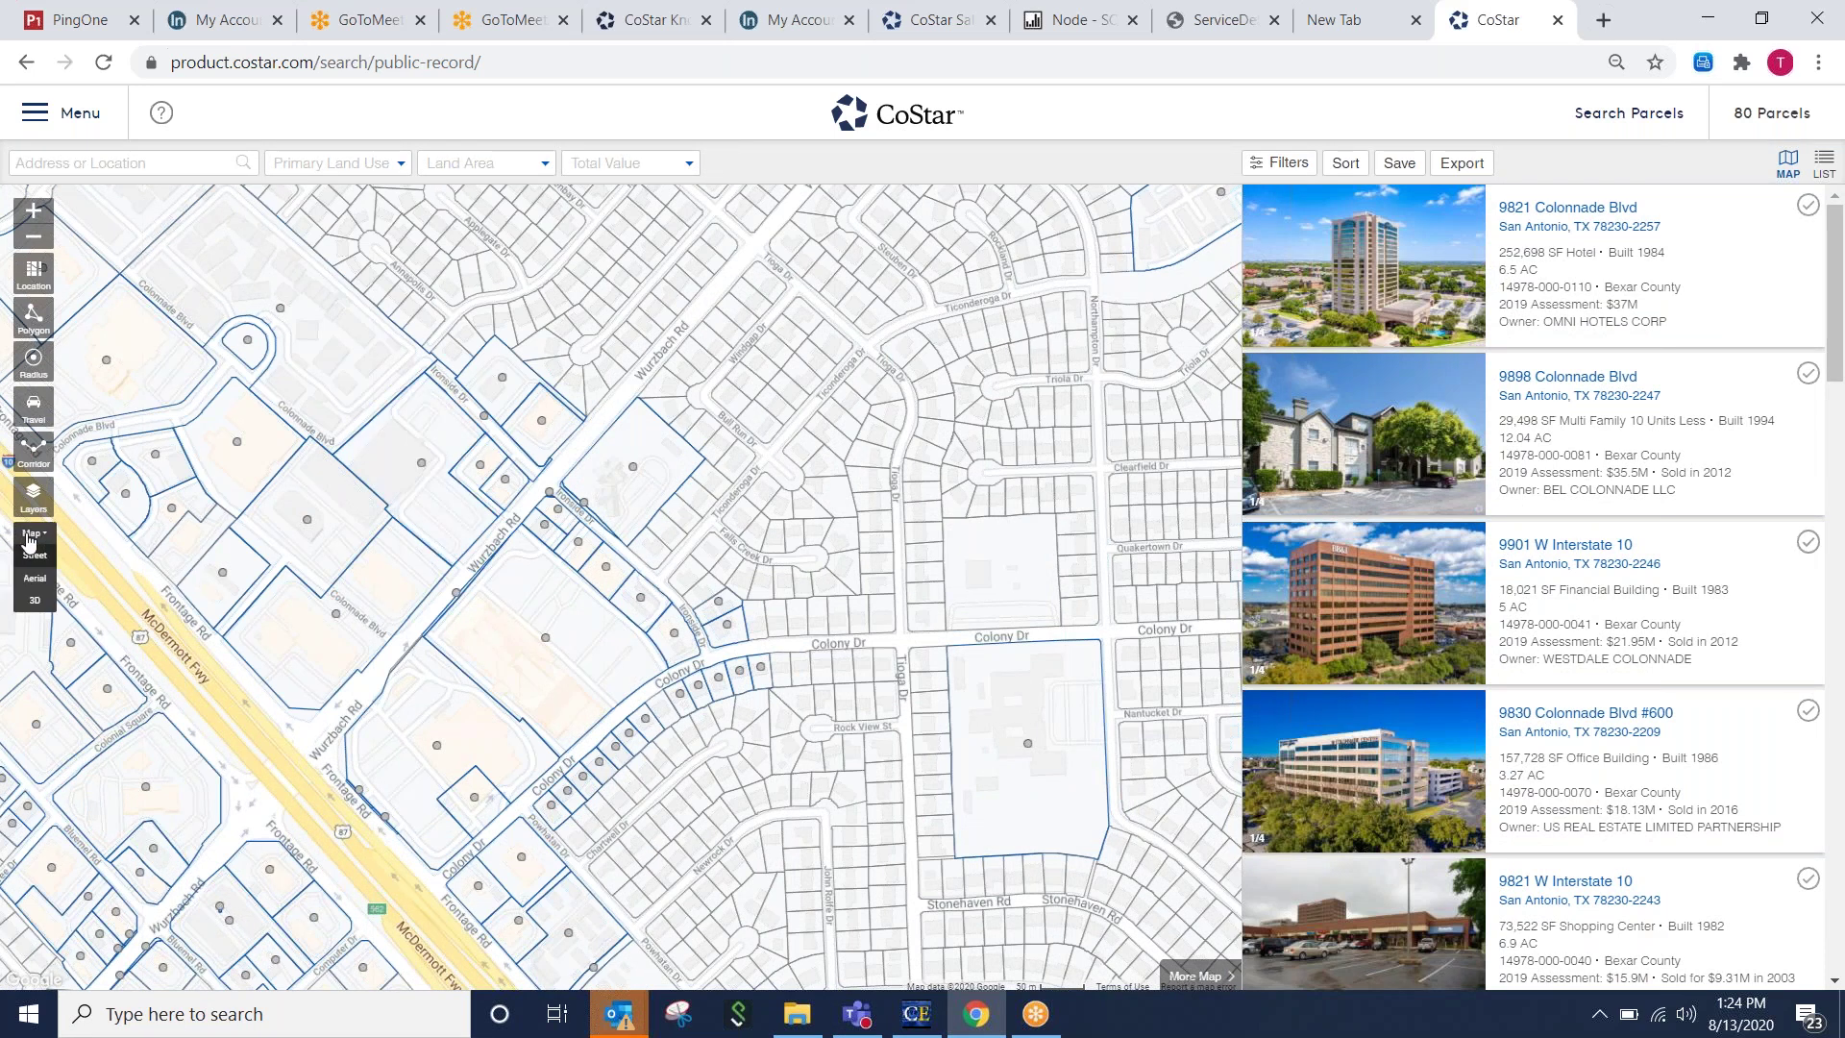
mouse_move(38, 581)
click(36, 579)
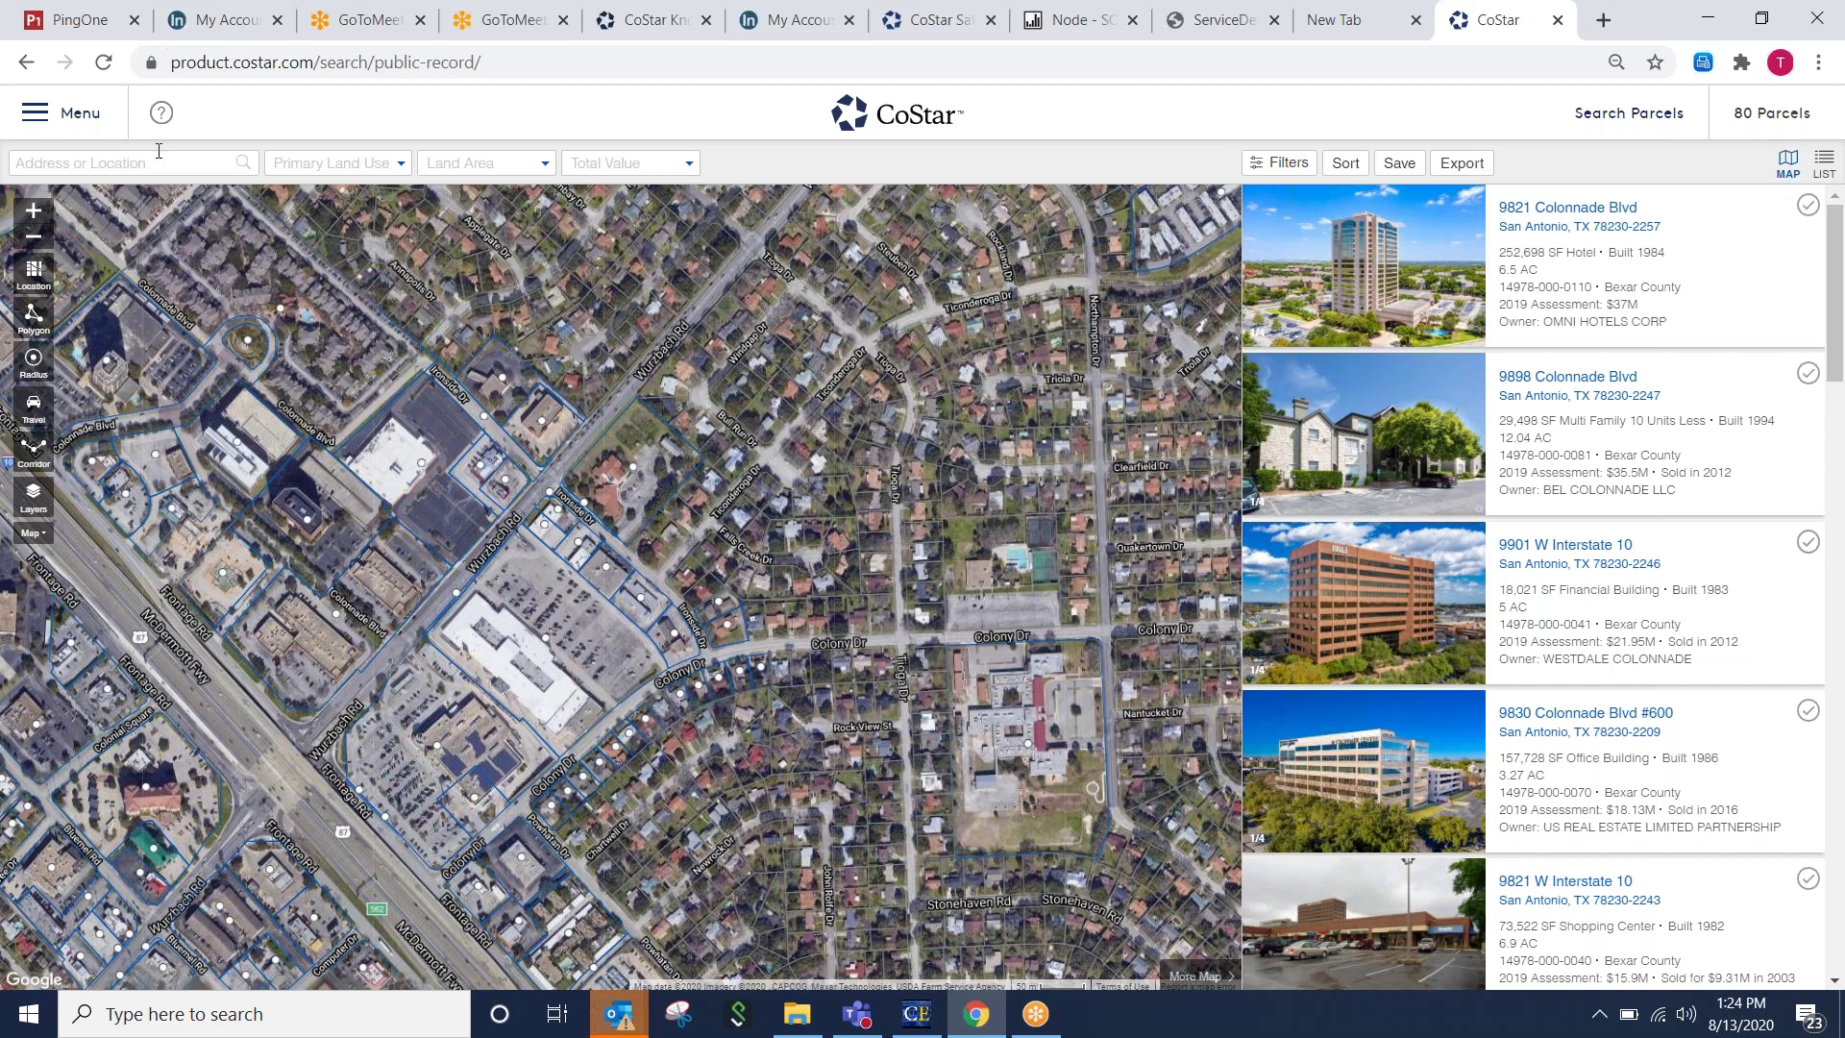
click(401, 168)
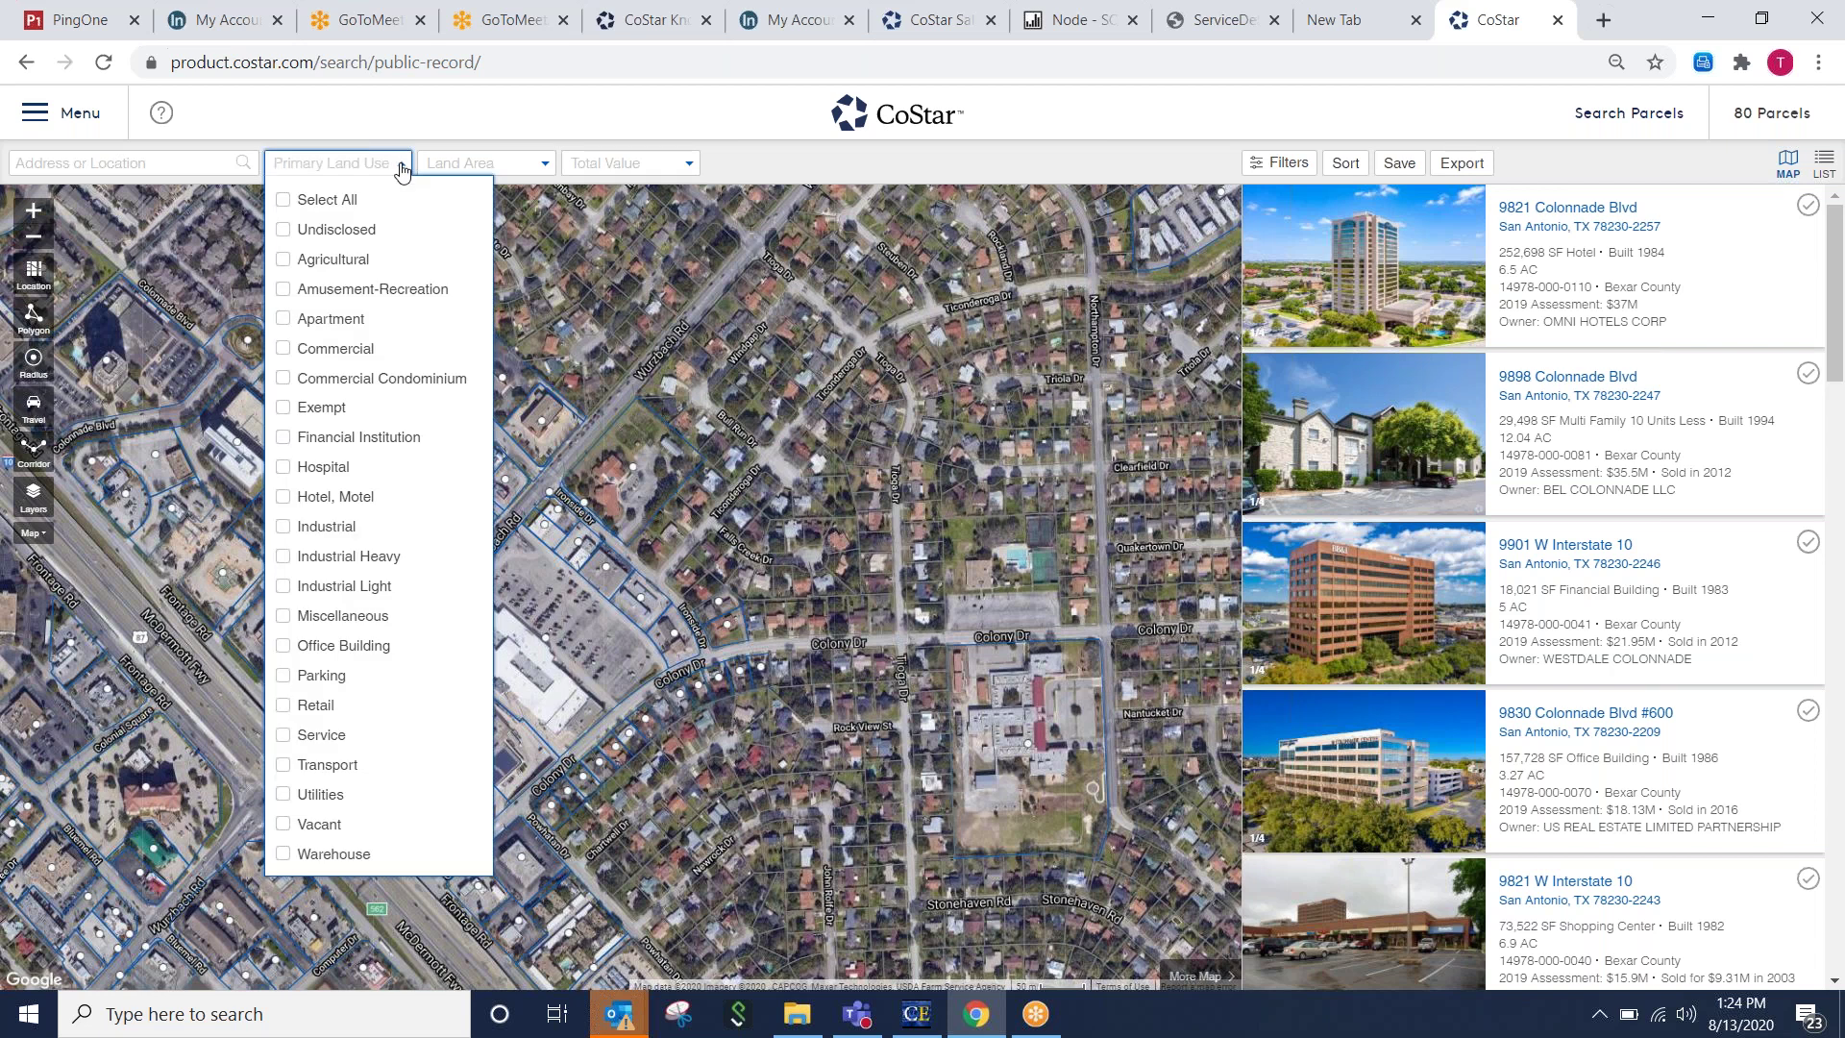
click(402, 168)
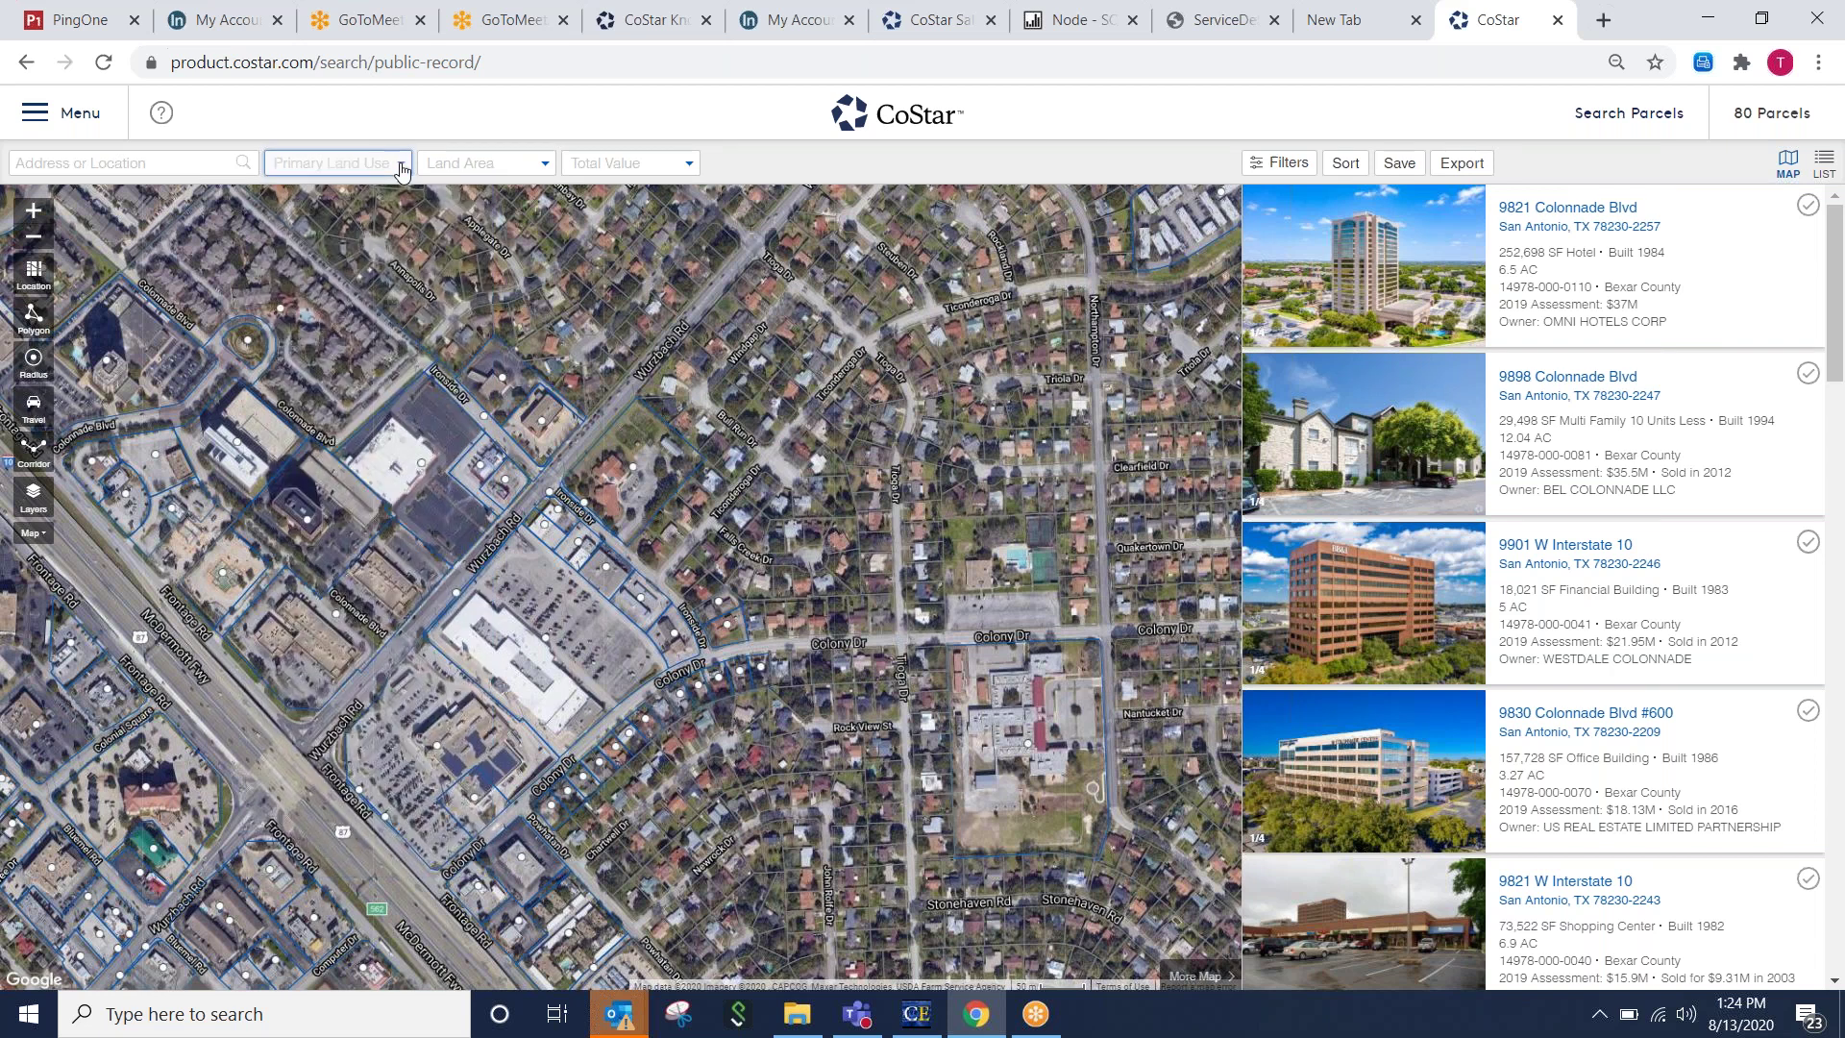
click(552, 351)
scroll(552, 350, down, 2)
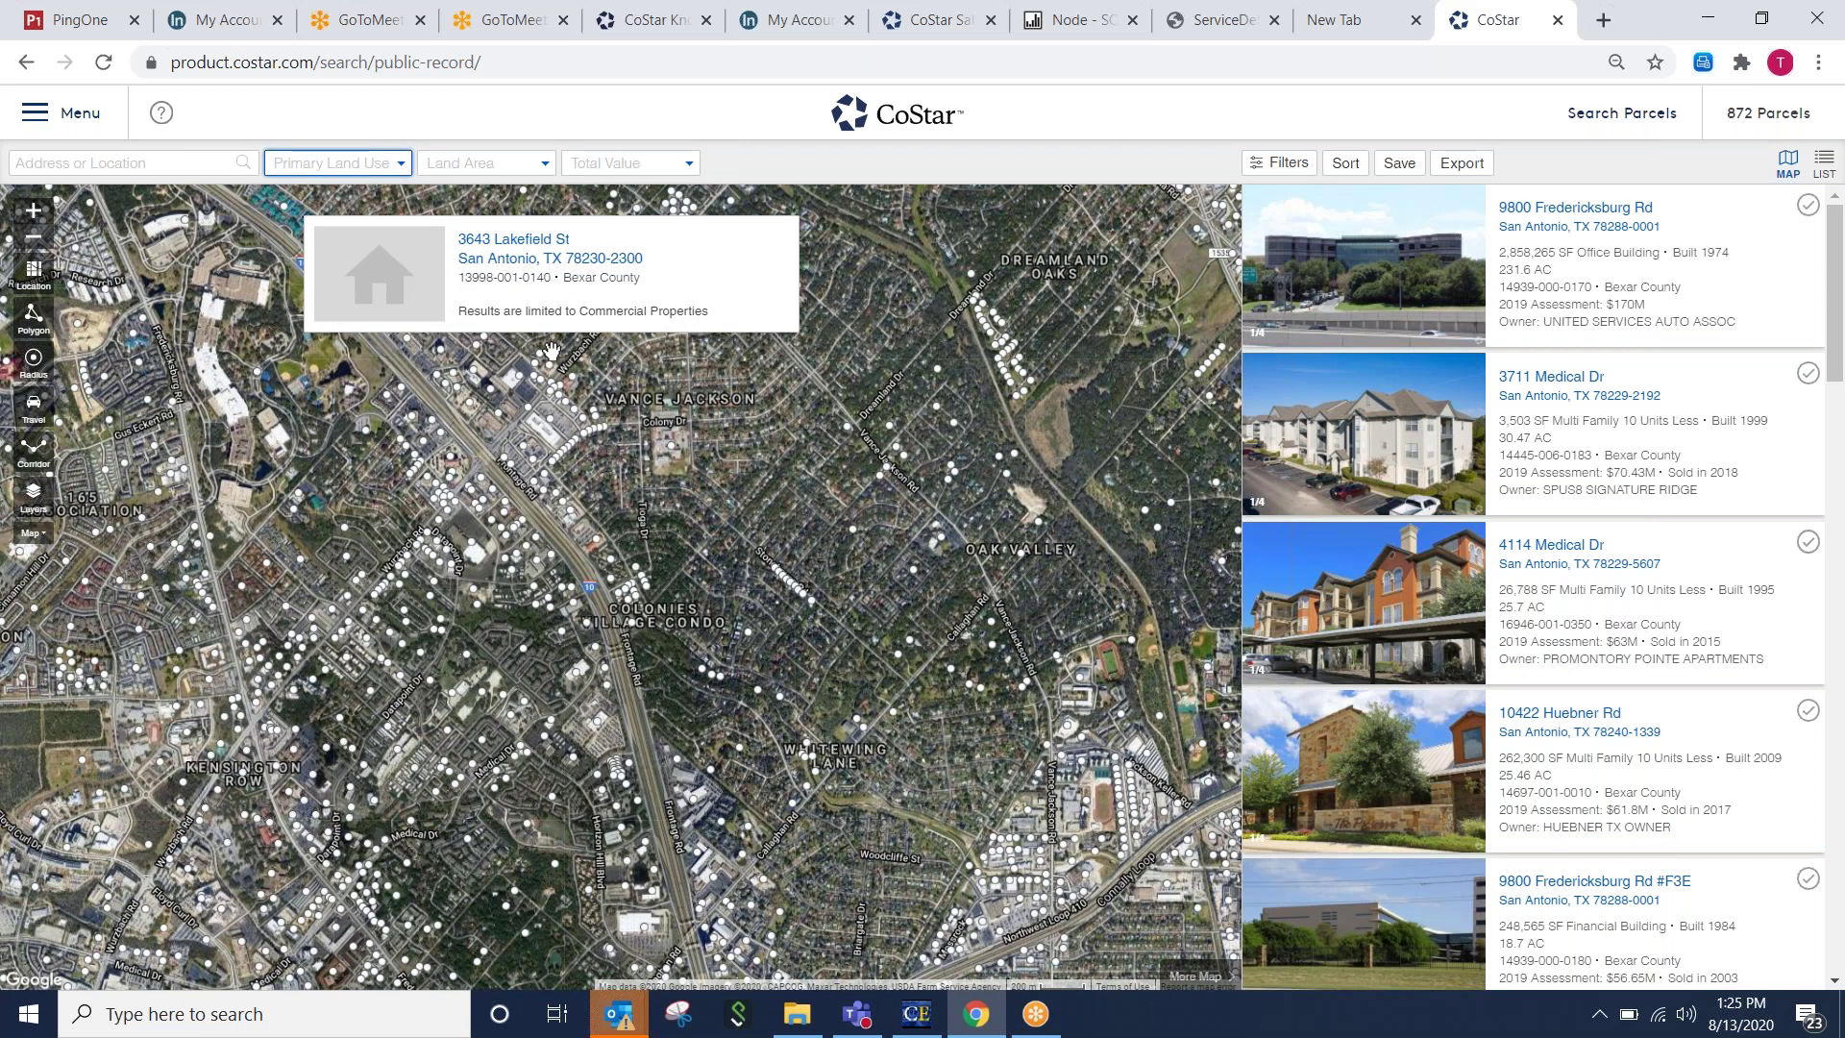
scroll(551, 350, down, 1)
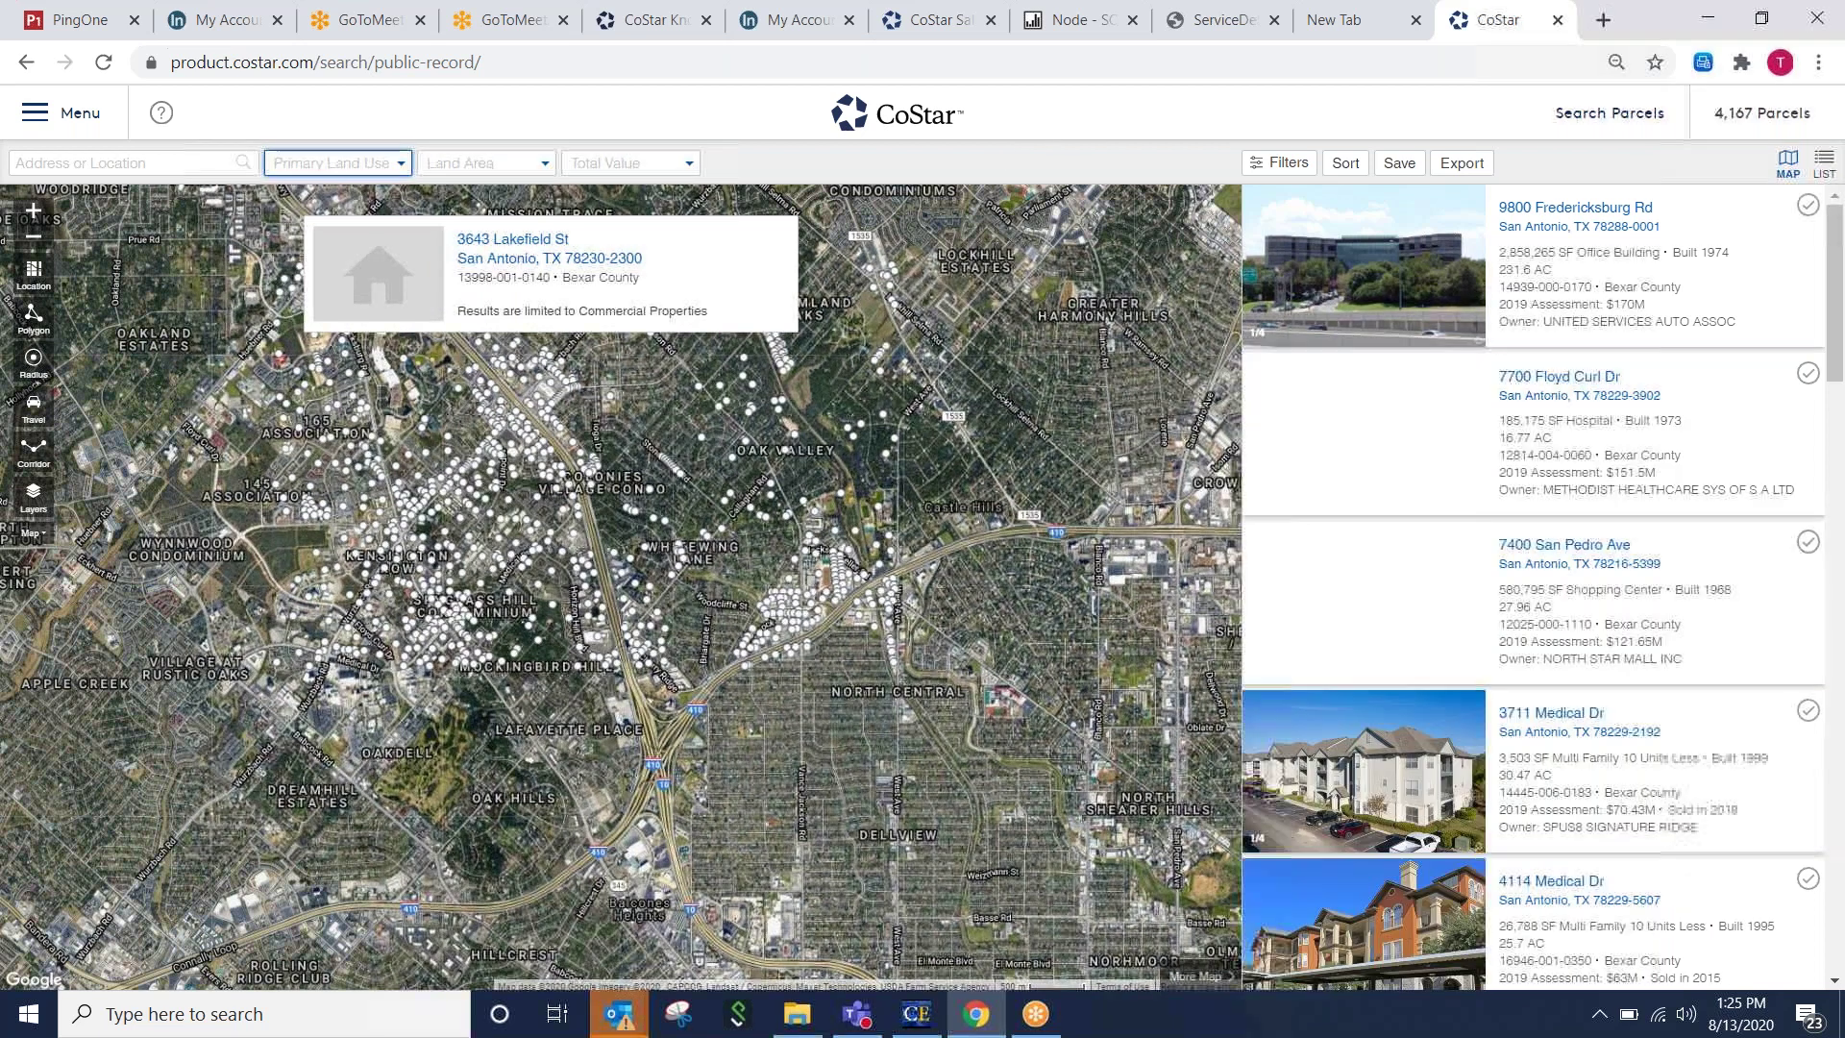
click(359, 494)
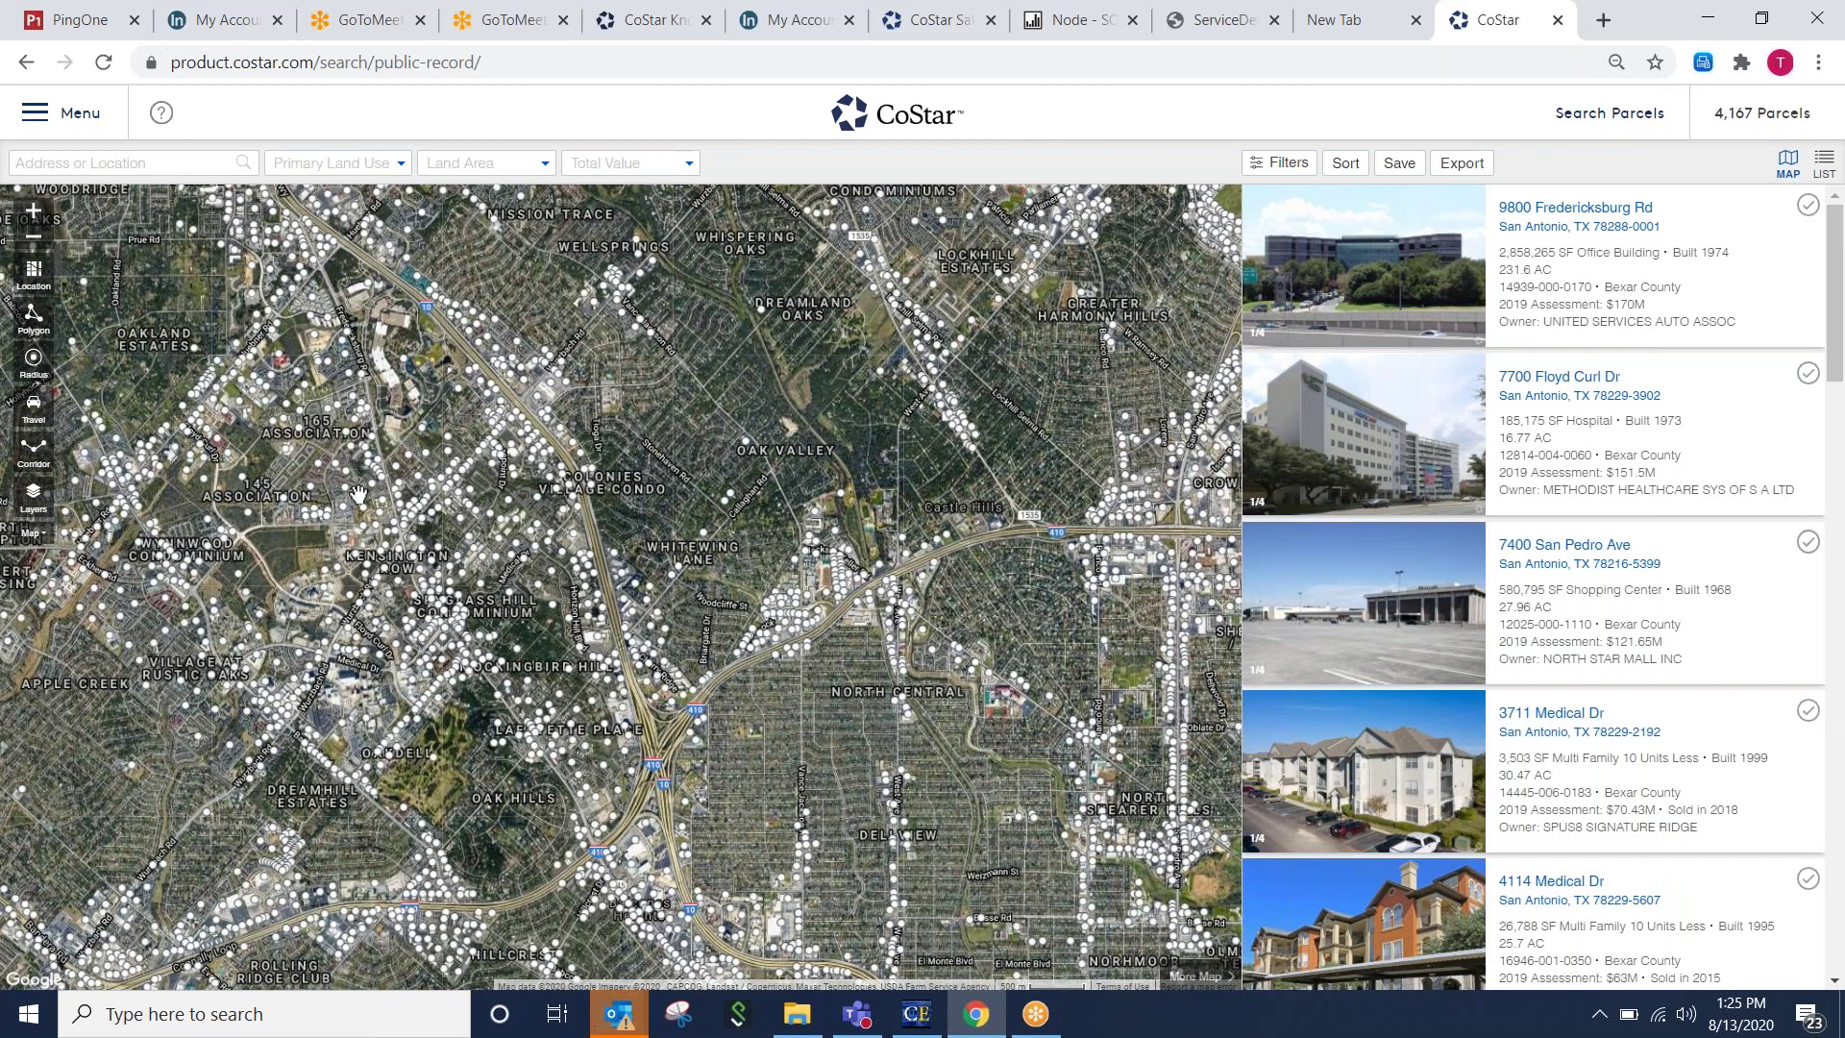
scroll(358, 495, down, 1)
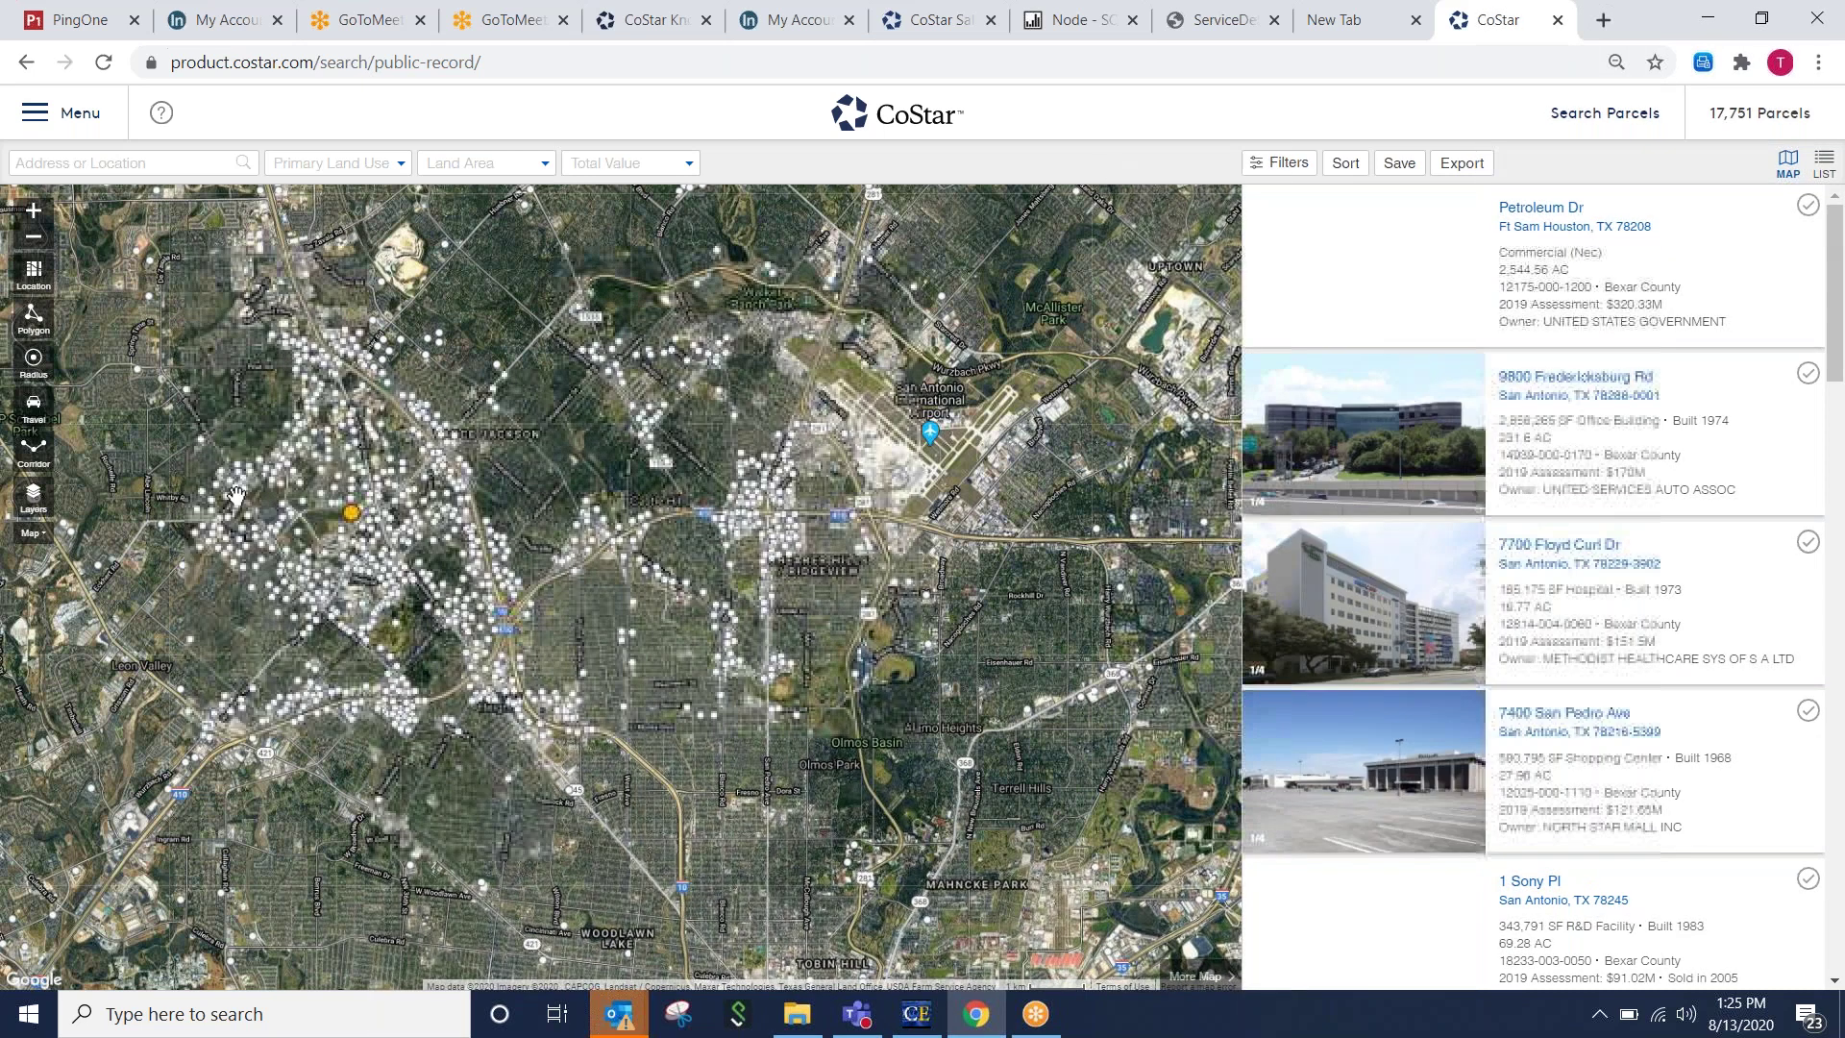
drag(514, 523, 985, 532)
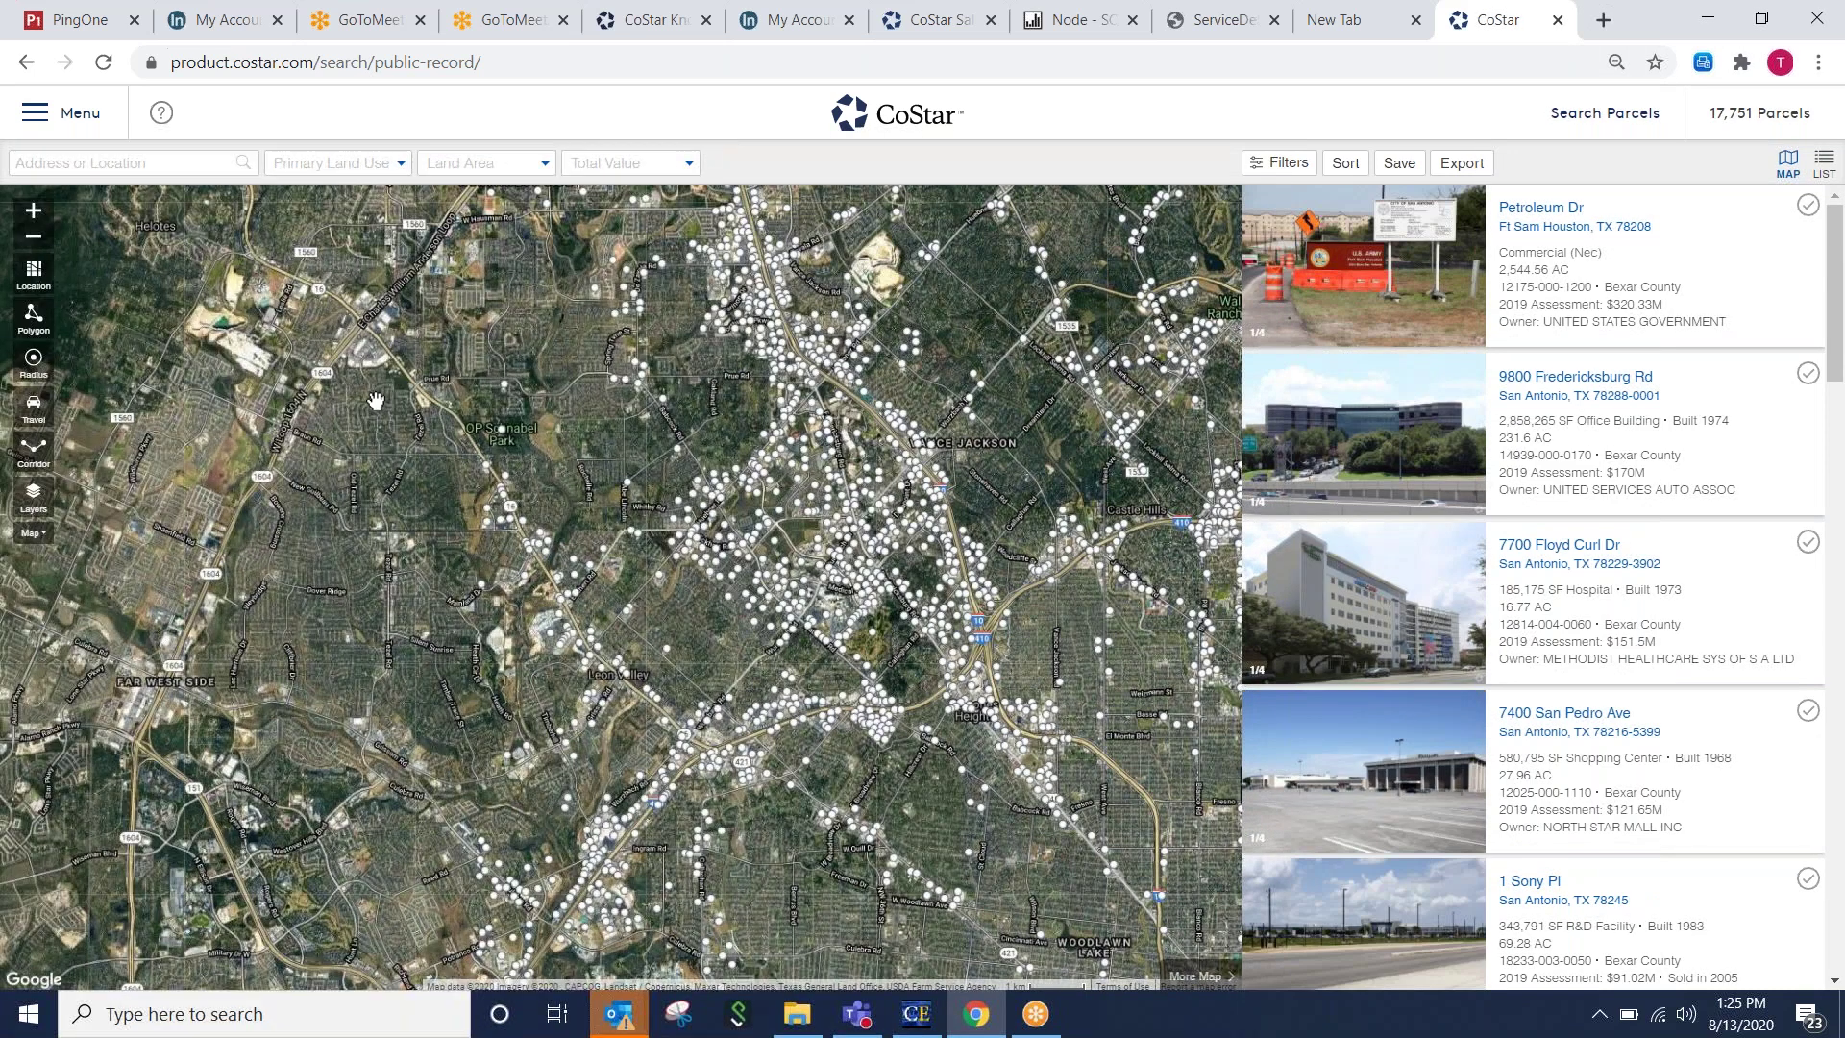
Step: Search the address '439 se' and pick the 439 Loop 410, San Antonio suggestion
click(81, 165)
text(439)
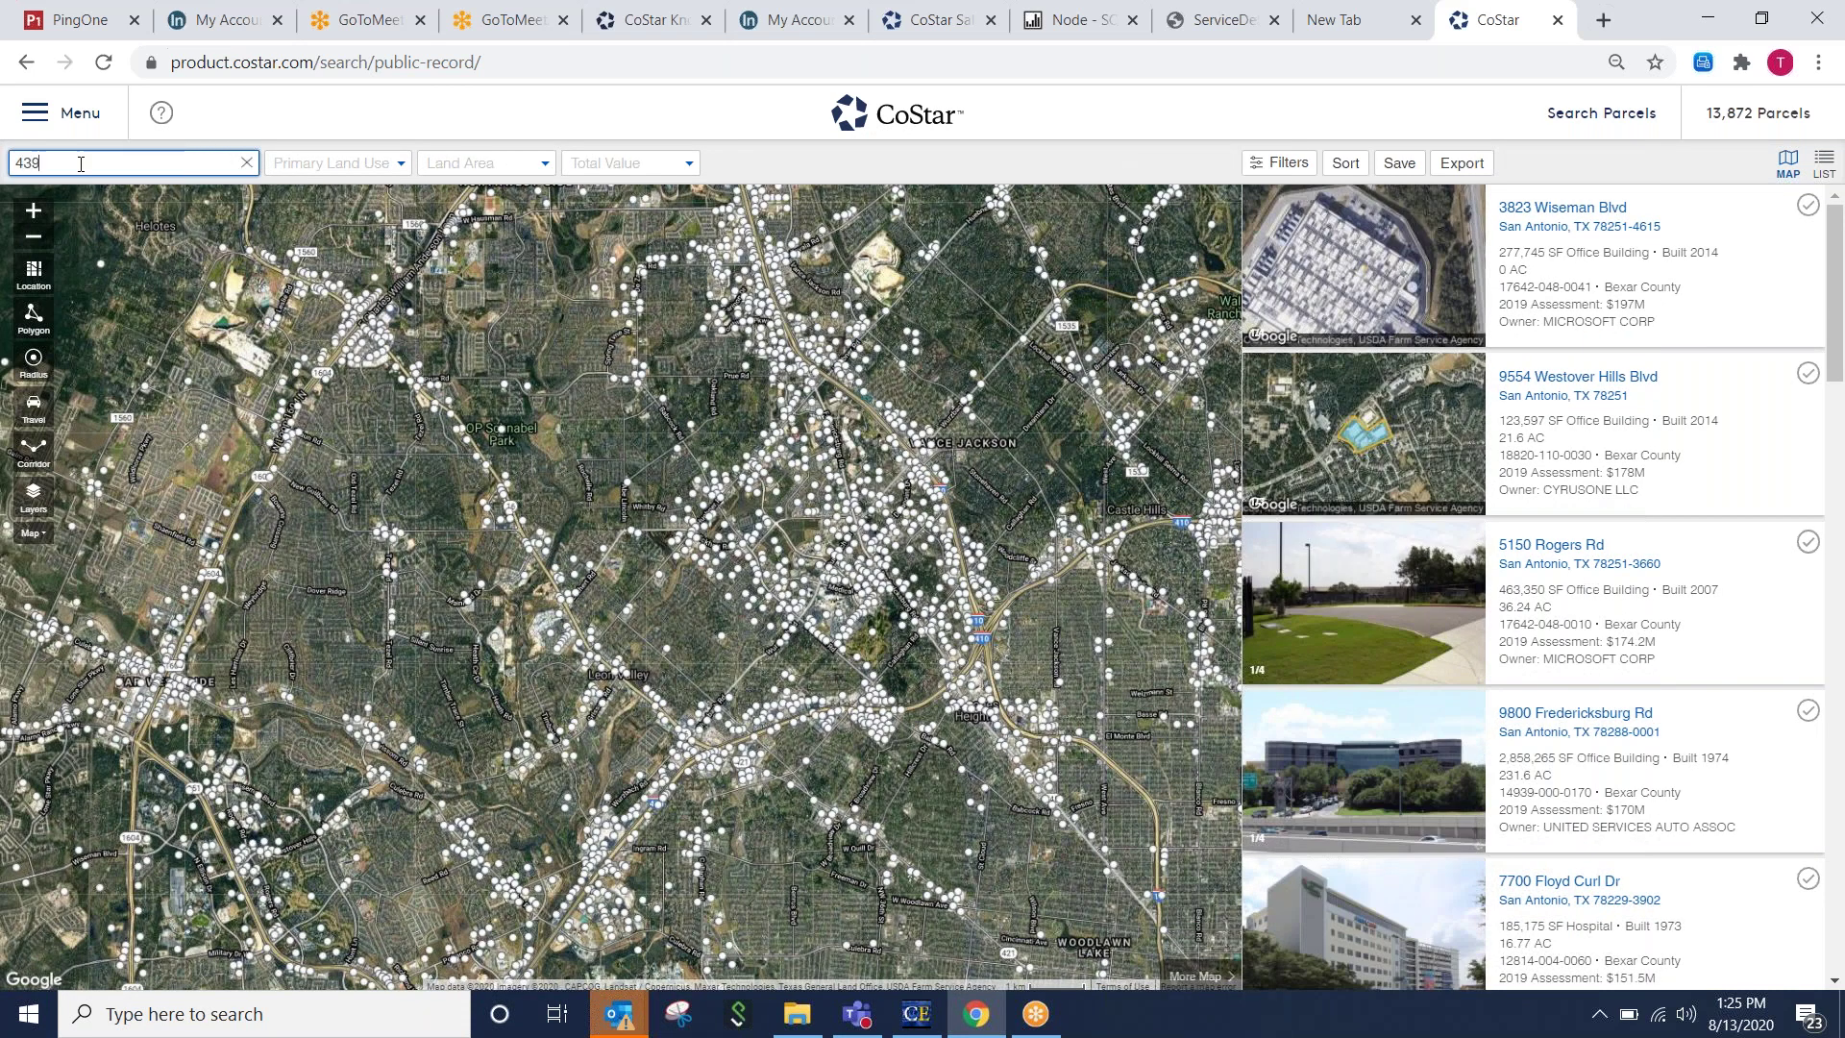
text( se)
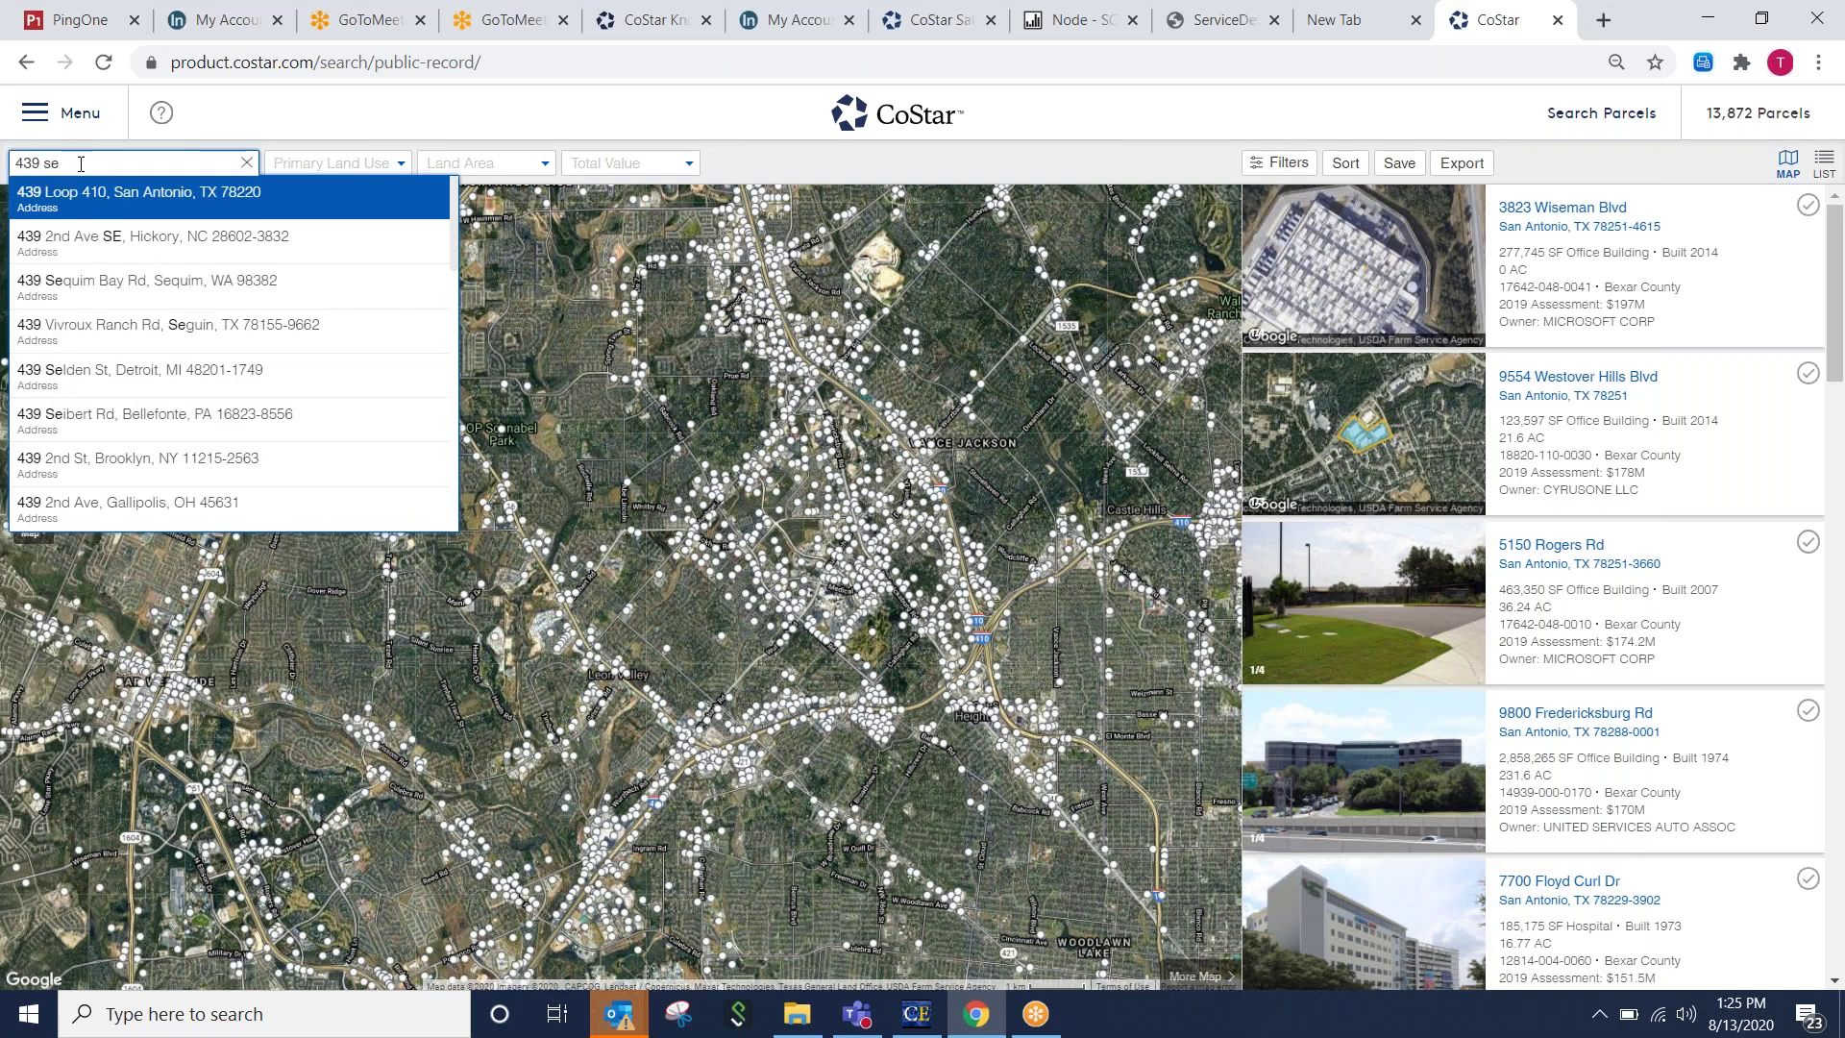
click(101, 200)
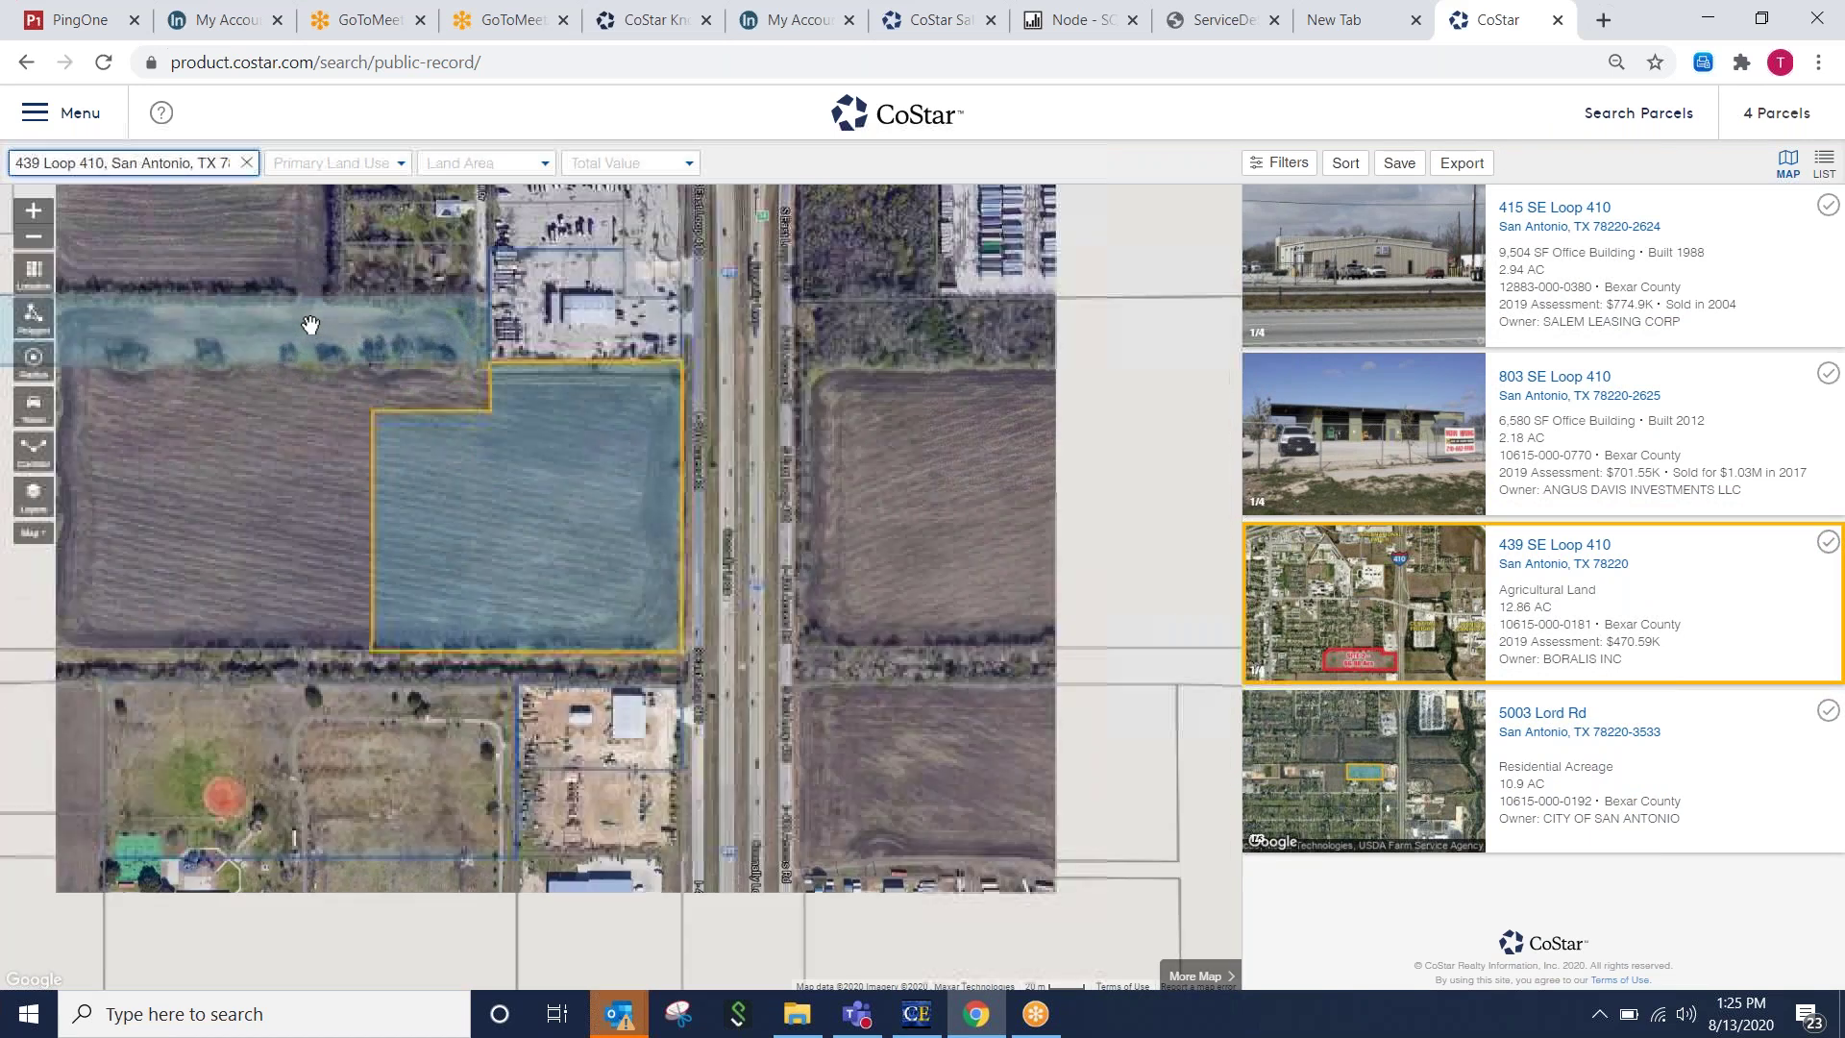
click(310, 324)
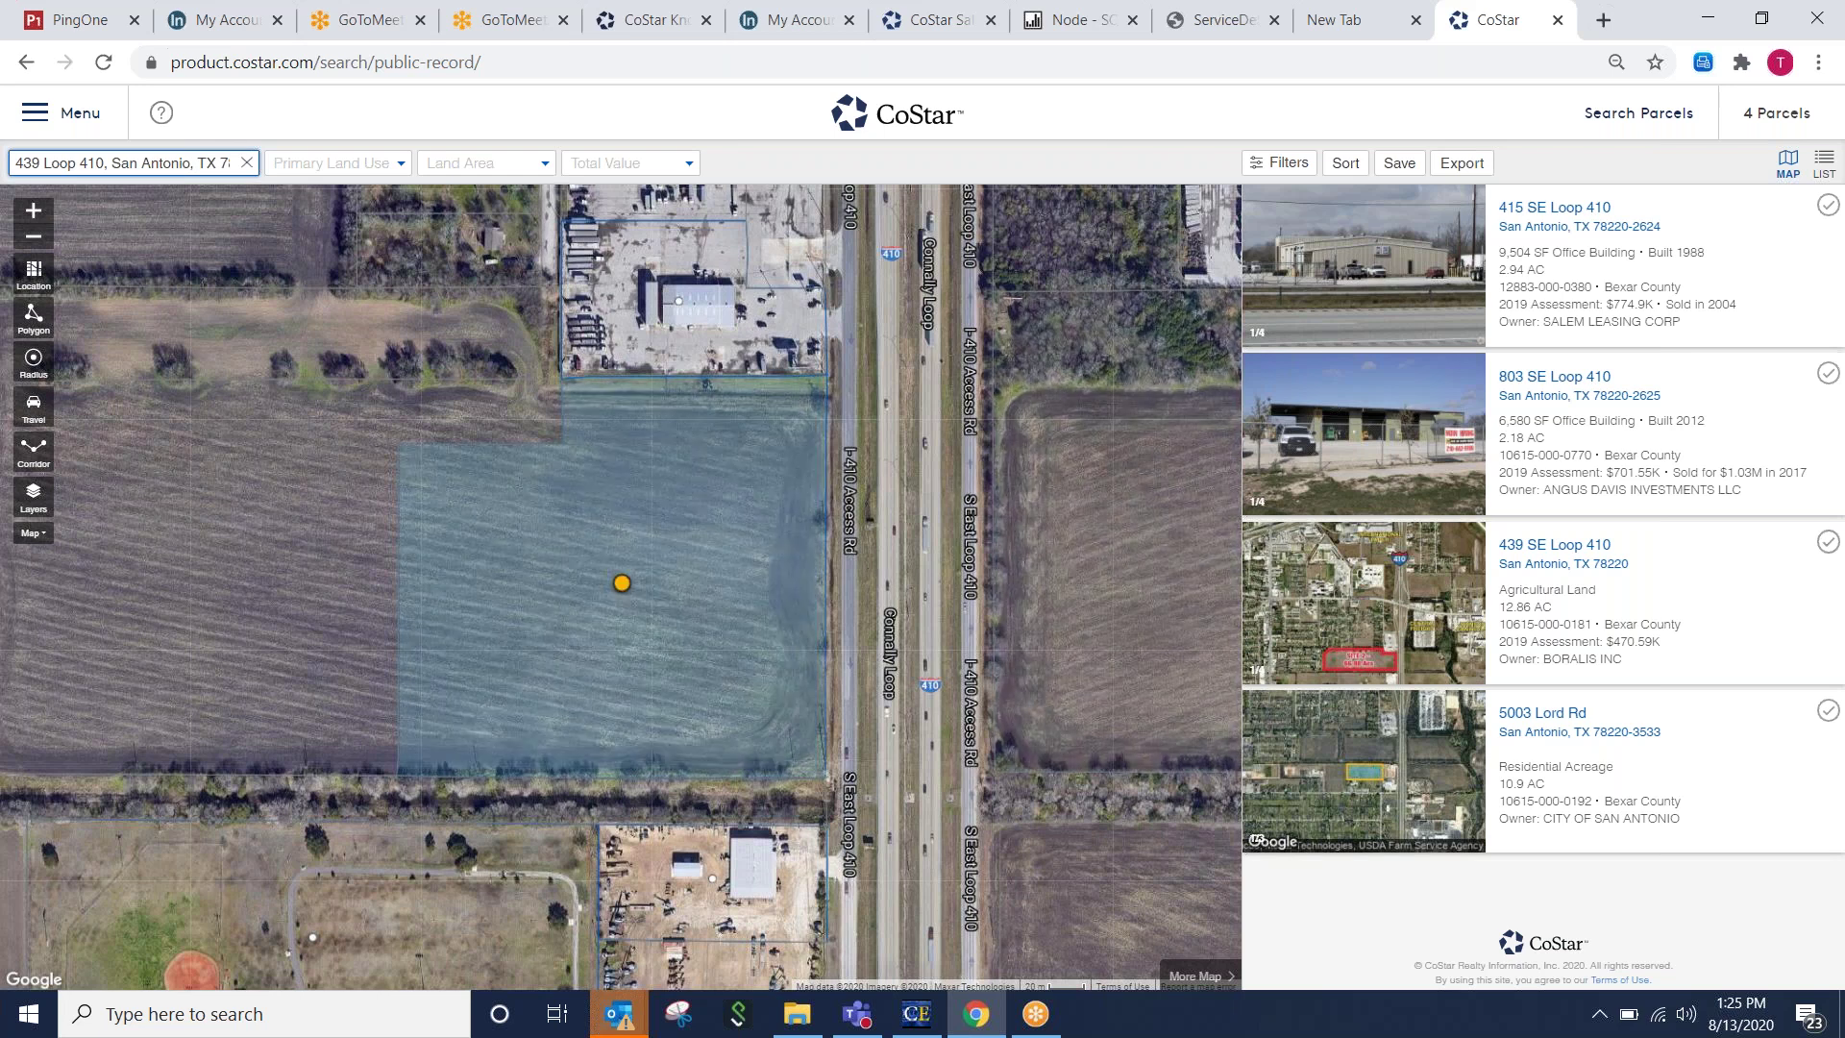
Step: Inspect the 439 SE Loop 410 parcel and neighbouring 415 SE Loop 410, then open its full record
click(622, 583)
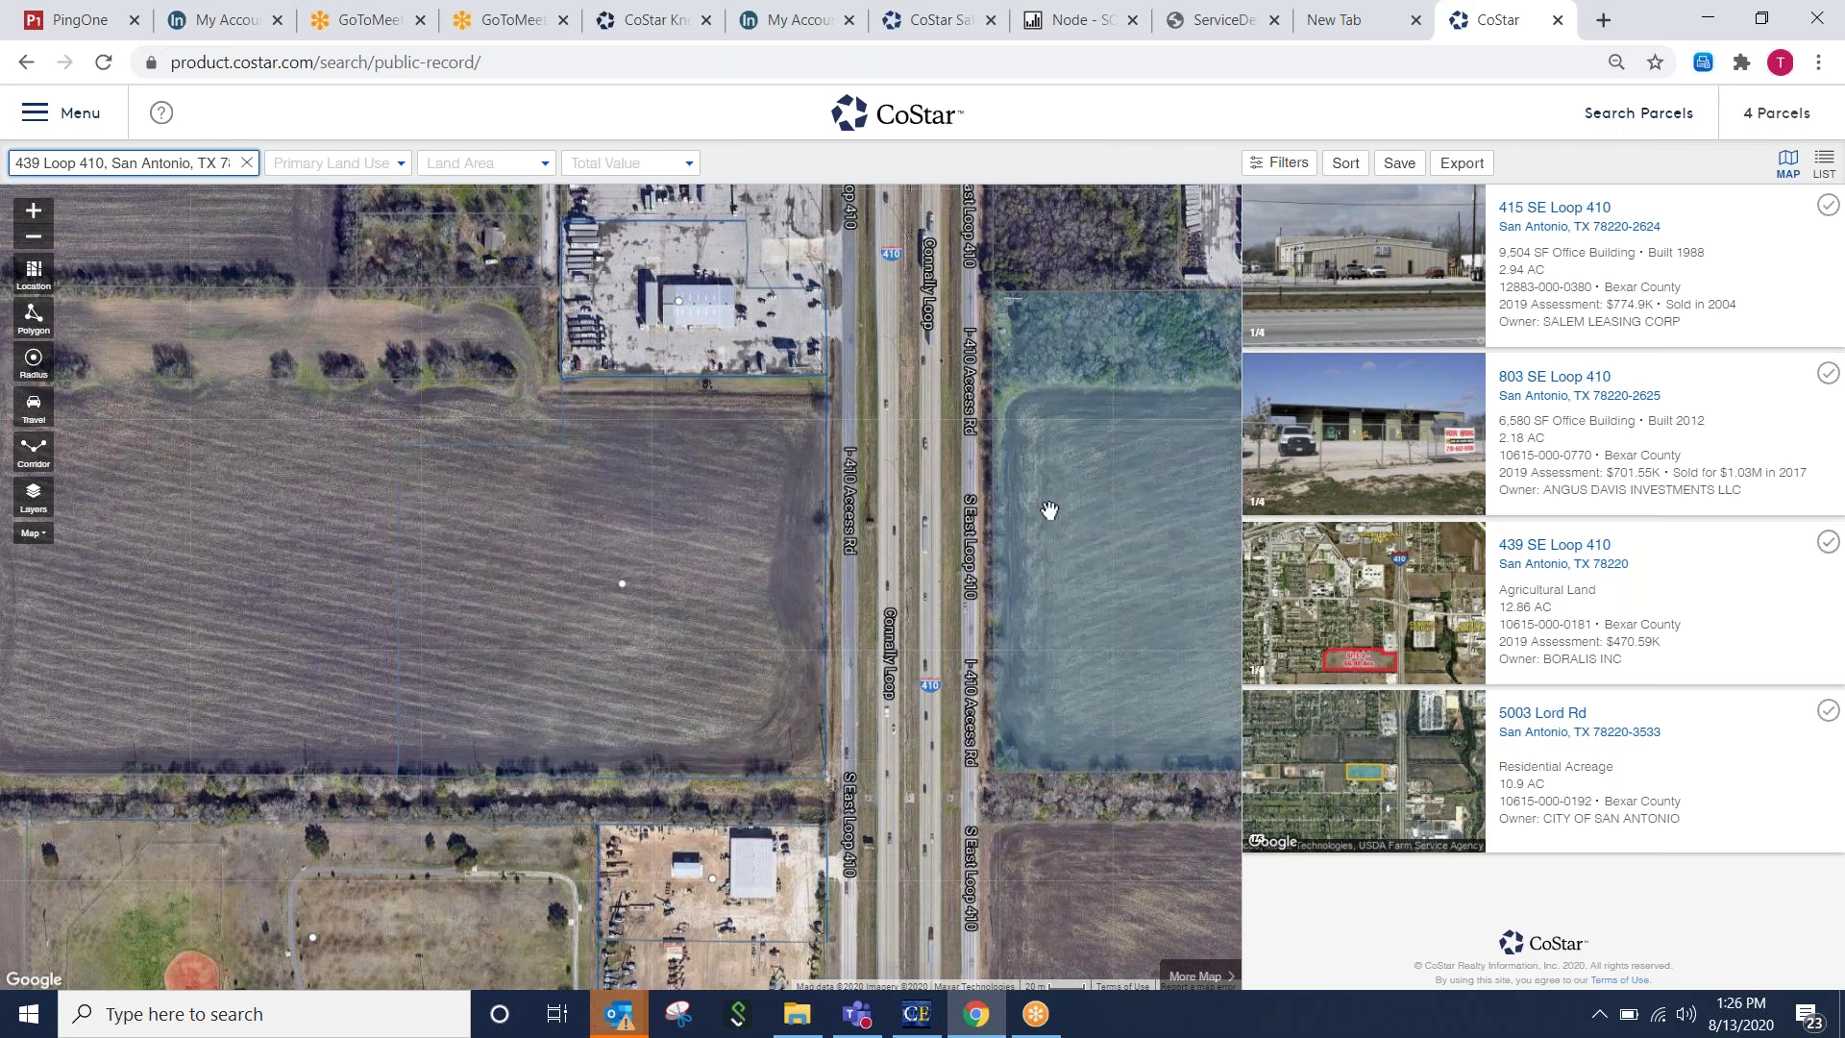
mouse_move(1049, 511)
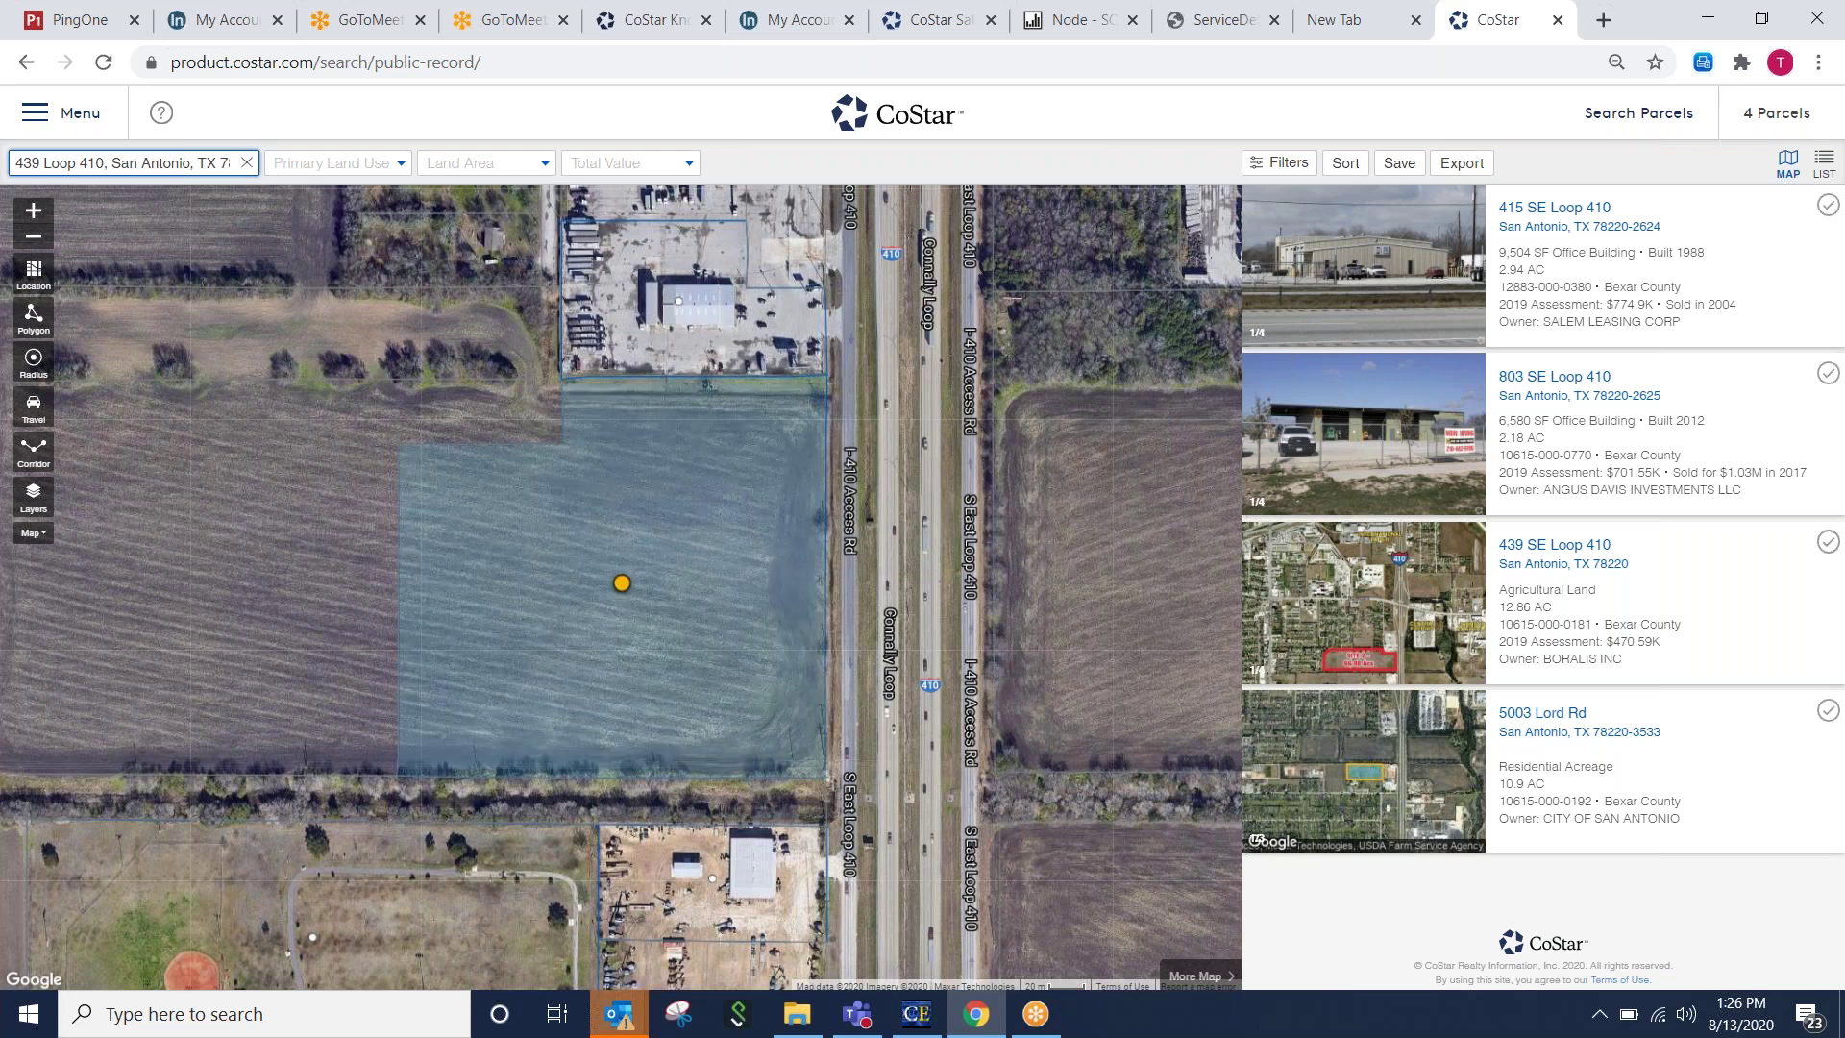
mouse_move(622, 582)
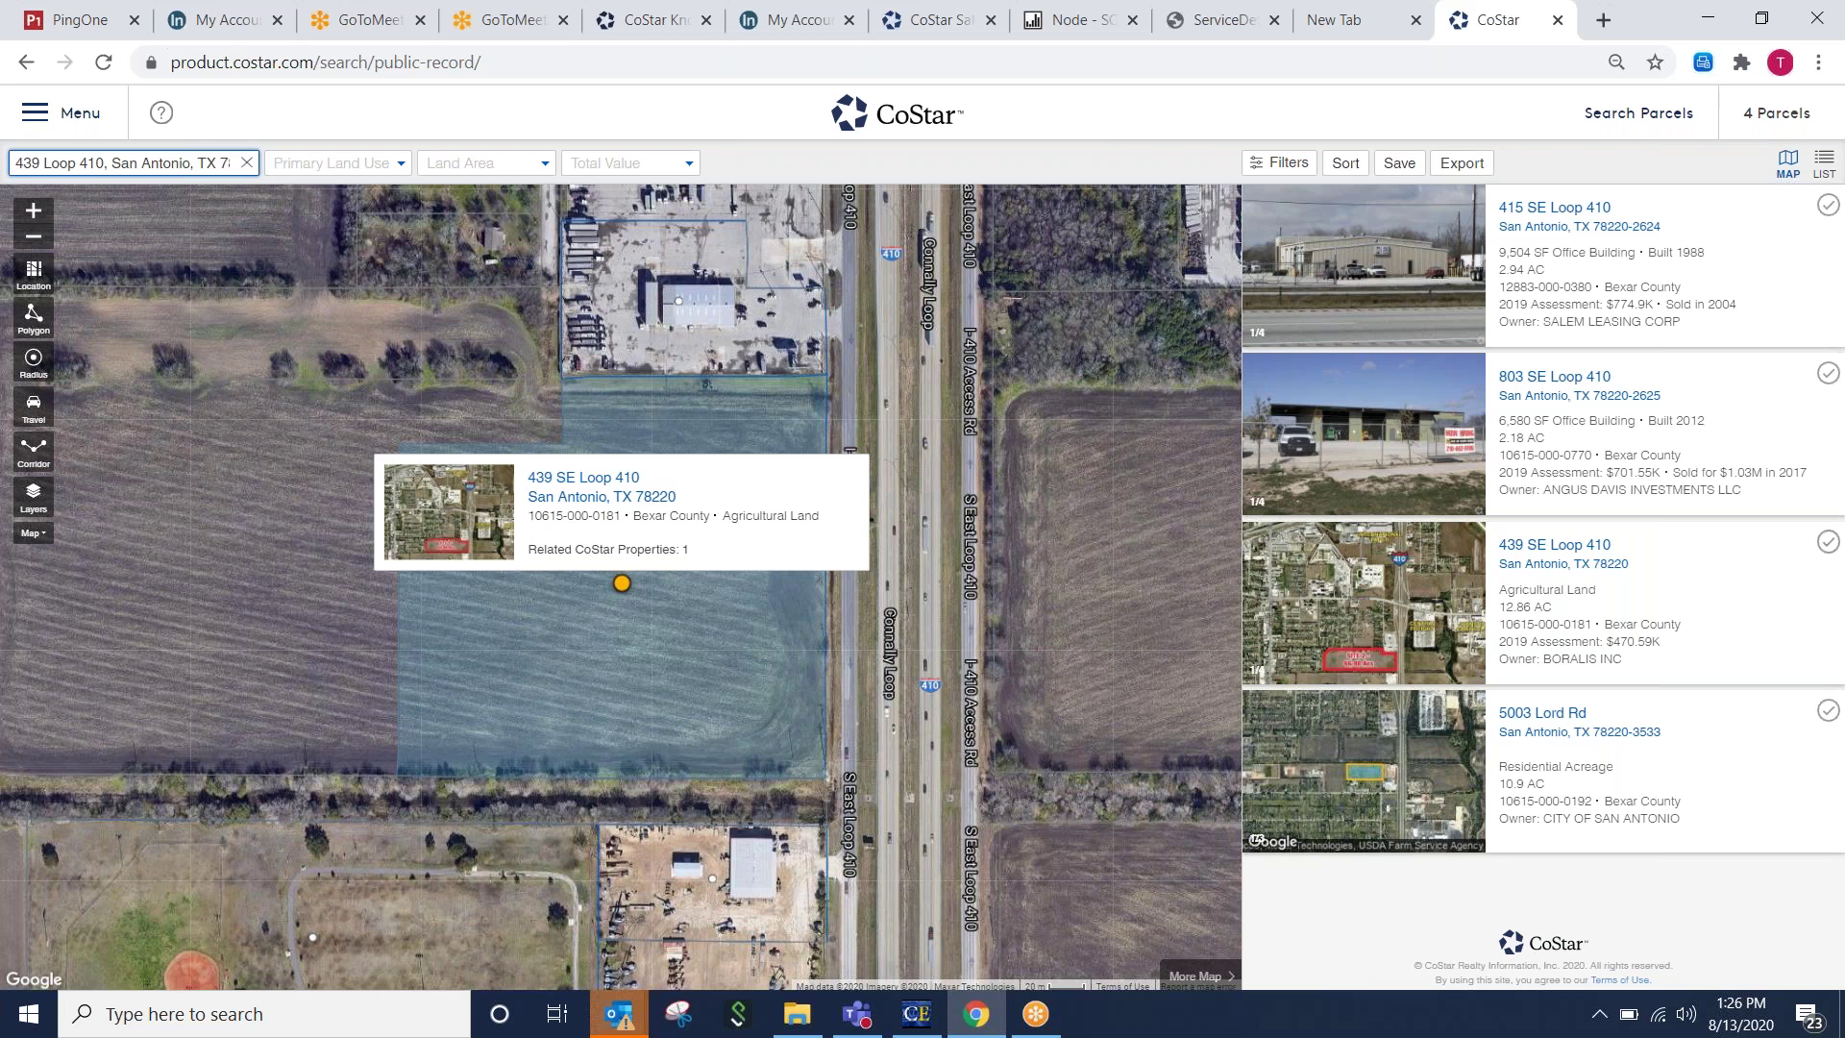
click(622, 582)
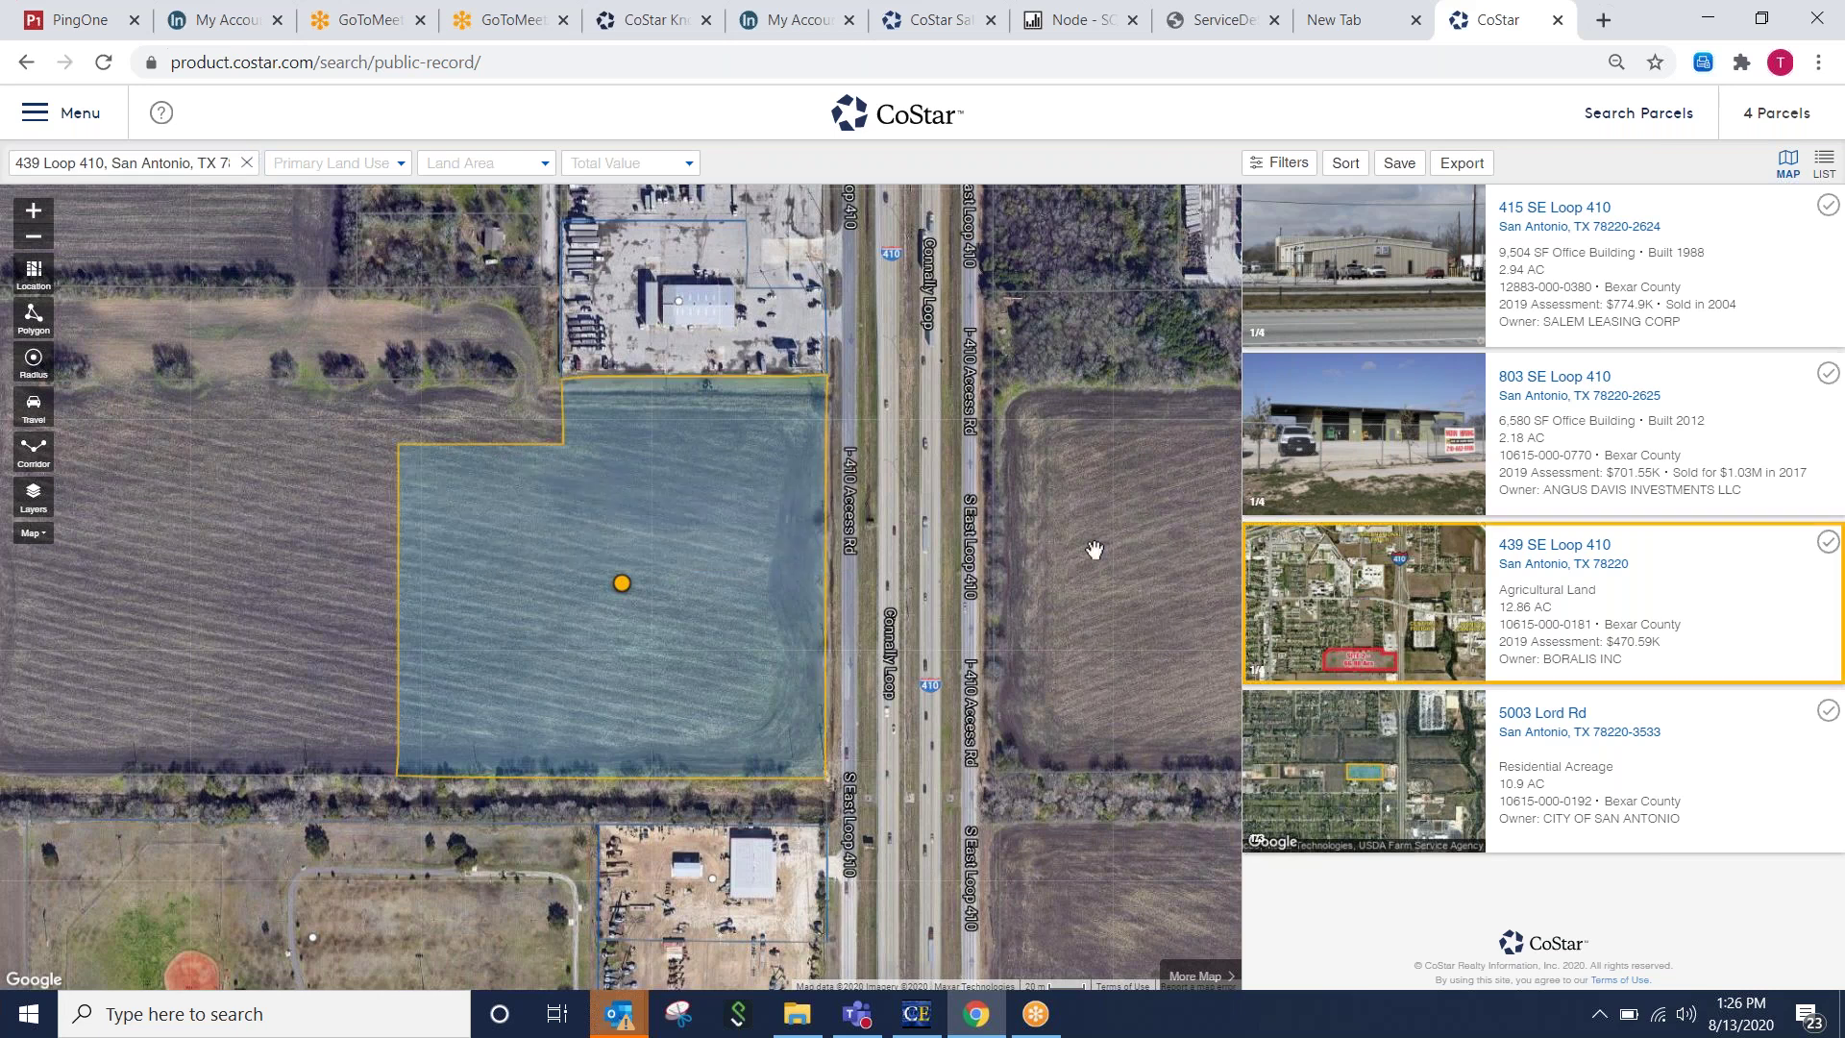
mouse_move(1174, 508)
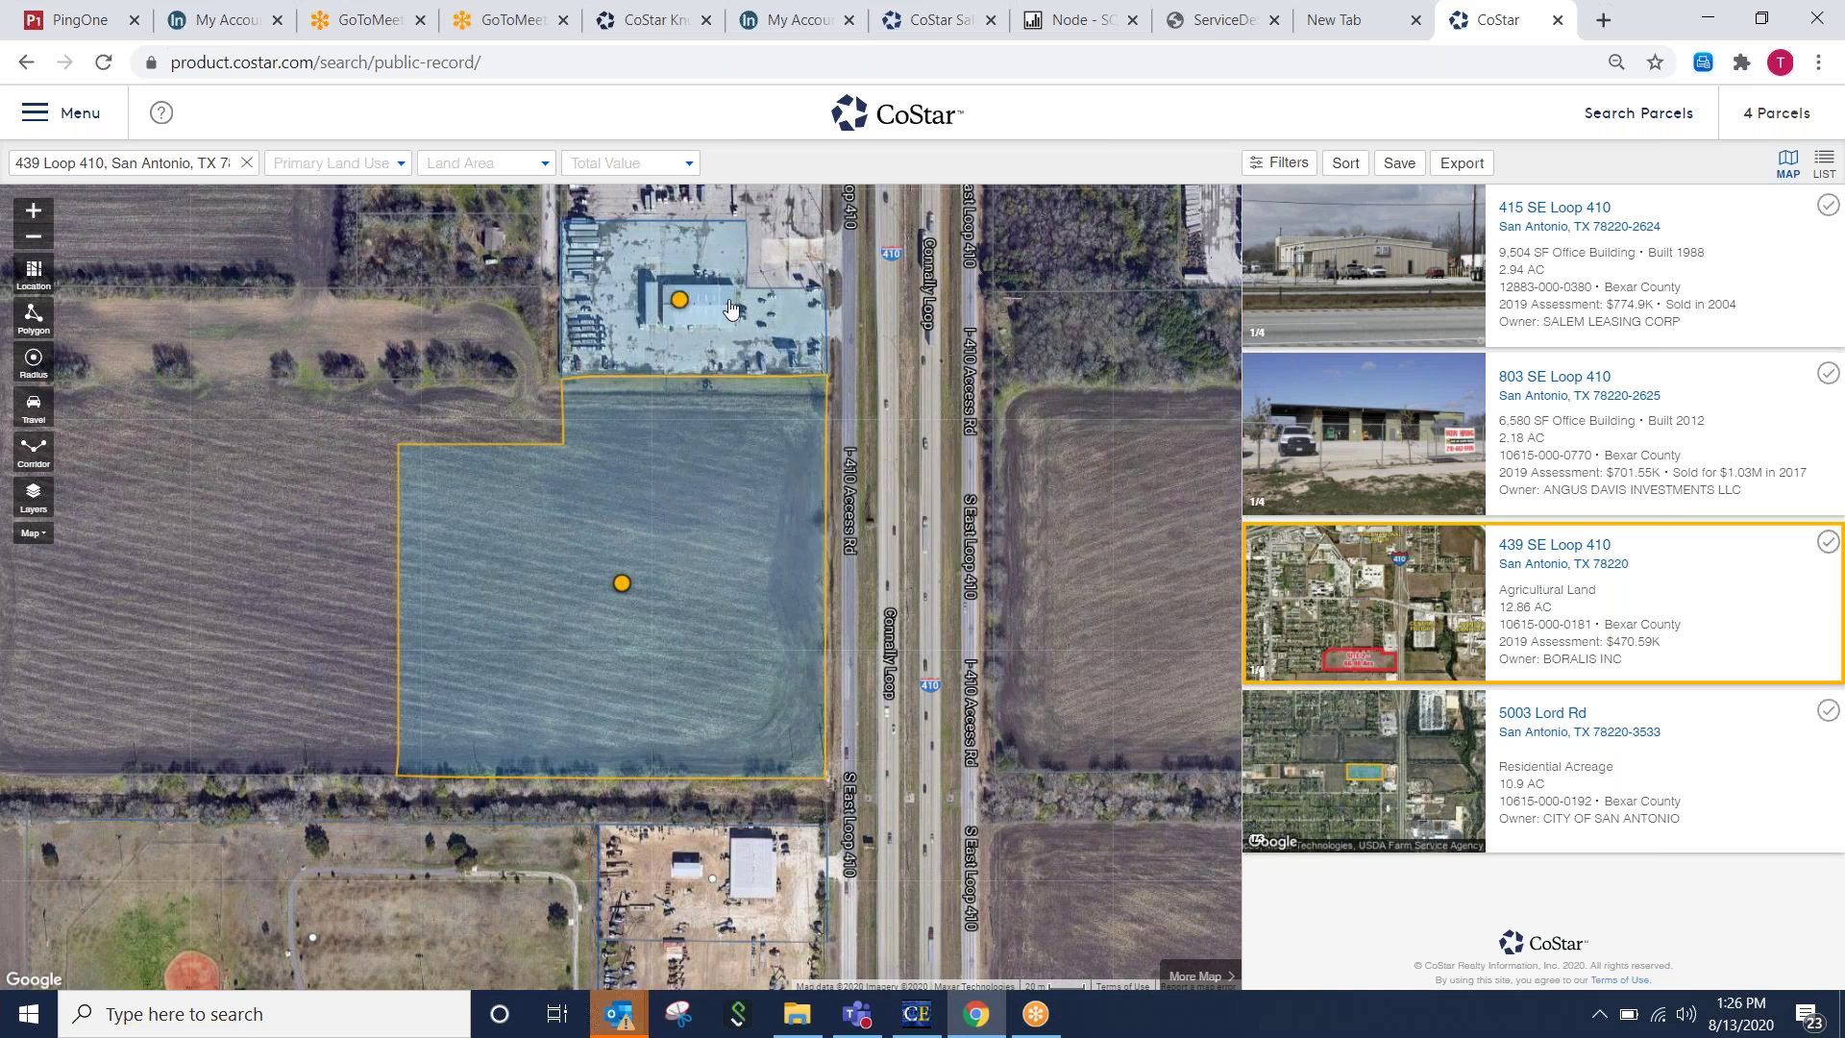
click(682, 302)
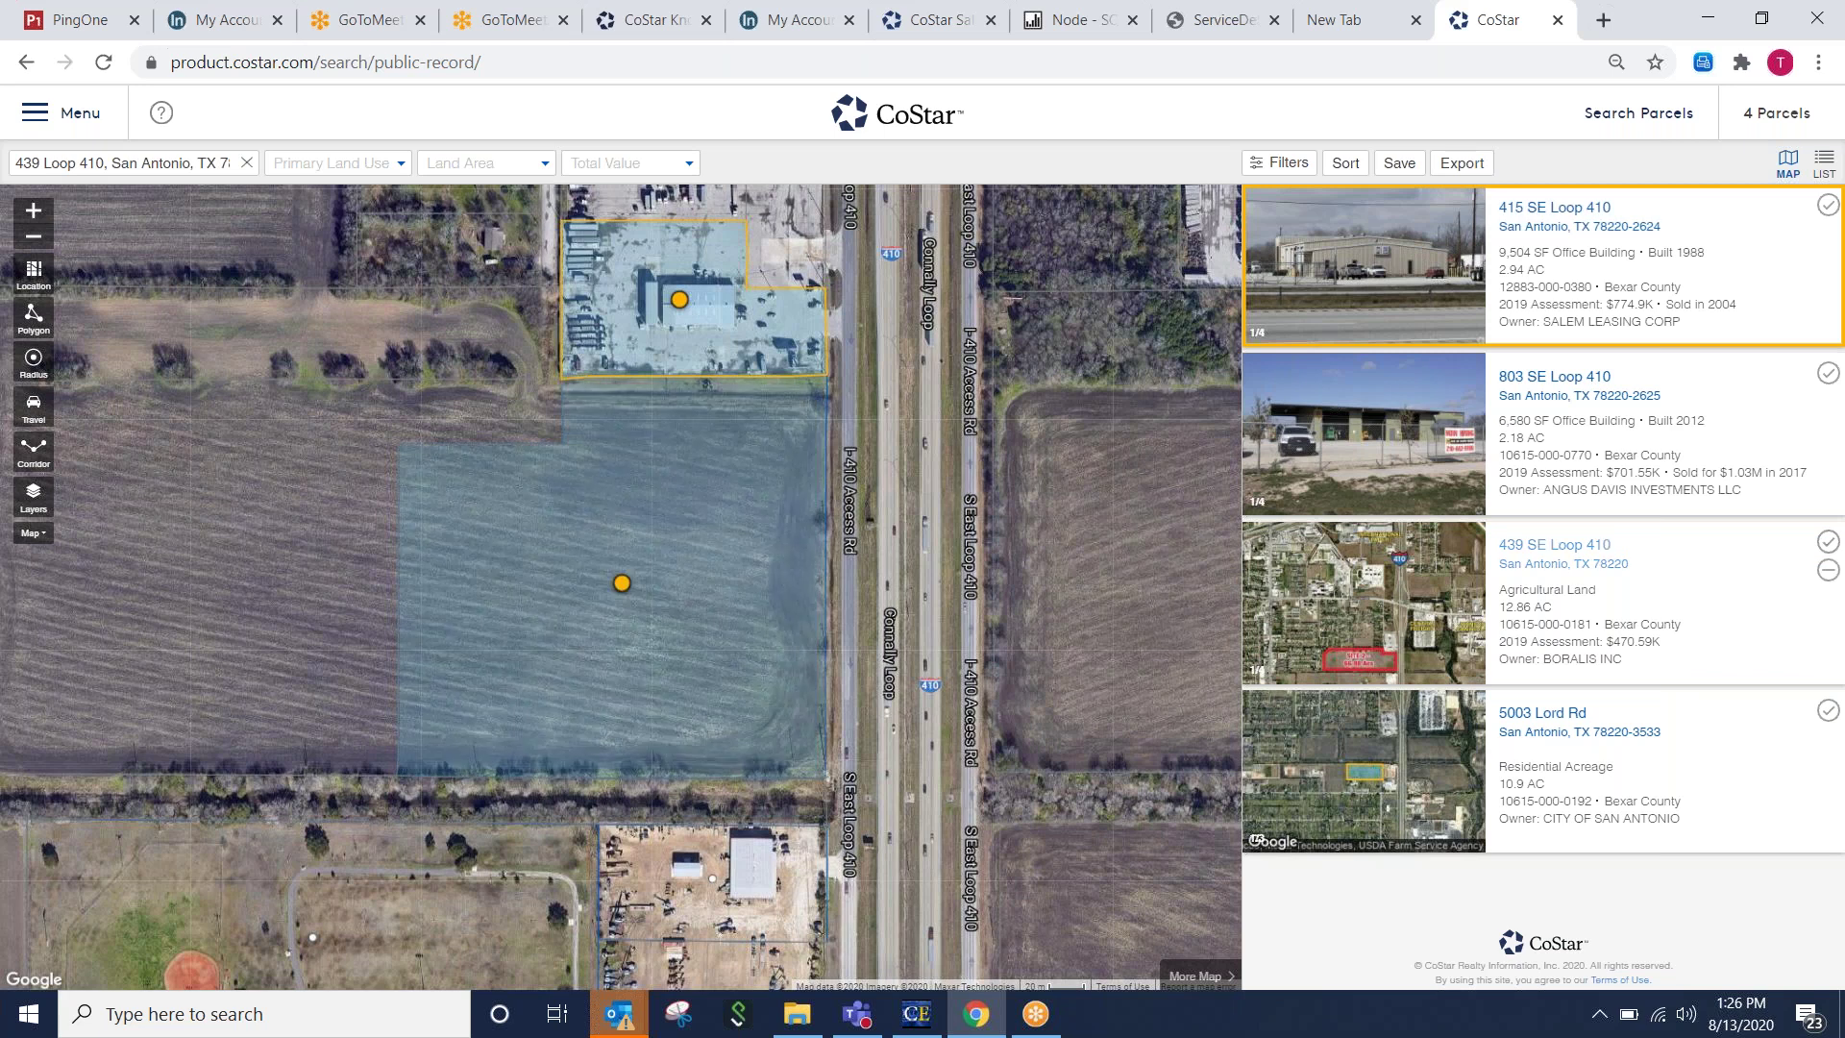
click(1554, 544)
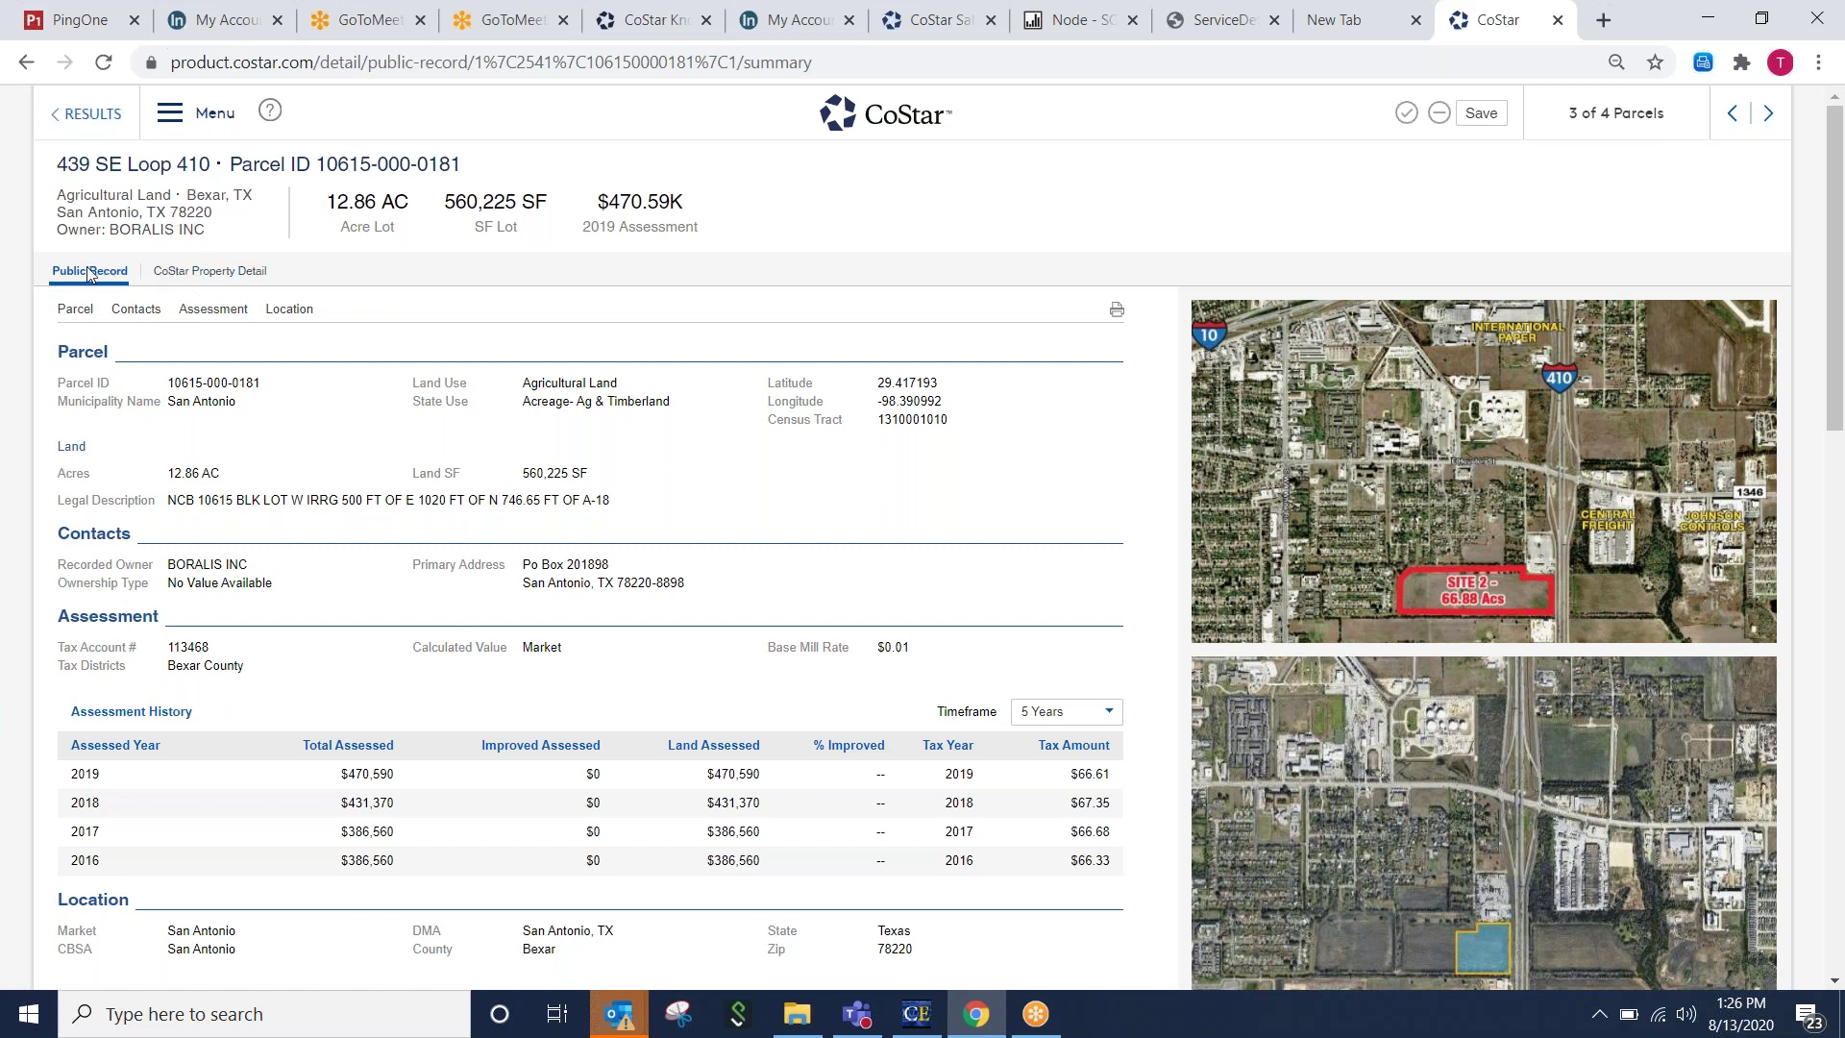
Step: Open the CoStar Property Detail page for the 439 SE Loop 410 parcel
click(190, 272)
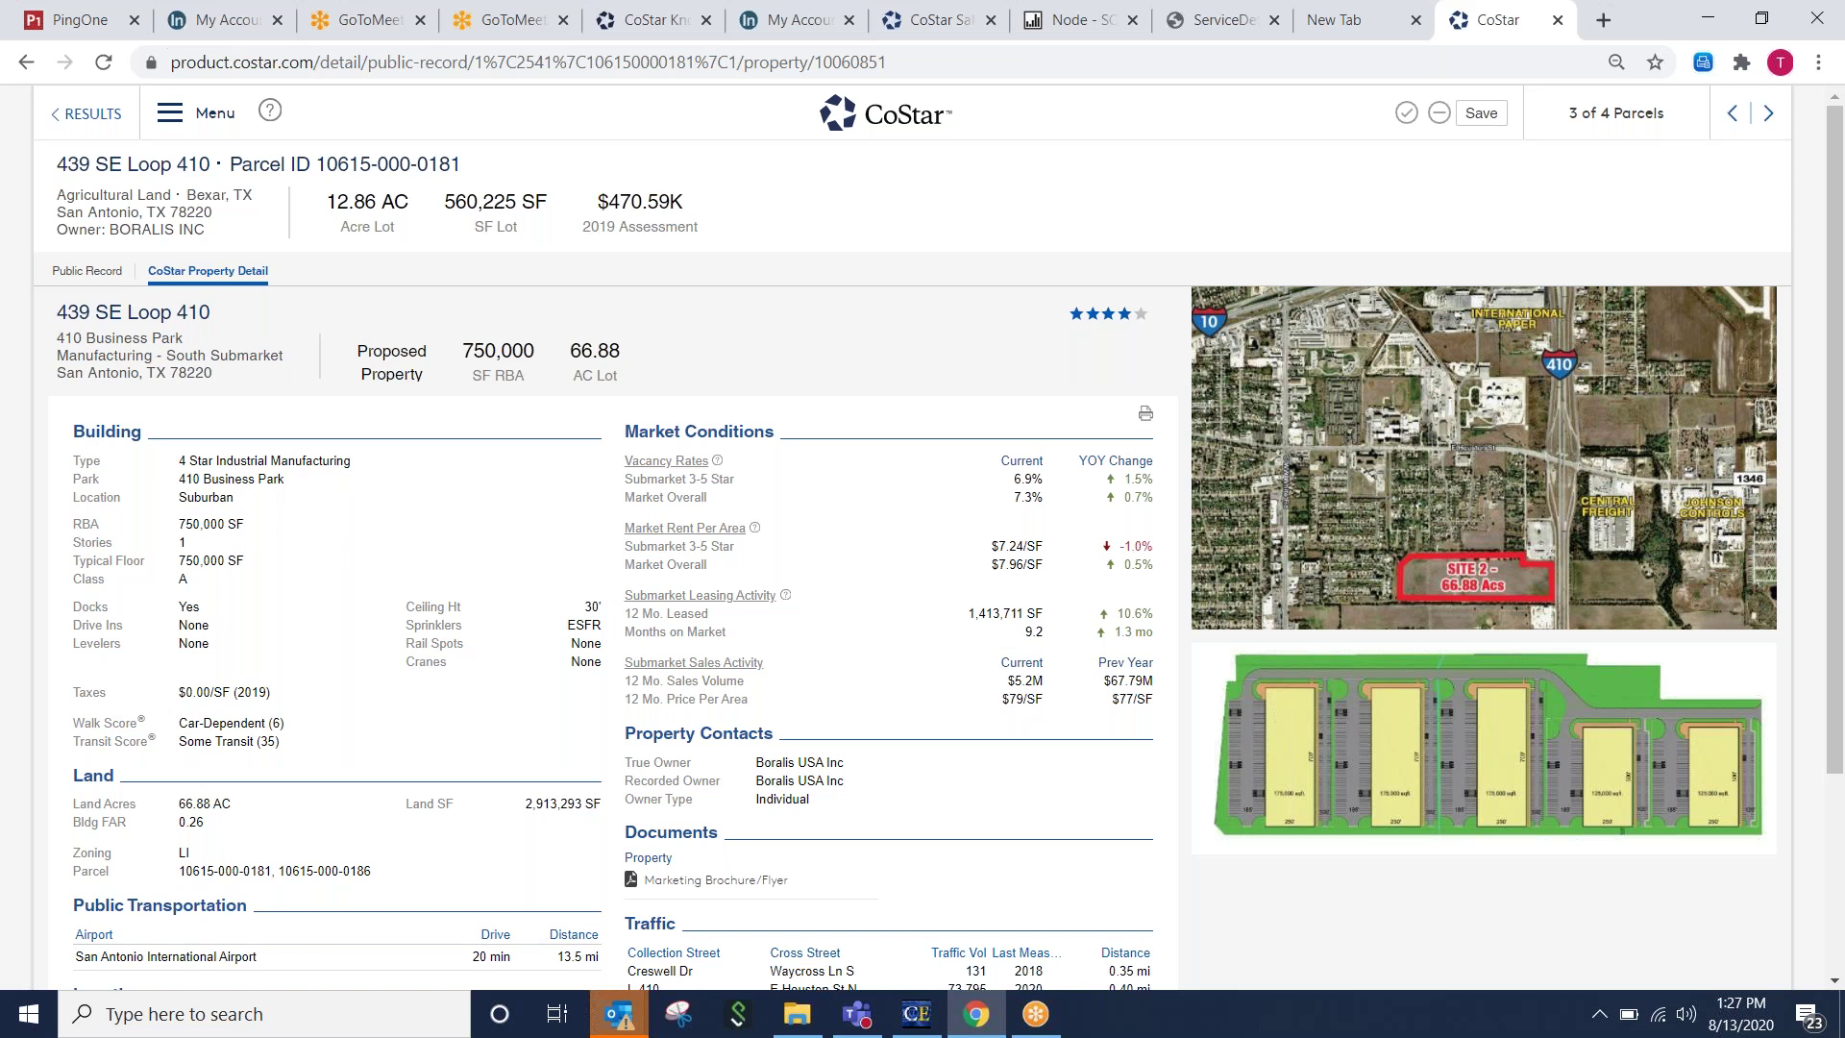
Step: Review the Class A building details for 439 SE Loop 410, then open its Public Record summary
scroll(306, 496, down, 3)
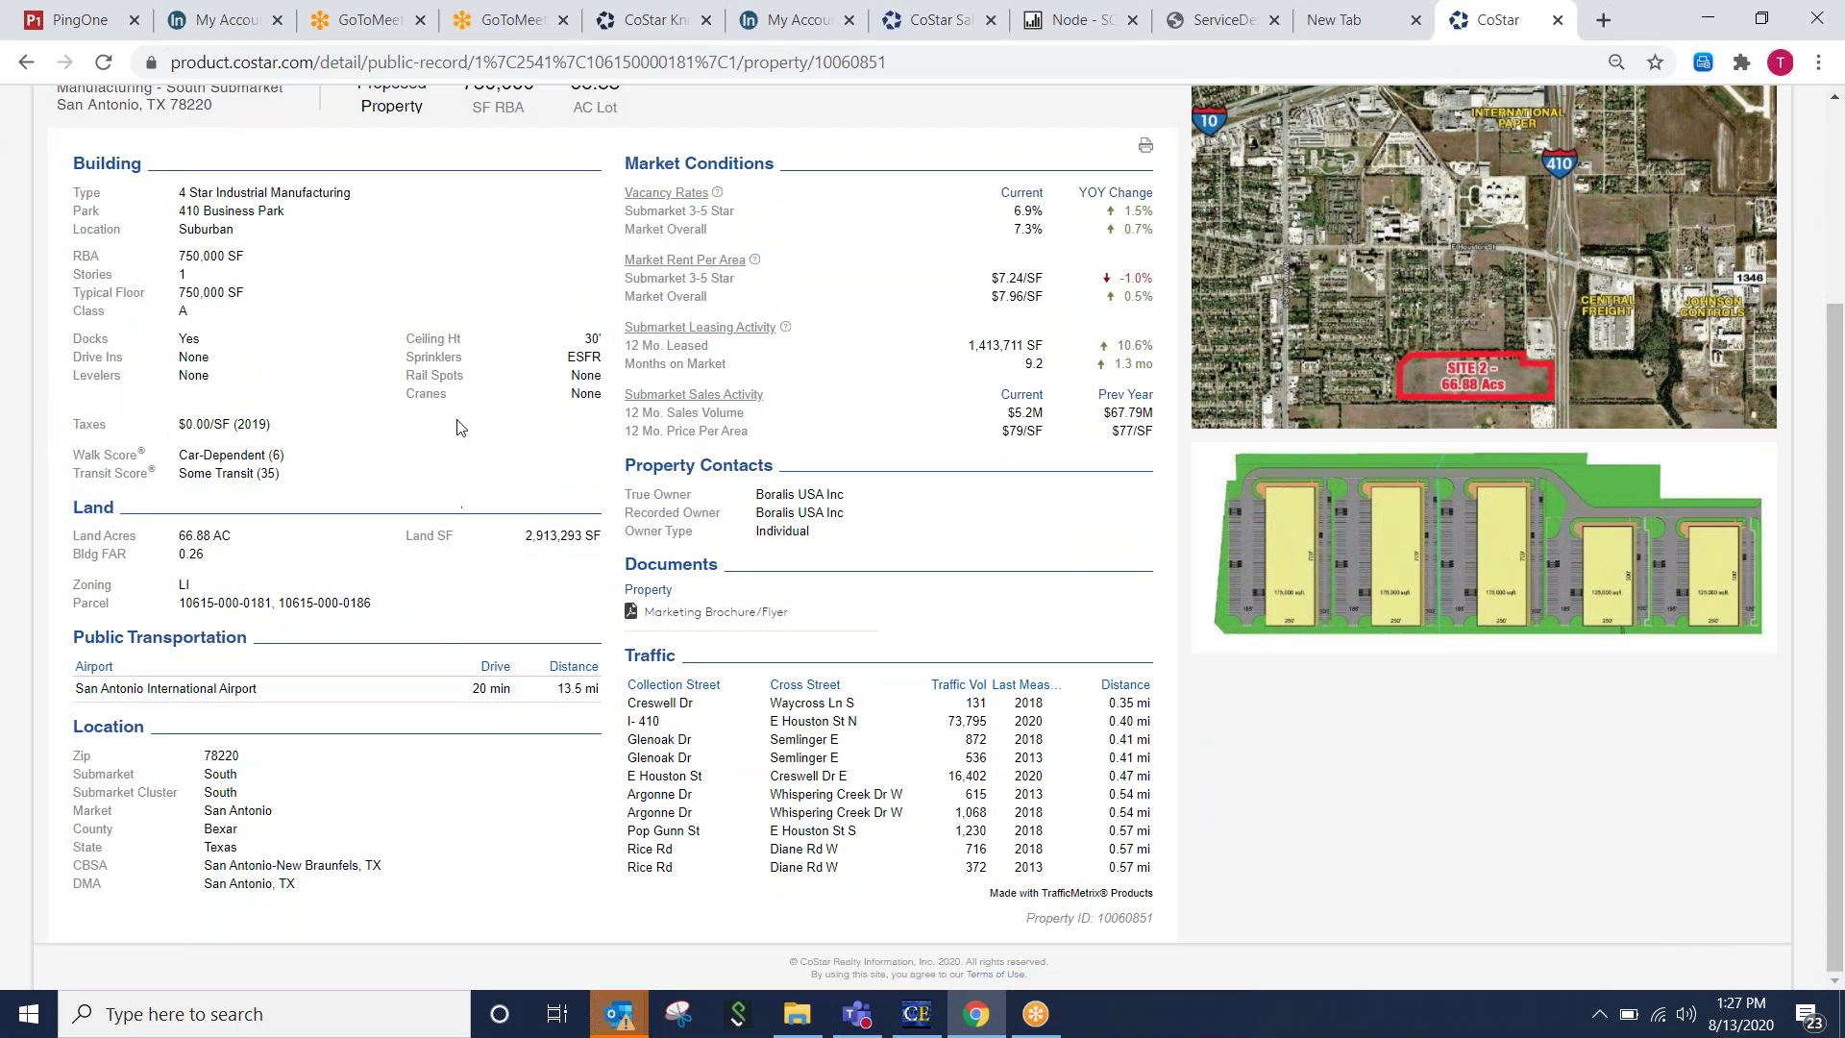
scroll(456, 427, up, 3)
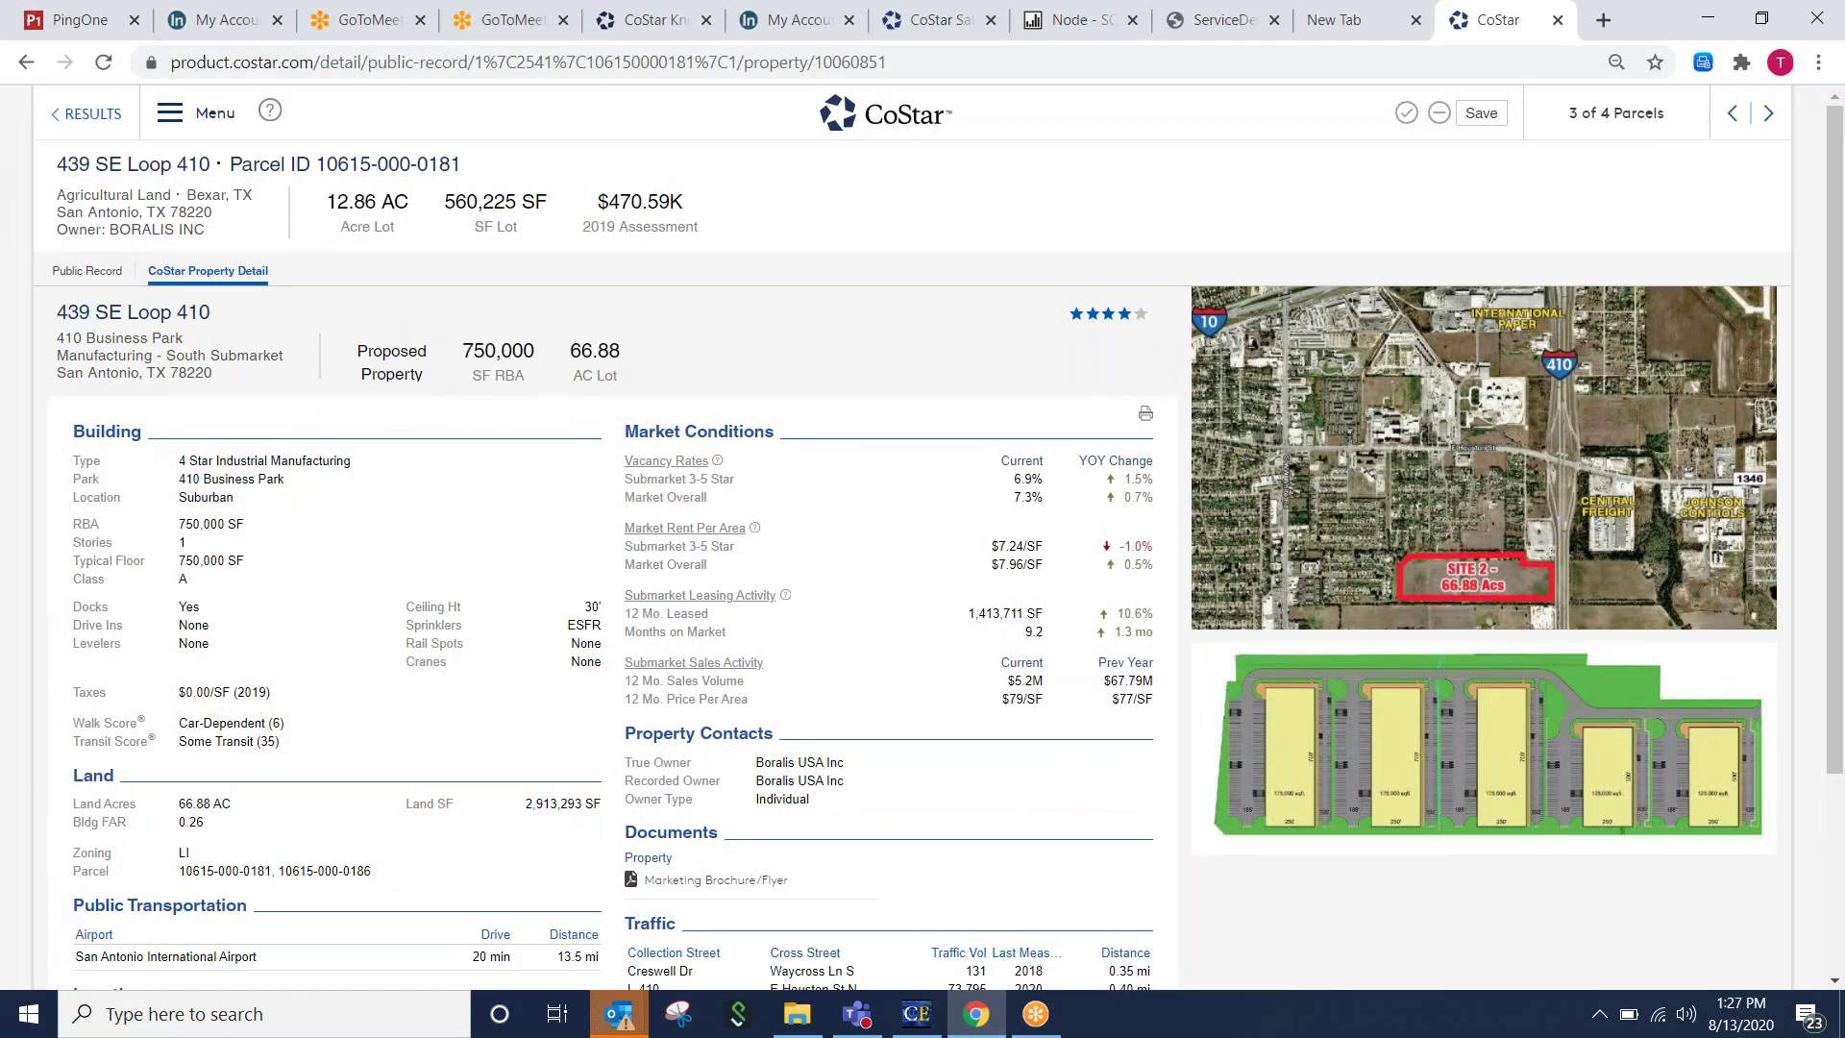
click(102, 279)
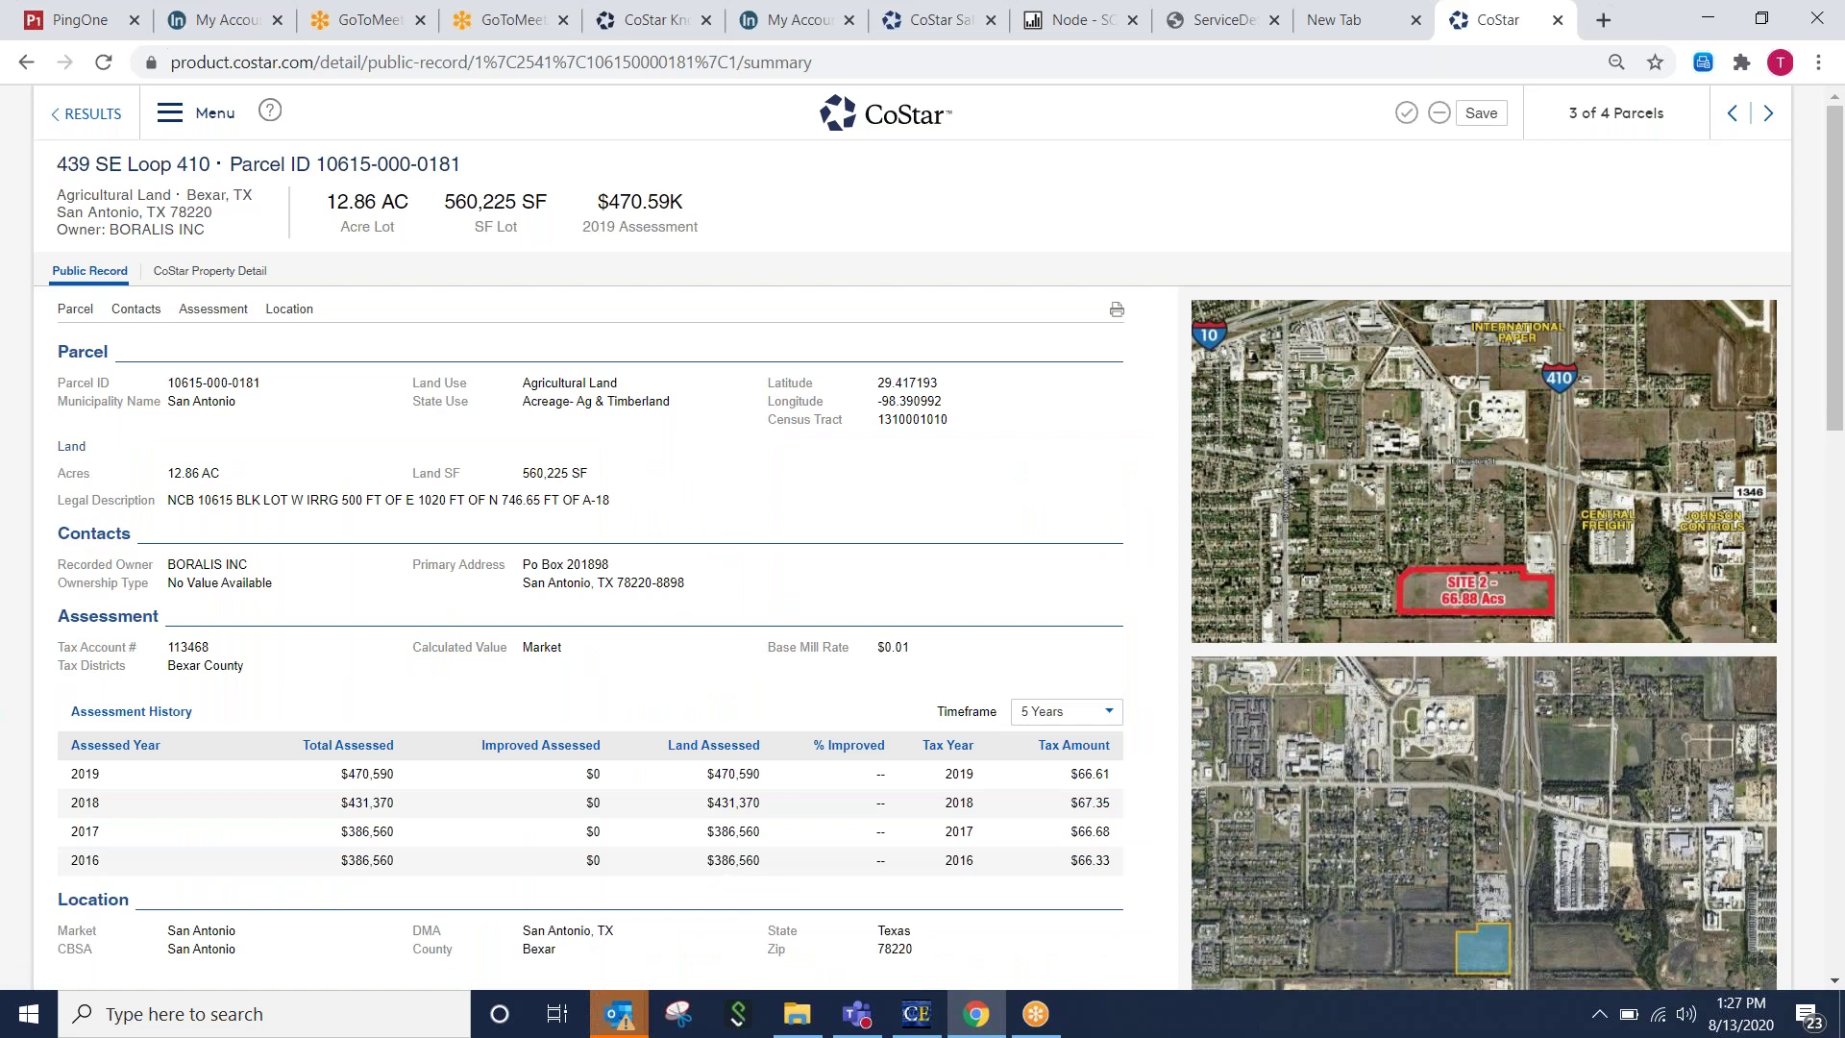
scroll(911, 538, down, 2)
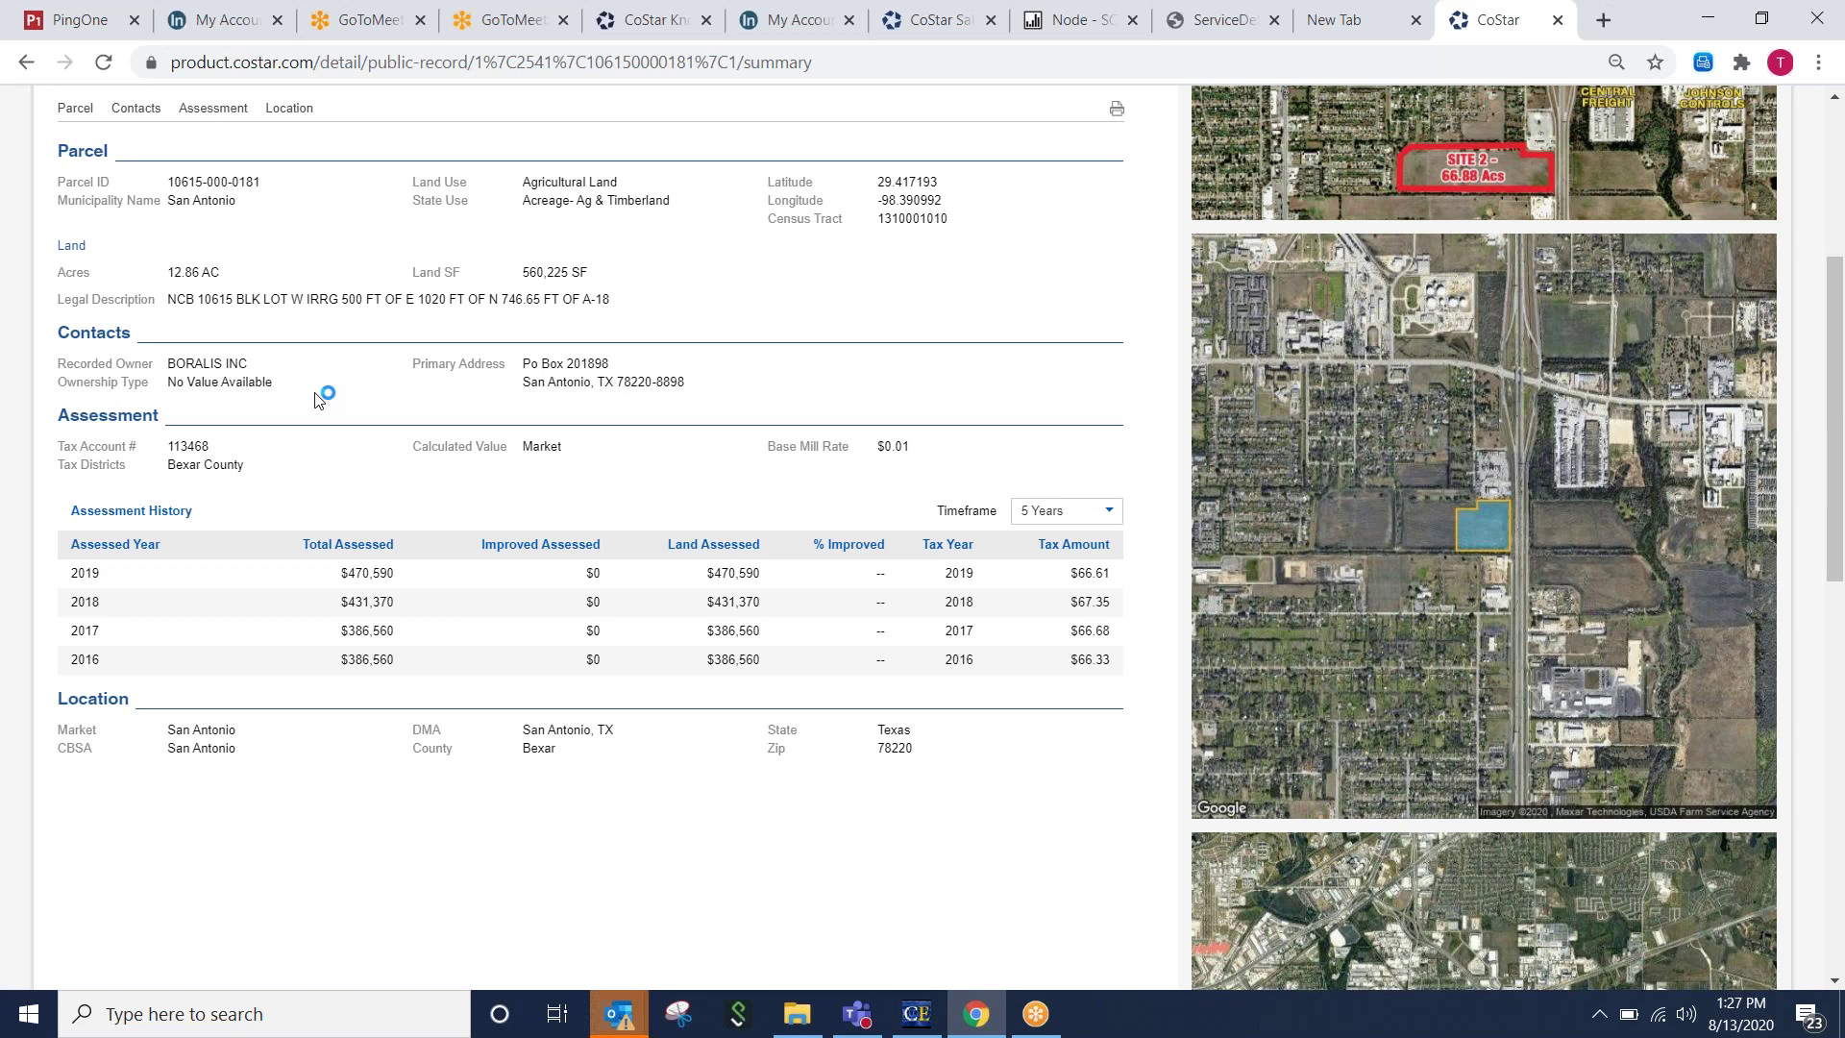
scroll(315, 393, up, 5)
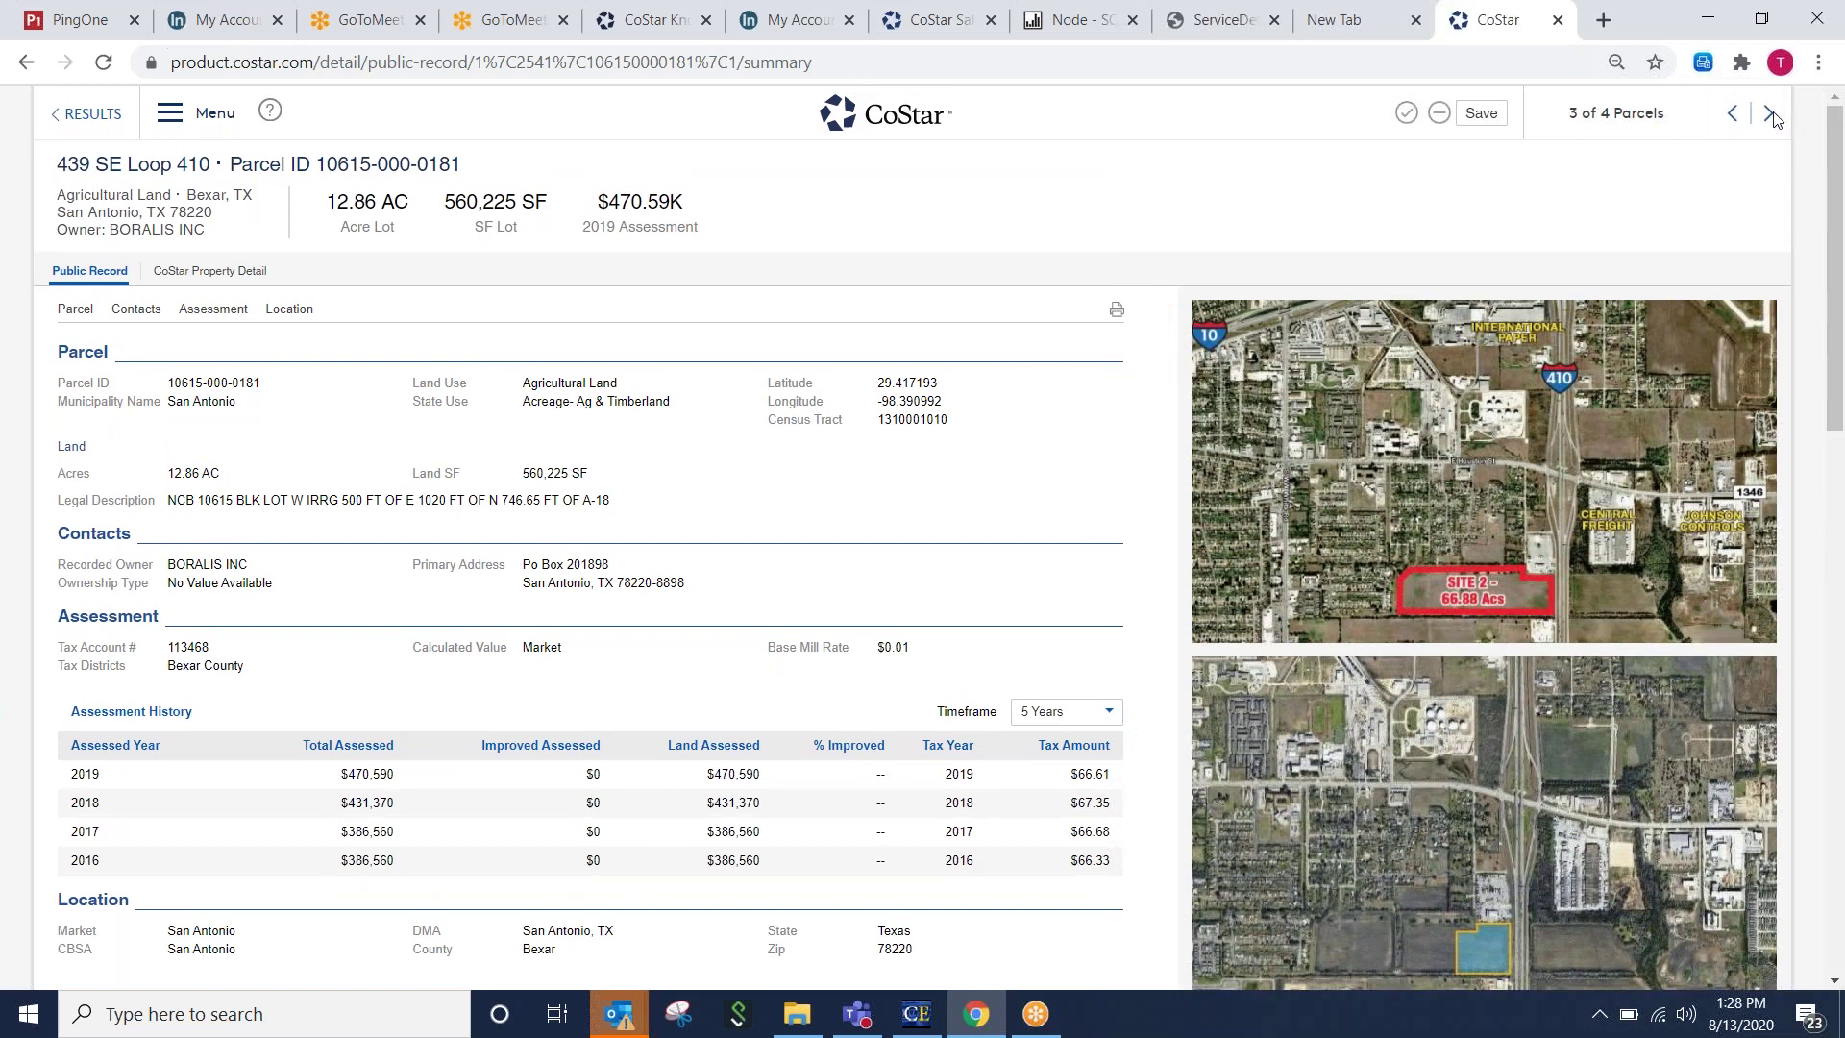
click(1769, 114)
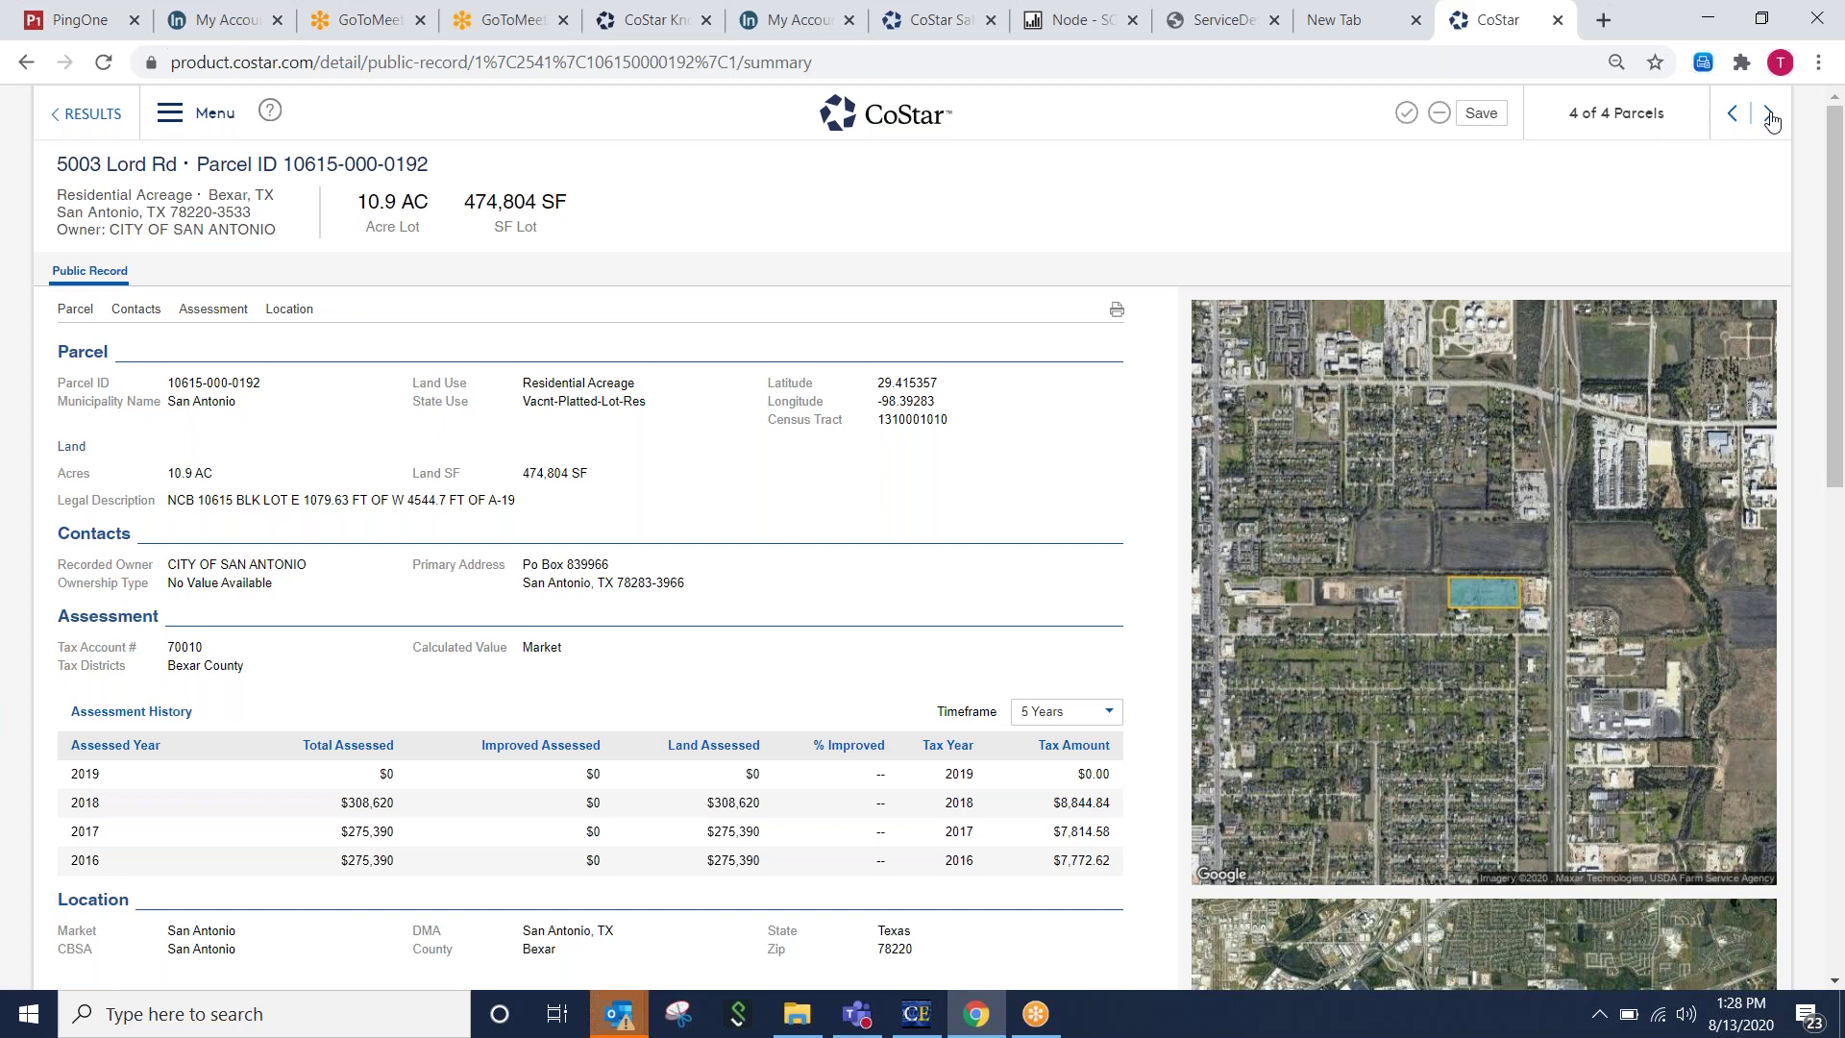
scroll(923, 538, down, 1)
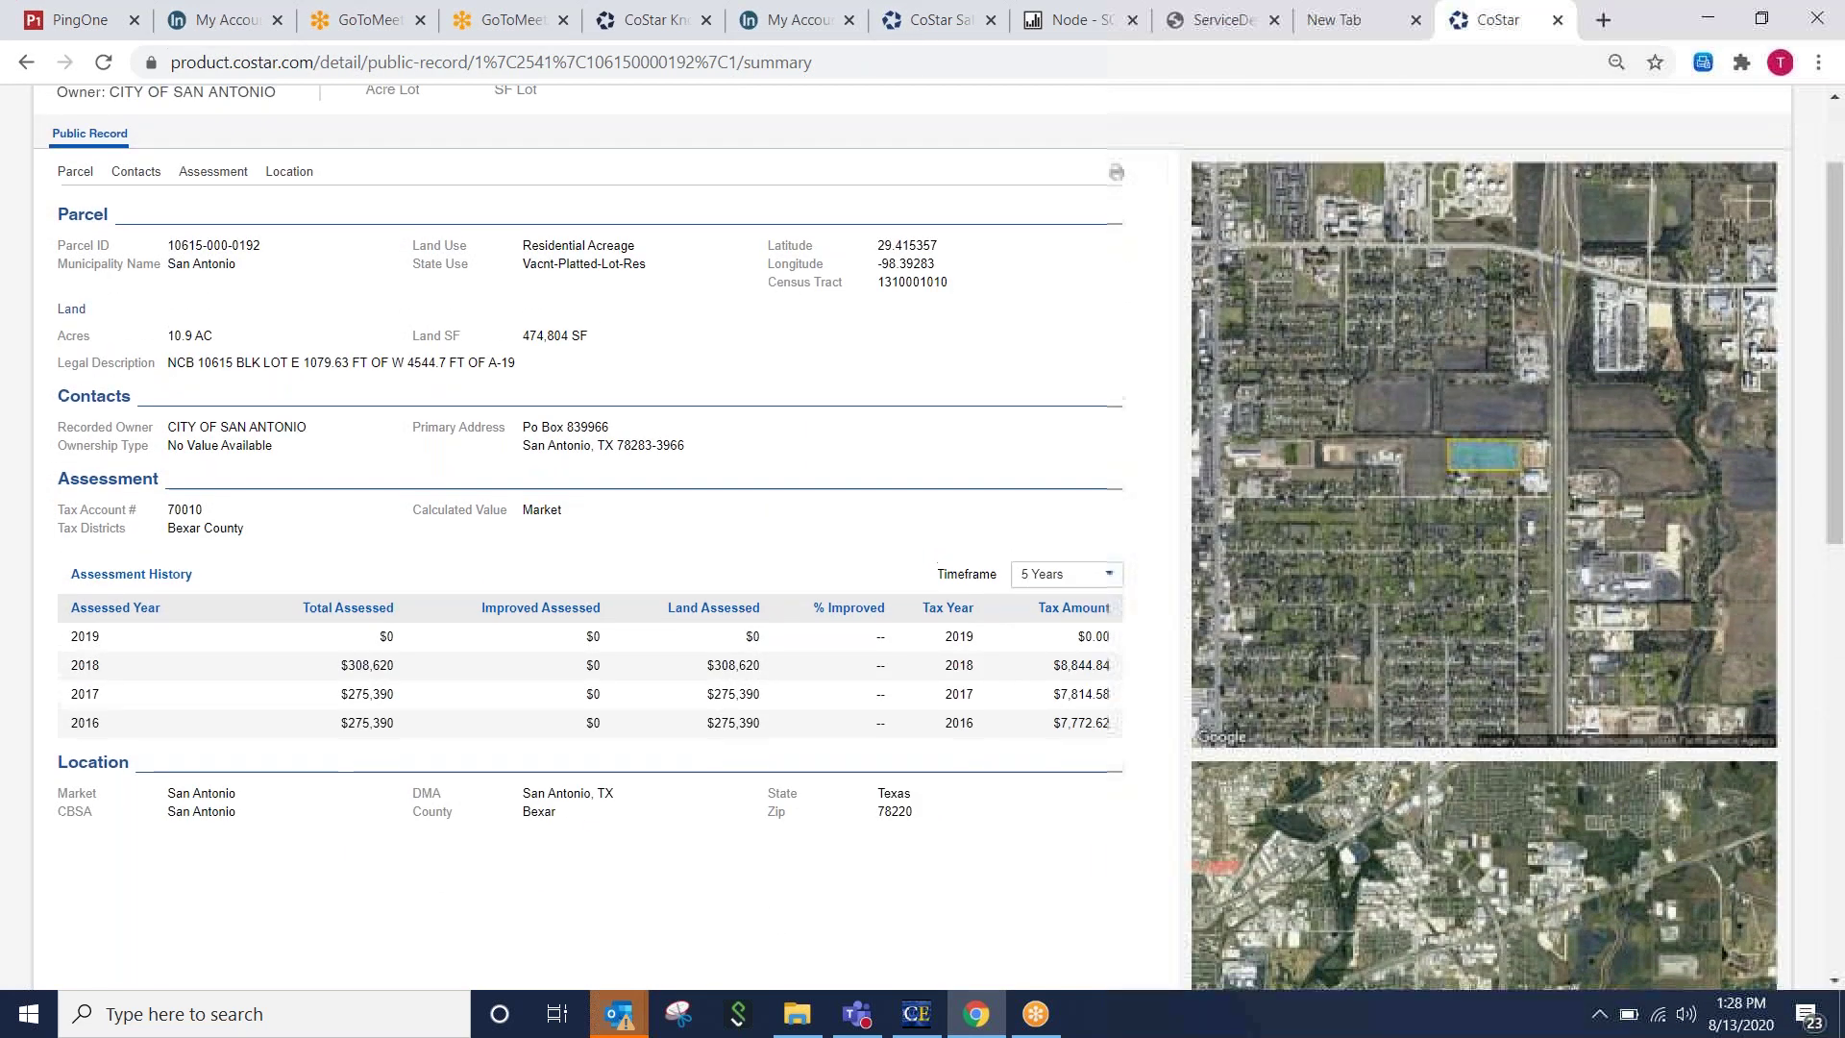
scroll(923, 539, up, 1)
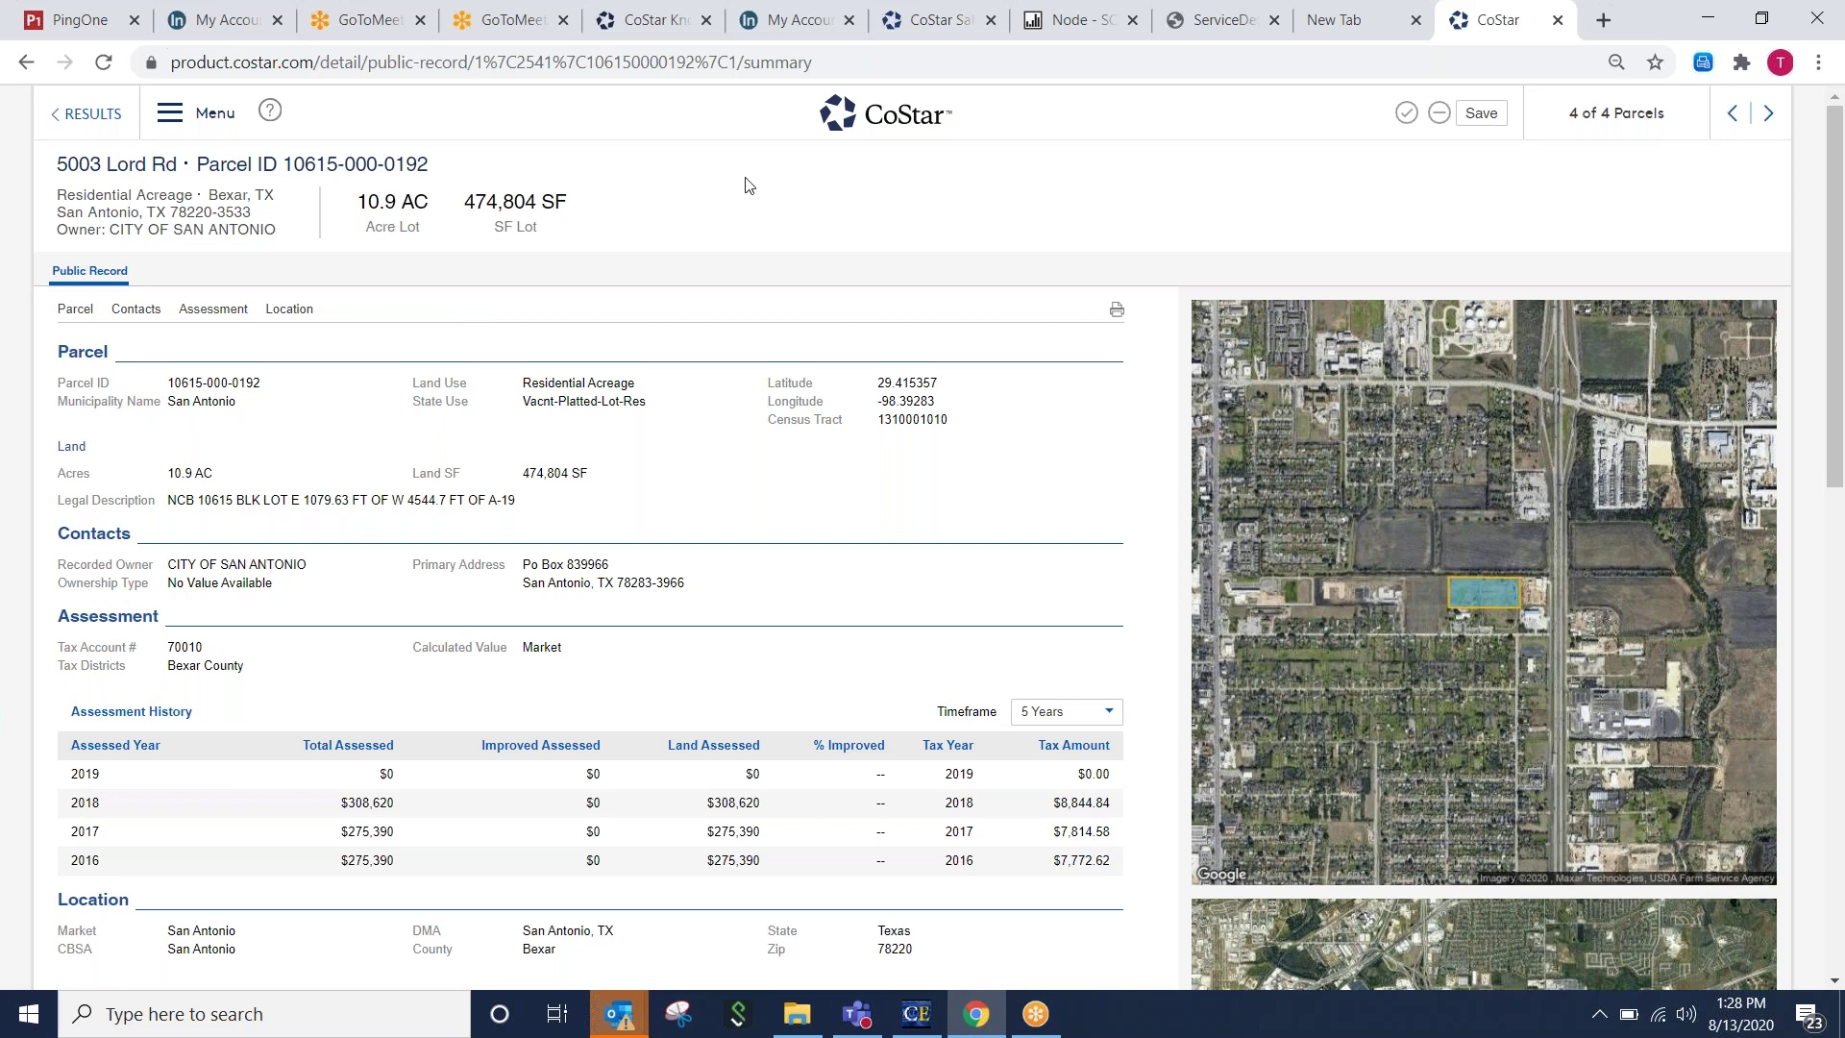
scroll(749, 185, down, 2)
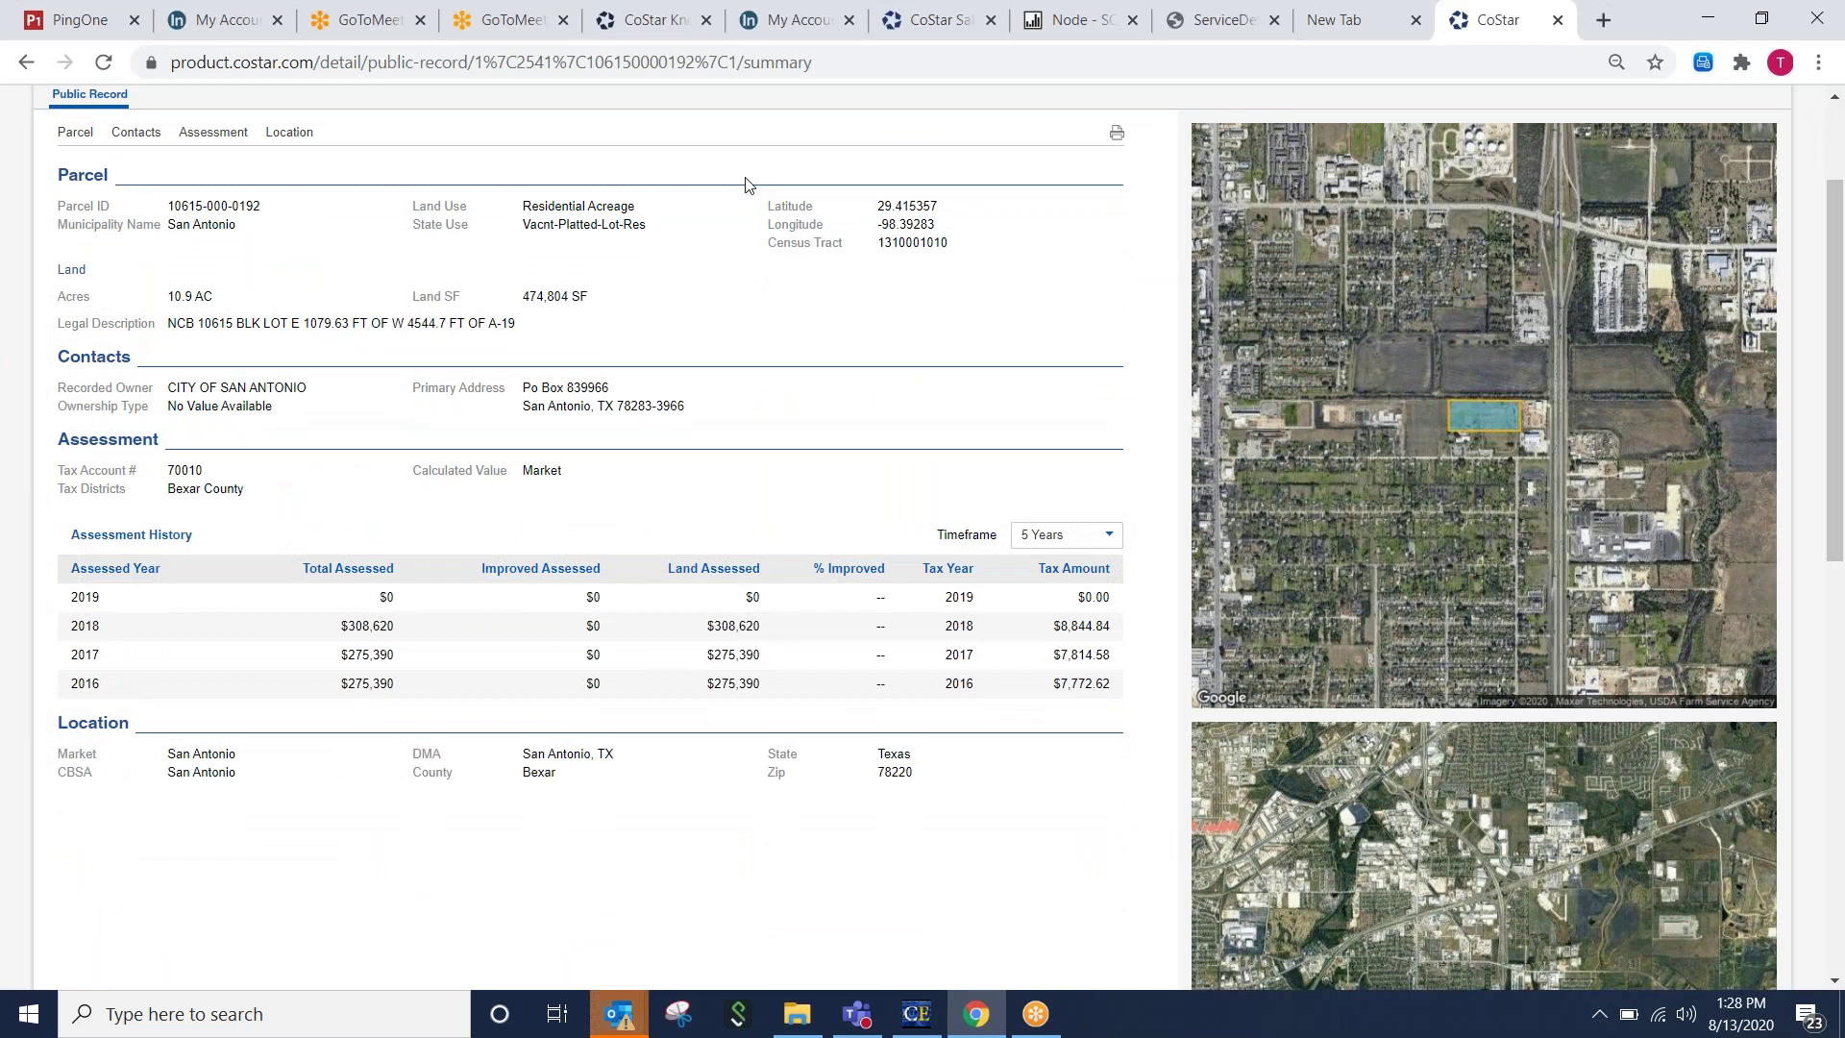
scroll(748, 184, up, 2)
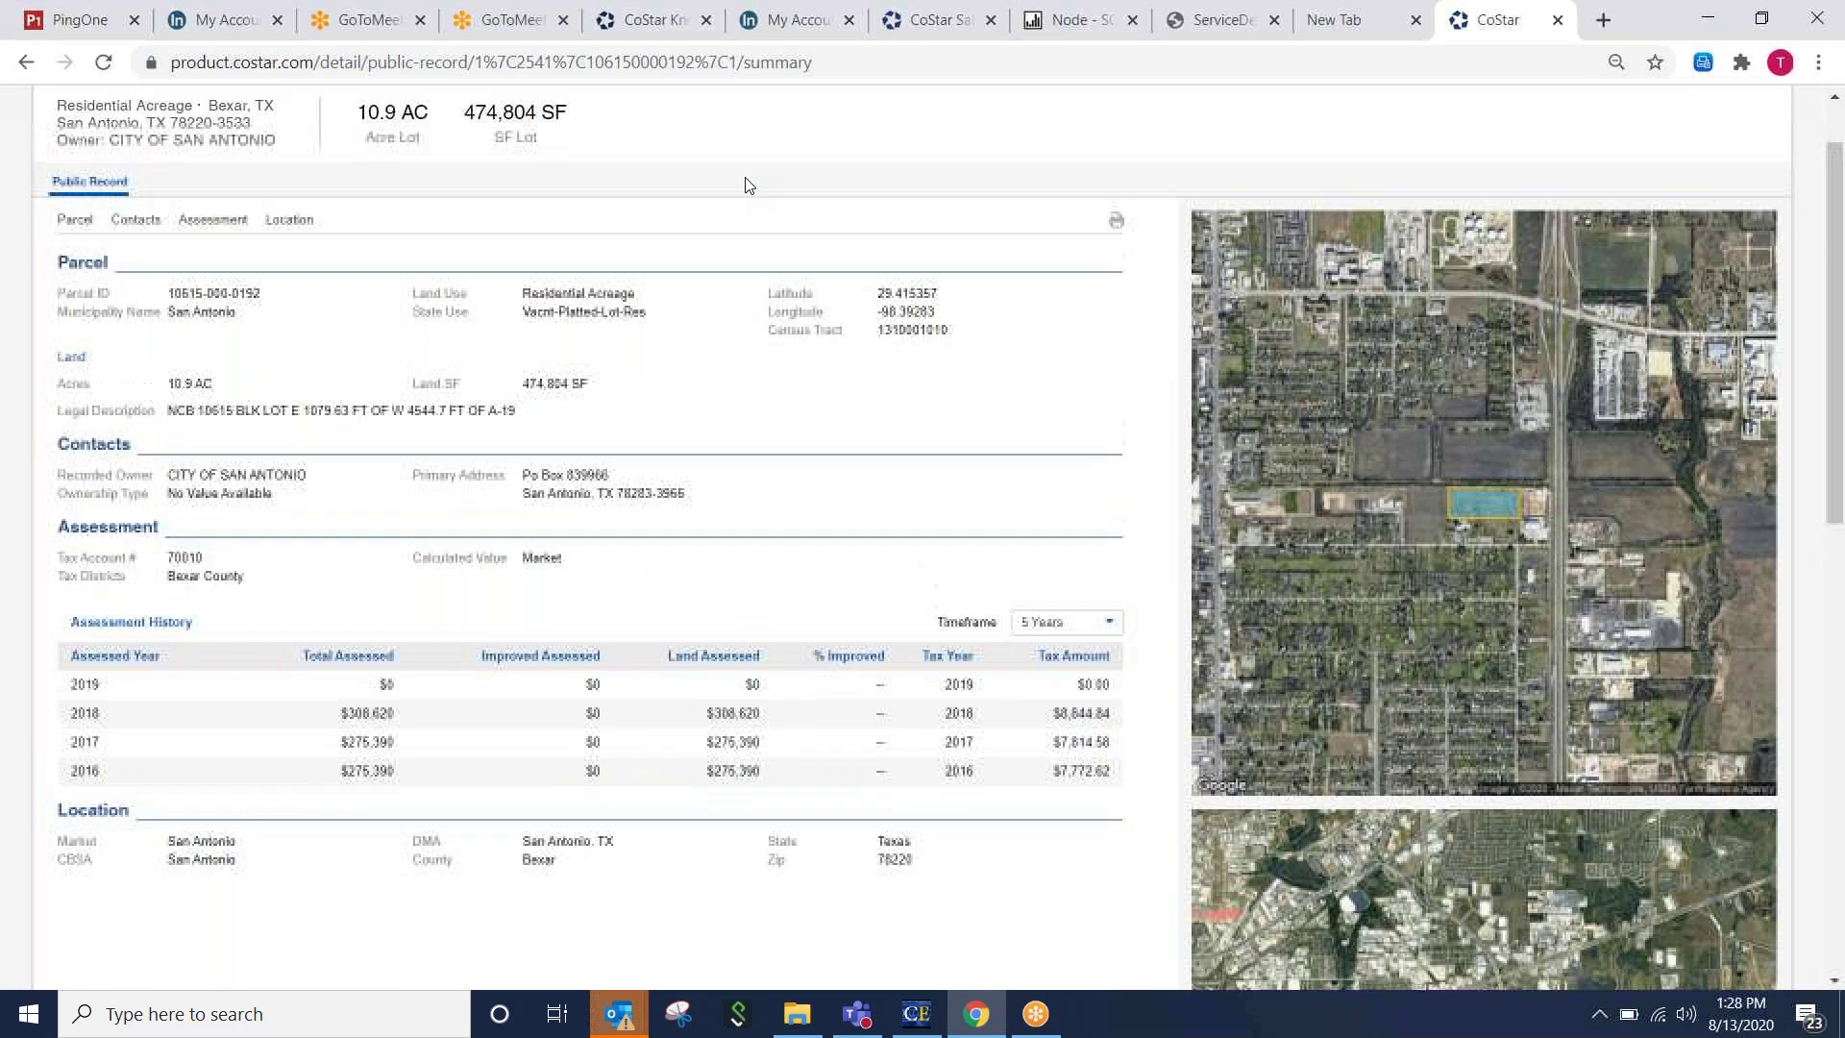
scroll(749, 184, up, 1)
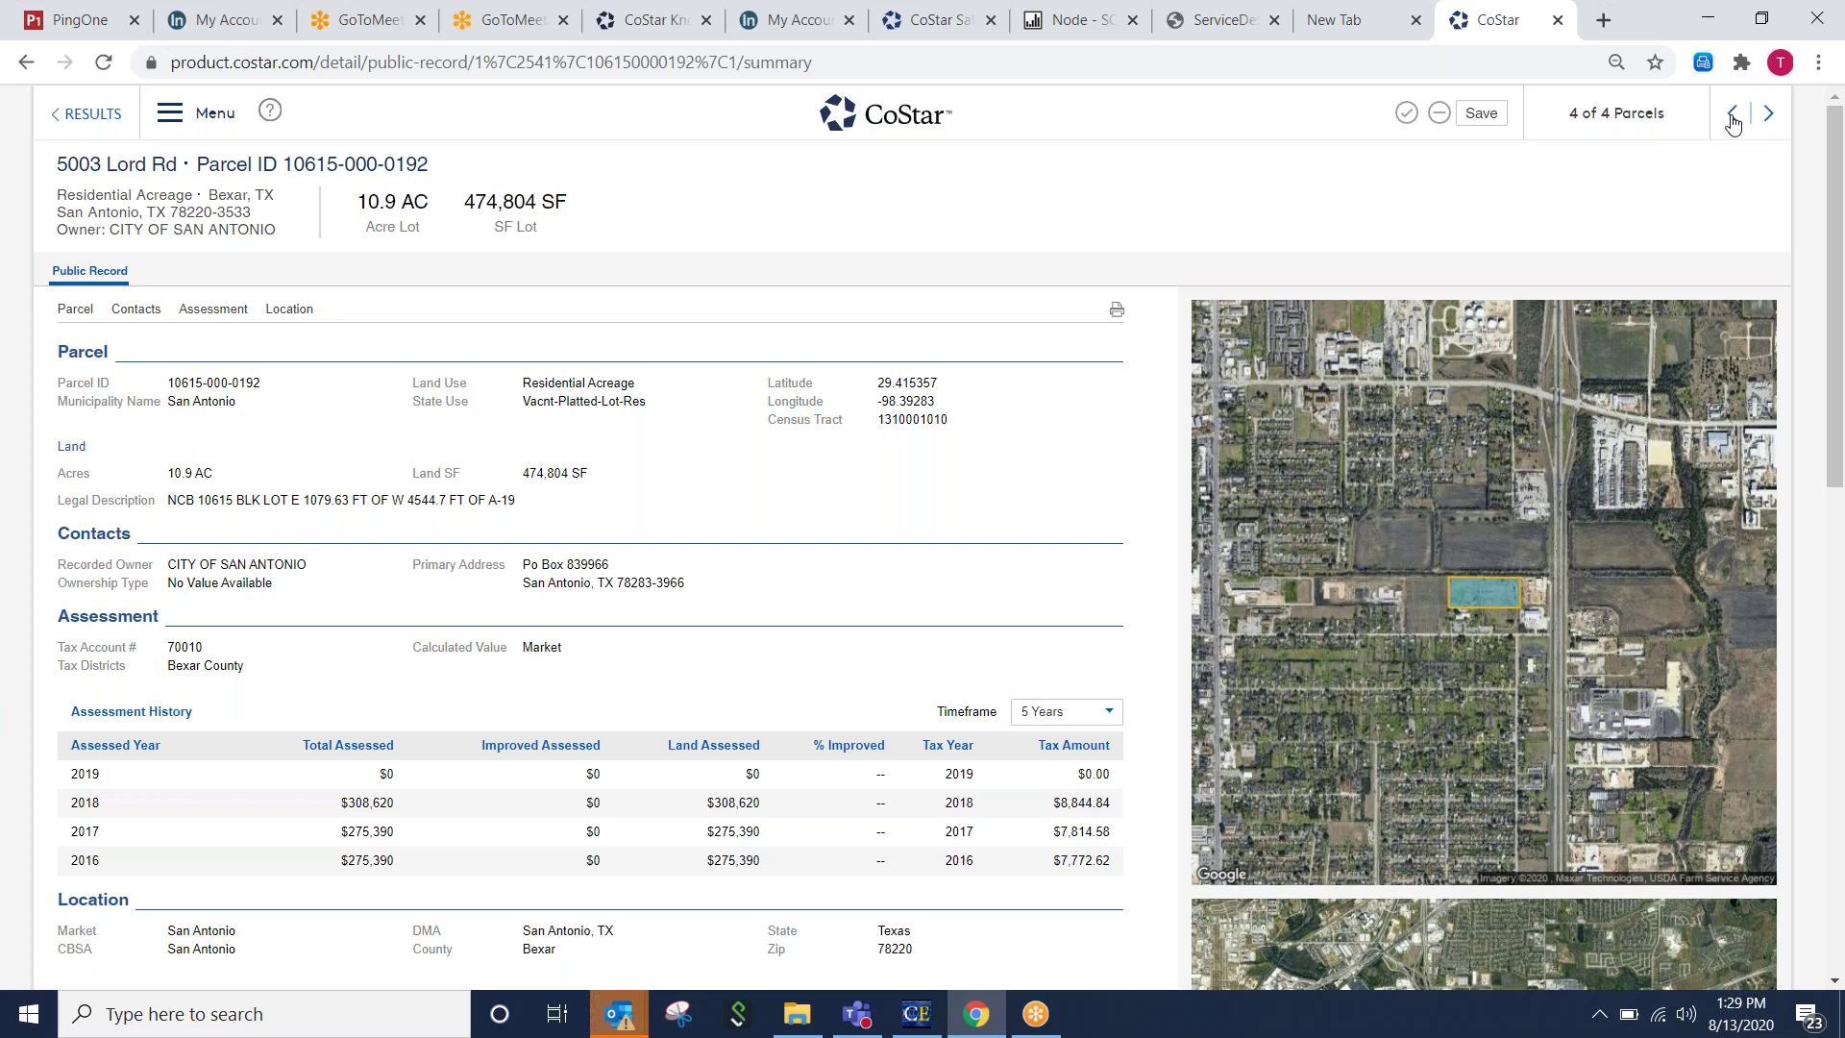
click(1732, 116)
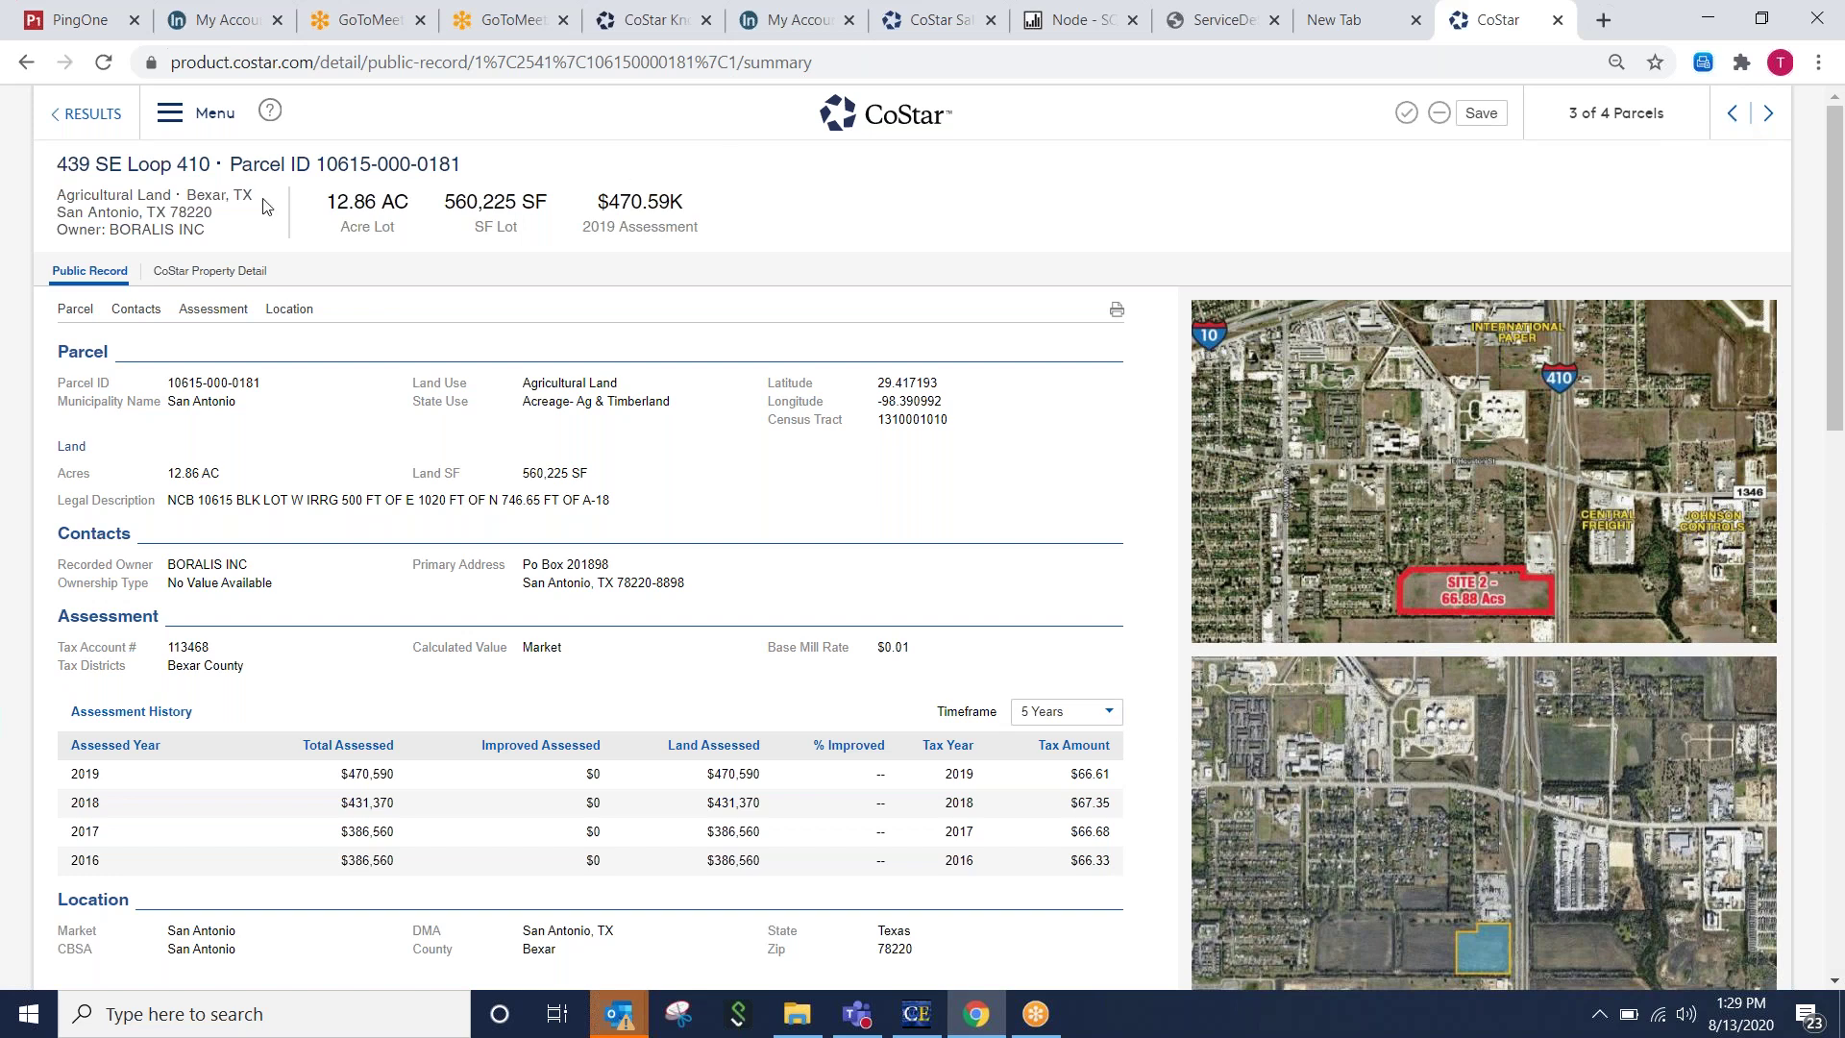
click(105, 116)
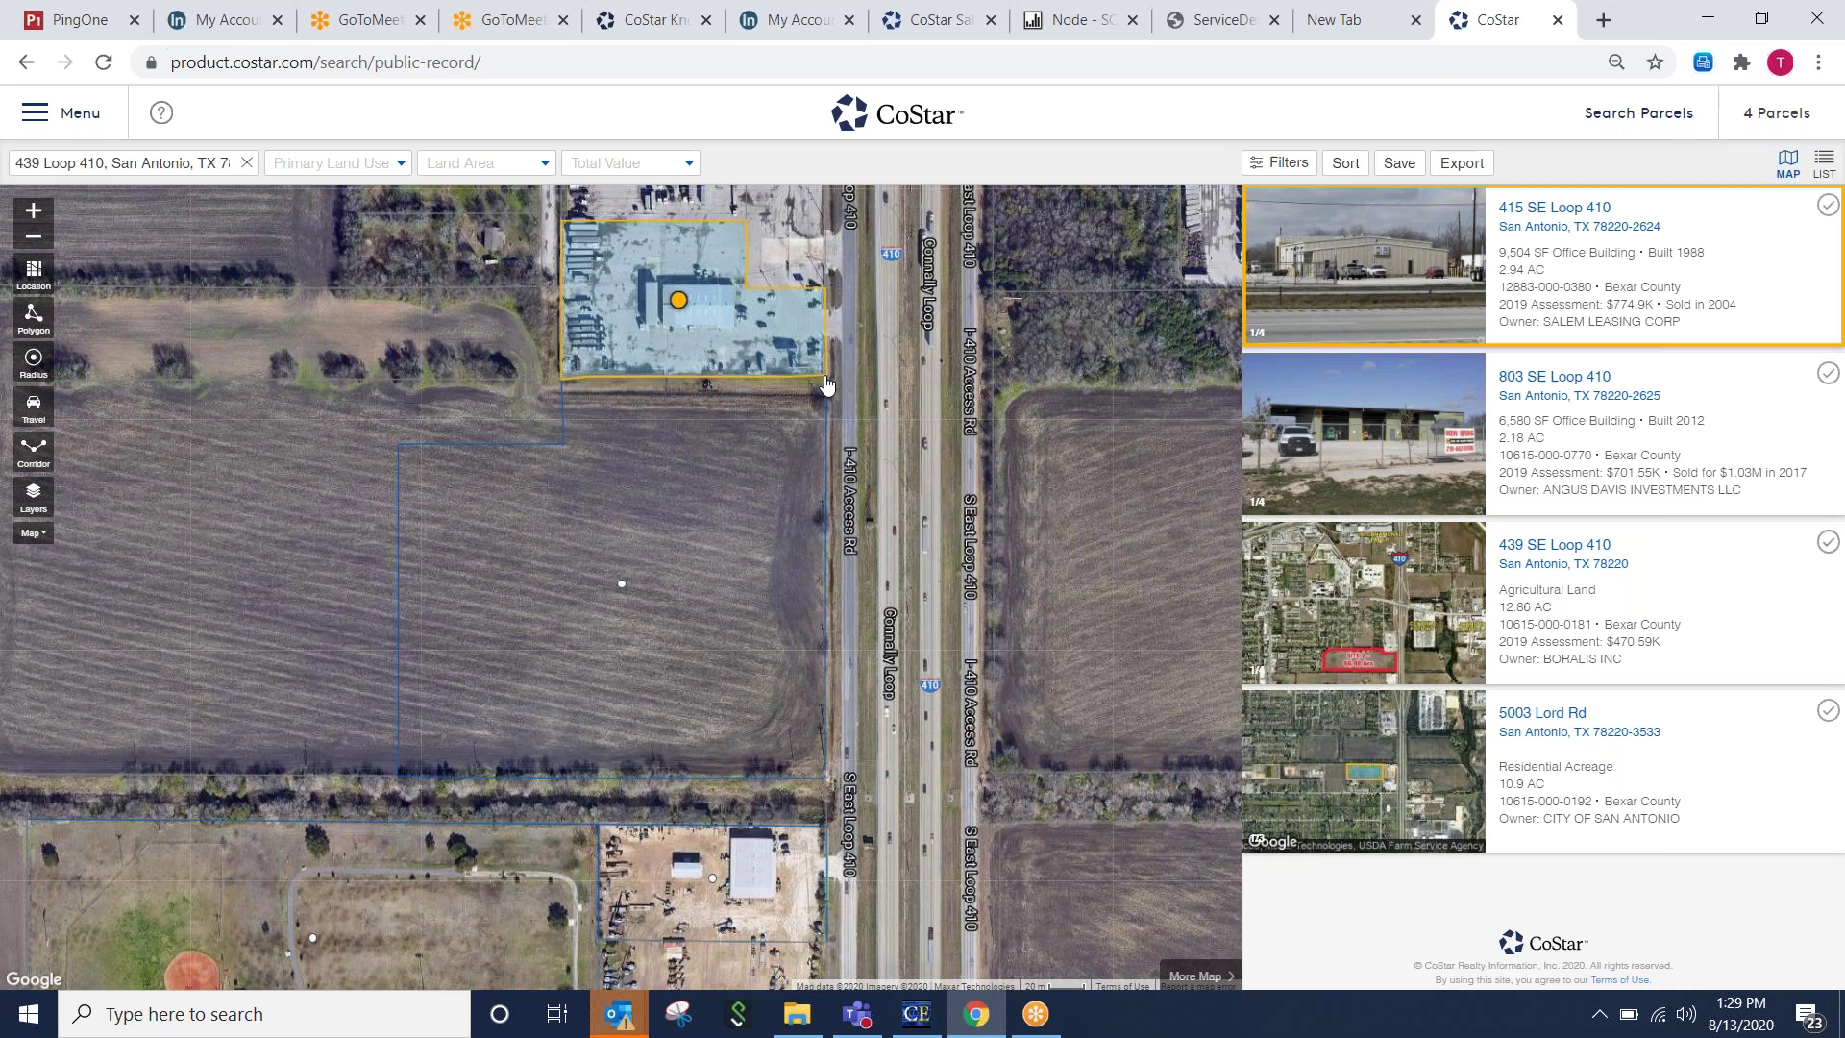
mouse_move(825, 384)
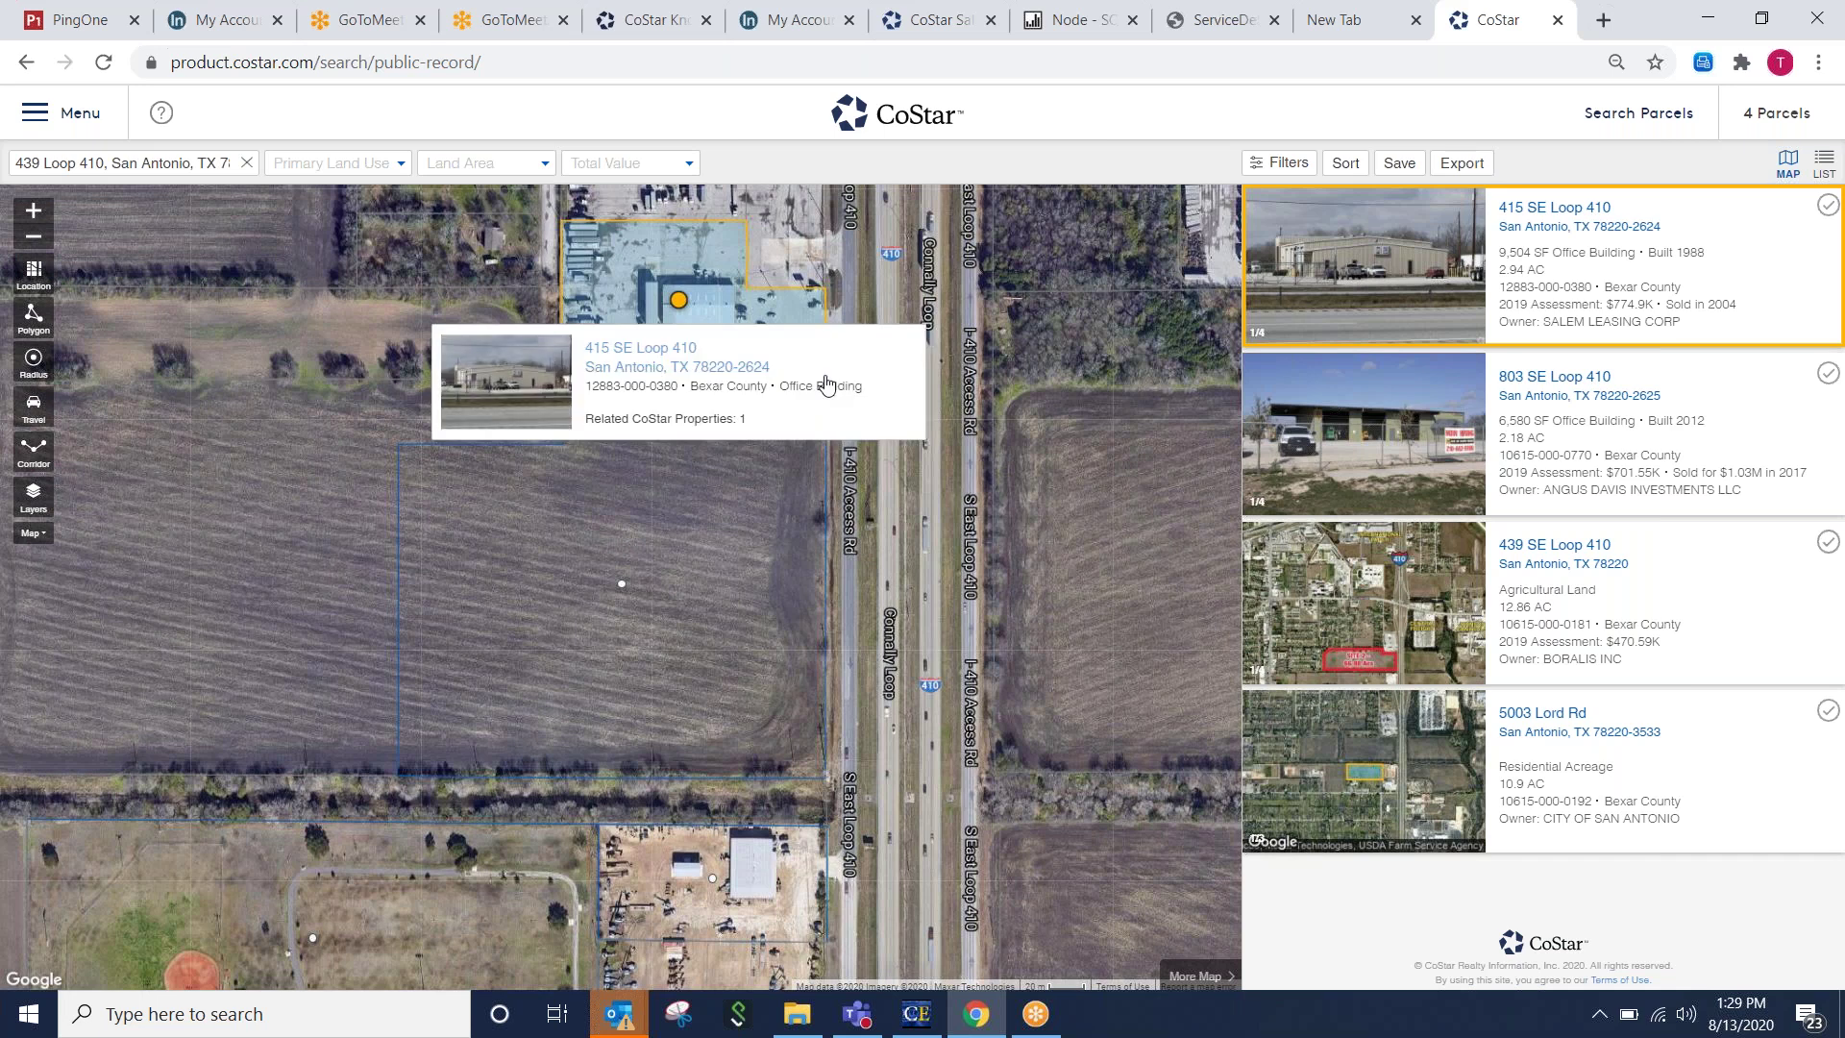
scroll(826, 385, down, 1)
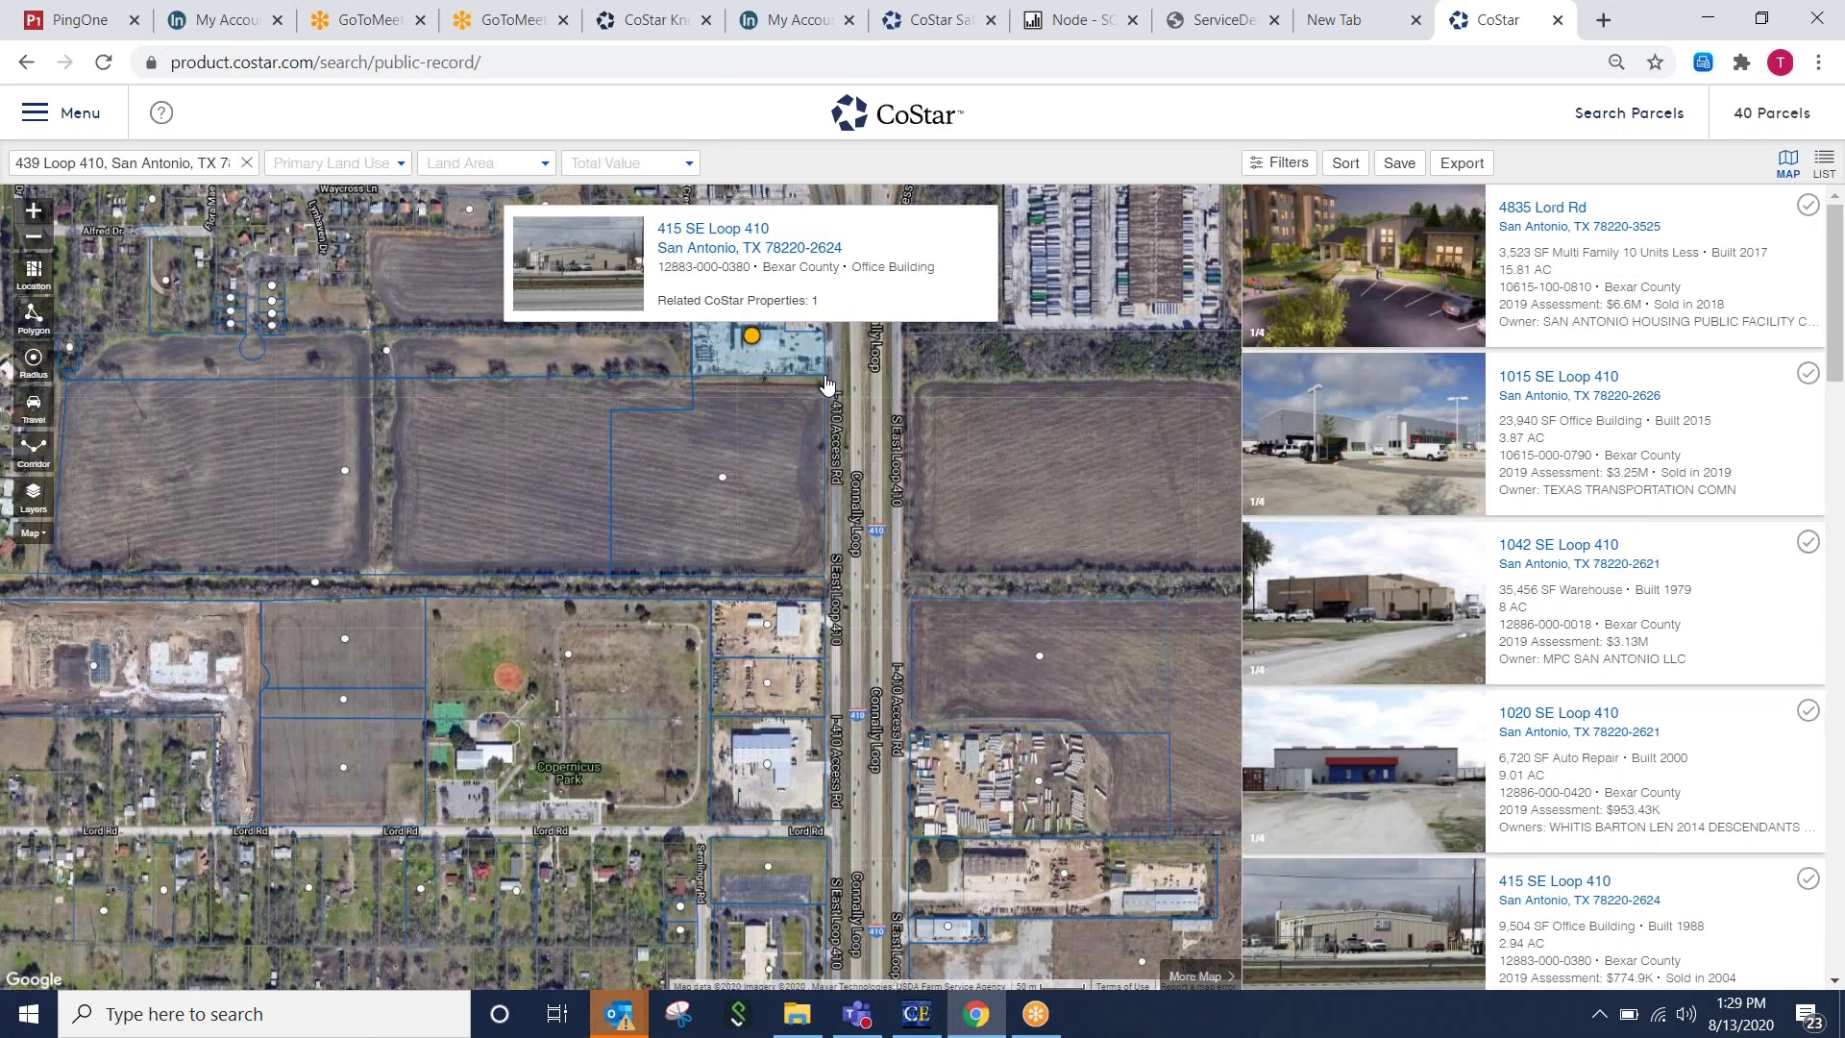
click(877, 352)
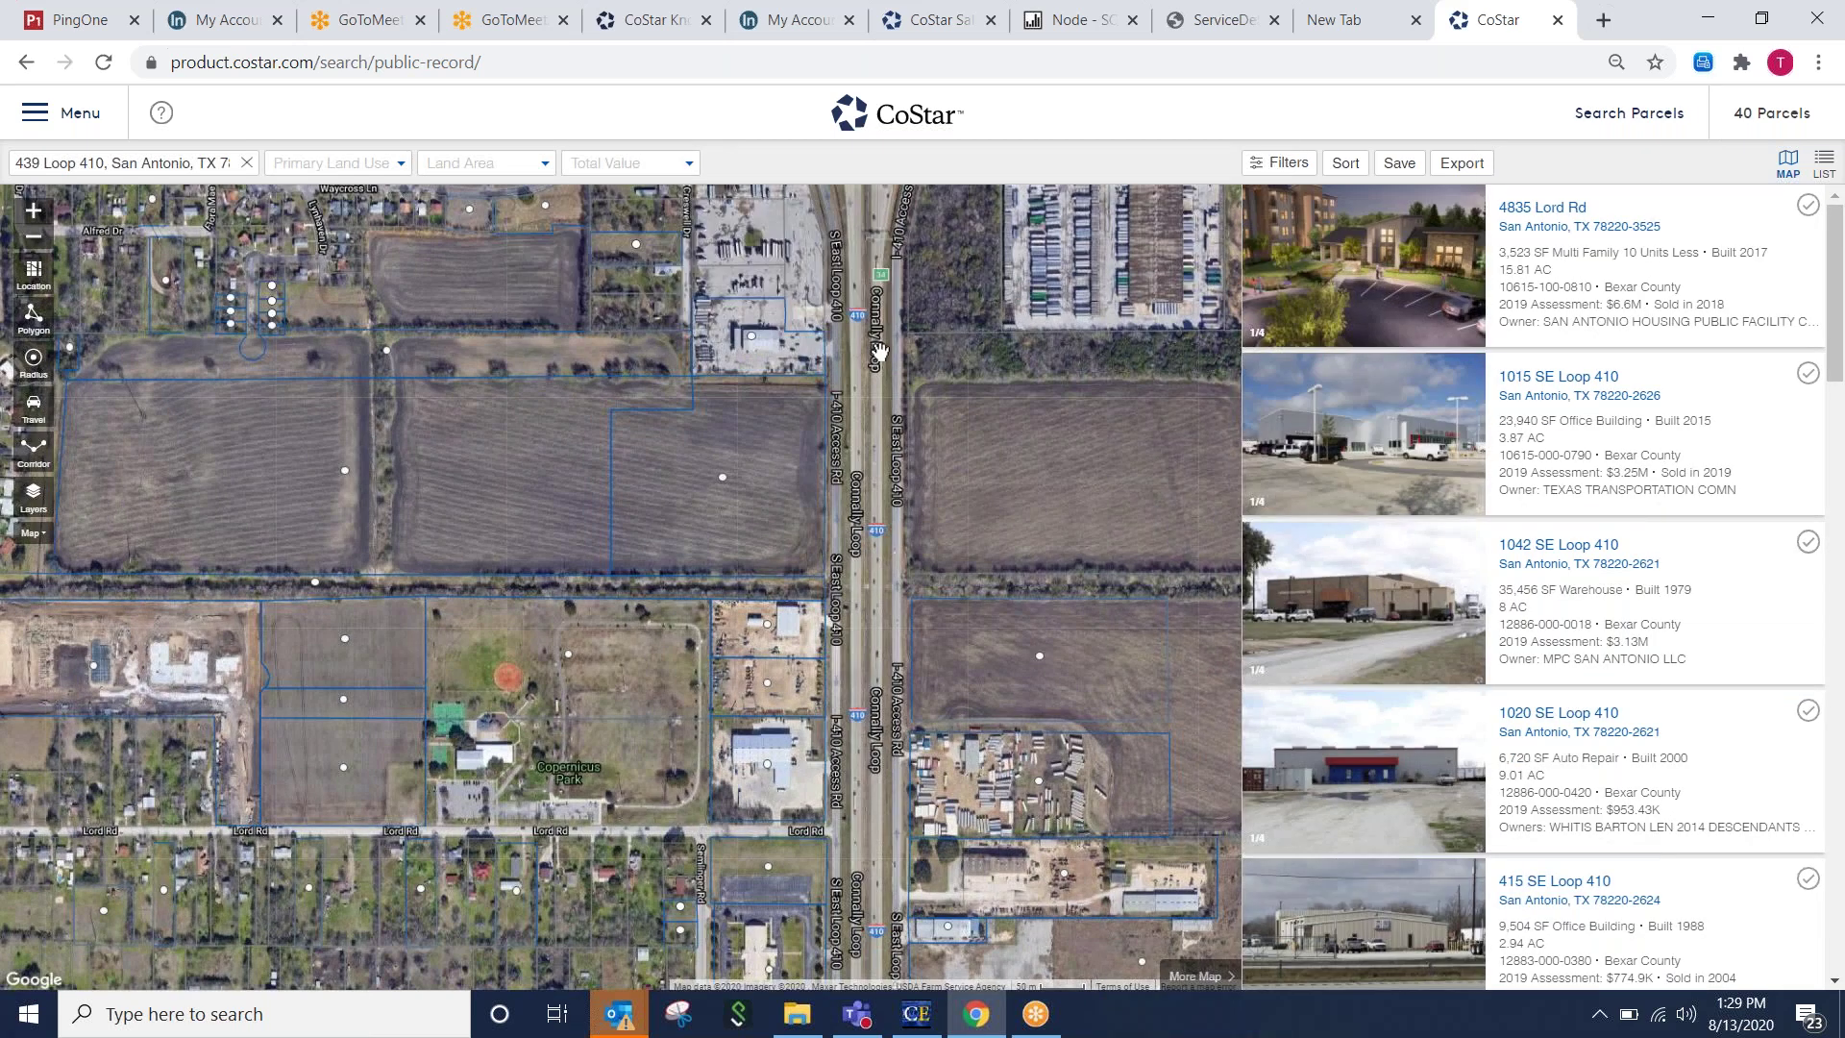
drag(848, 407, 773, 517)
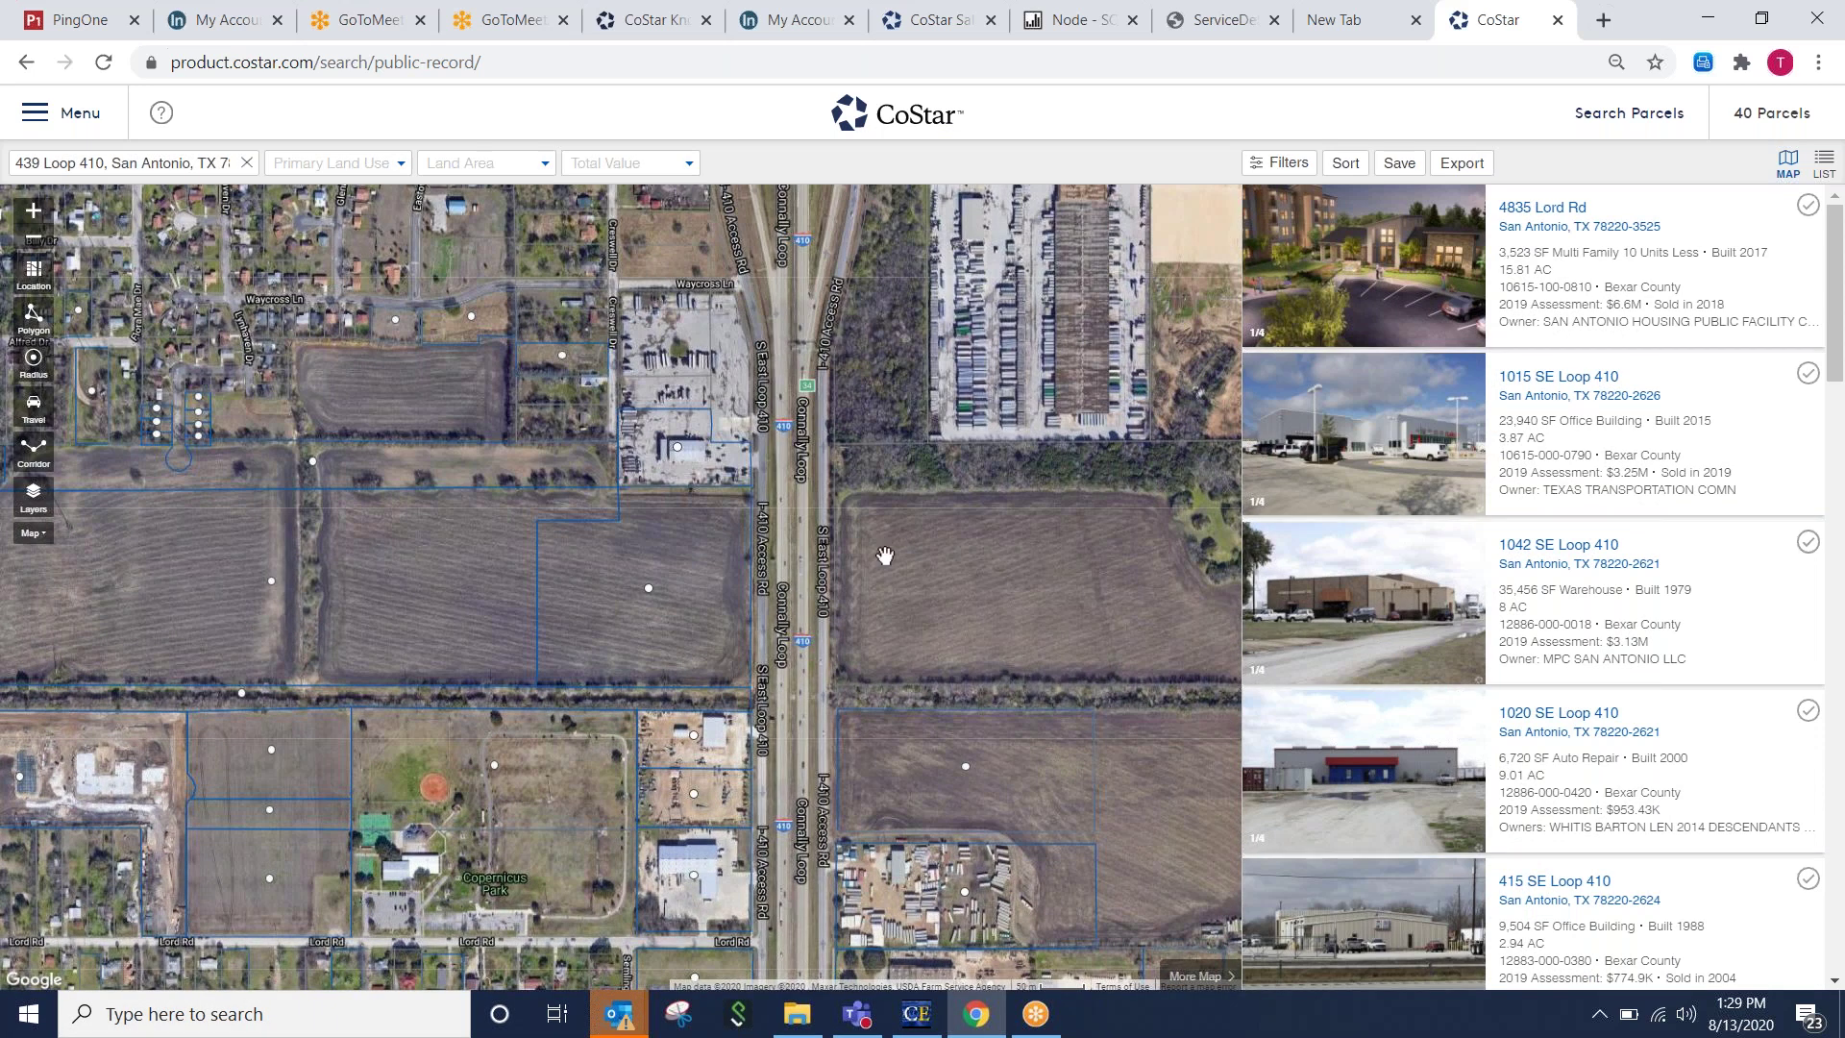
Step: Preview the 418 SE Loop 410 parcel, then select the 756 SE Loop 410 agricultural parcel
click(903, 574)
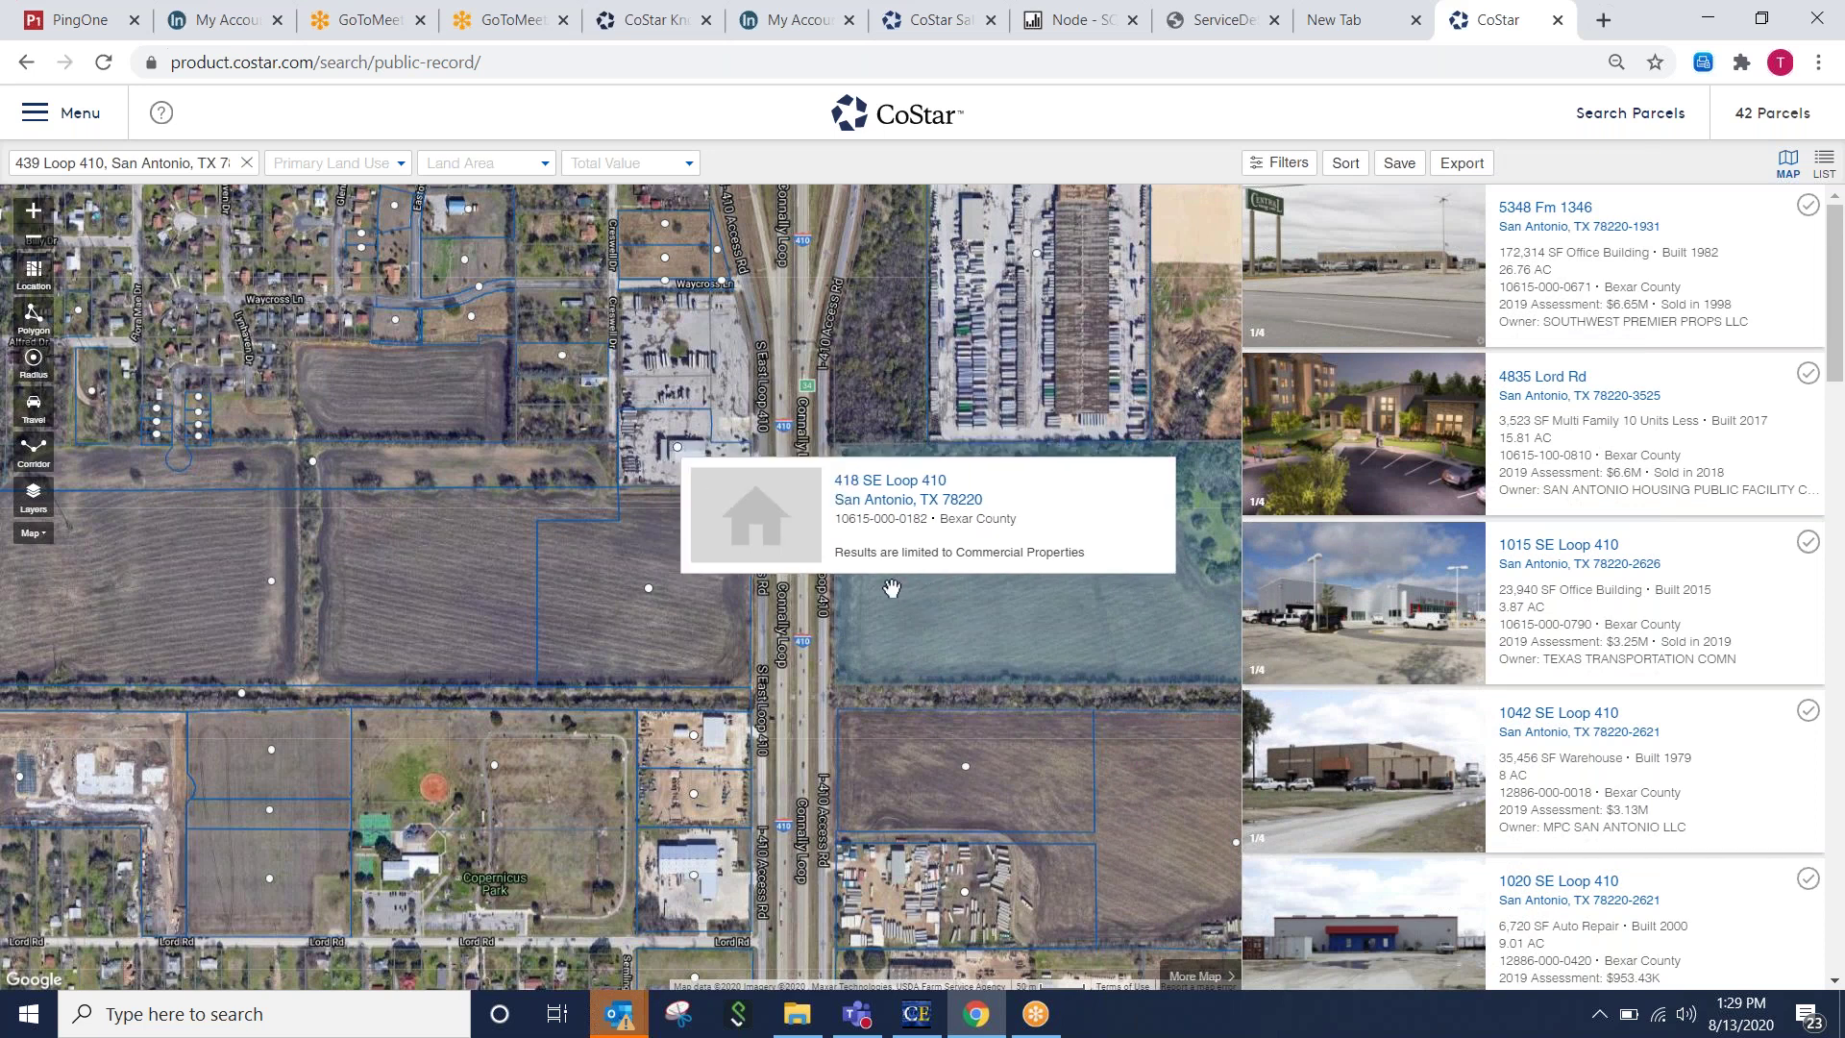
drag(892, 588, 649, 565)
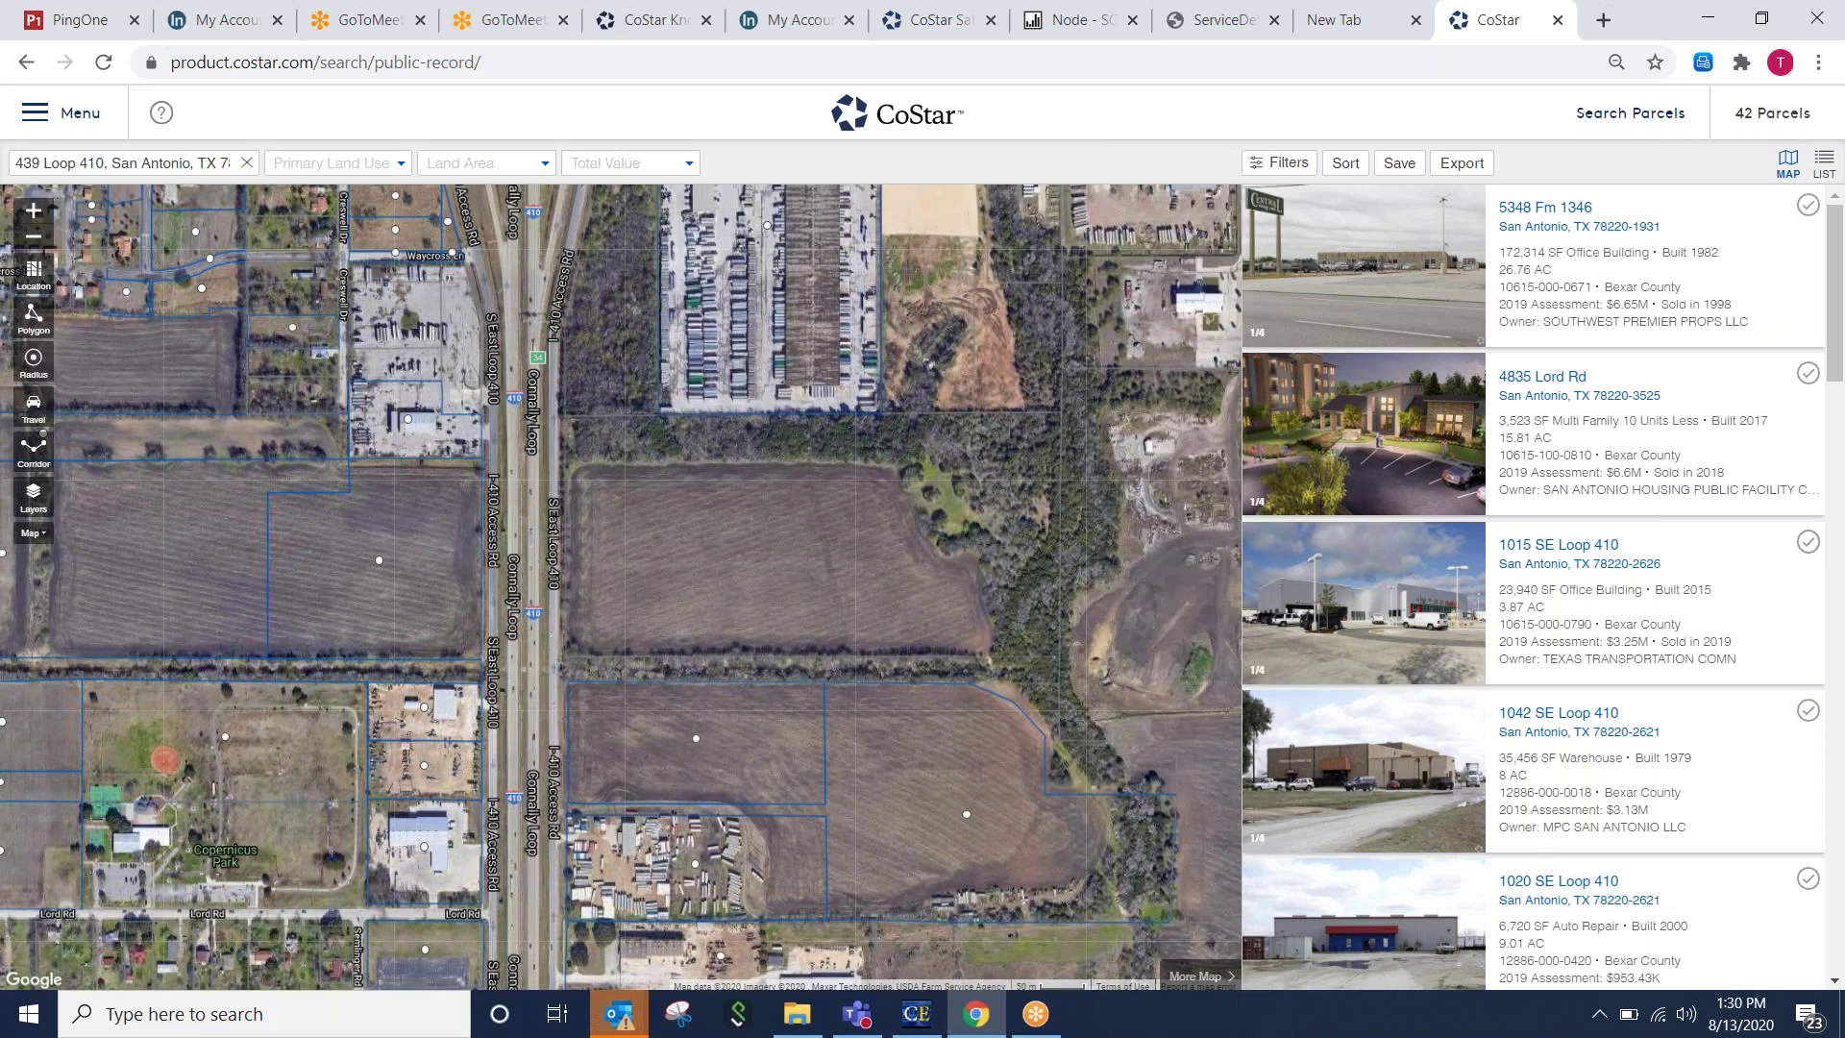
click(691, 550)
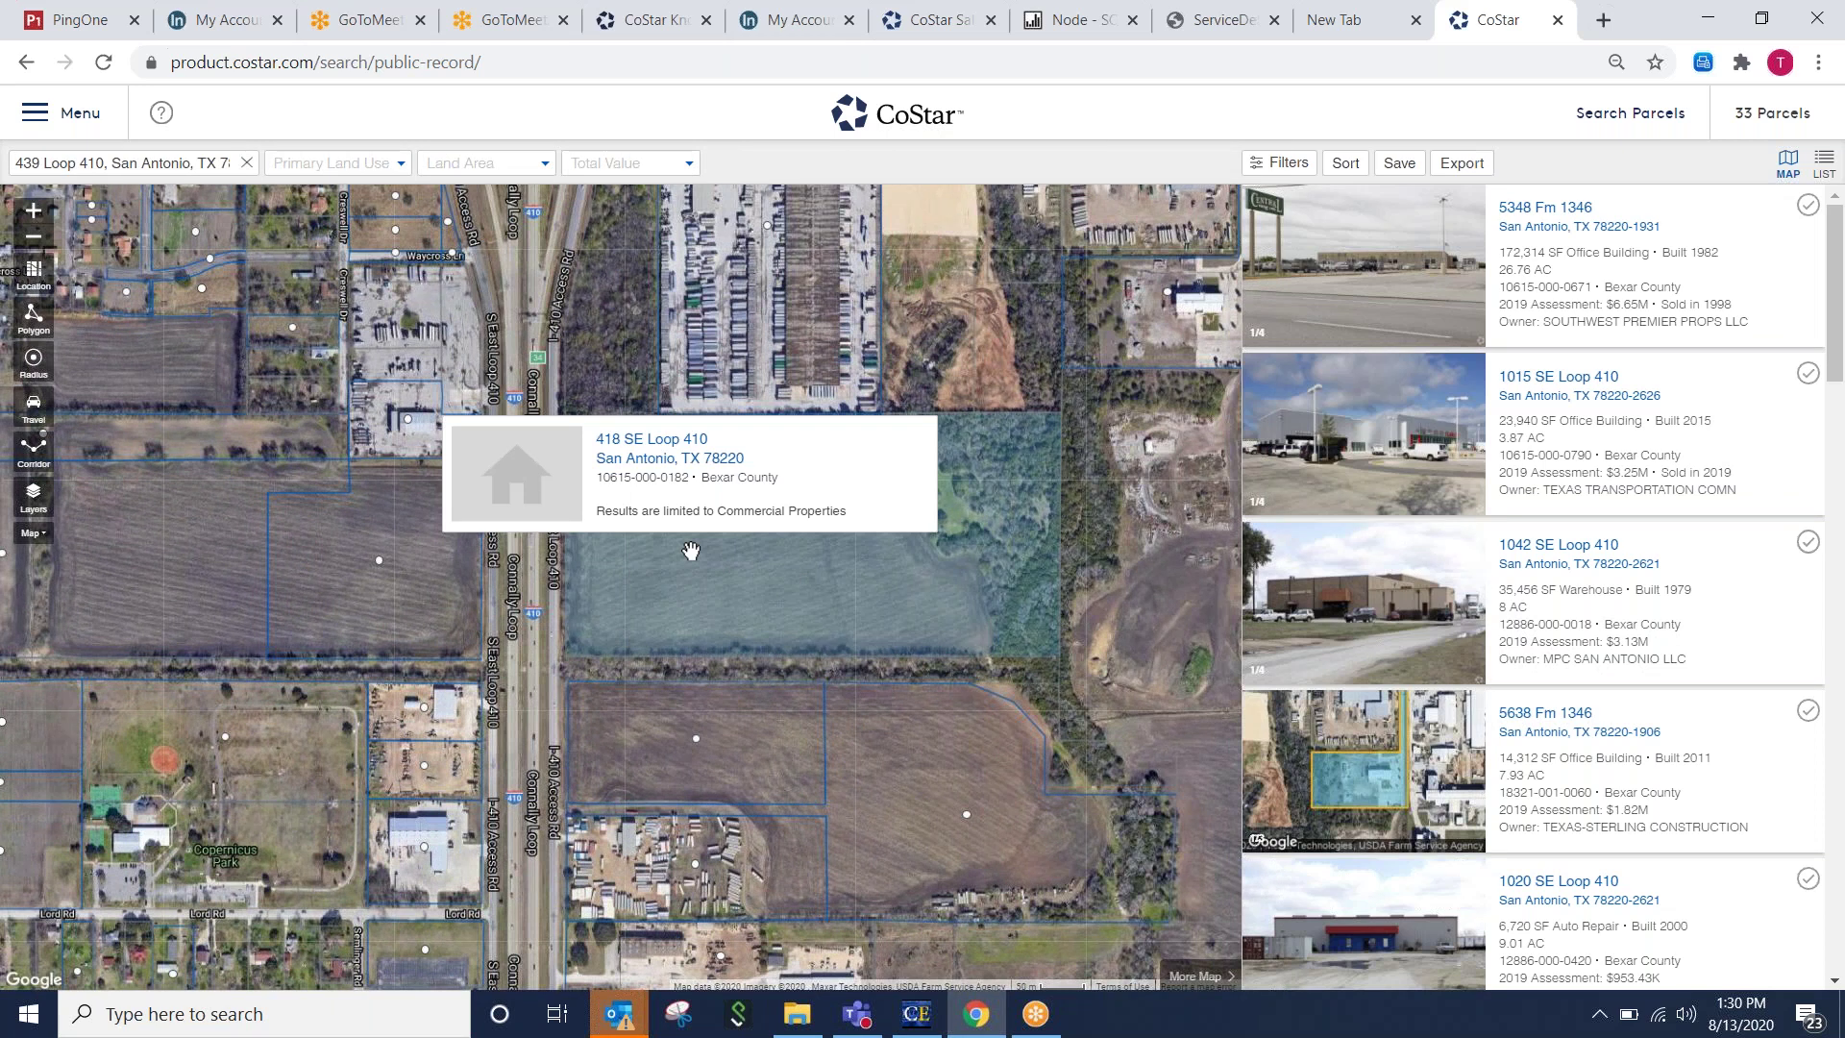
click(636, 449)
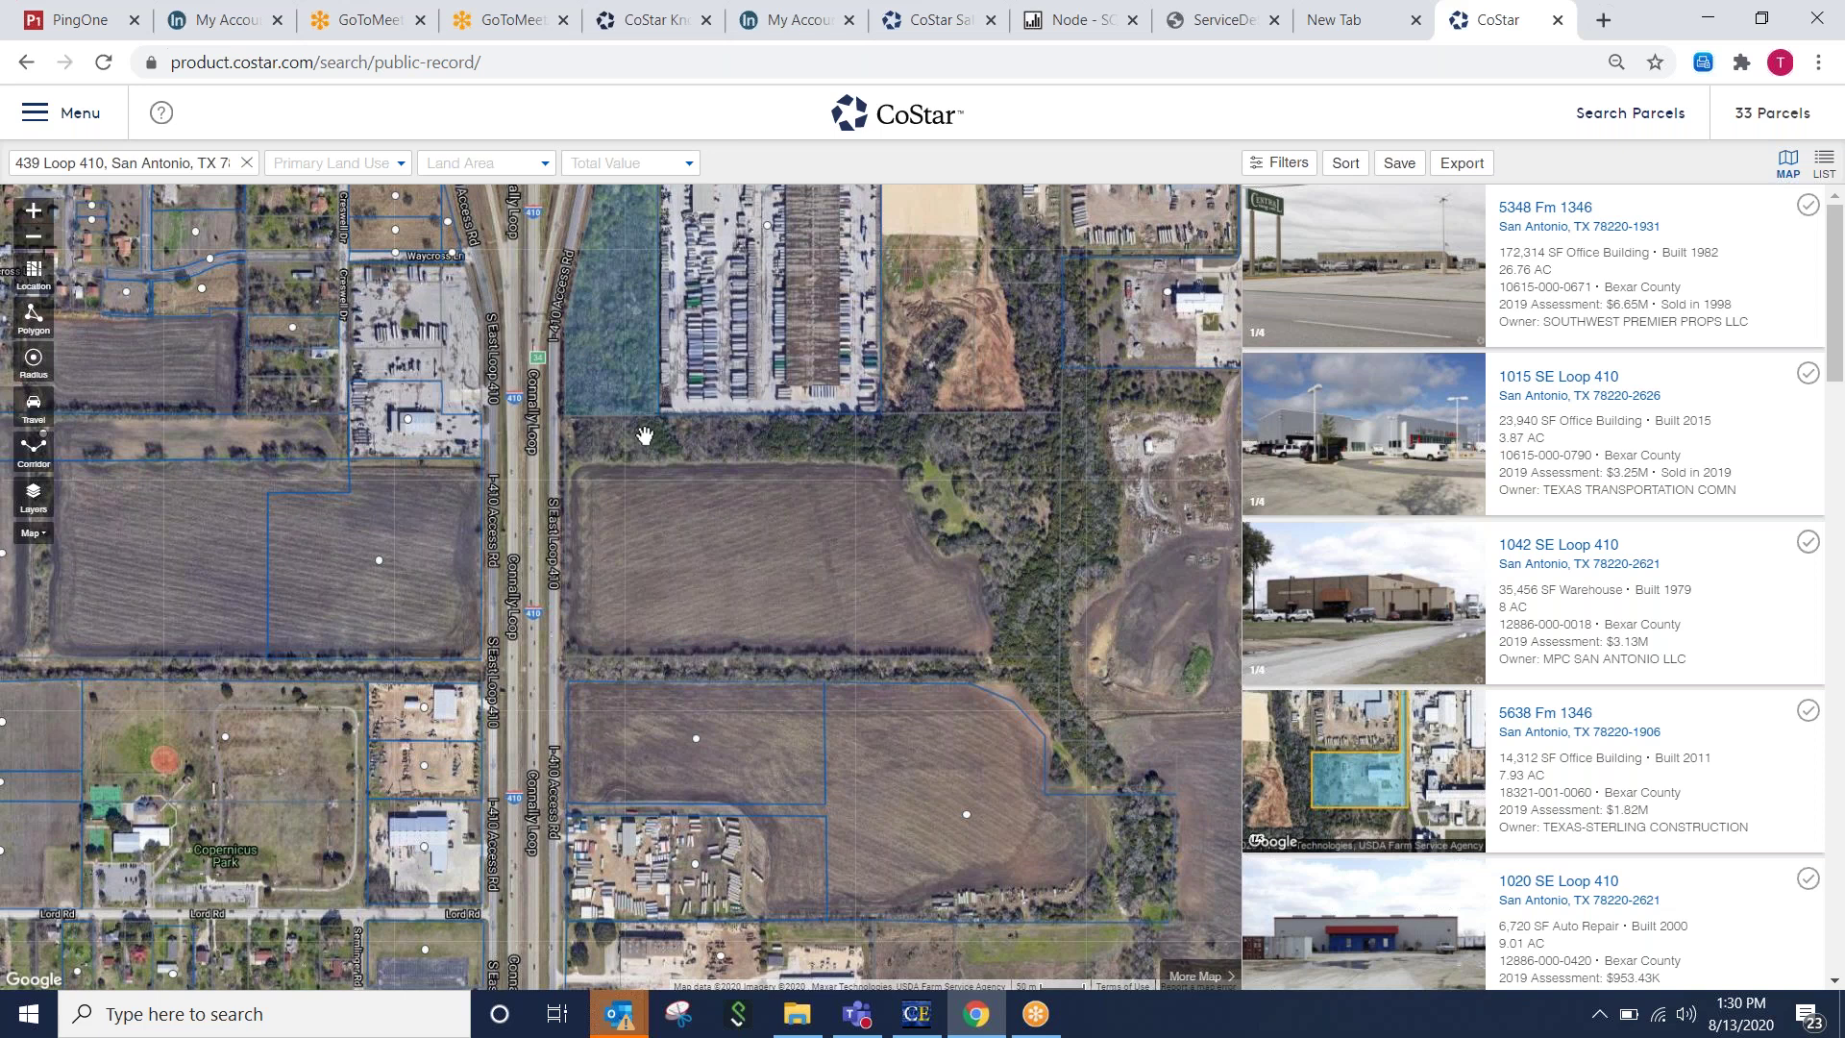
mouse_move(679, 528)
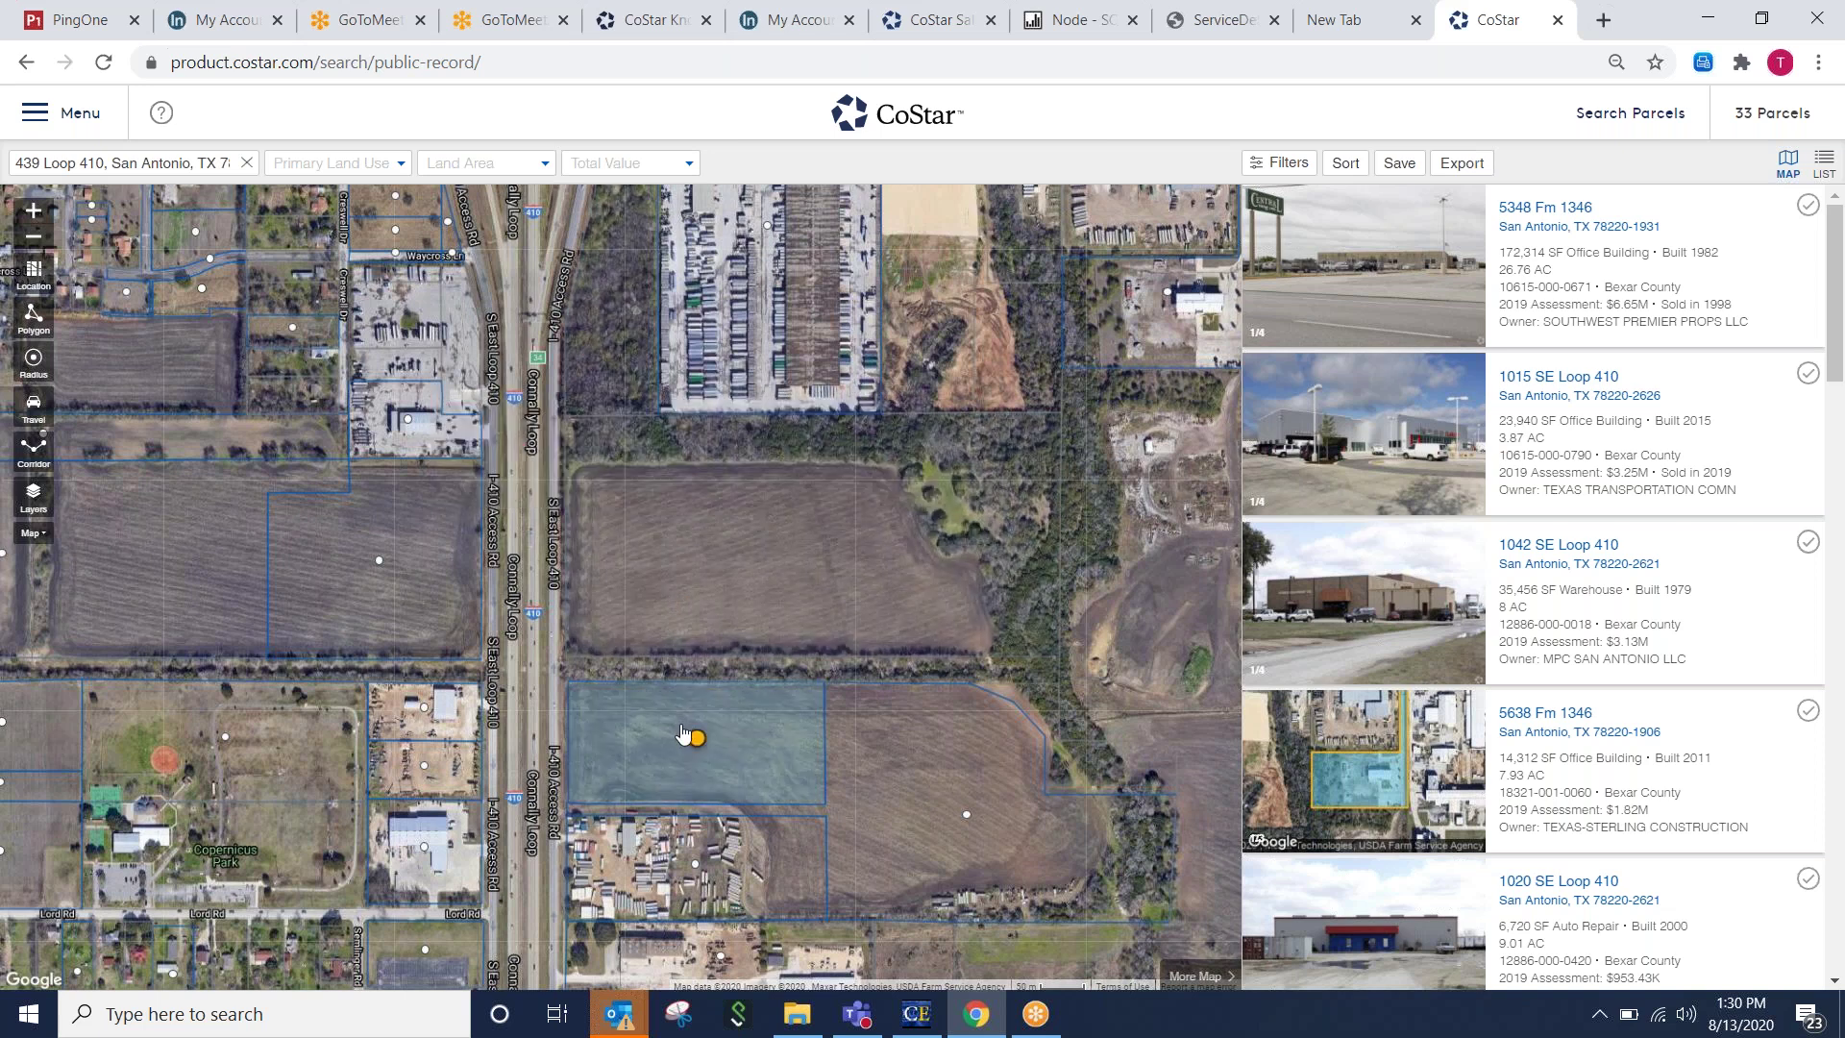
mouse_move(683, 735)
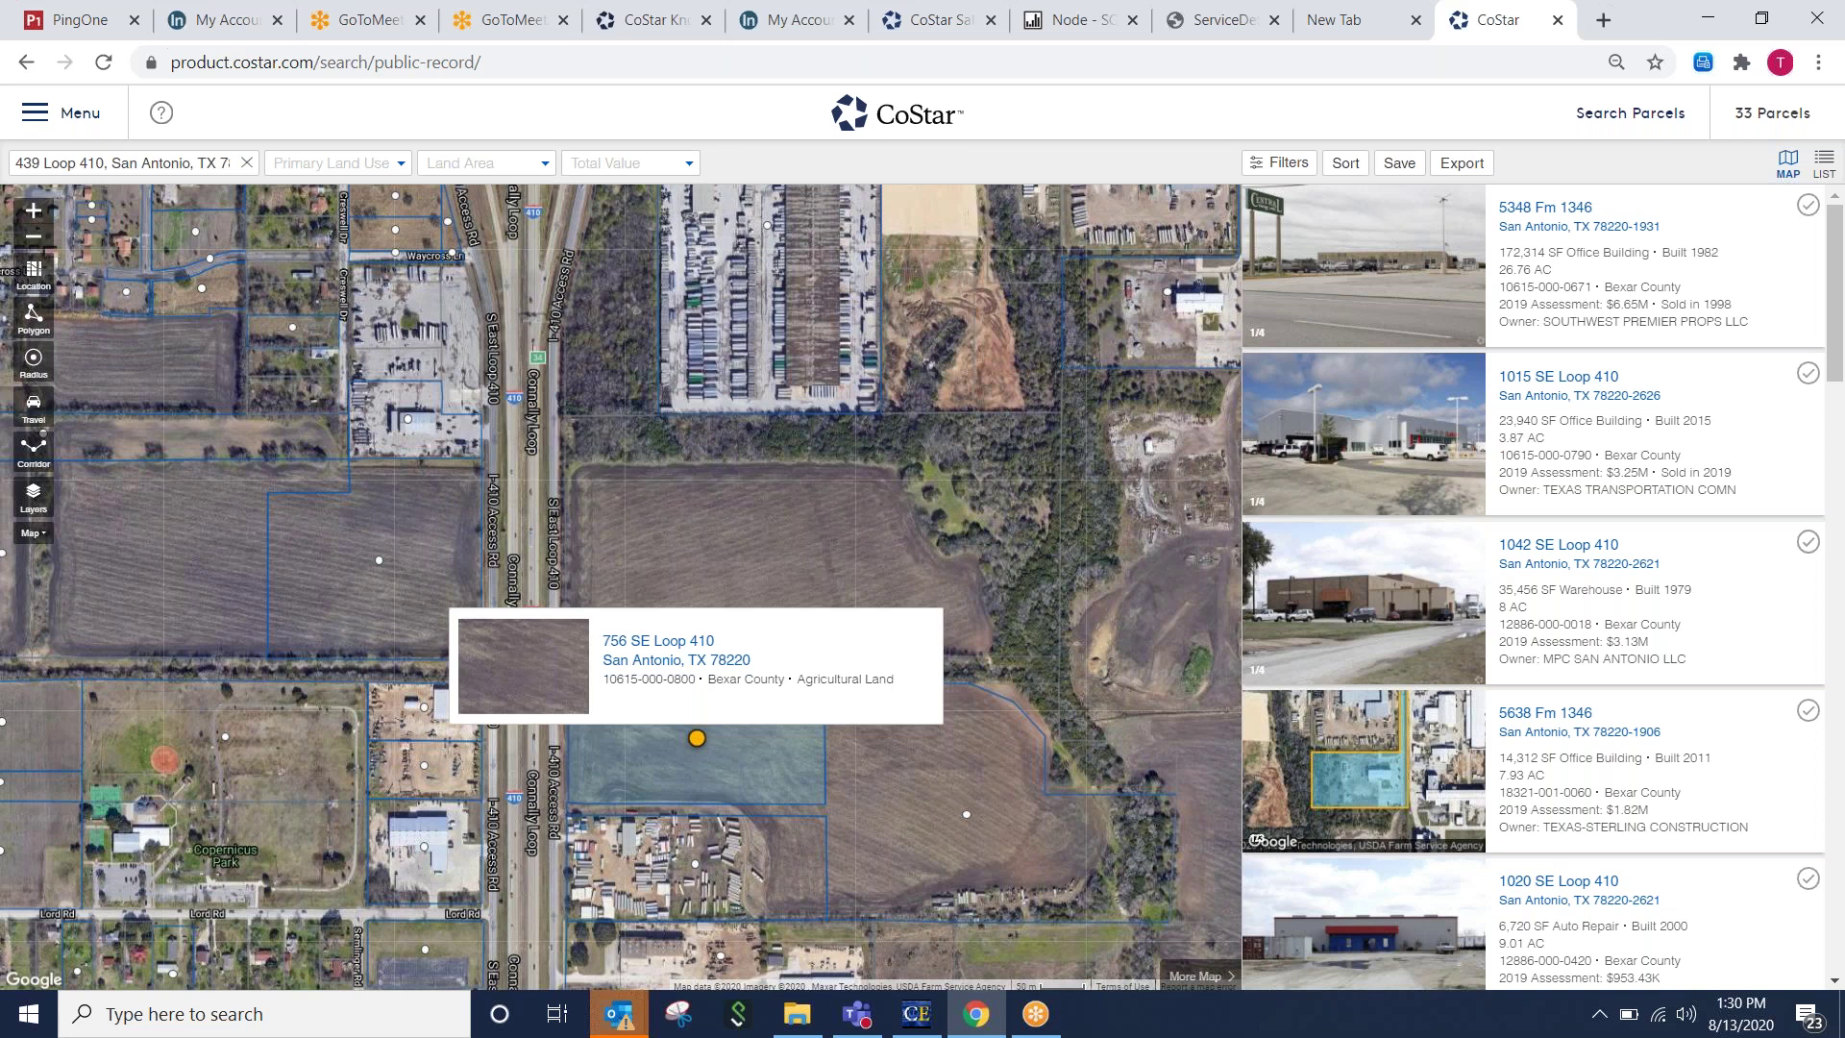
click(696, 738)
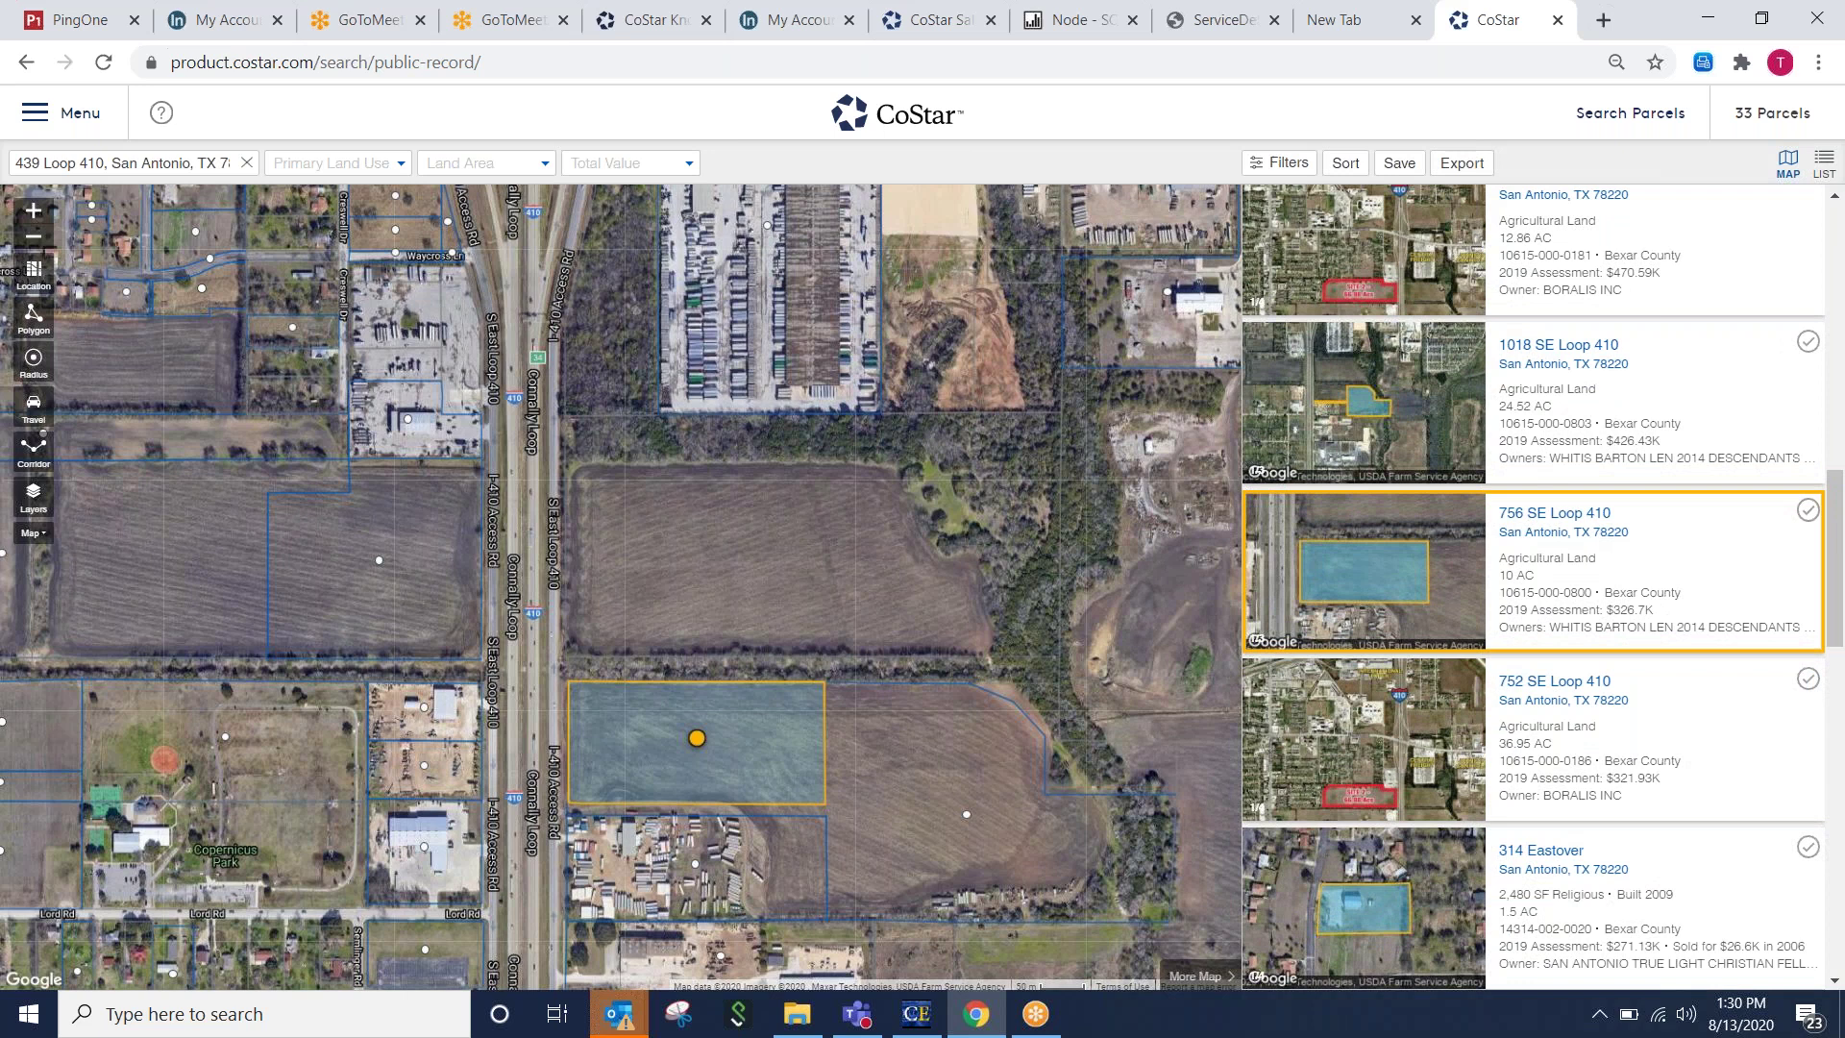
mouse_move(656, 595)
mouse_move(405, 430)
mouse_move(695, 742)
Step: Apply a Vacant primary land use filter to the parcel search
click(401, 169)
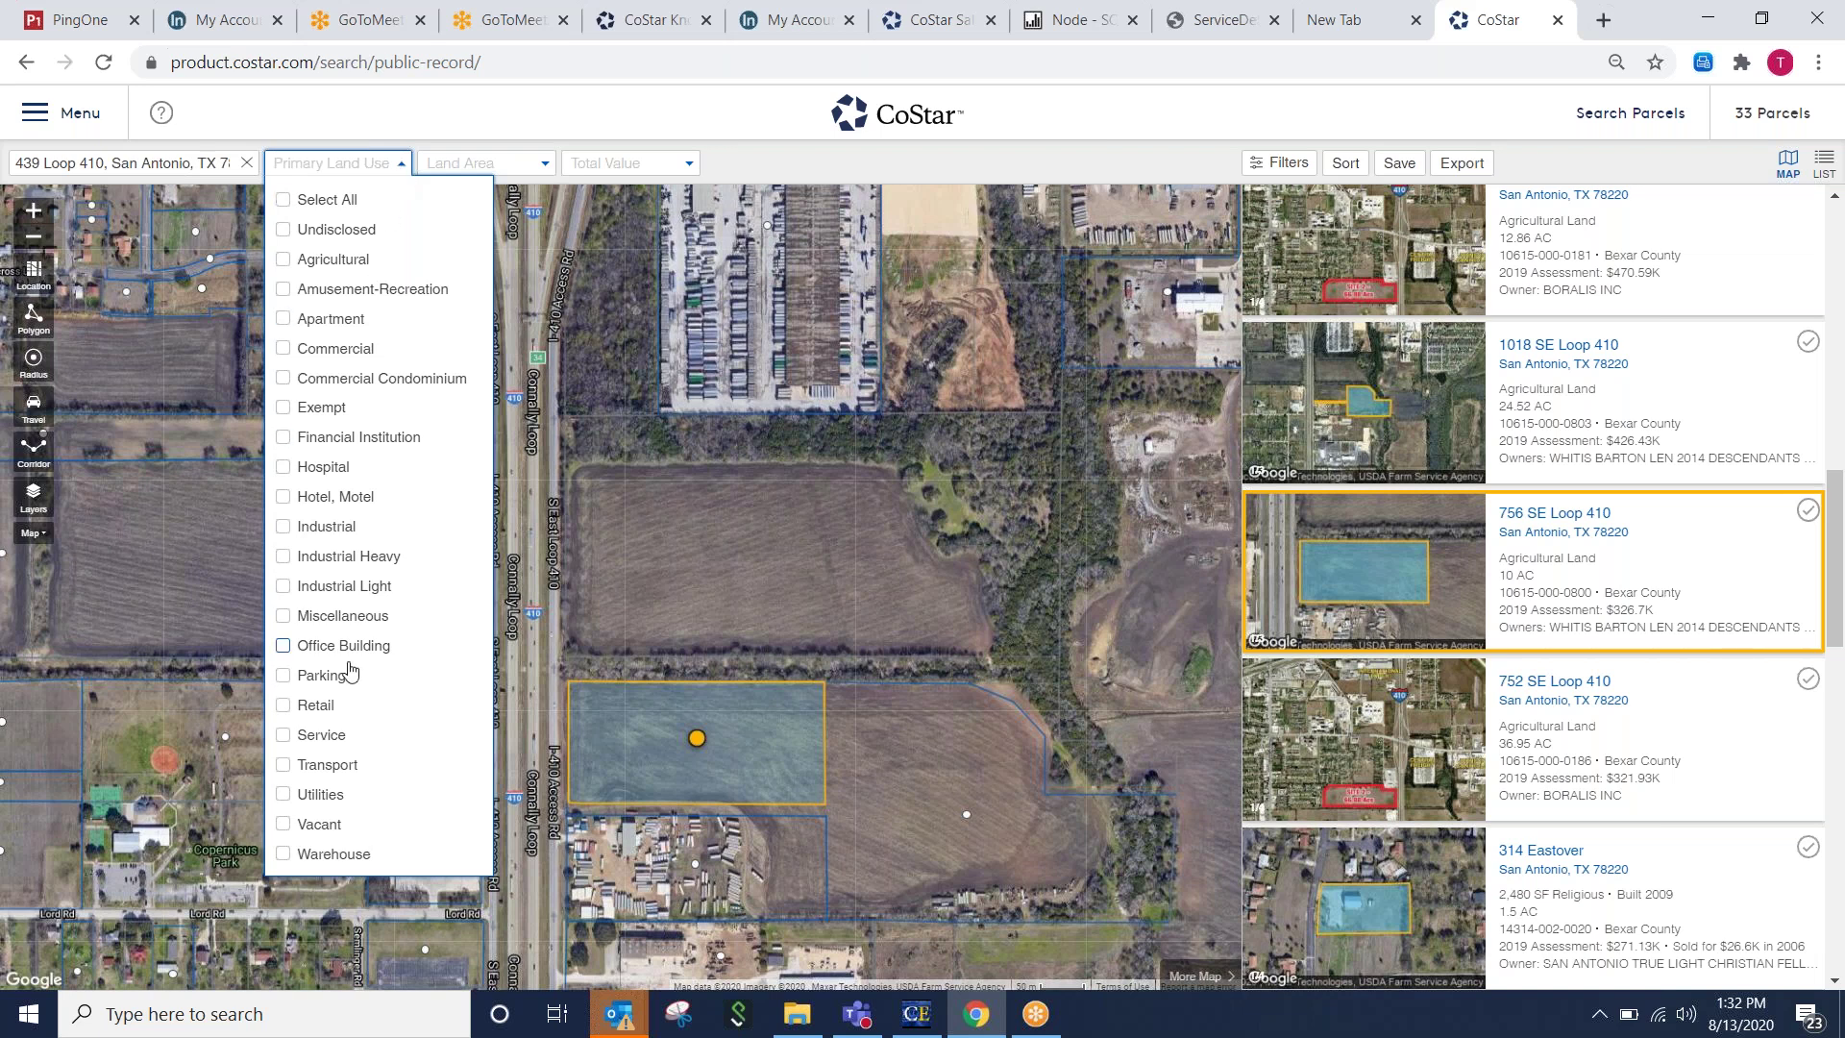
click(284, 826)
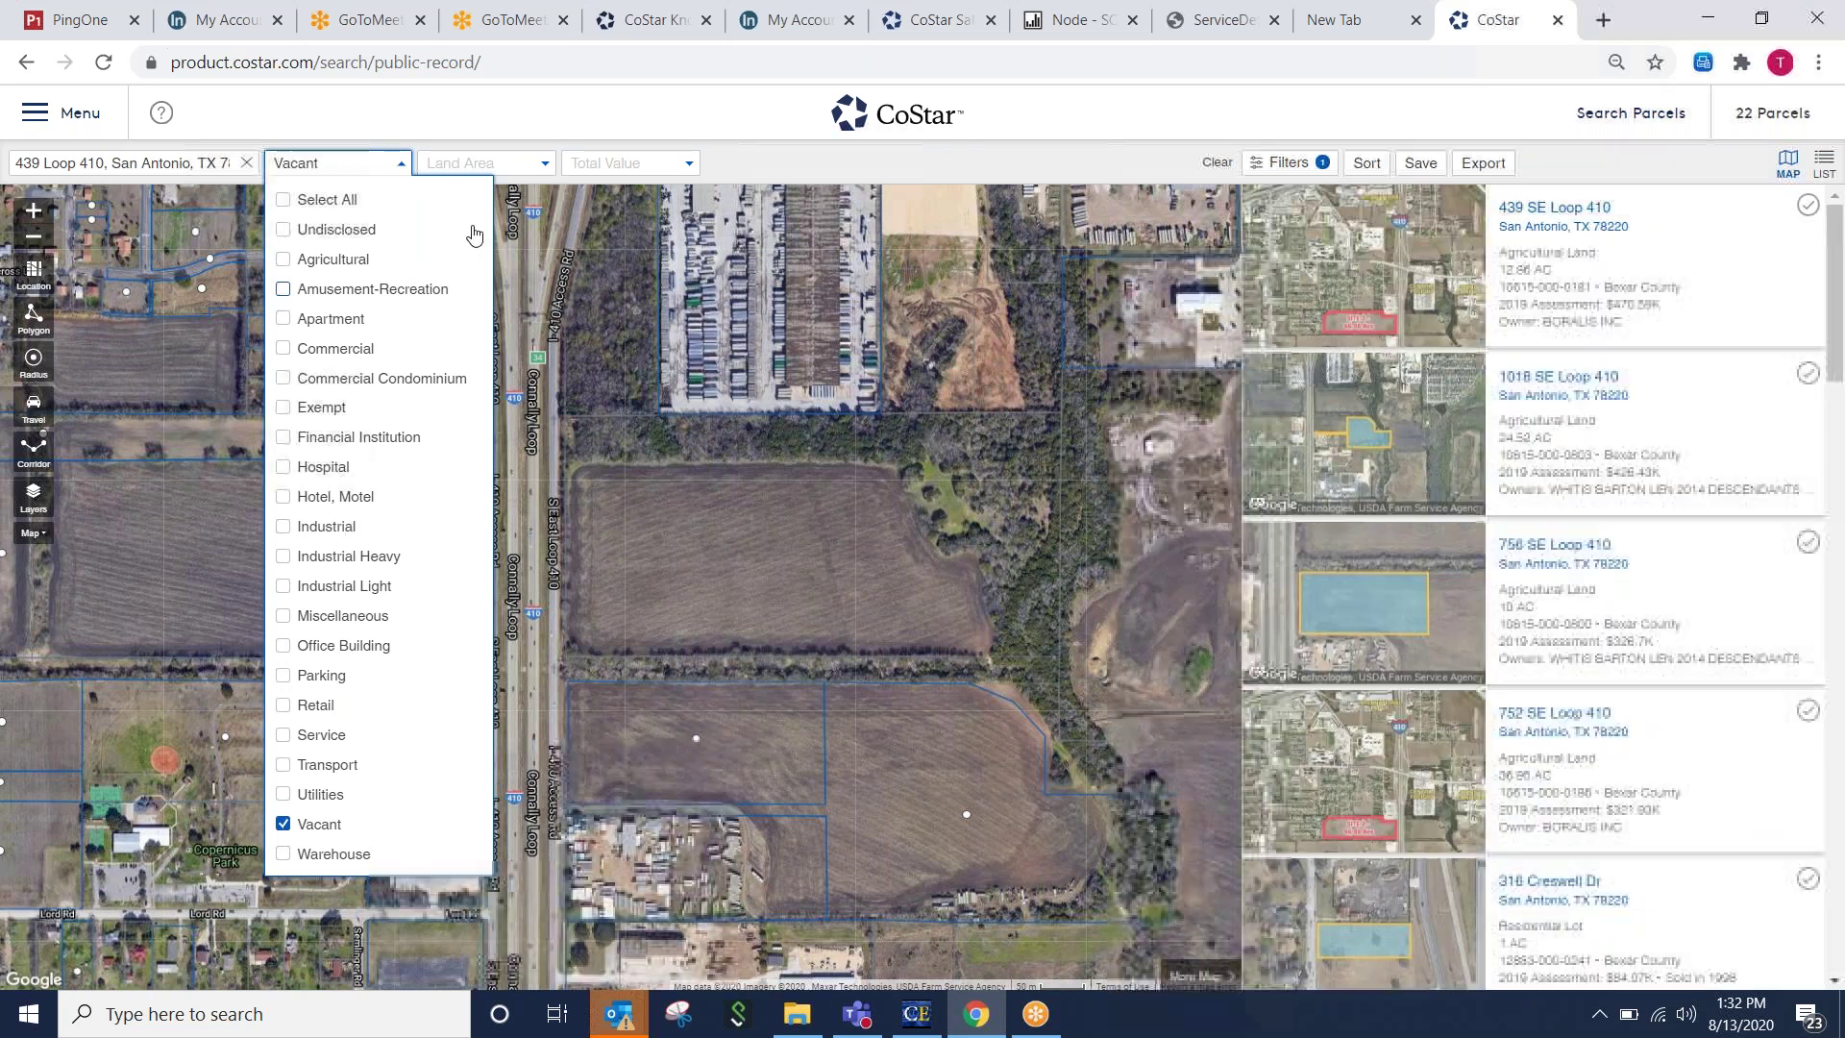
click(727, 106)
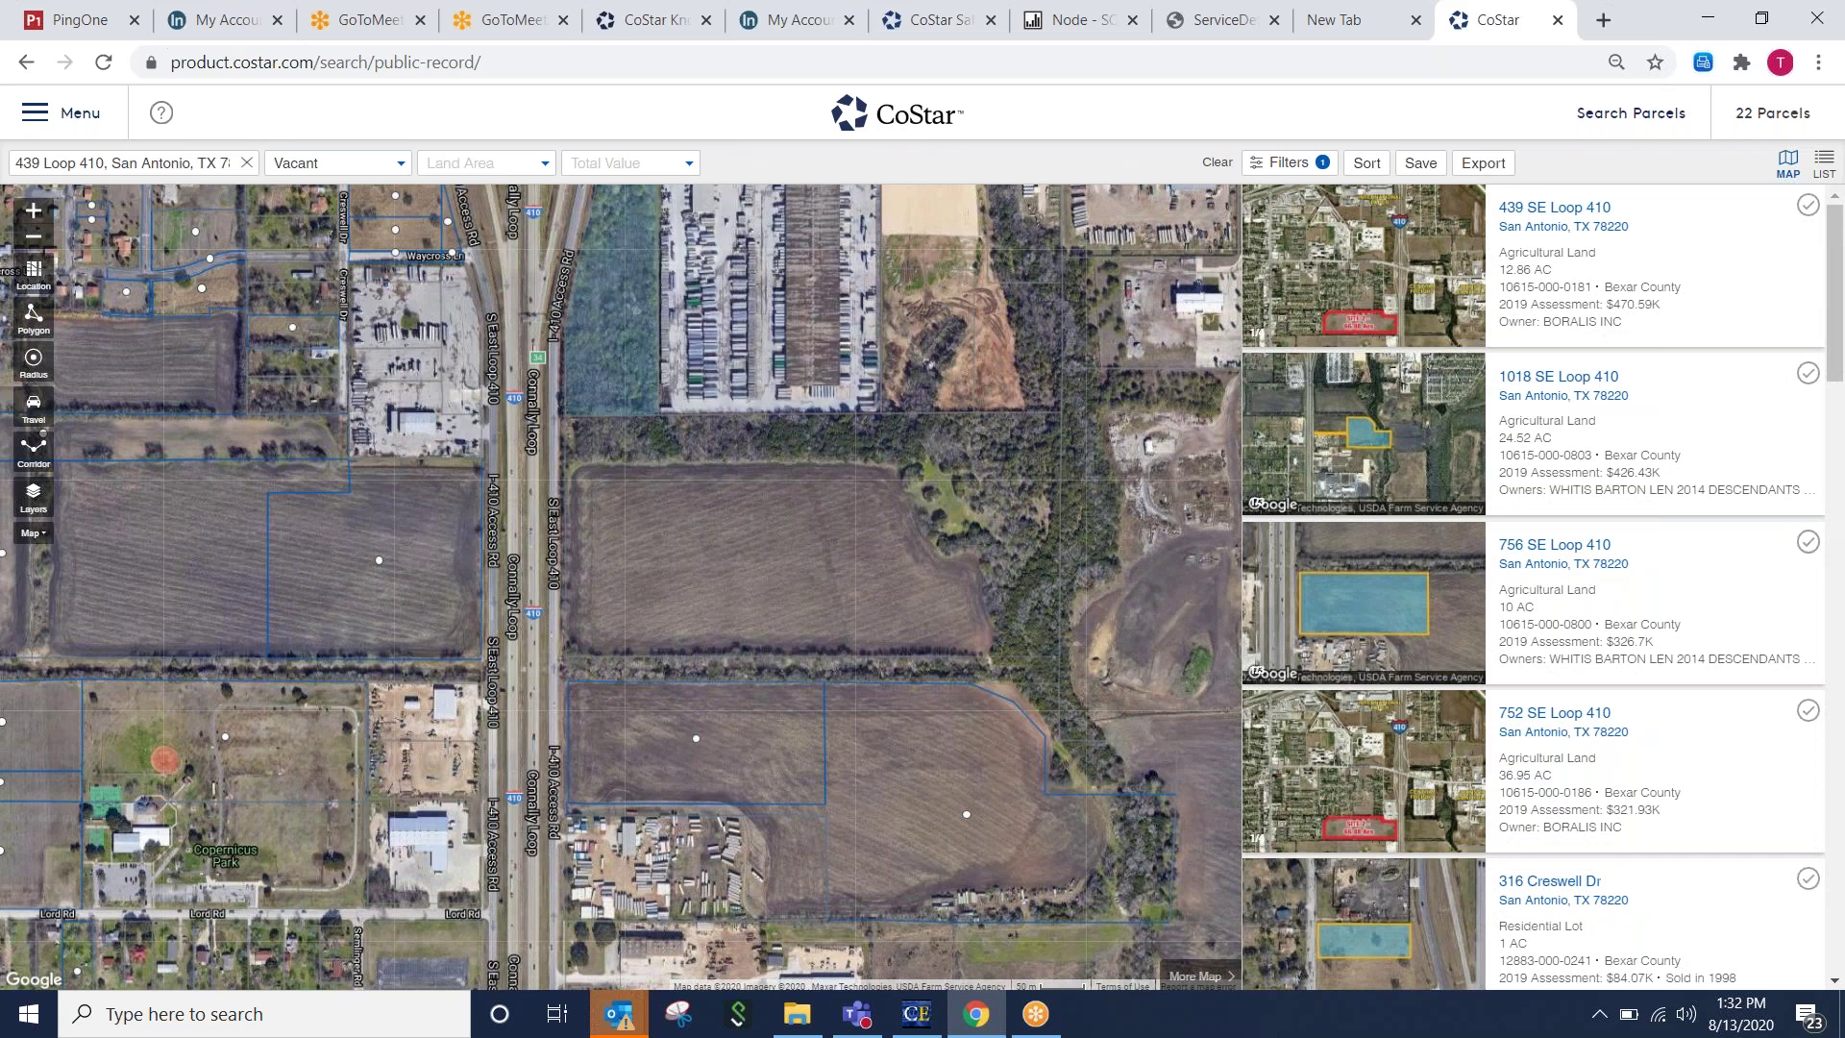
mouse_move(624, 394)
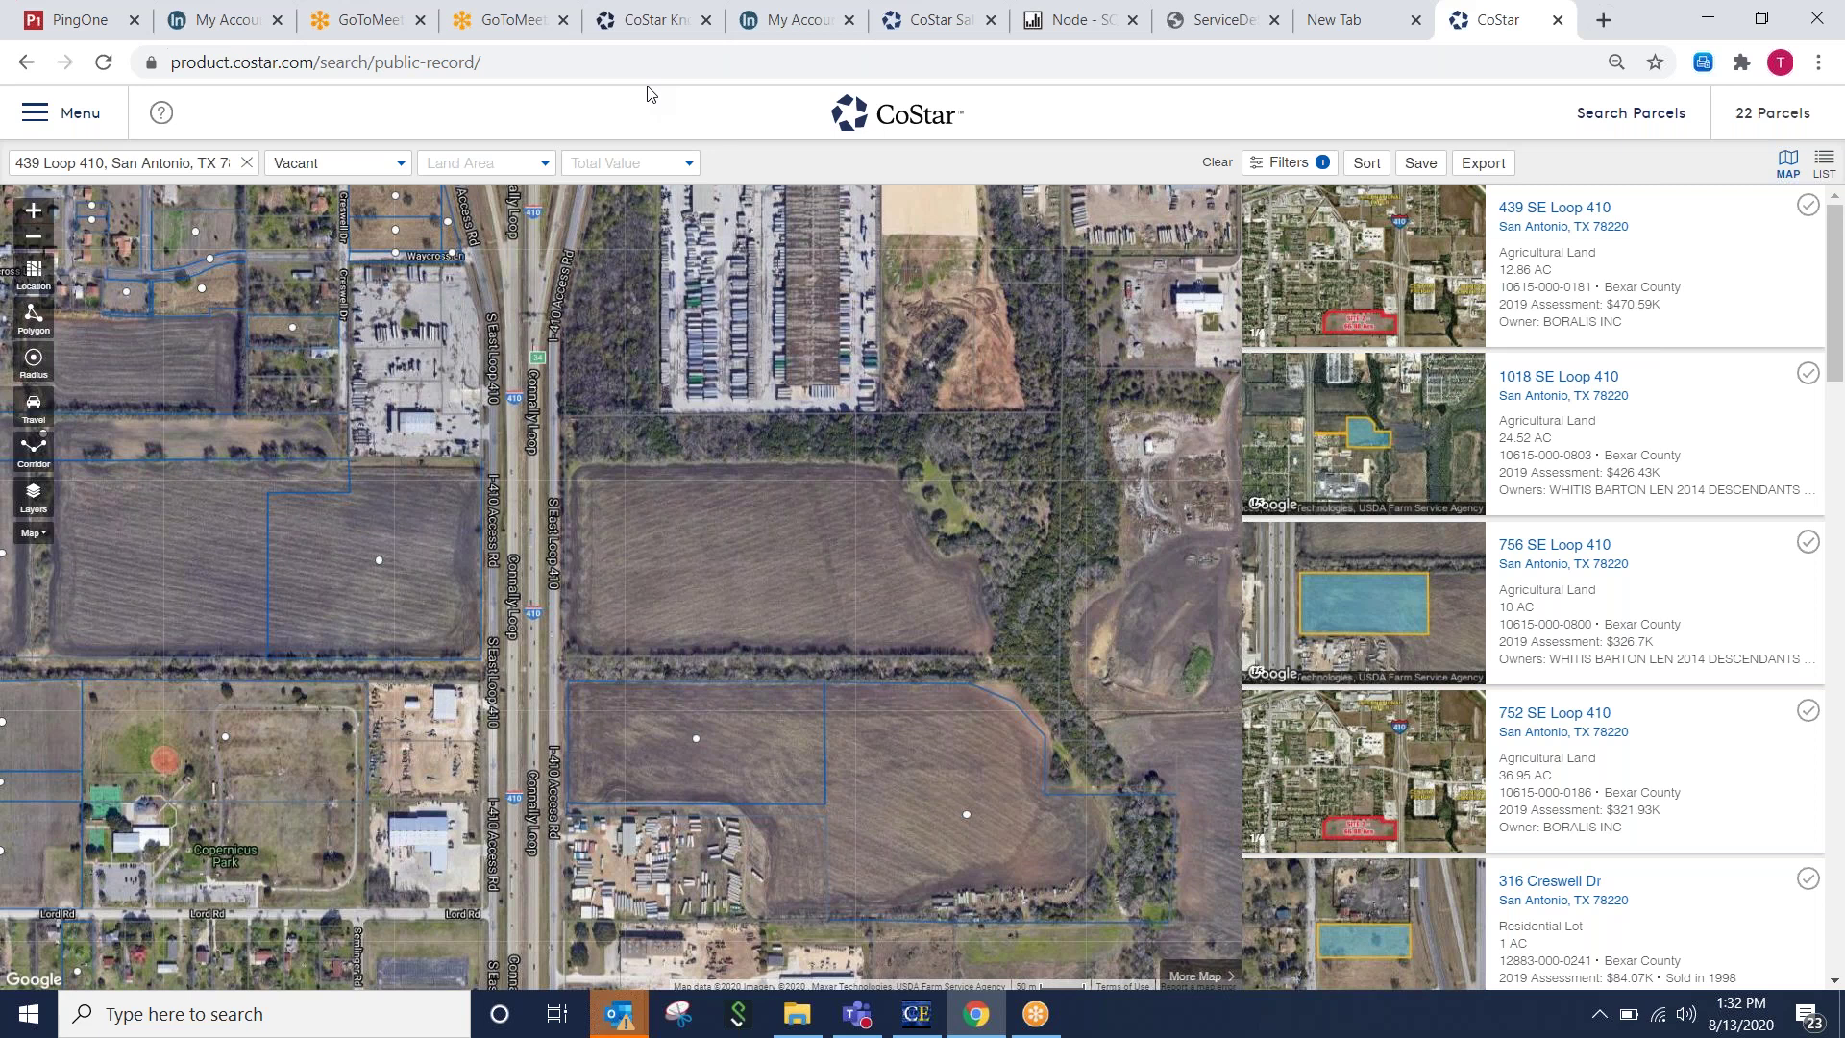
Step: Open the full search filters and scroll down to the Owner criteria
click(1295, 168)
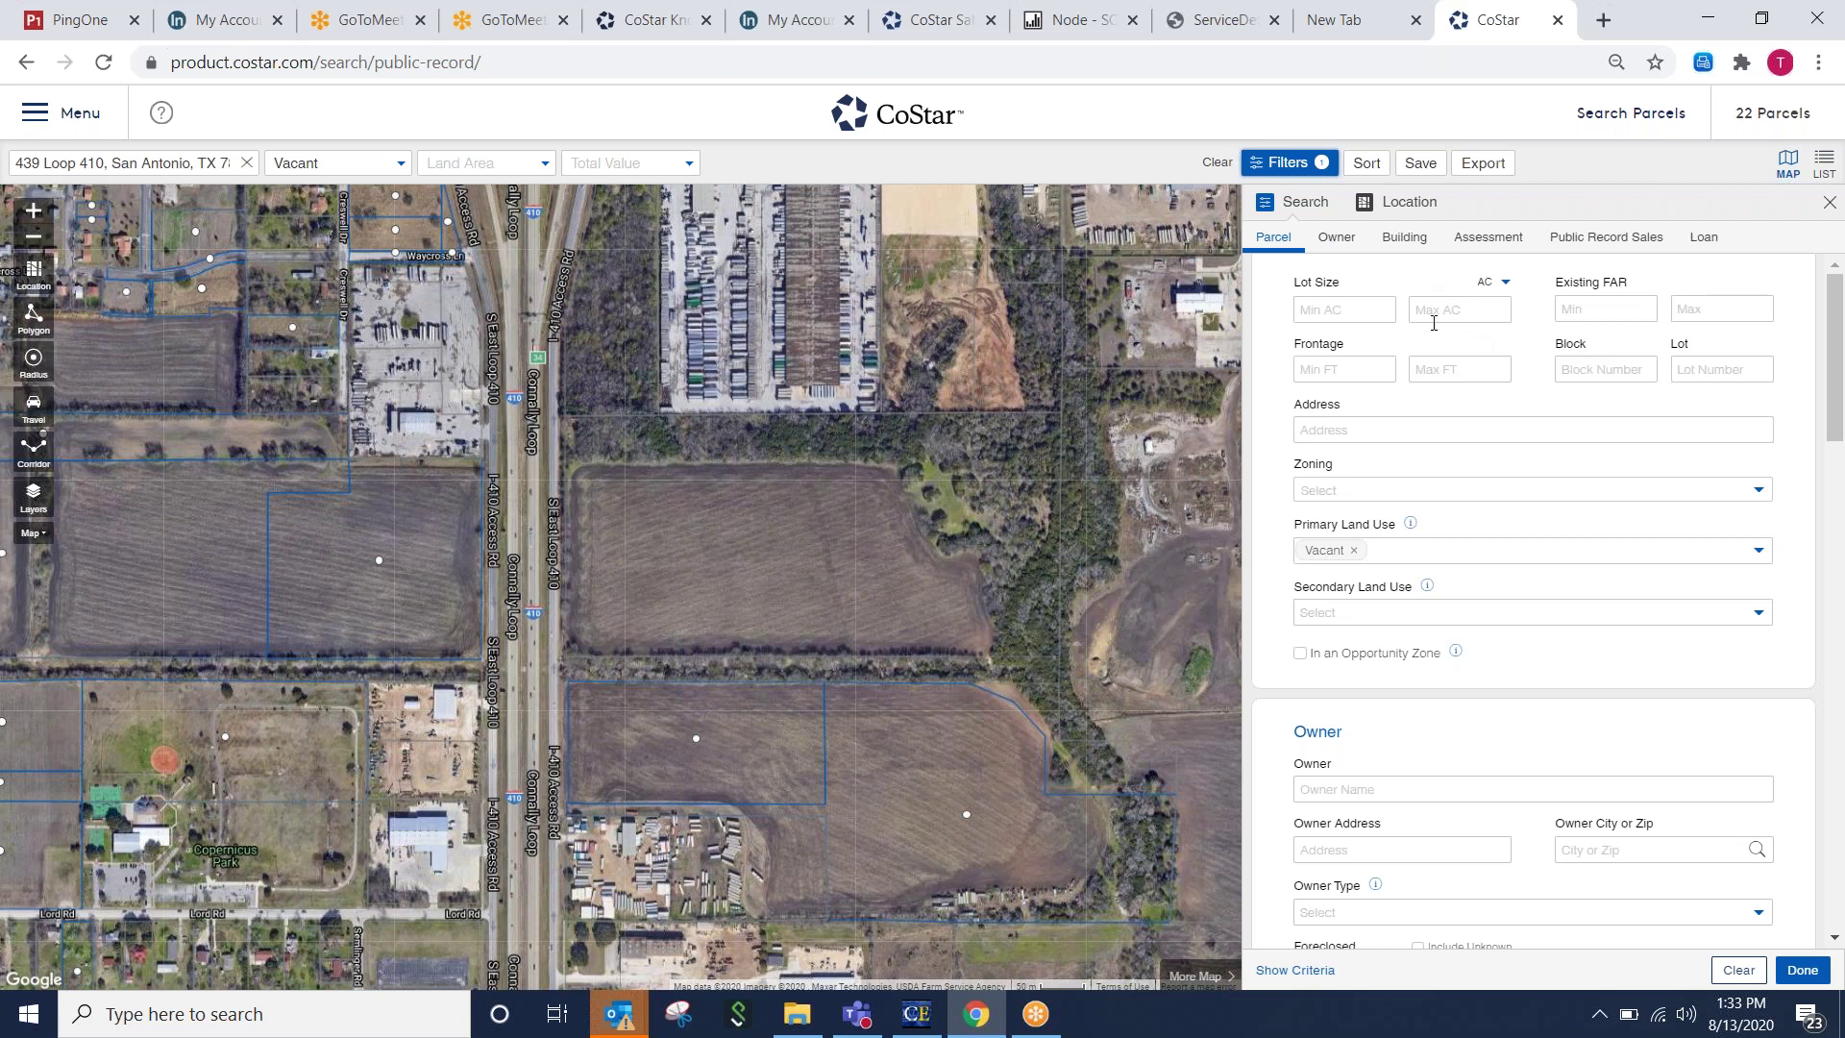
scroll(1369, 491, down, 4)
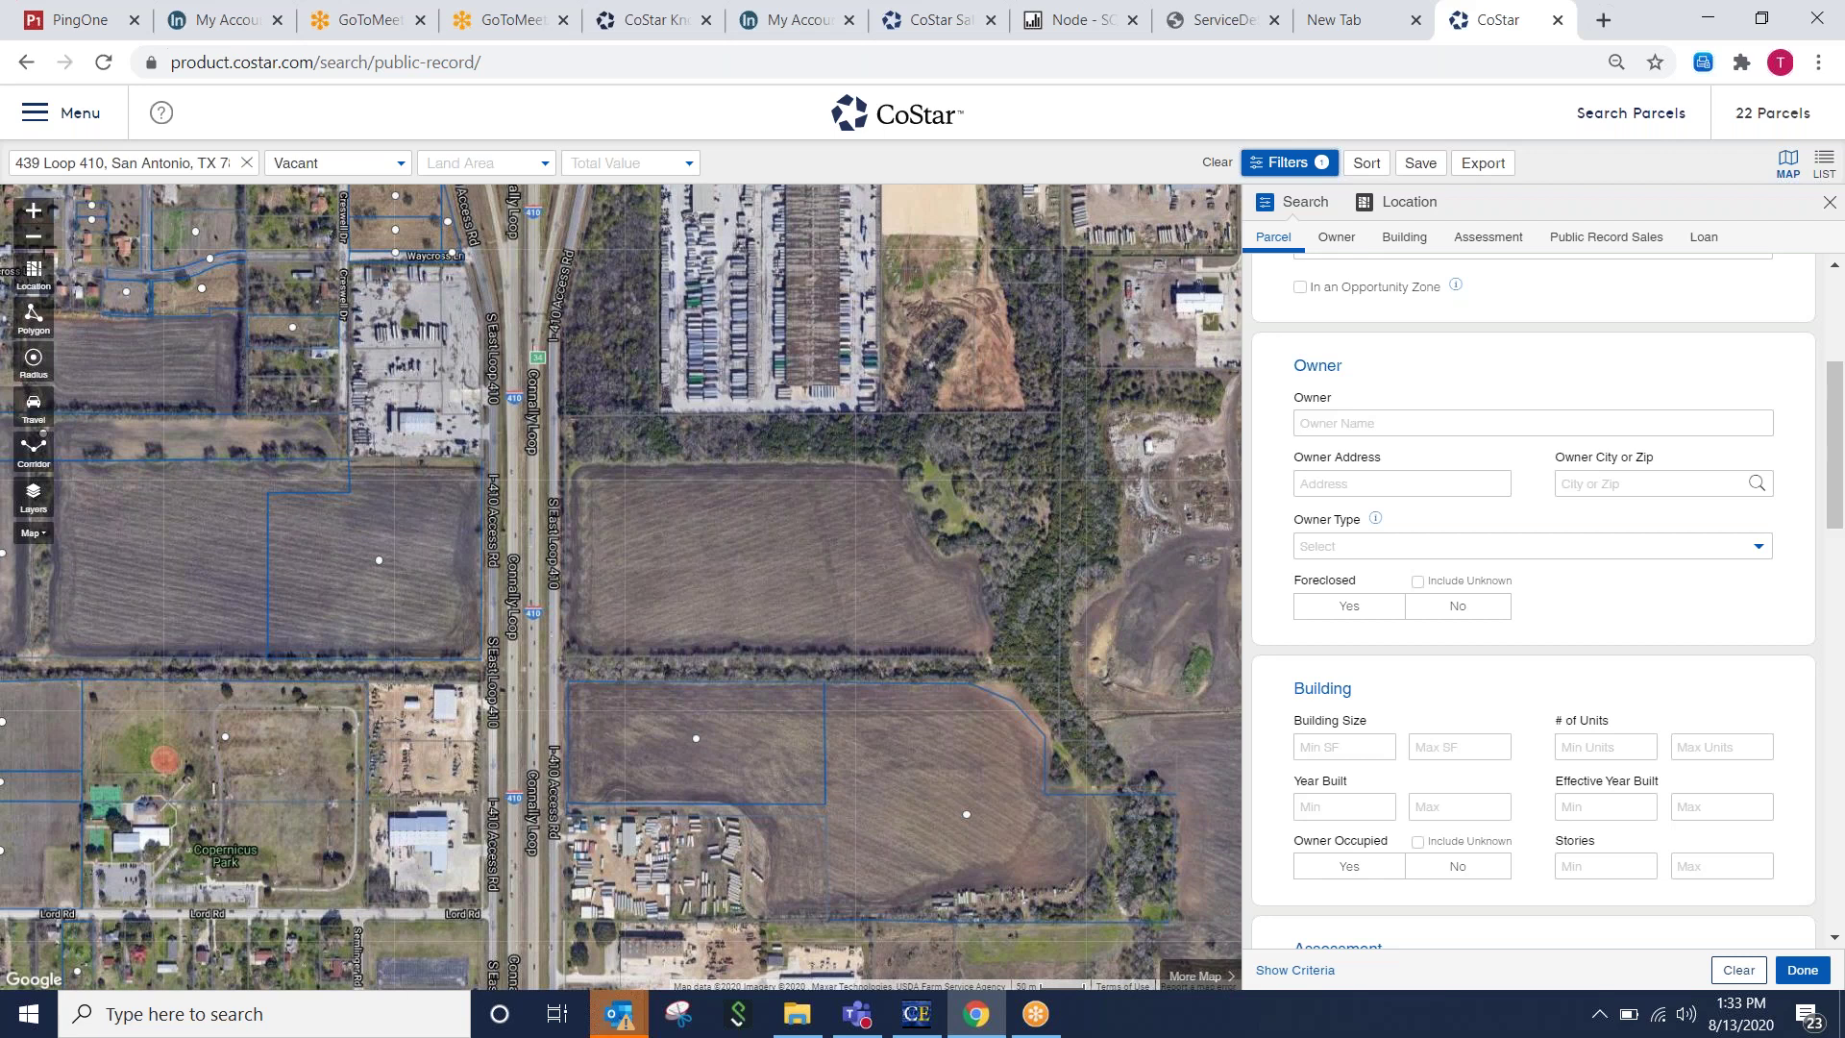
Step: Filter by owner name 'borals', narrowing the vacant parcels to 3, and zoom out the map
click(1329, 420)
text(borals)
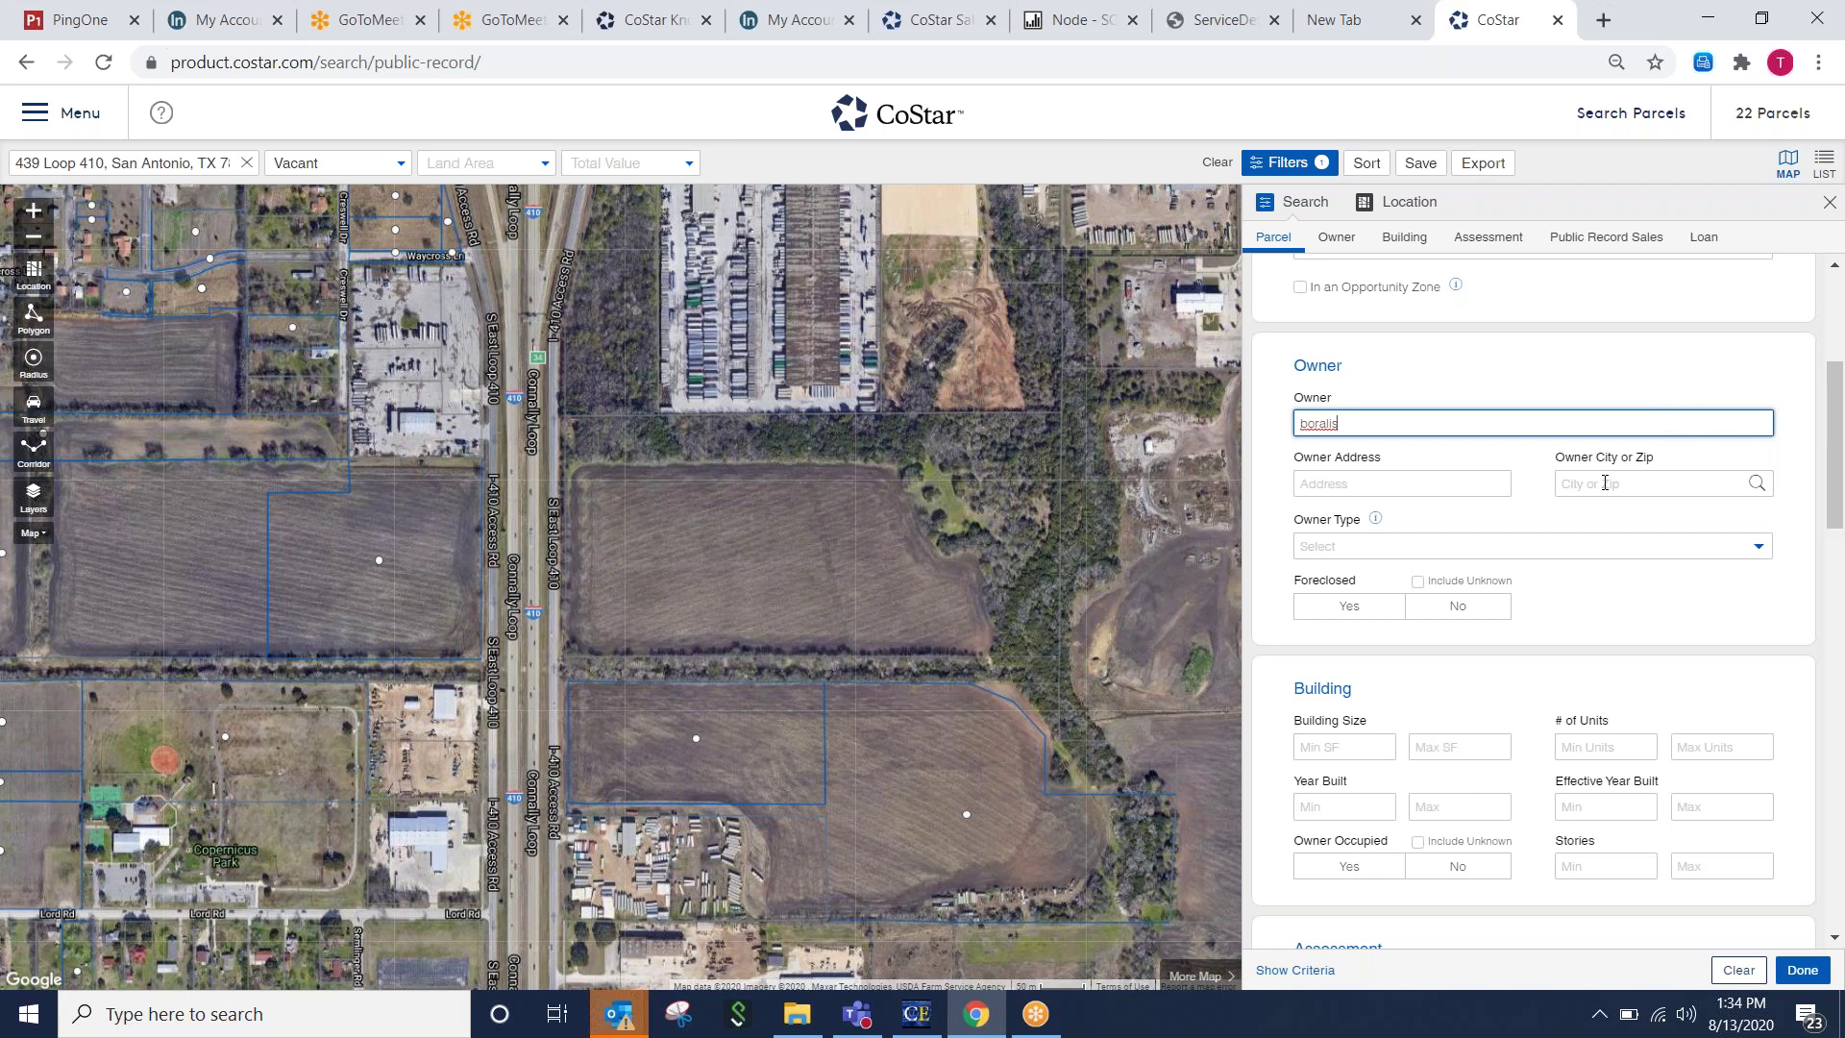
click(1395, 370)
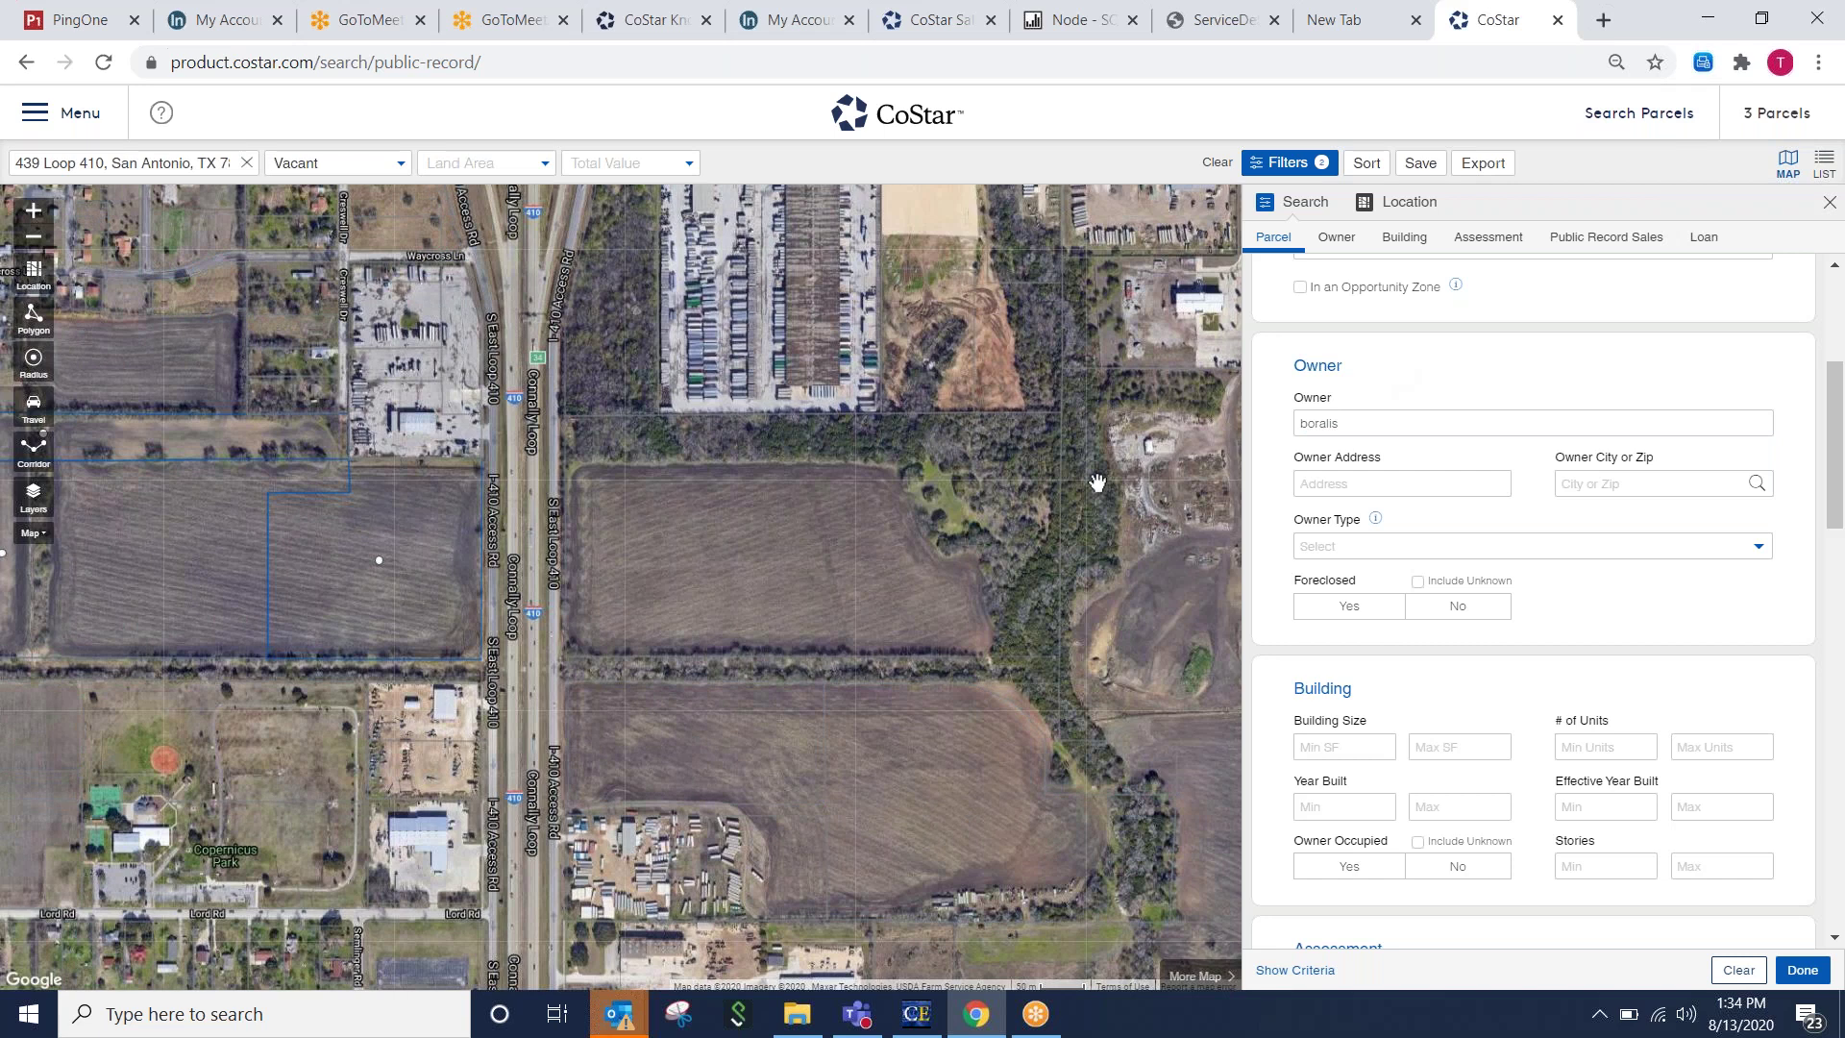
mouse_move(892, 512)
scroll(893, 512, down, 2)
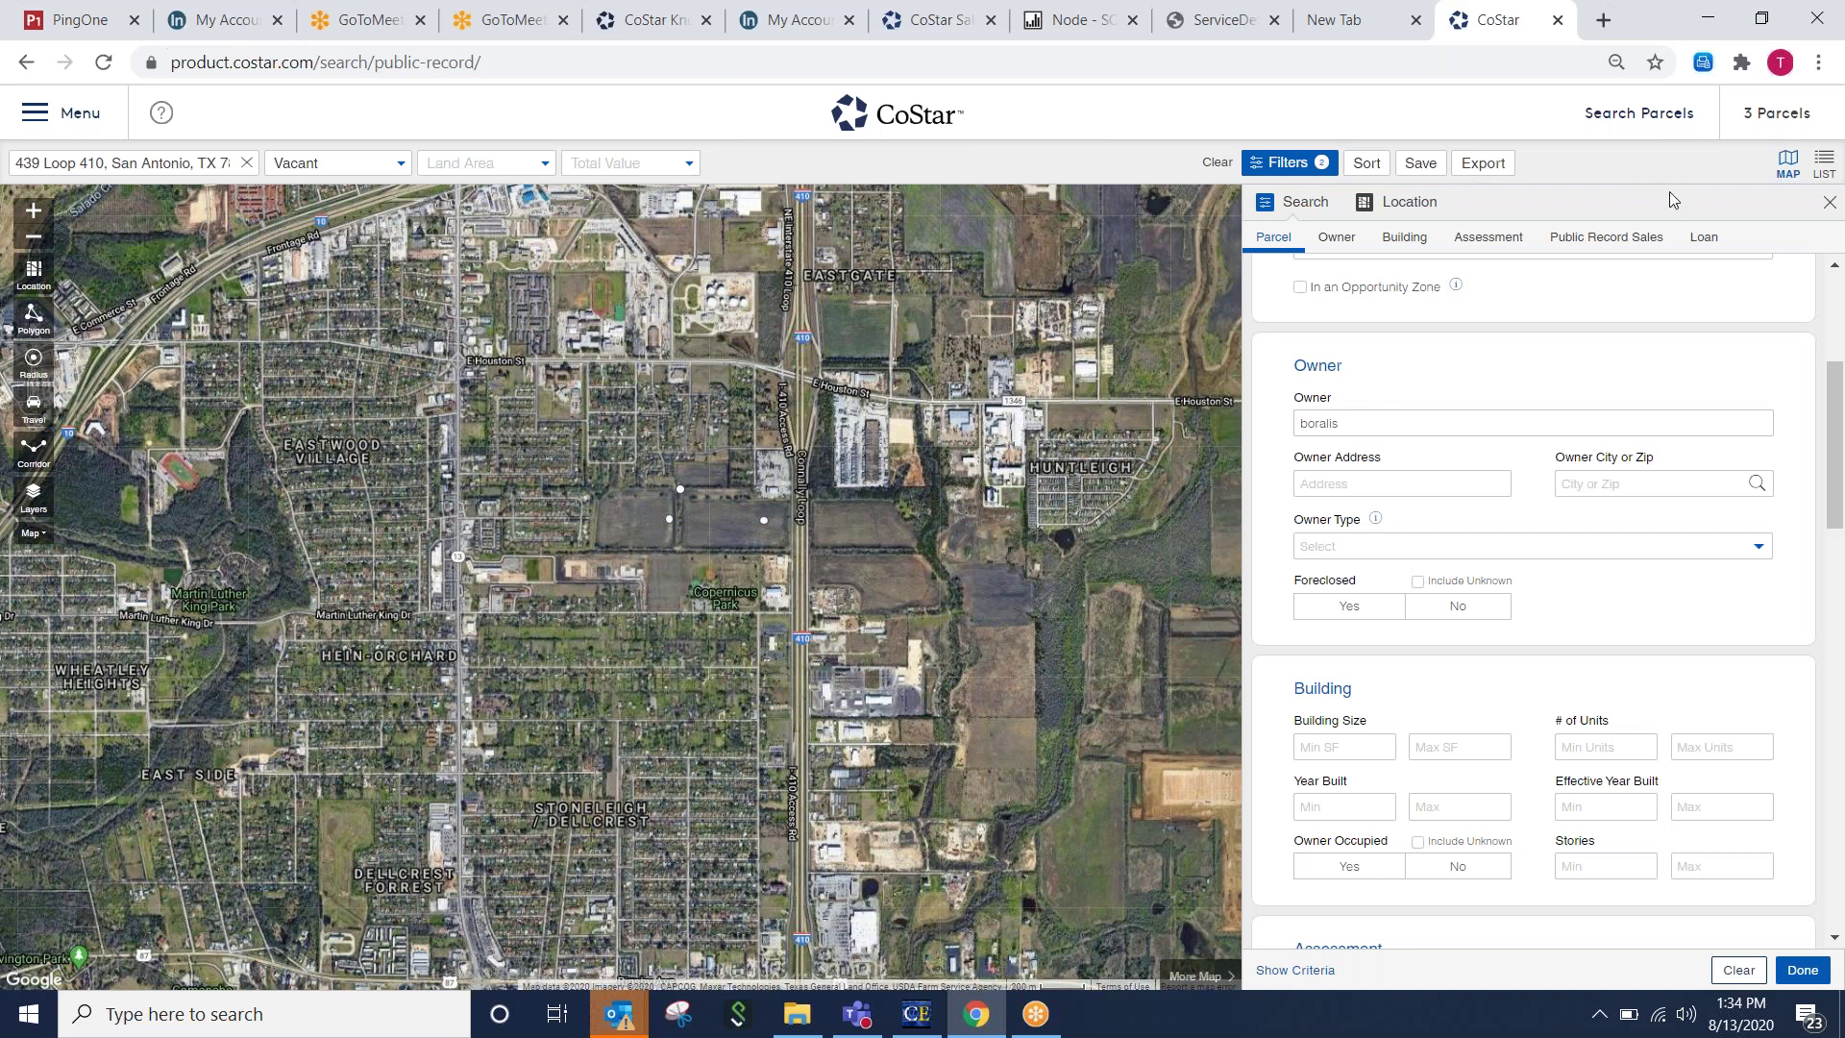
Step: Close the filters to list the owner's vacant parcels, led by 5403 SE Loop 410
click(1831, 204)
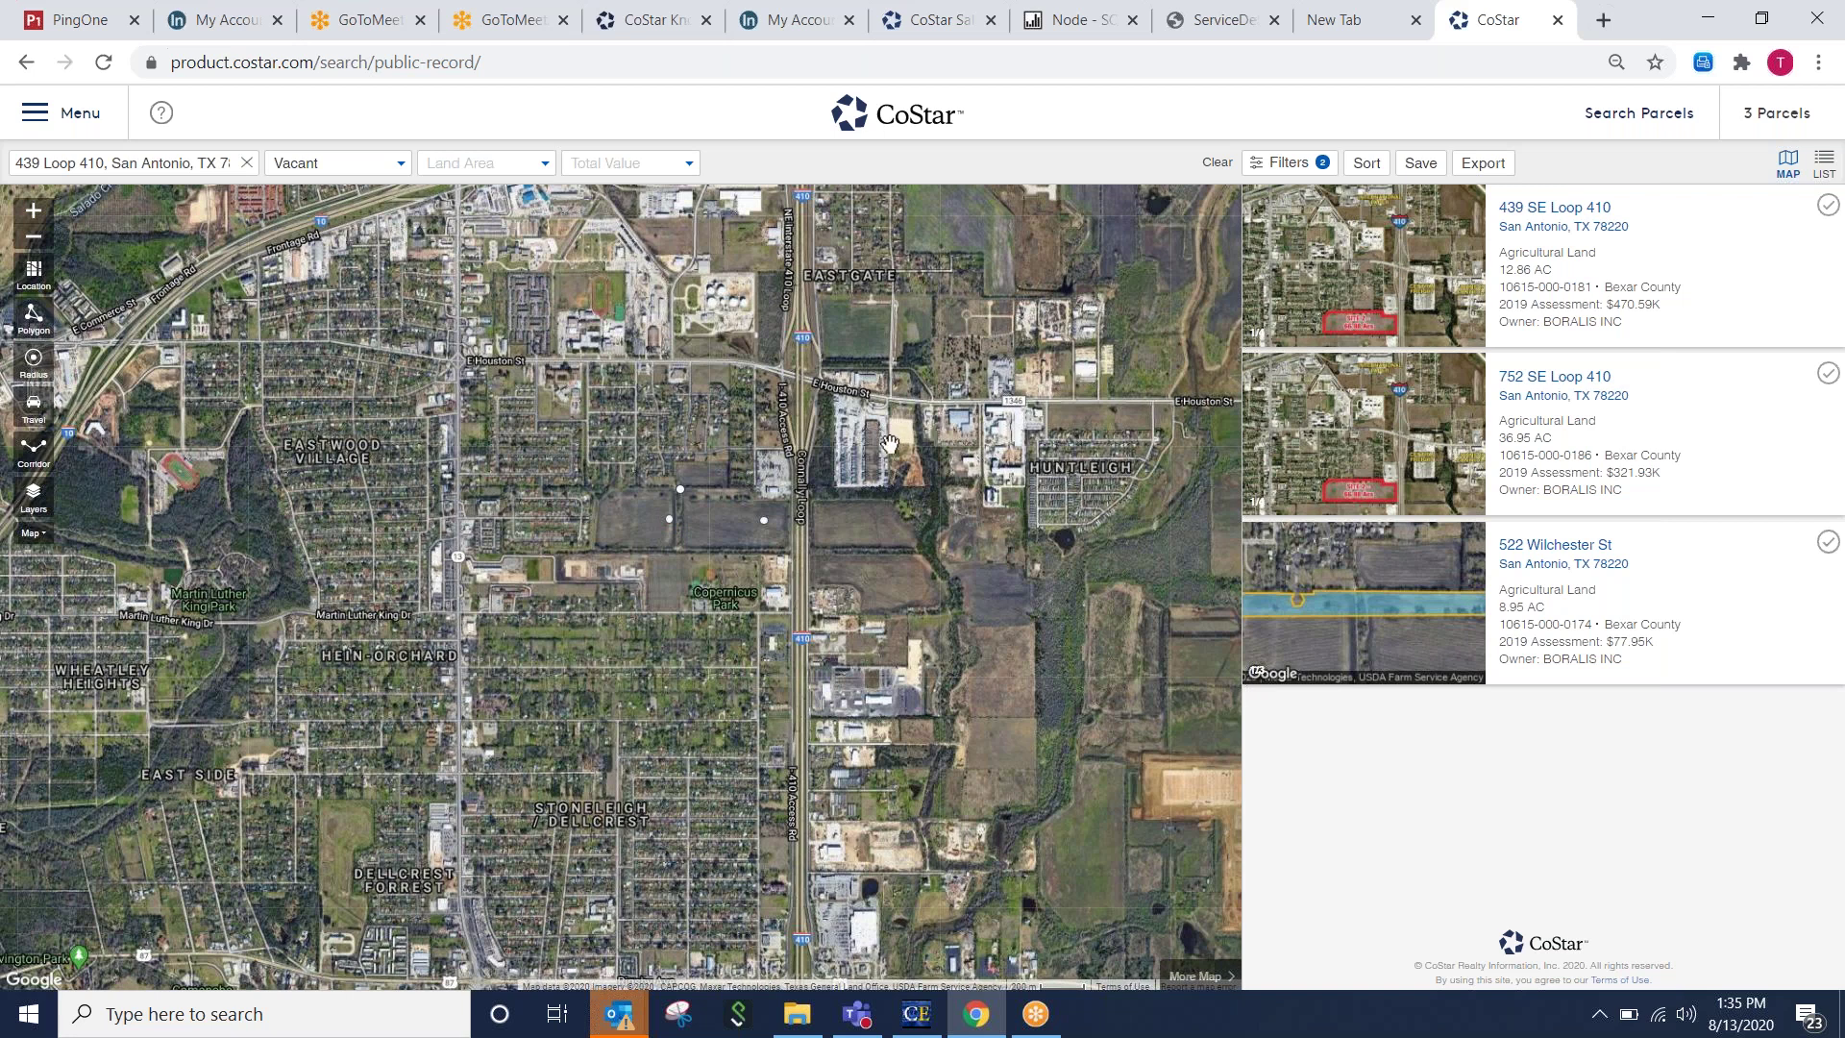
scroll(889, 442, down, 1)
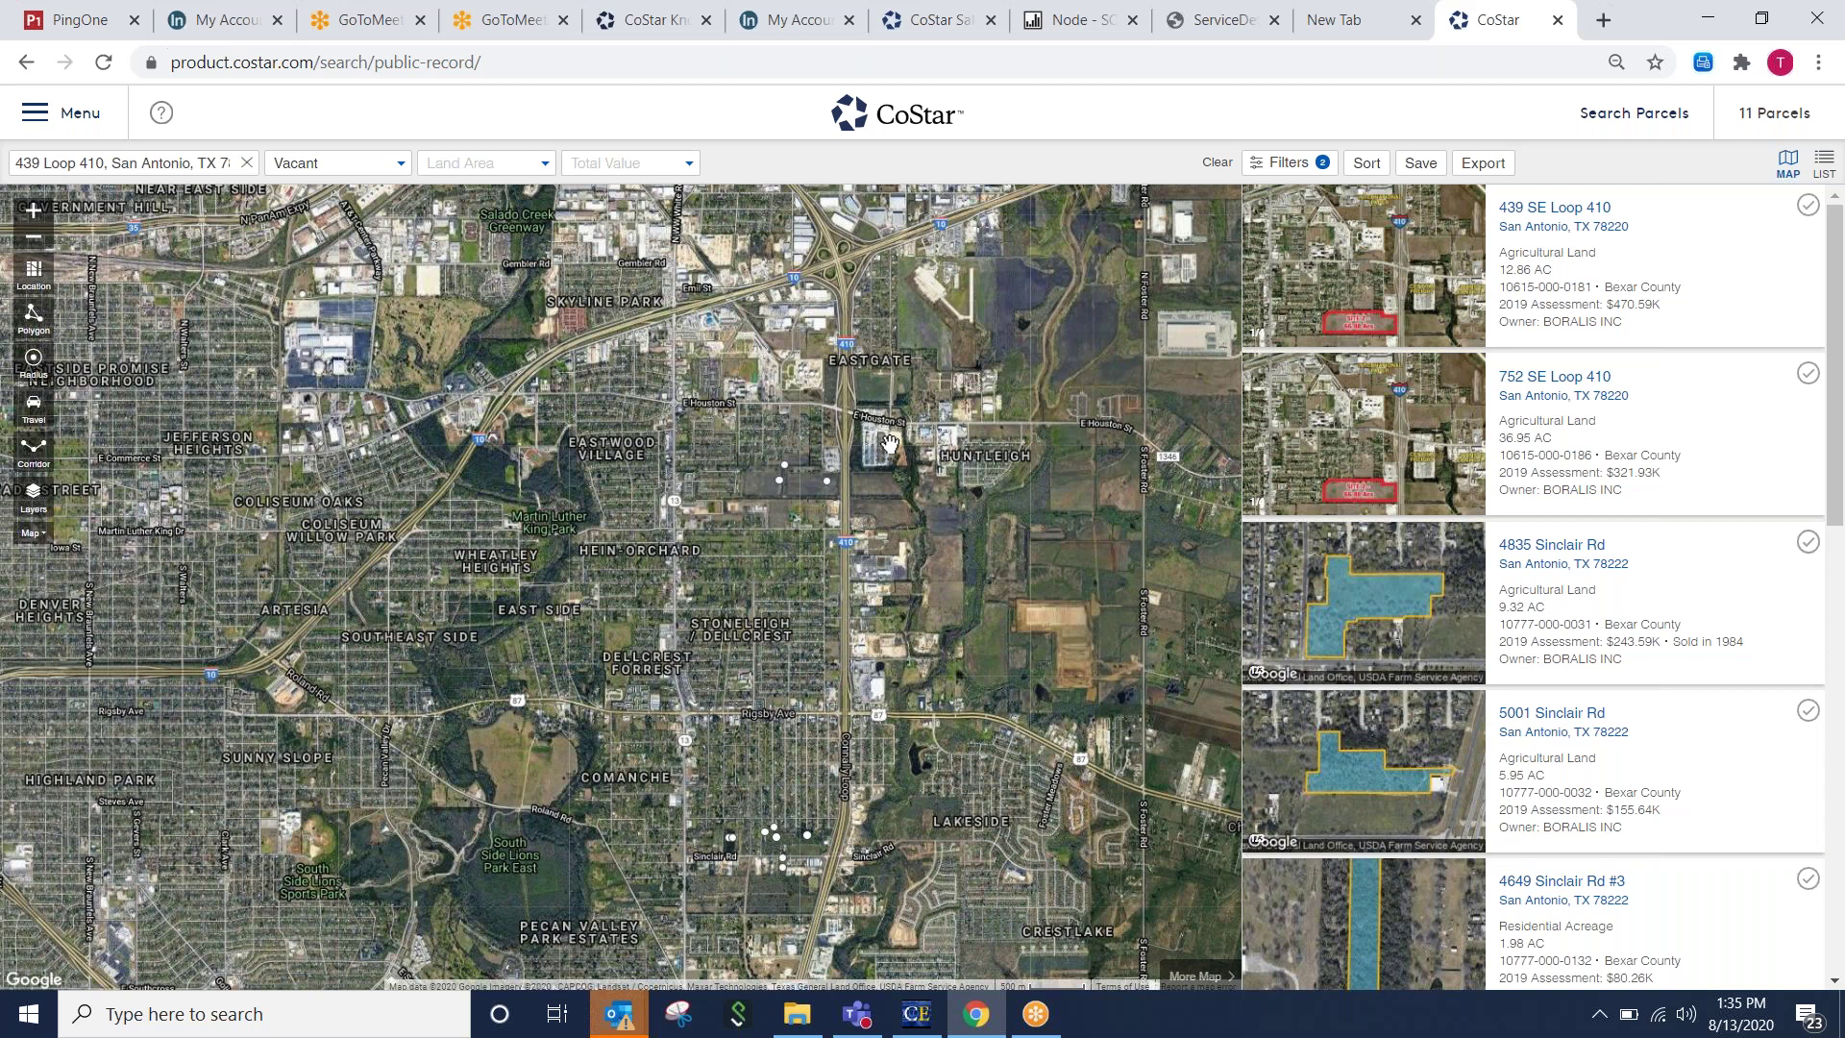
scroll(889, 444, up, 2)
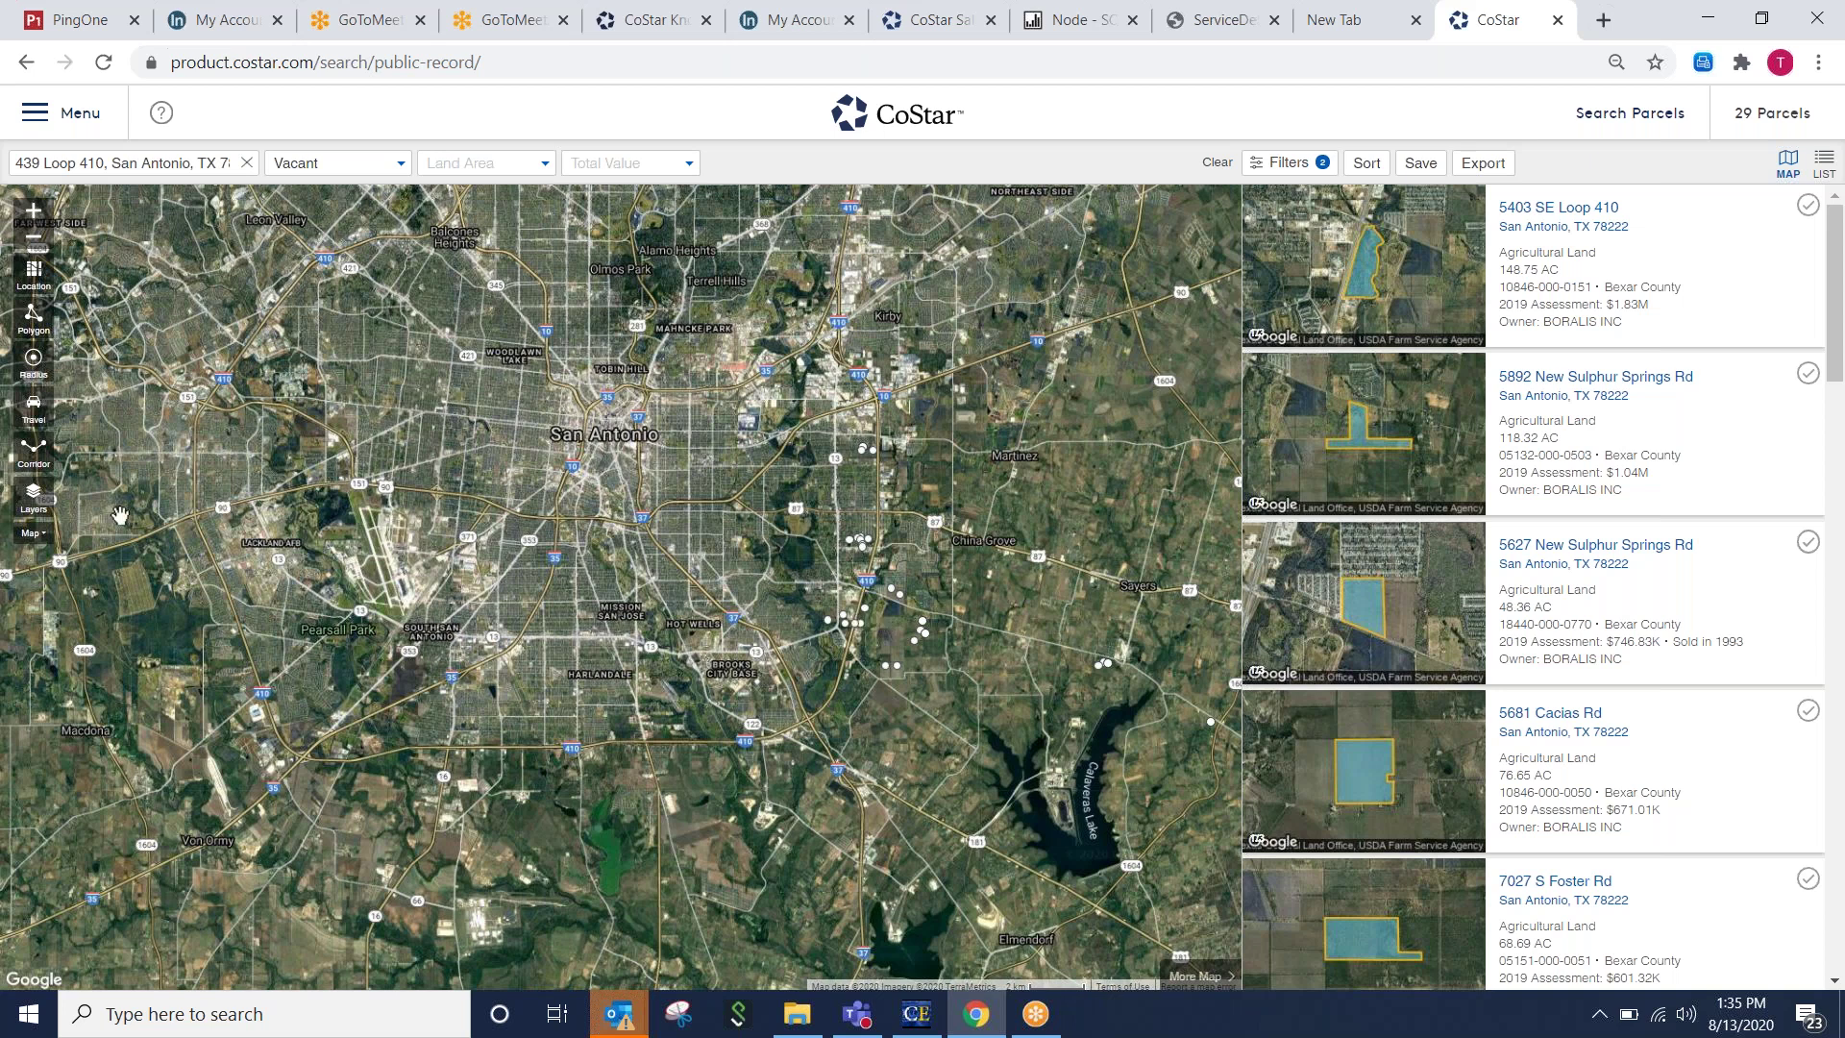
Step: Switch the map to Street style, zoom in and shift it south-east
click(31, 535)
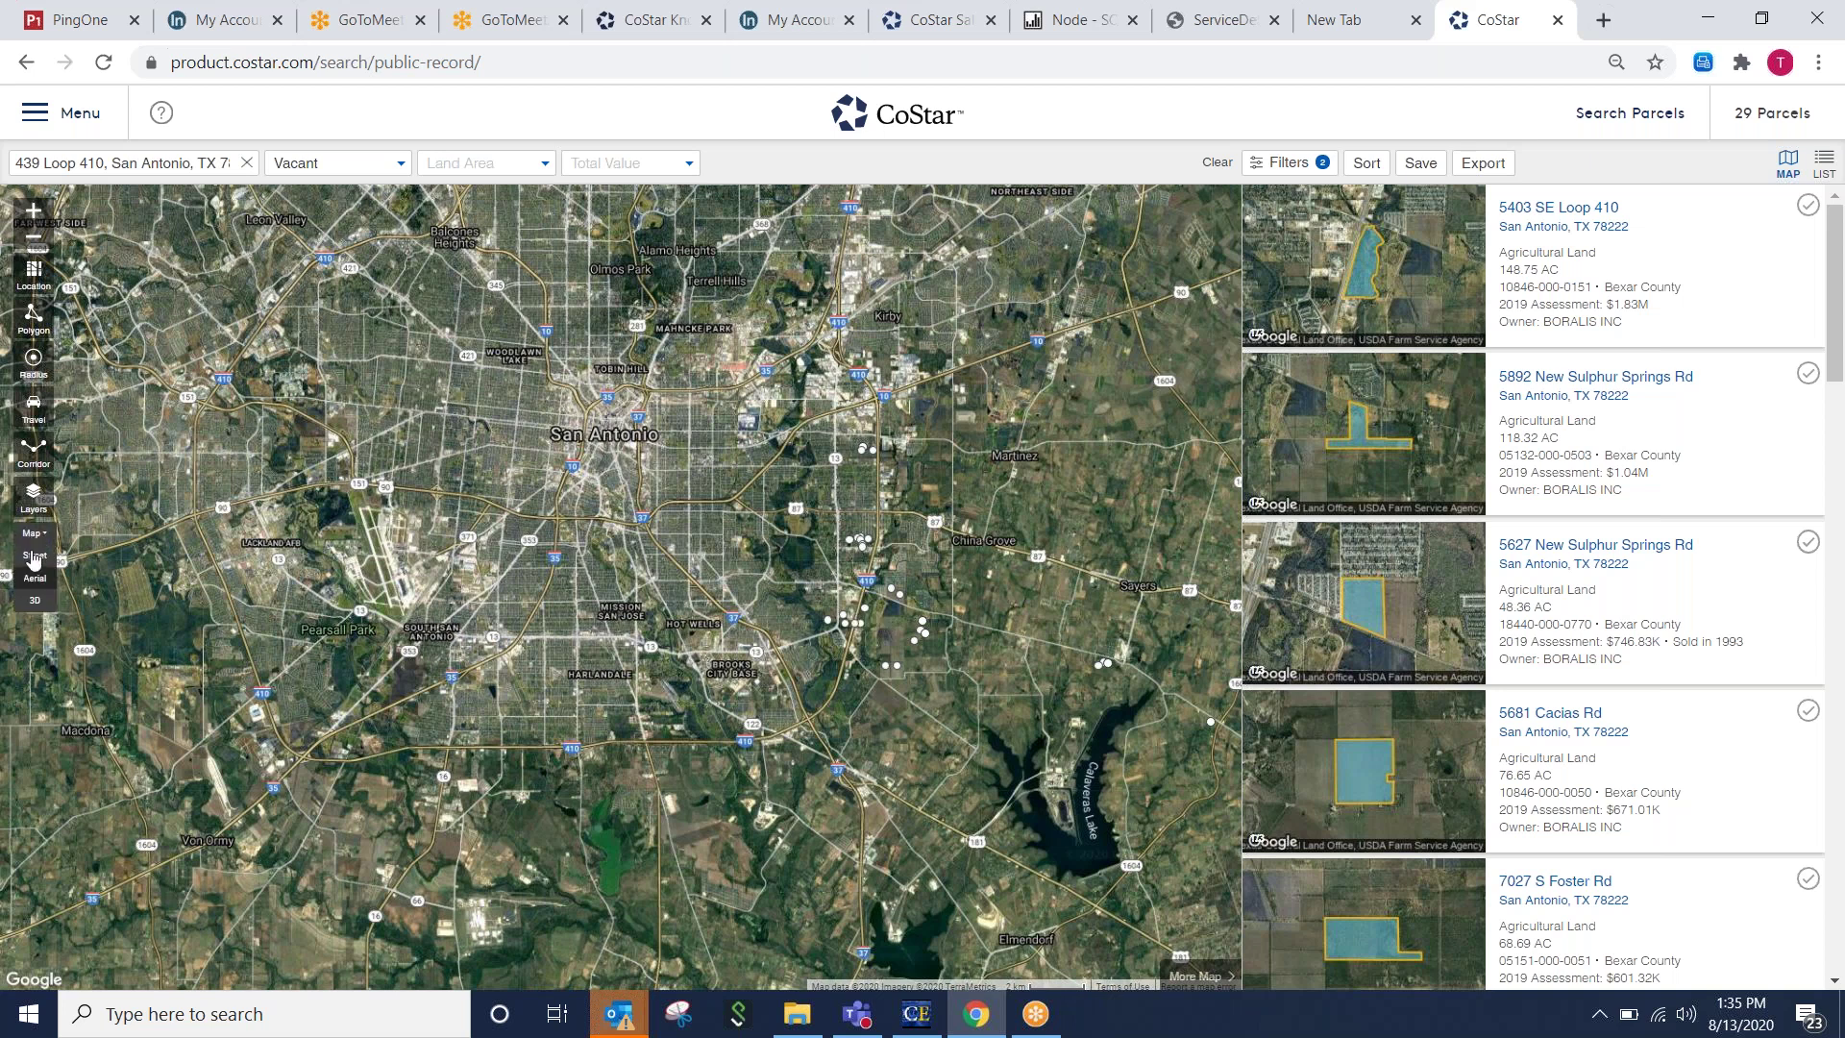
click(33, 556)
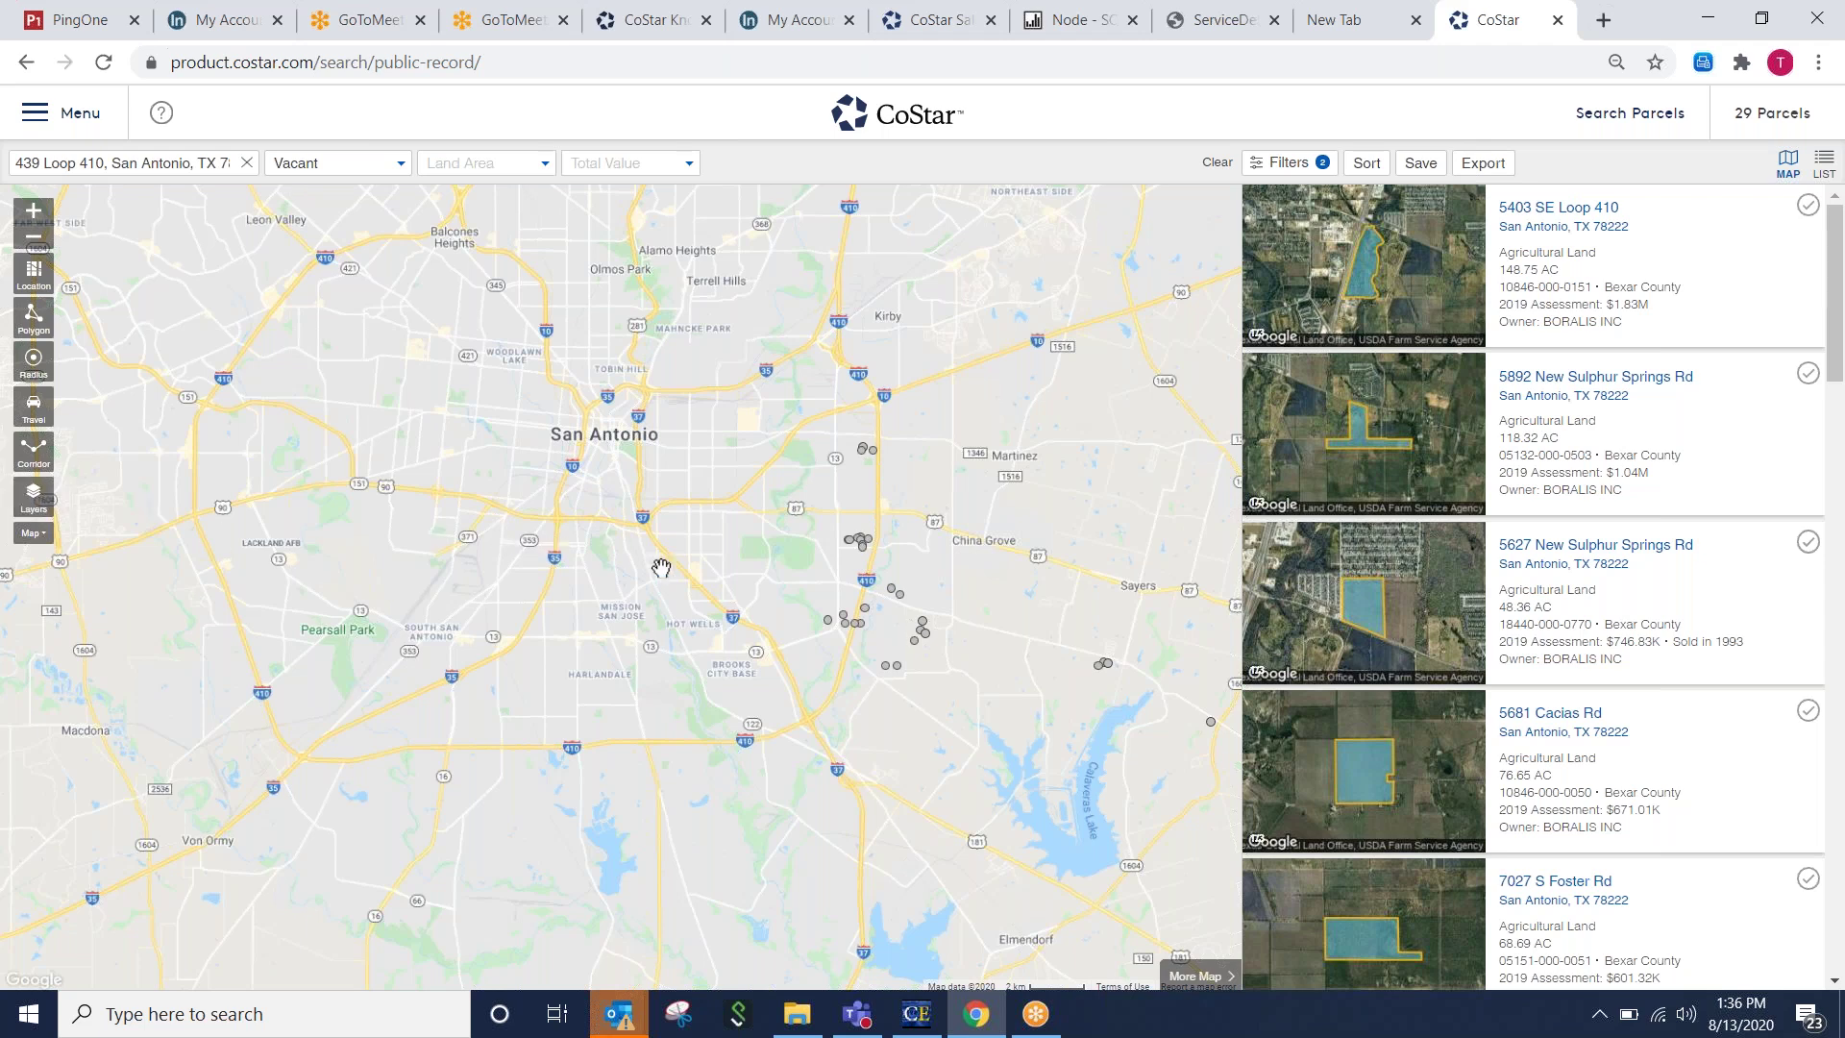
scroll(662, 568, up, 2)
drag(851, 586, 451, 499)
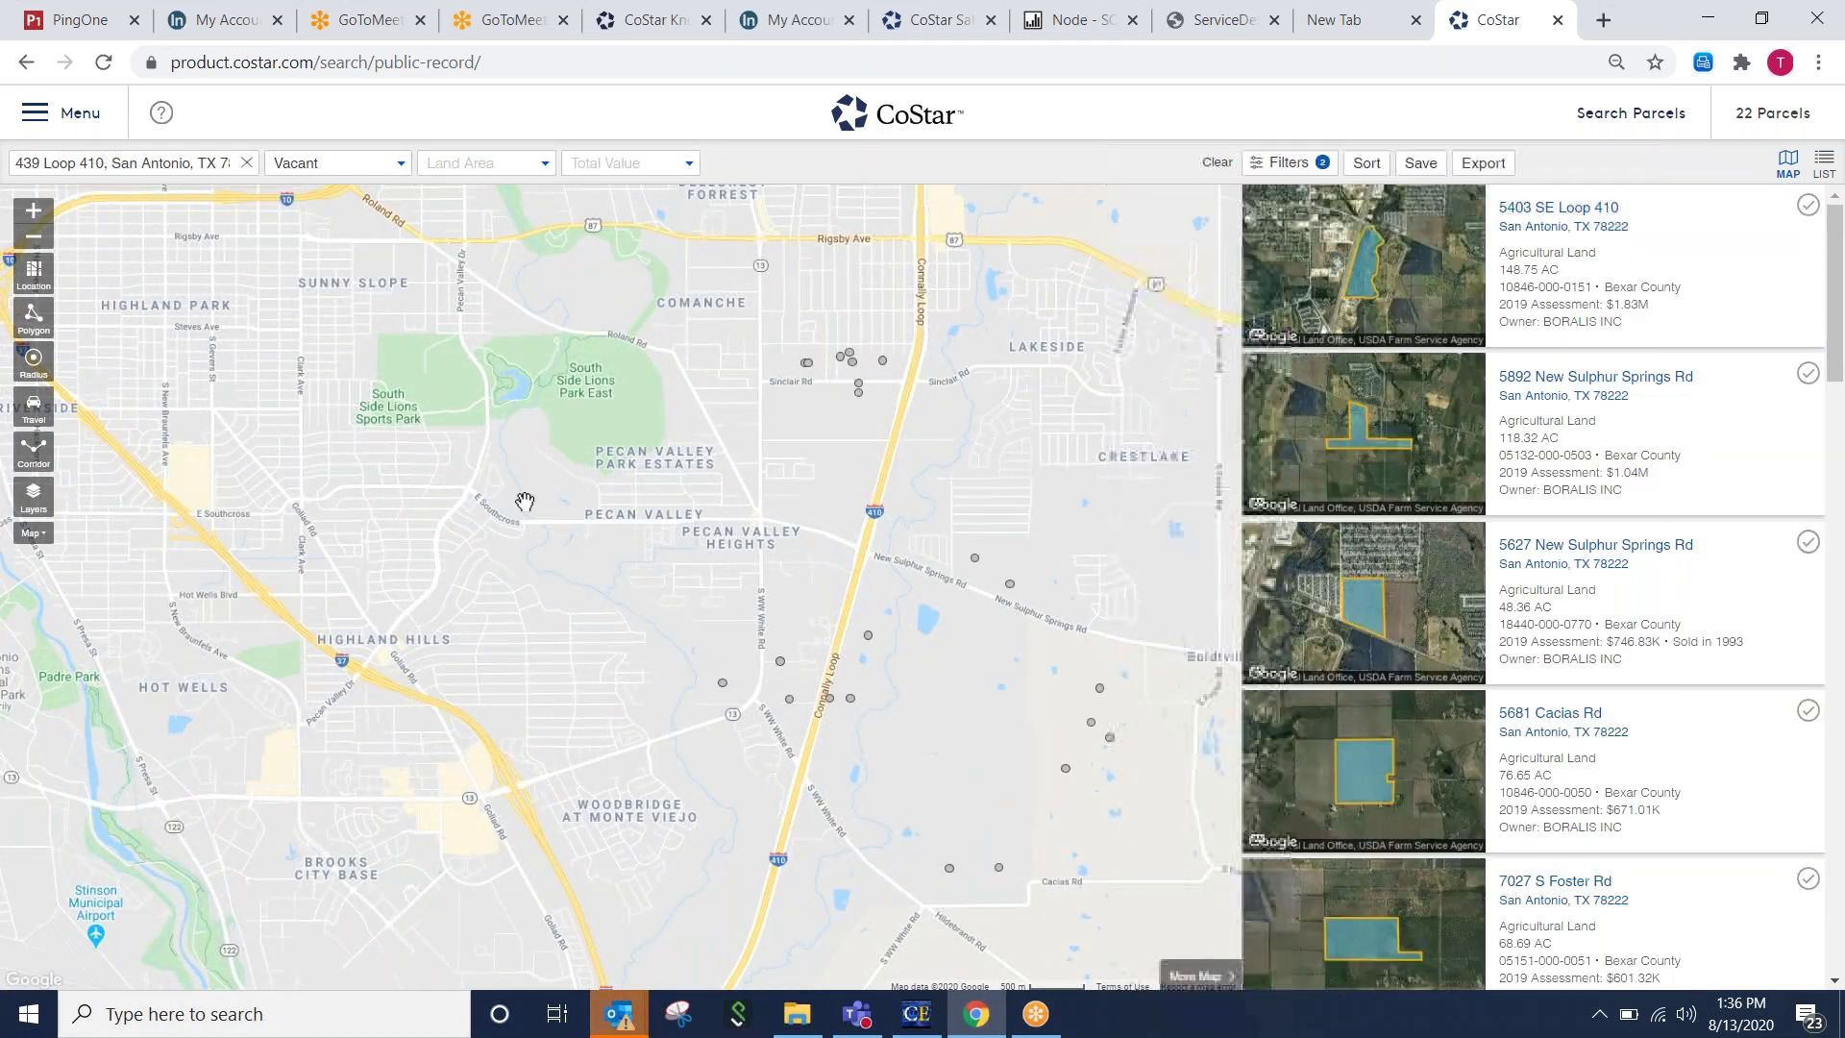
drag(689, 536, 596, 453)
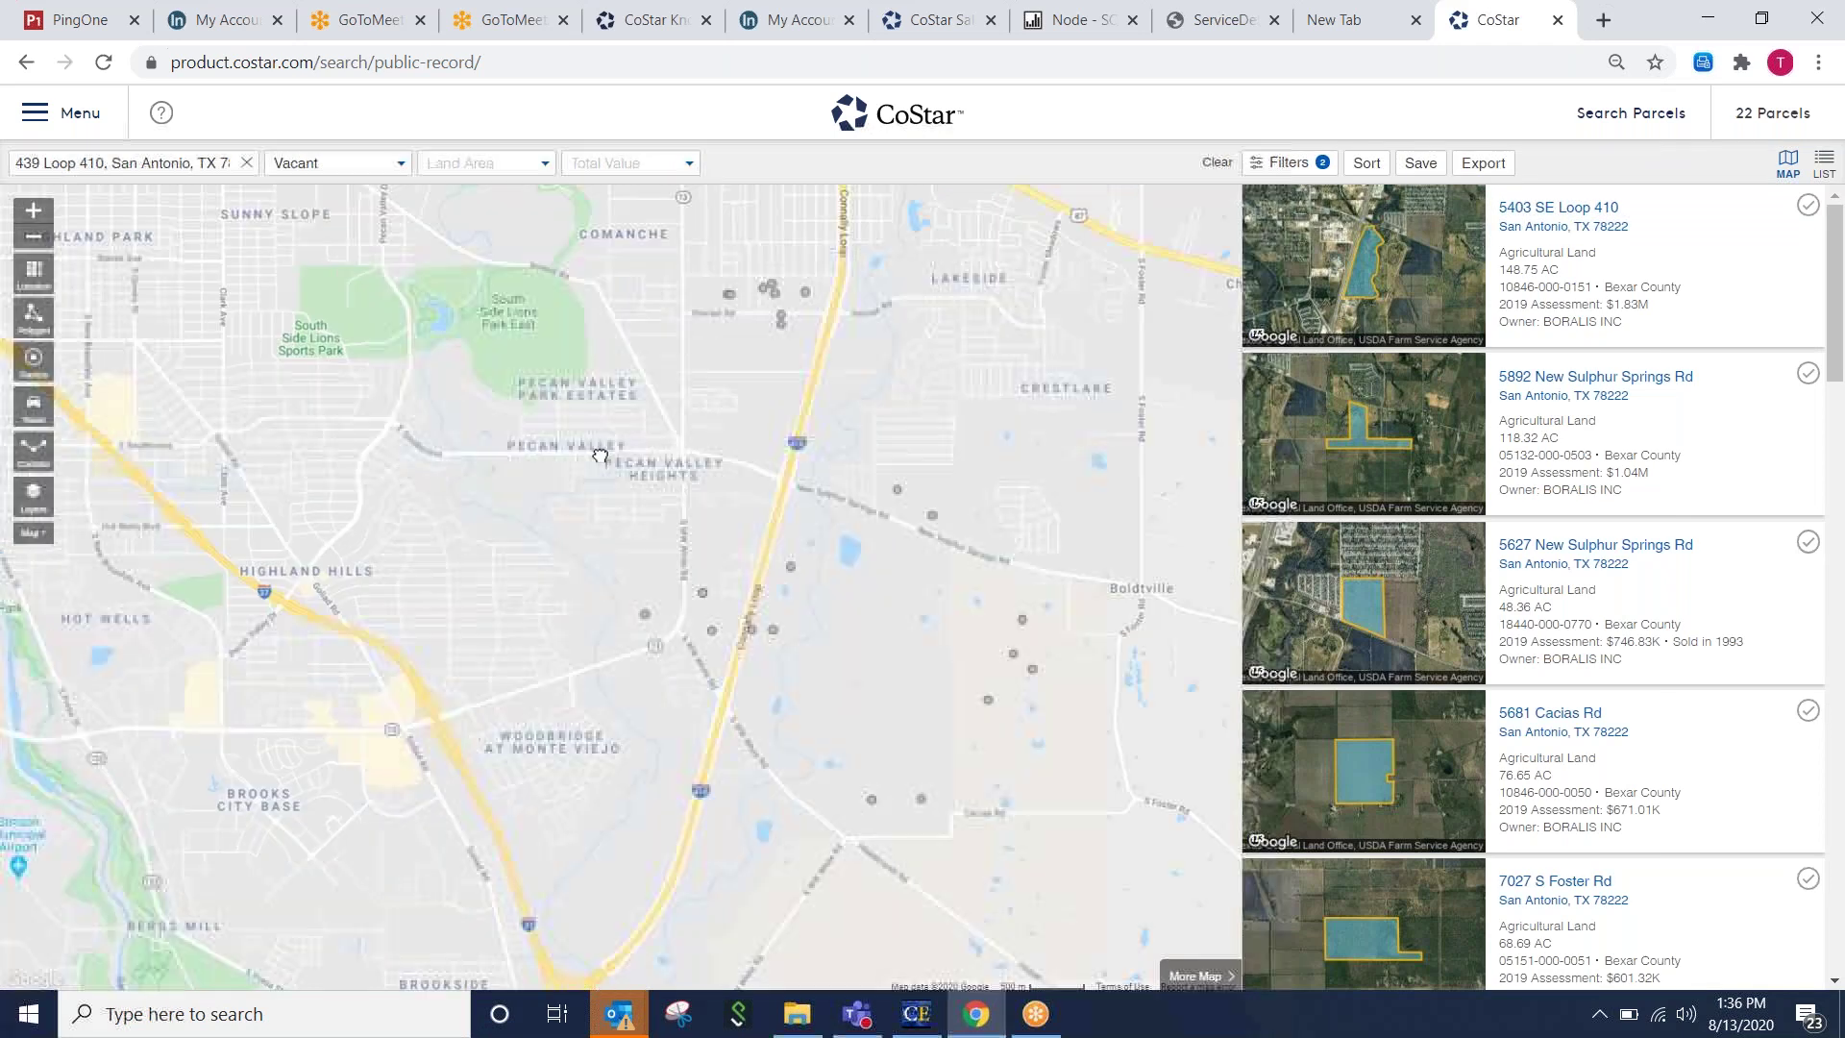
Step: Bring up the map layer options and preview the 5403 SE Loop 410 parcel
click(34, 498)
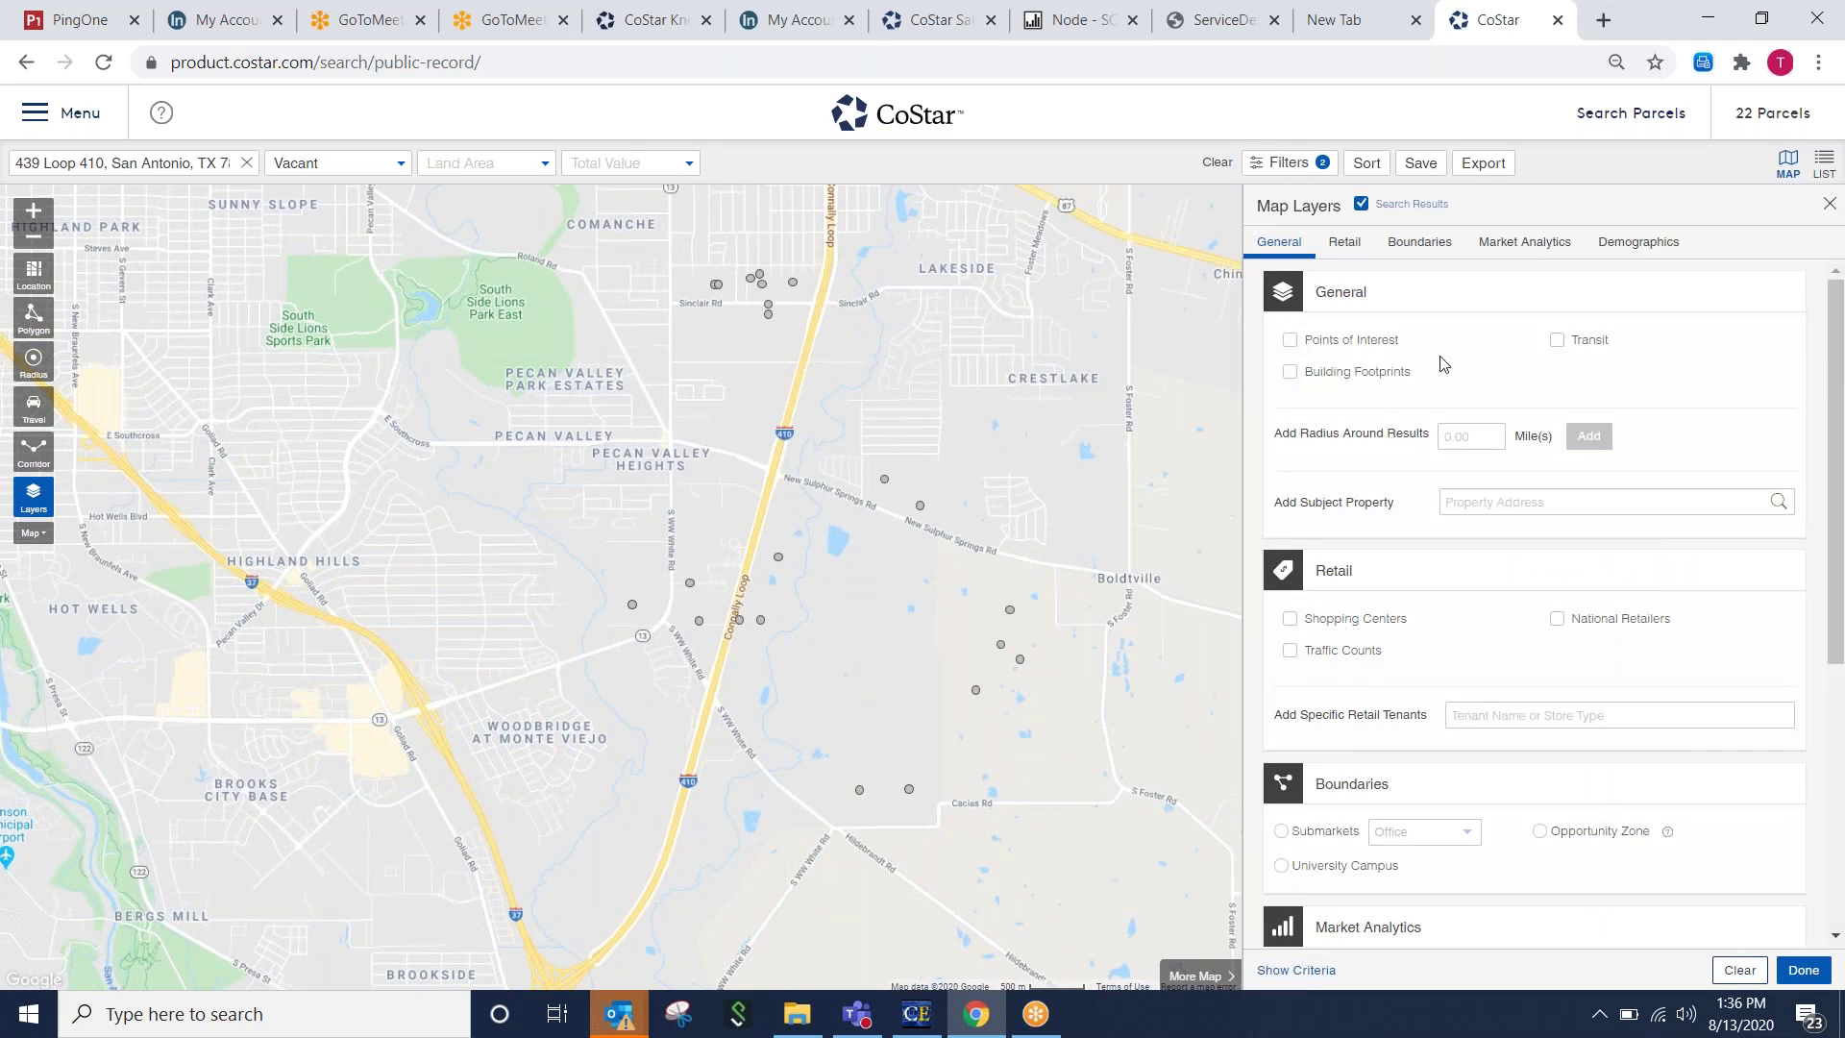
scroll(1442, 364, down, 2)
scroll(1441, 363, up, 2)
scroll(776, 583, up, 3)
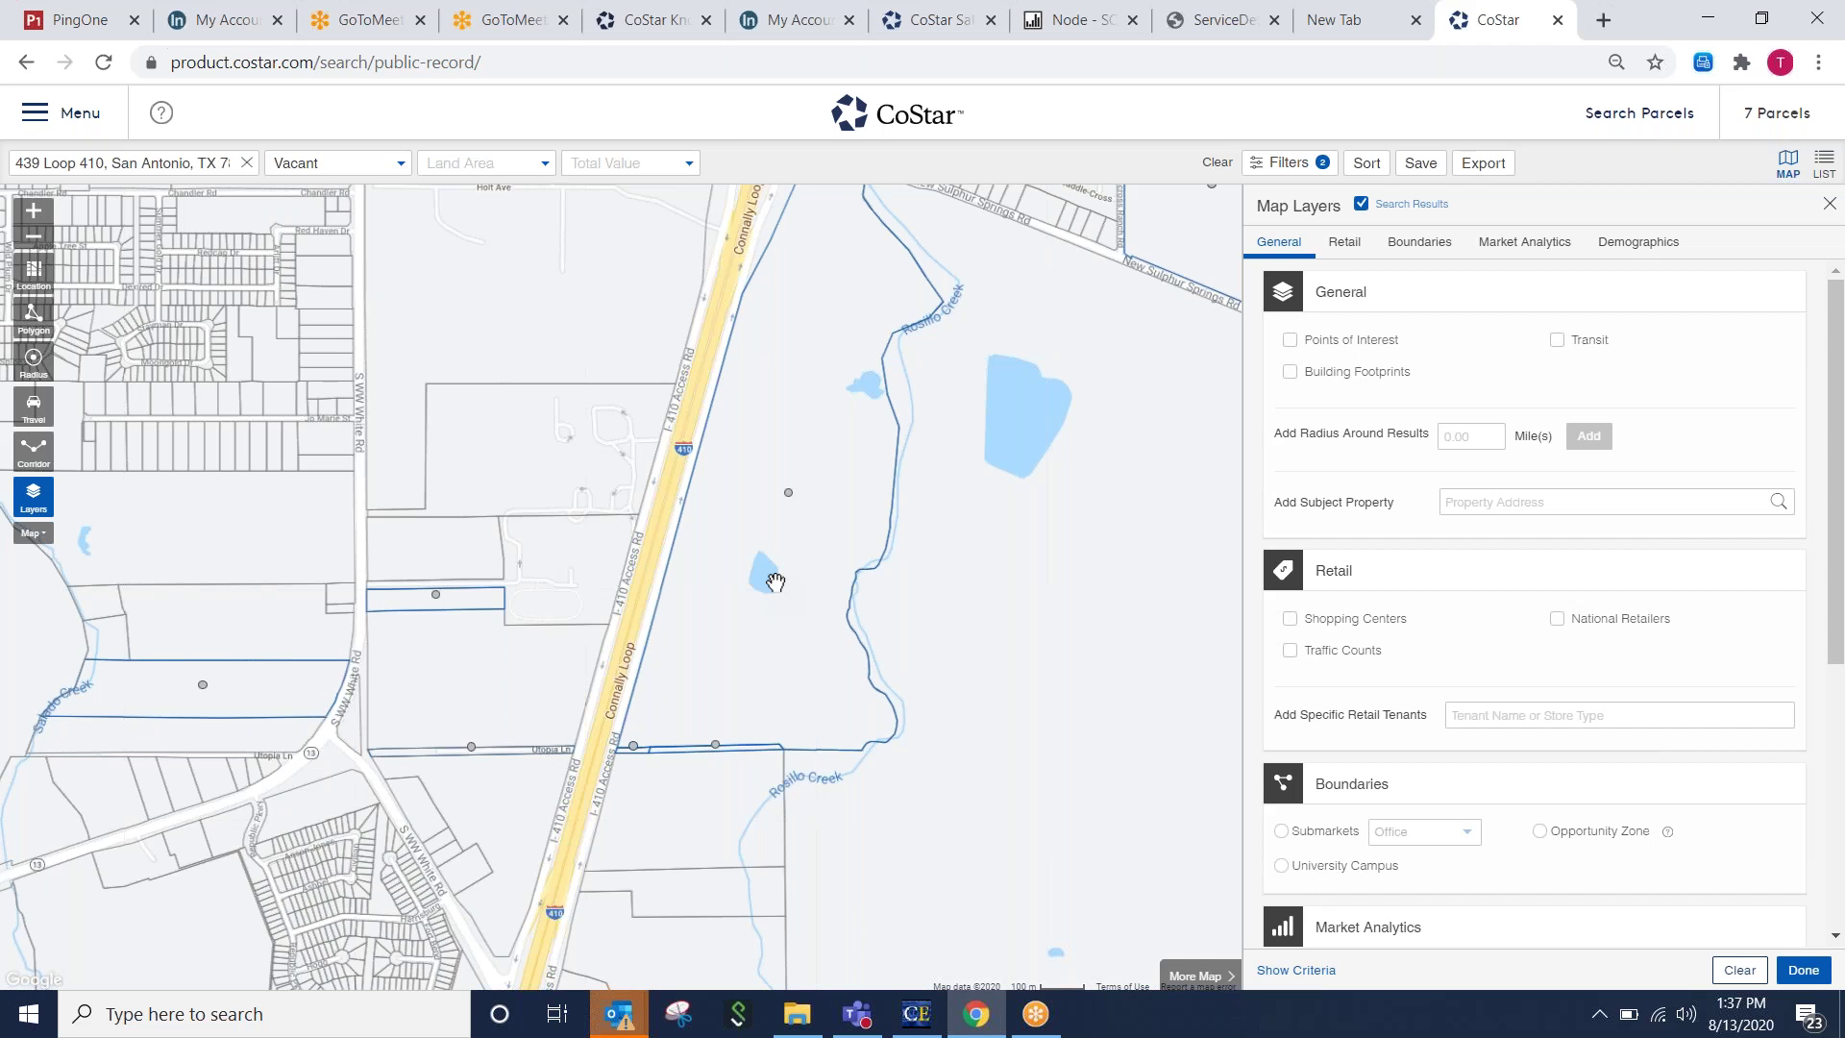
click(788, 499)
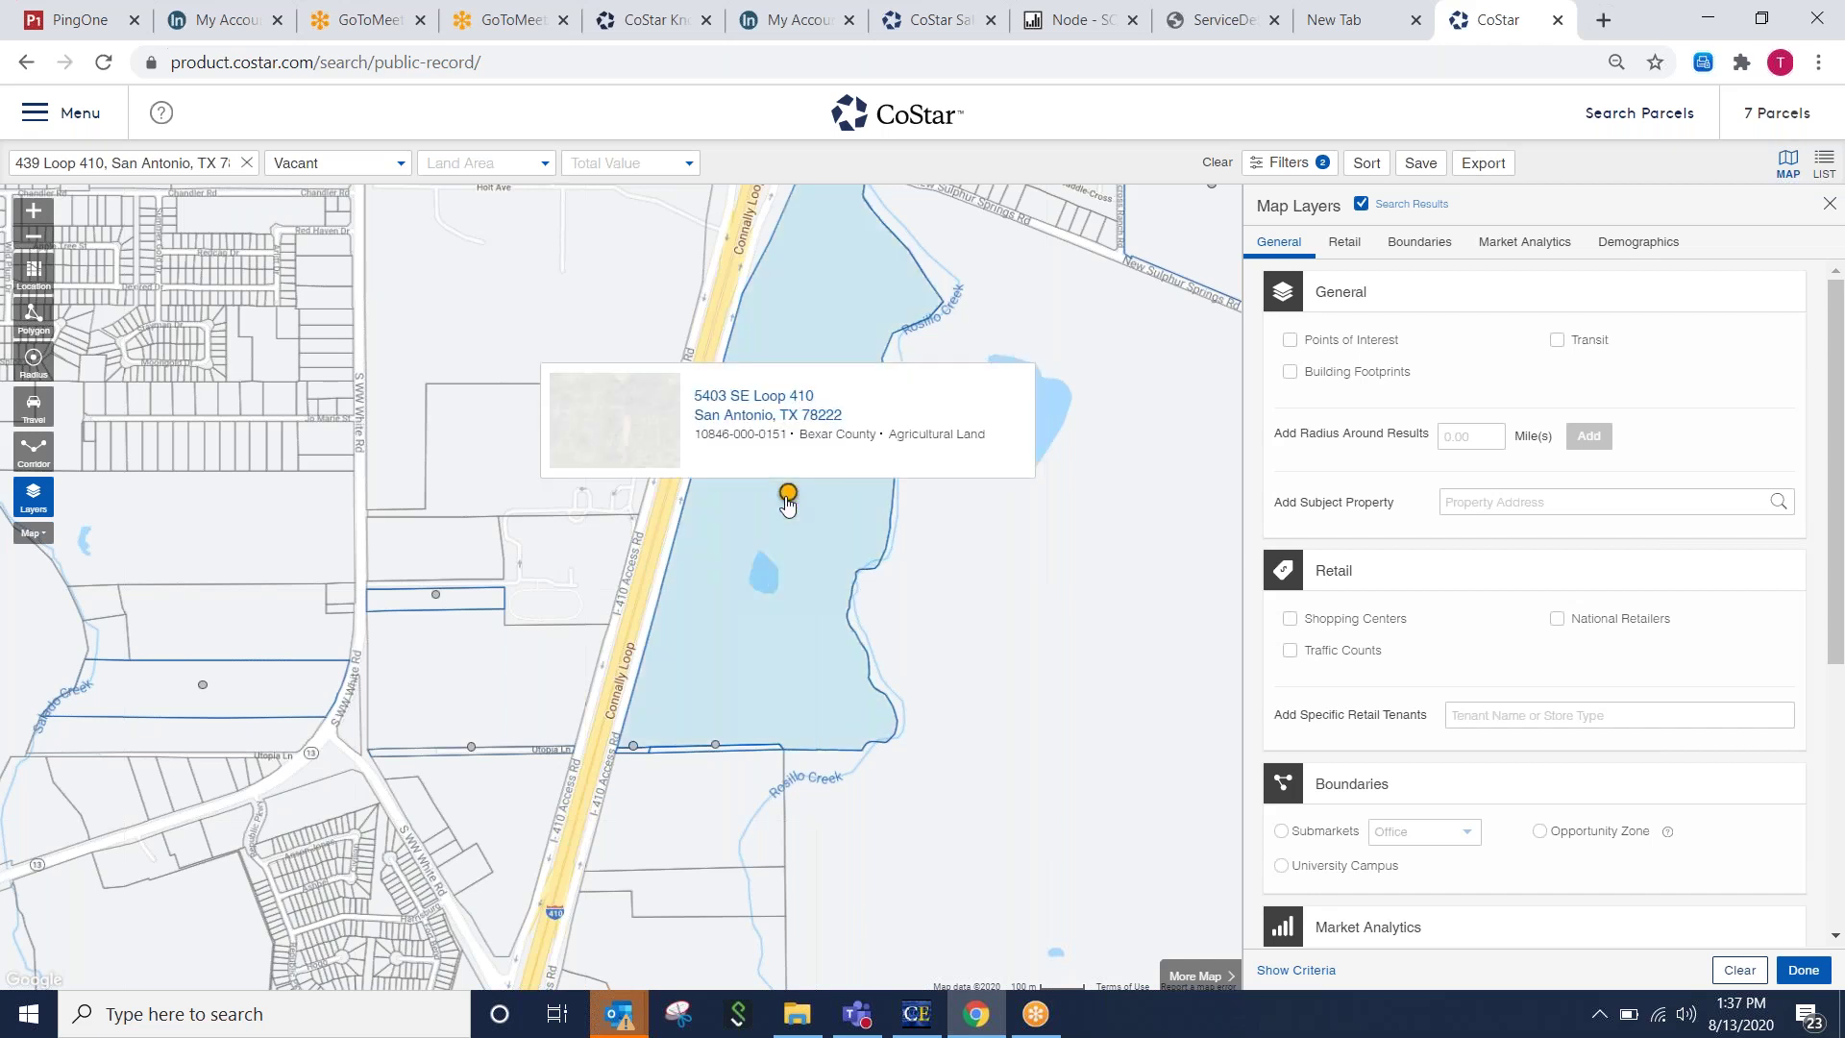
click(830, 524)
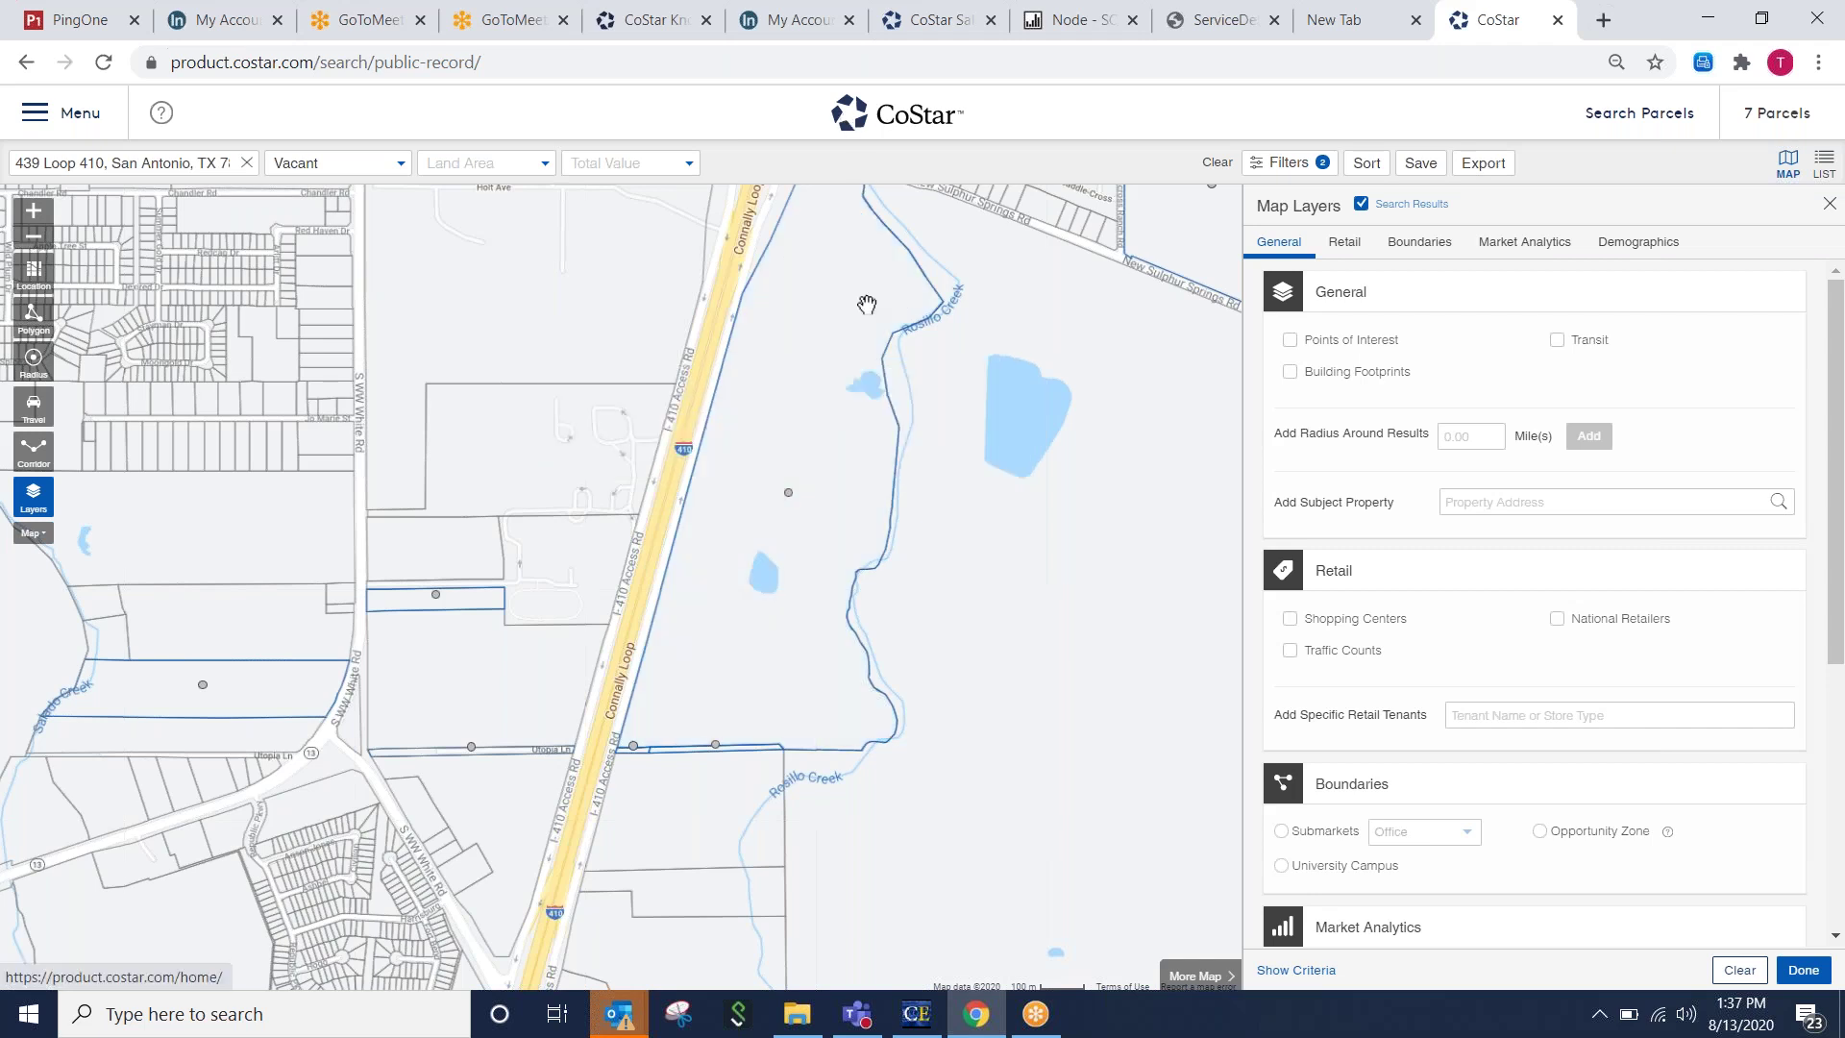
Step: Zoom out and recentre the map on the parcel cluster toward Calaveras Lake
mouse_move(868, 326)
scroll(871, 342, down, 1)
scroll(871, 342, down, 1)
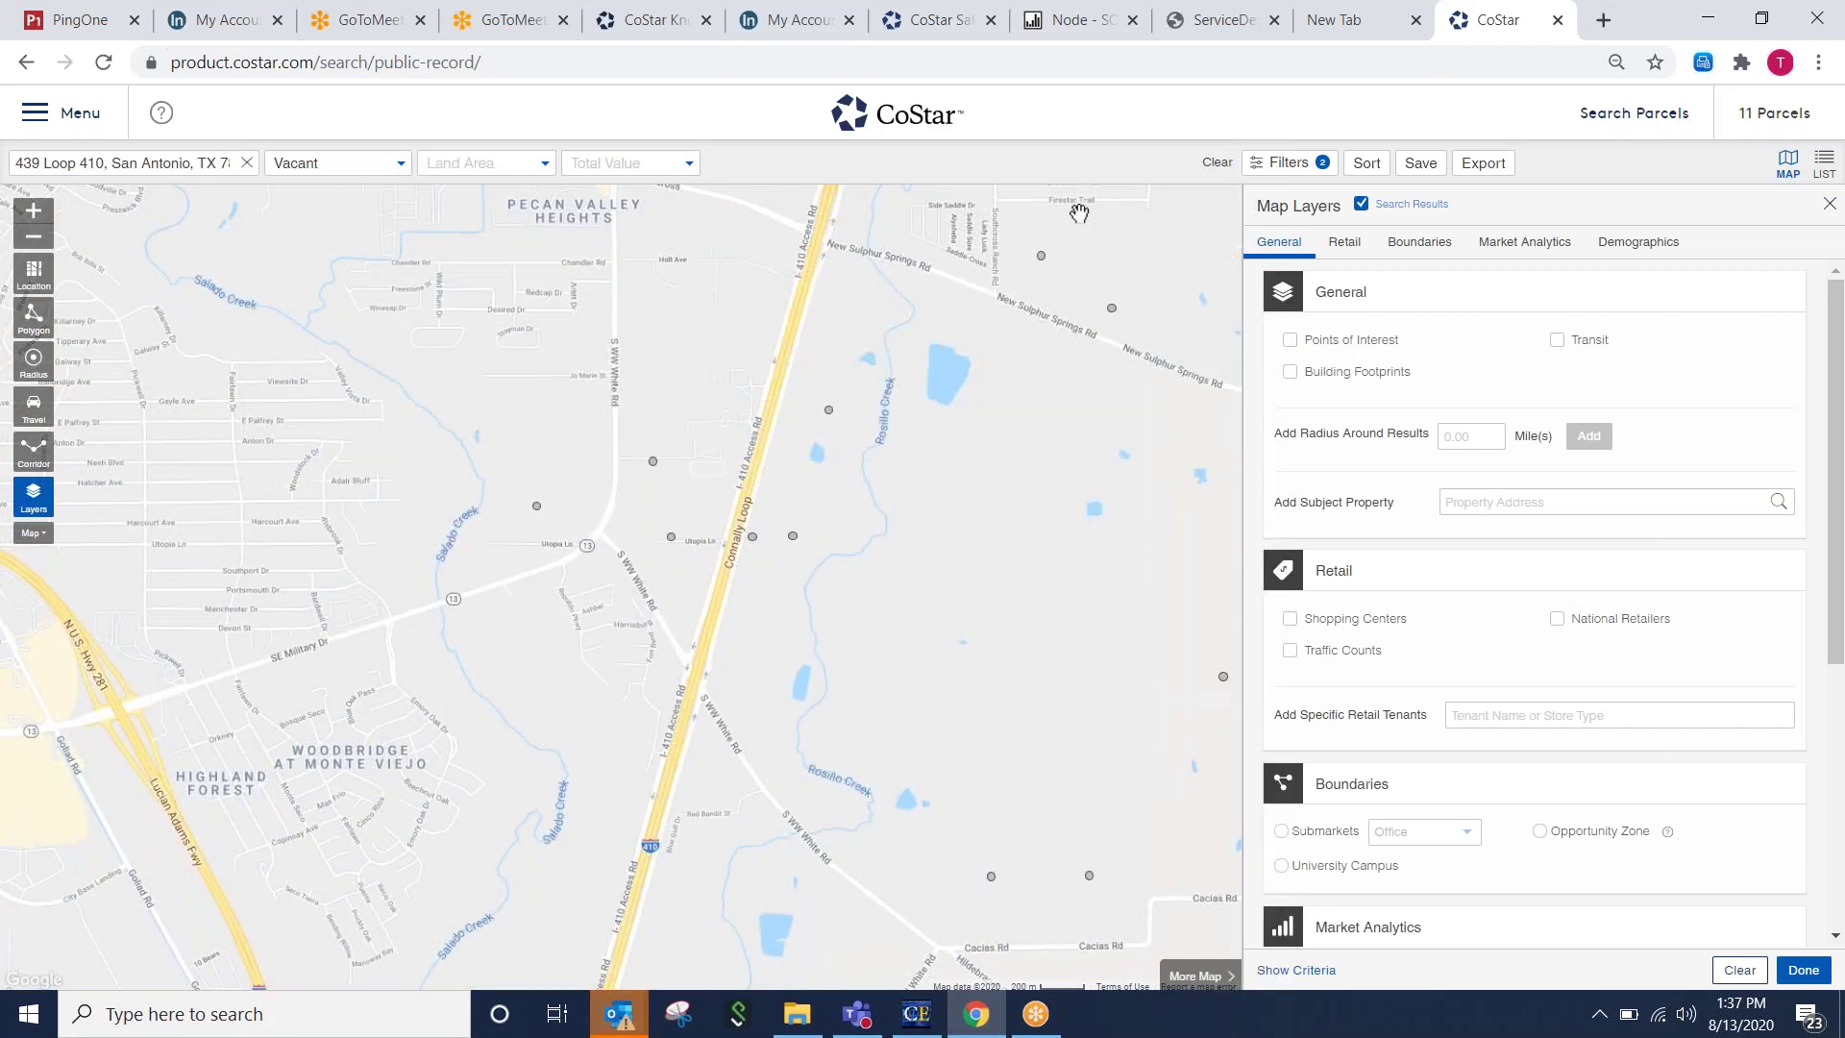
scroll(850, 439, down, 1)
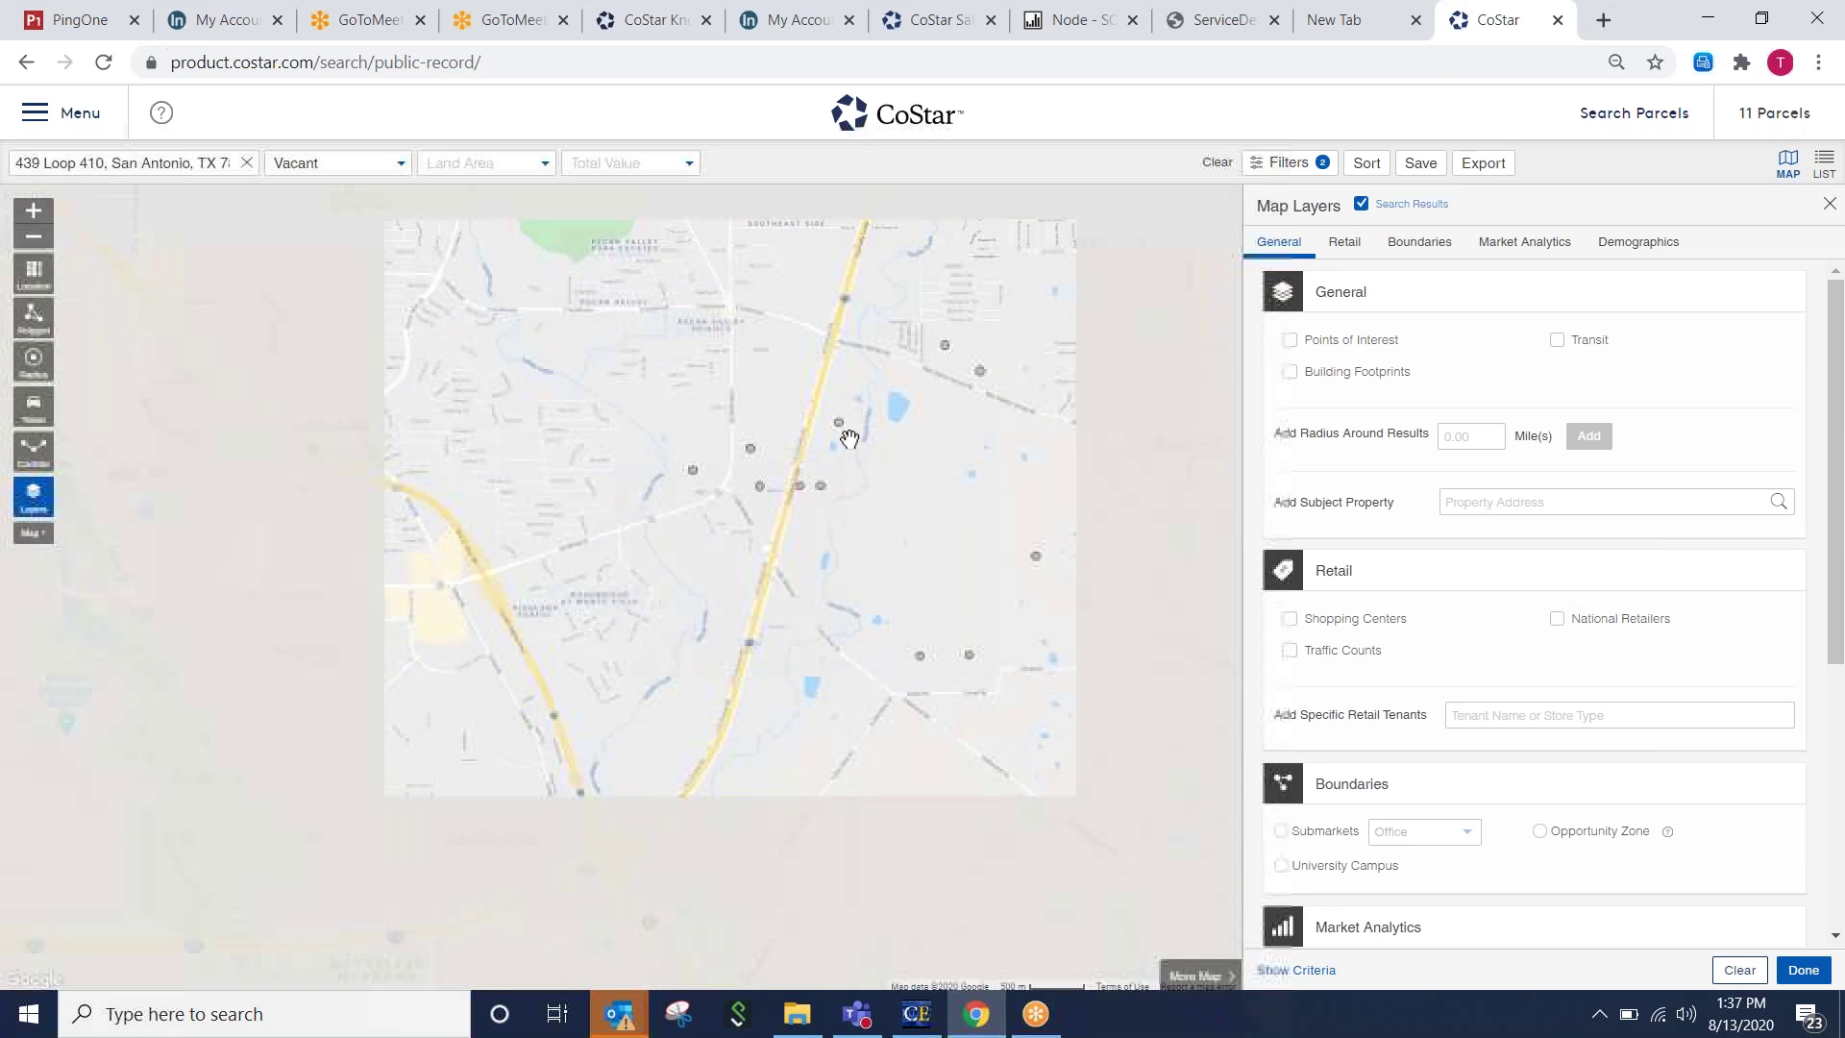
scroll(849, 439, down, 1)
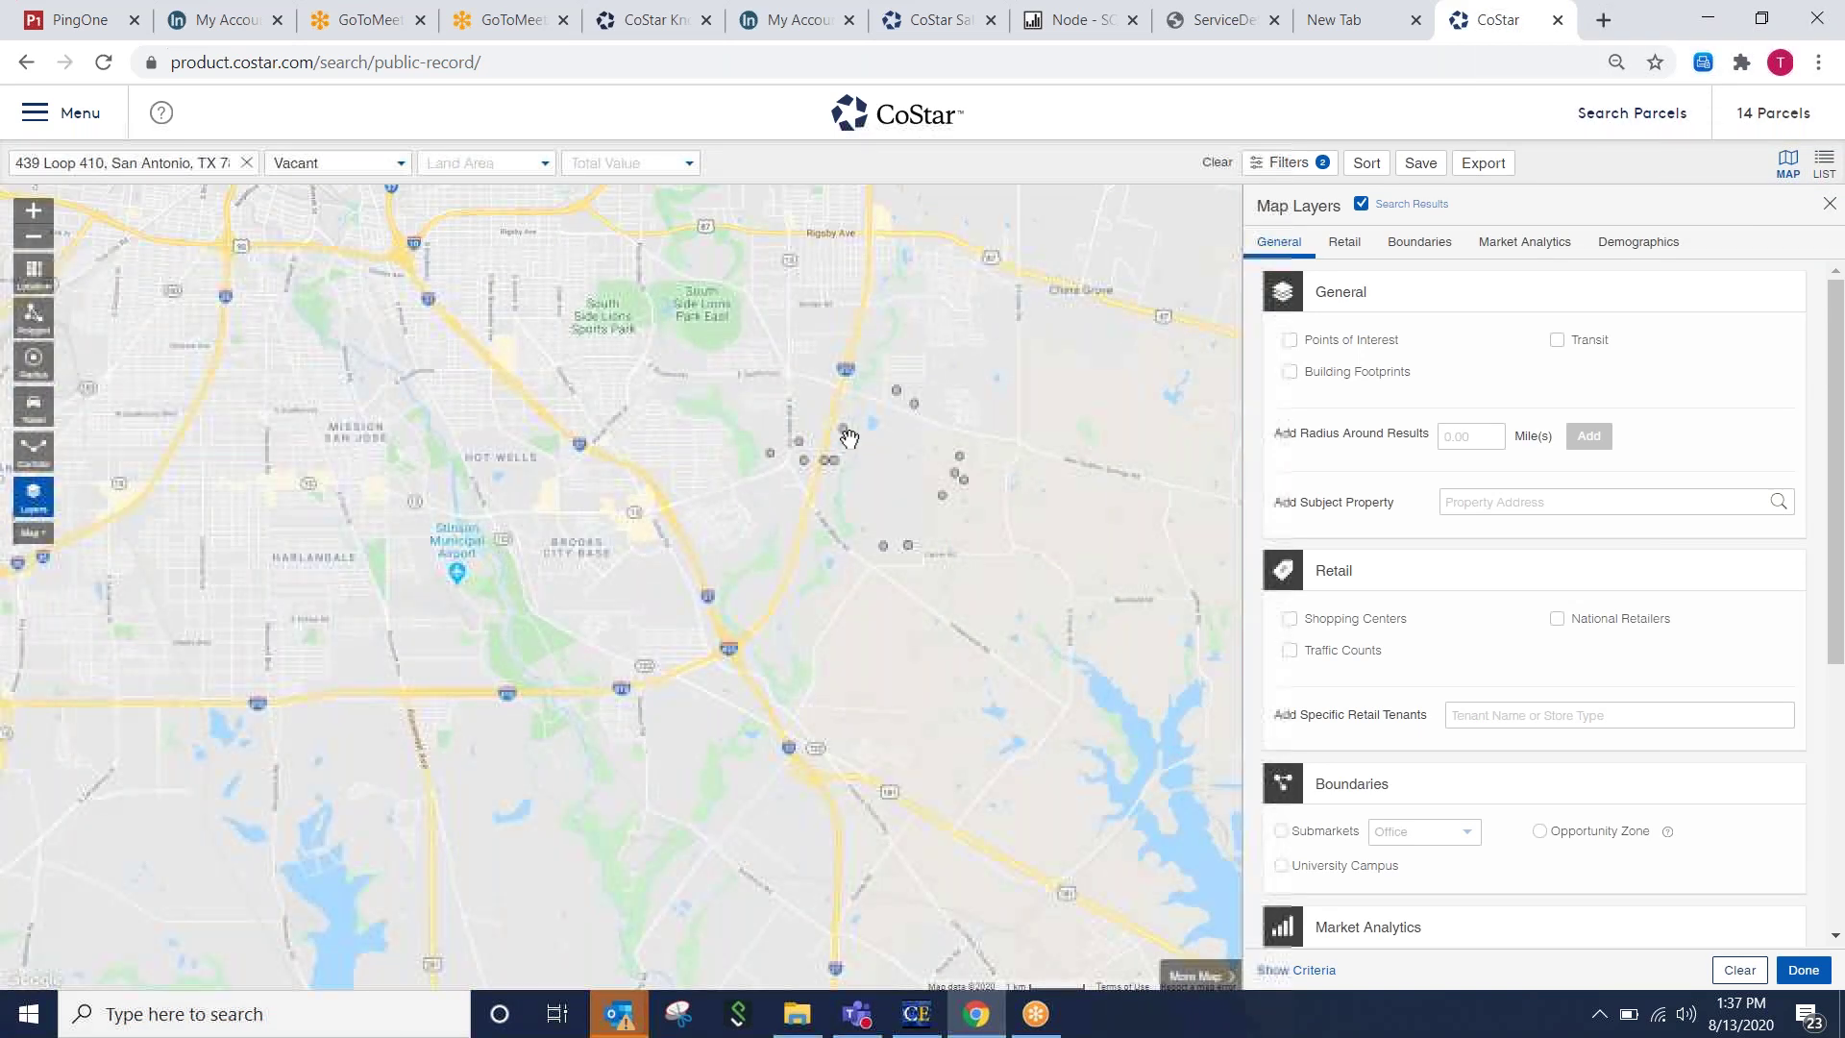
scroll(850, 439, down, 1)
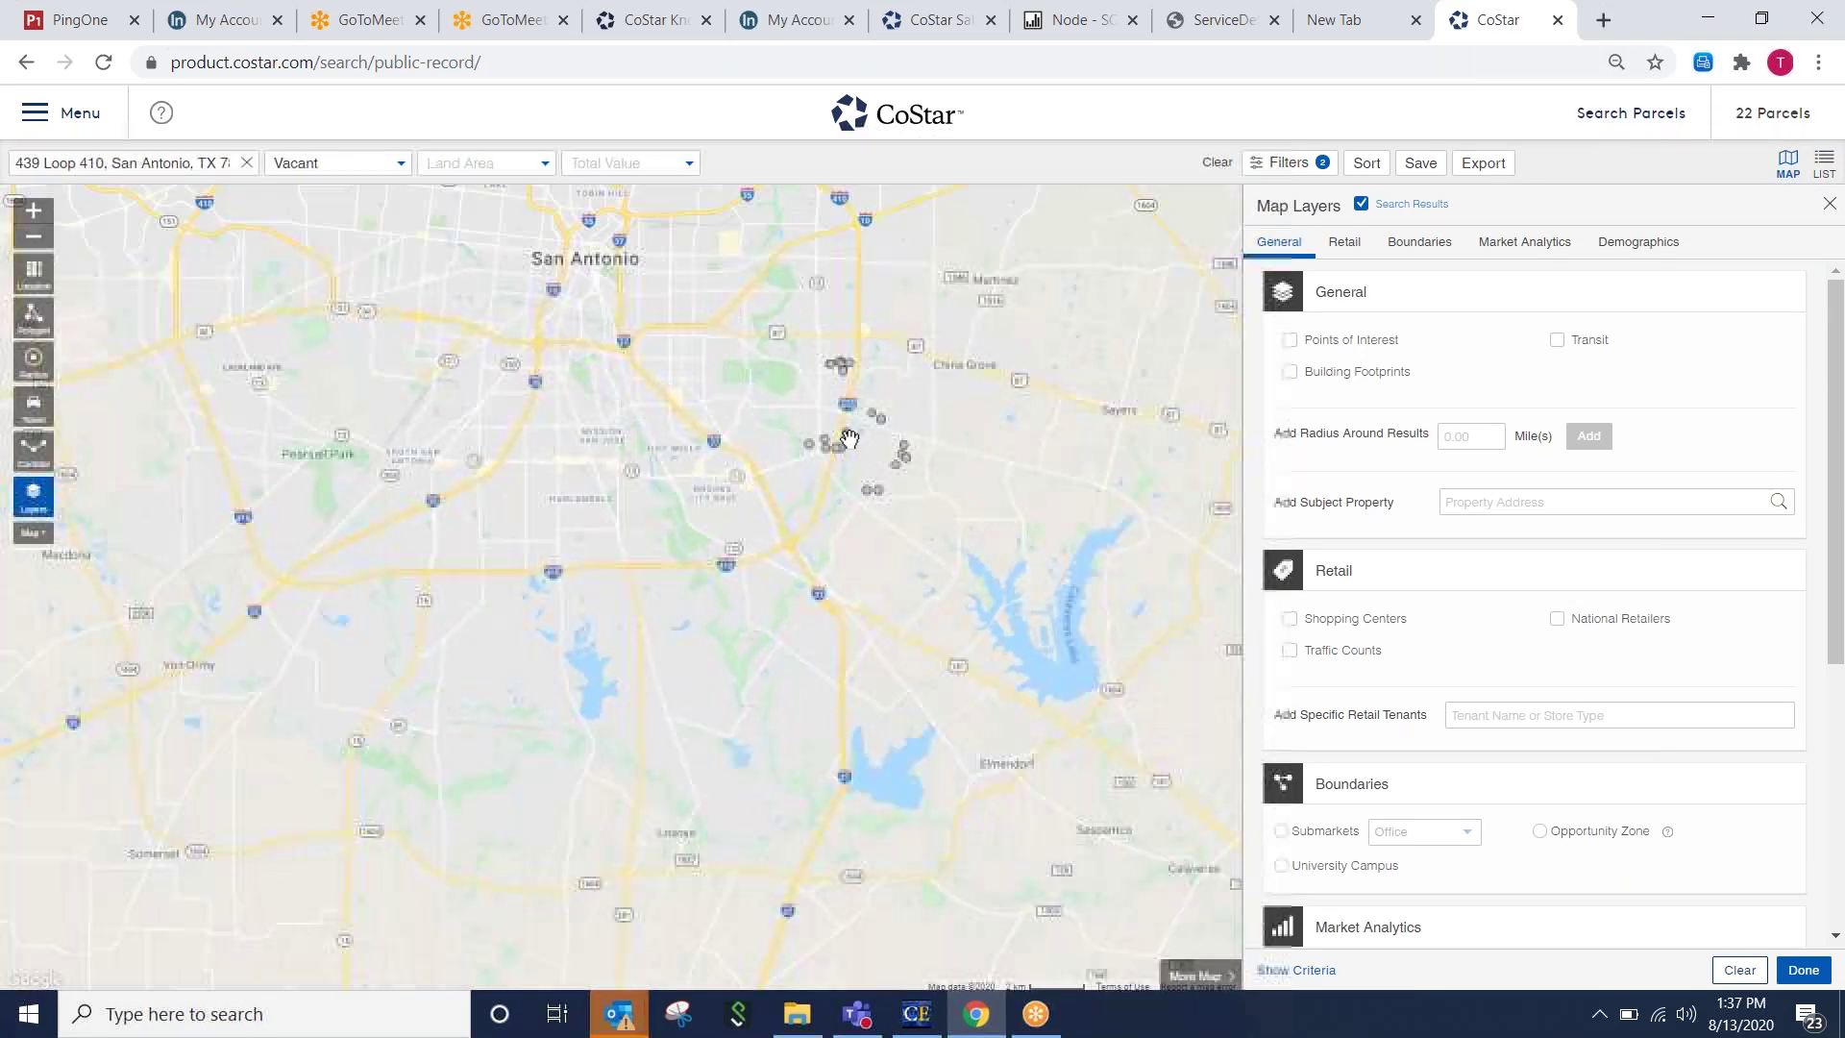
drag(902, 409, 773, 534)
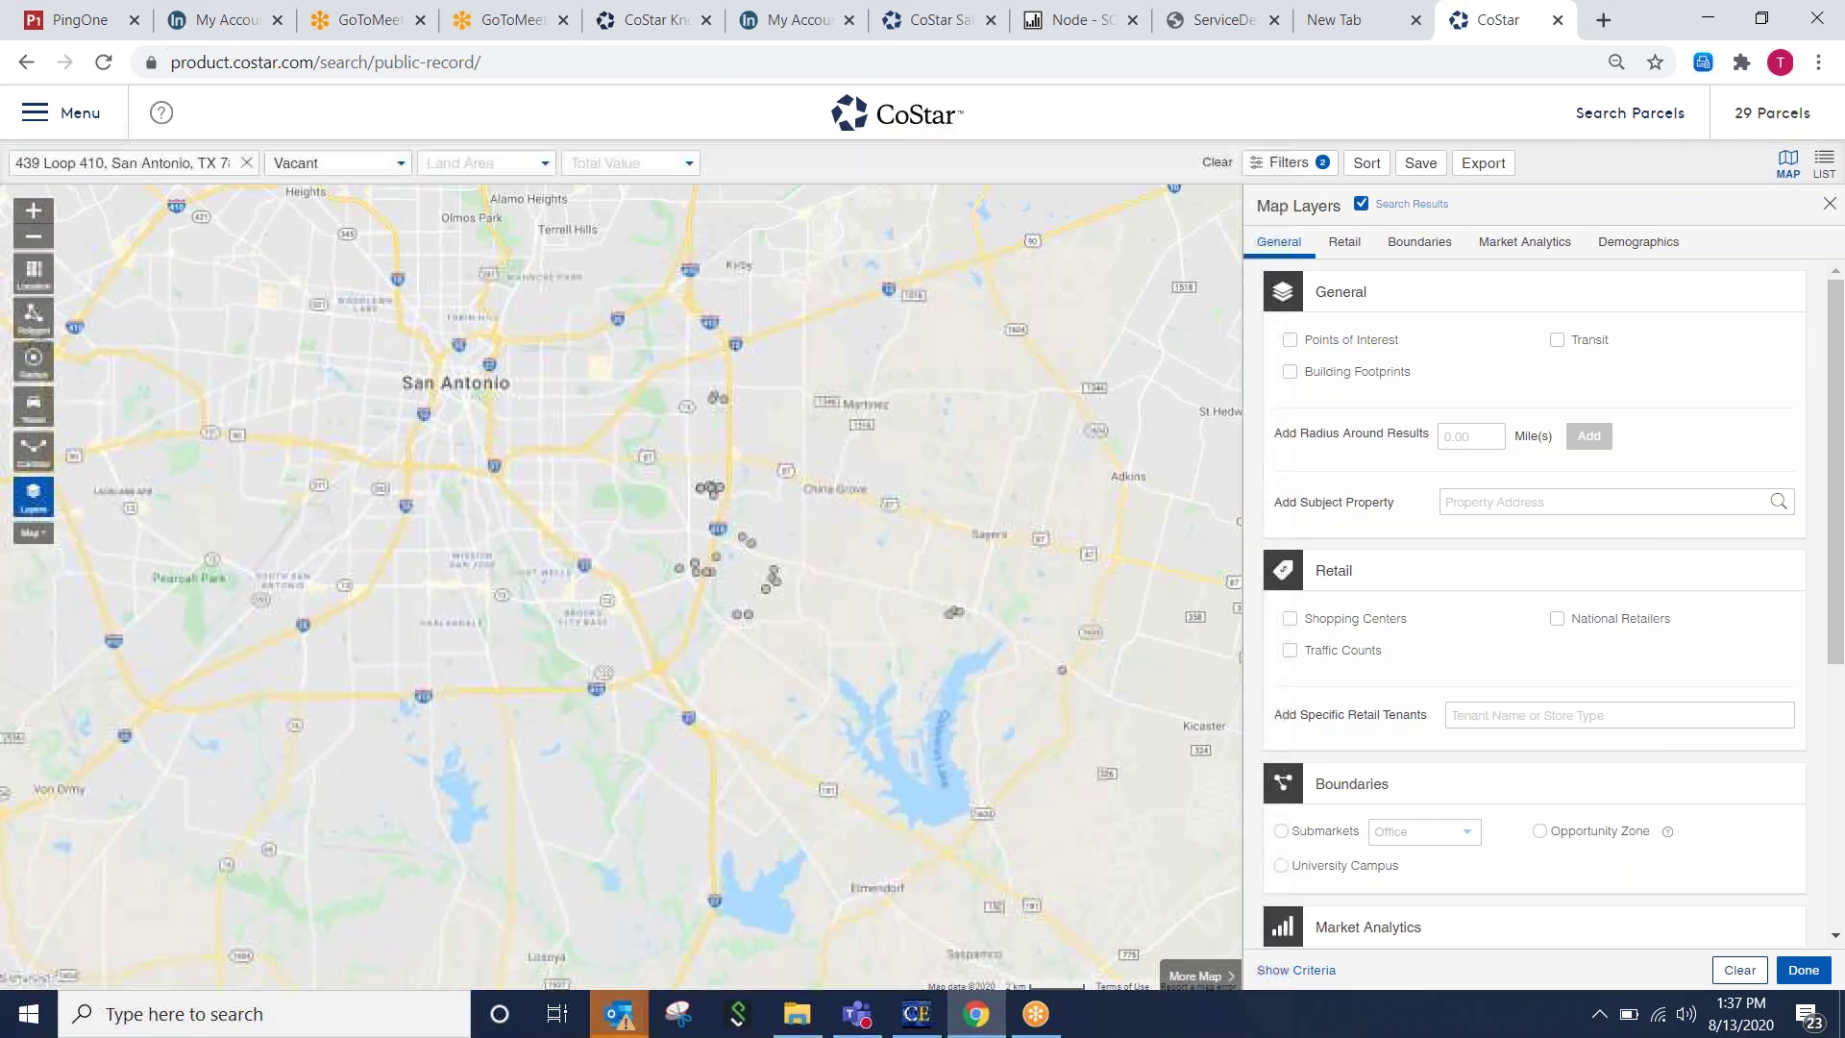
Step: Clear the existing search filters and restrict Primary Land Use to Vacant
click(1217, 163)
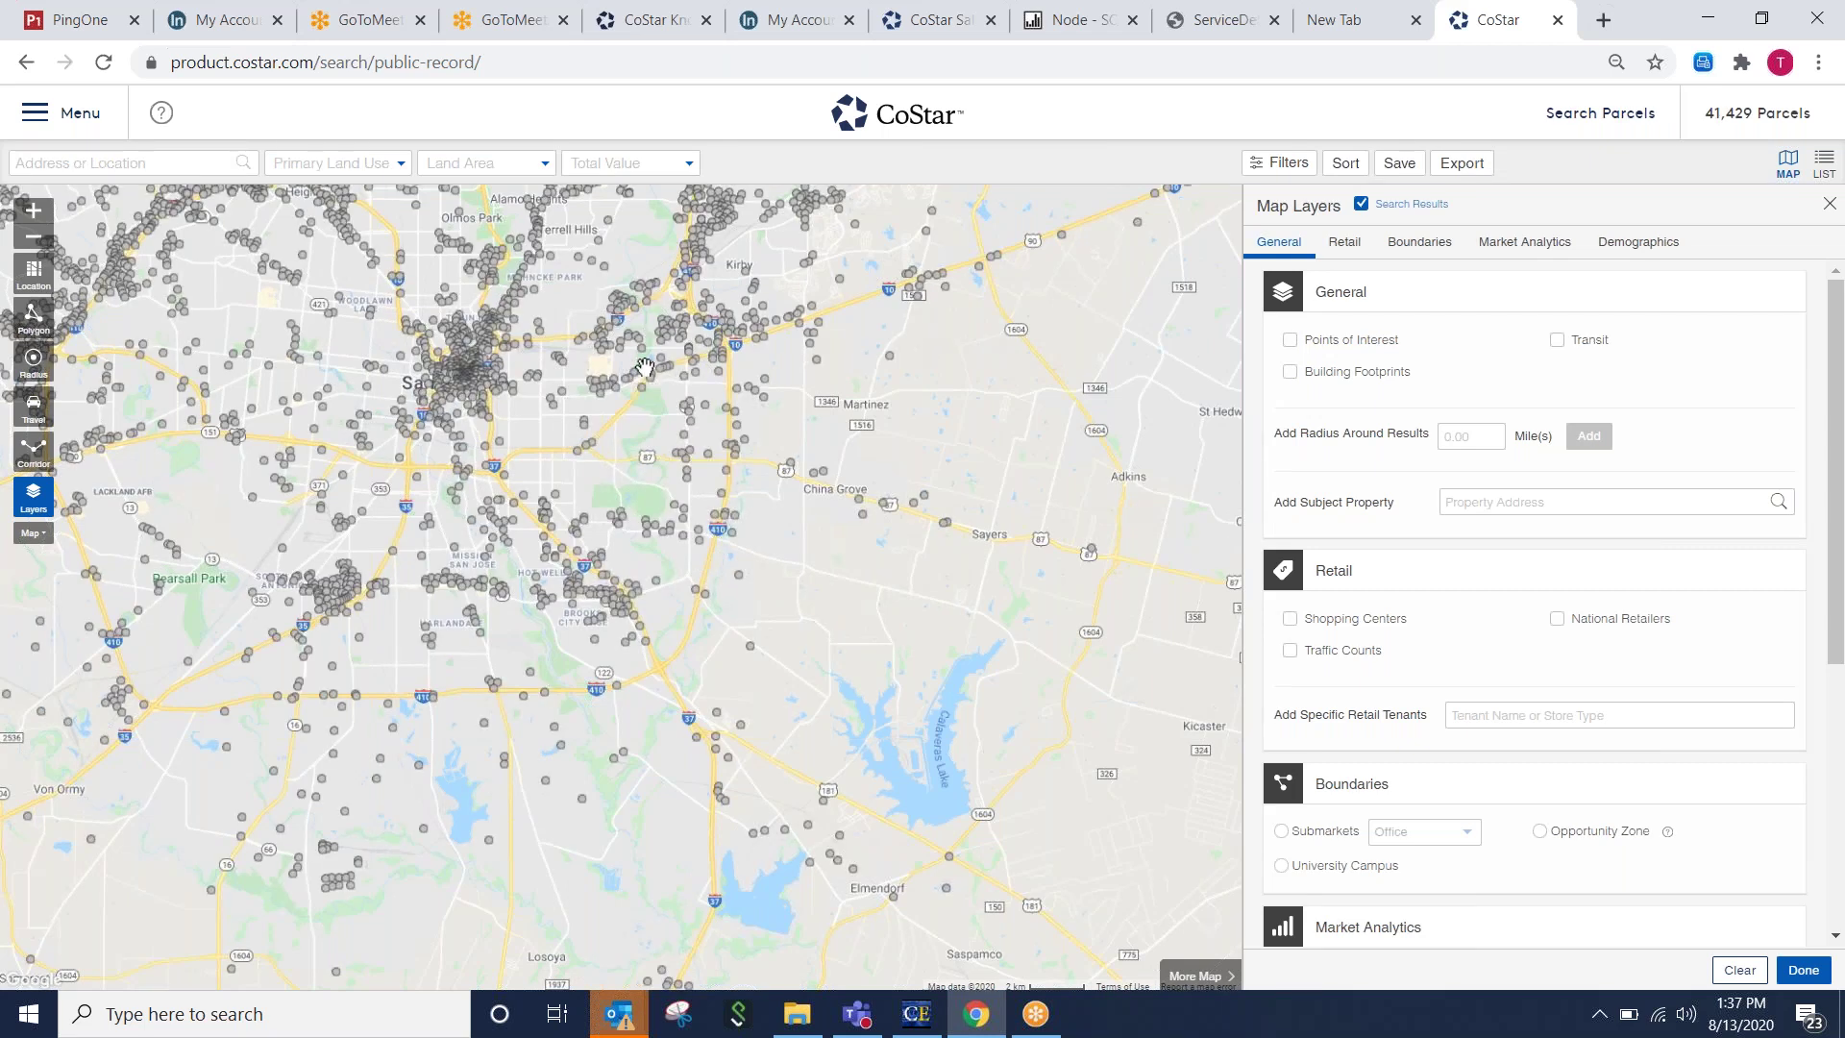
click(402, 166)
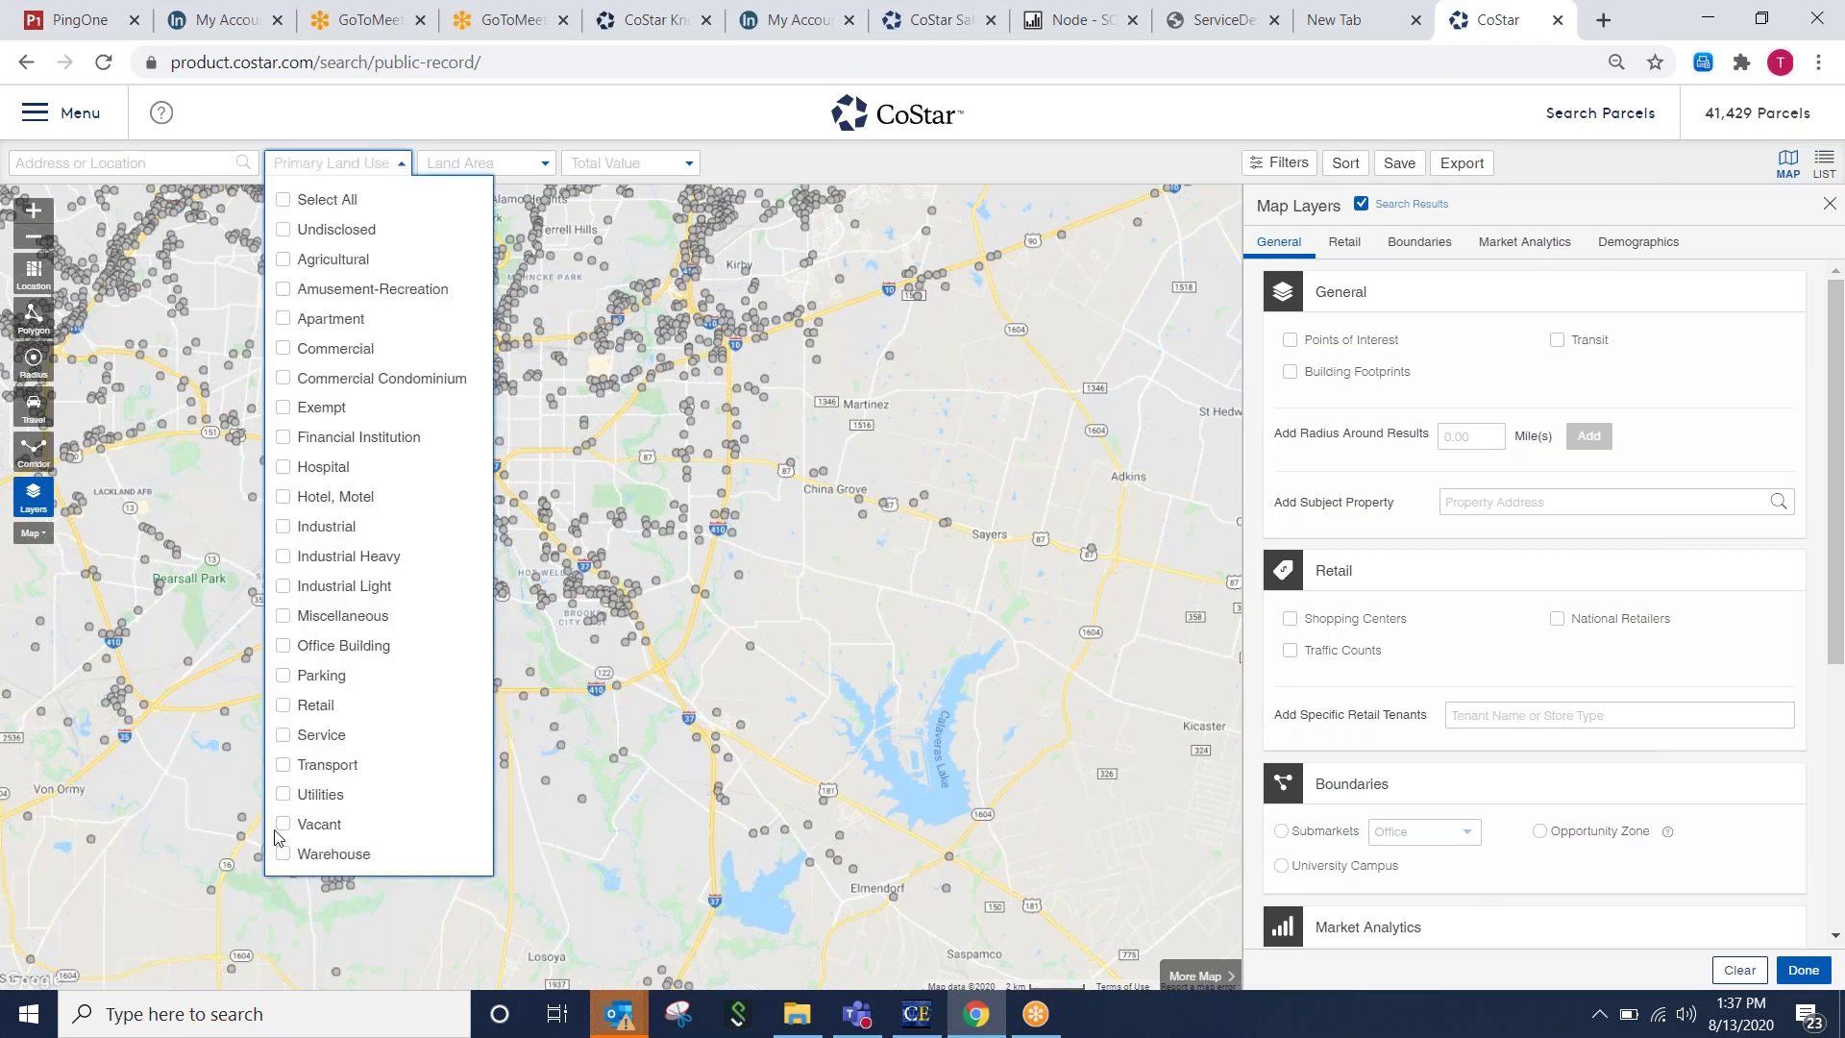
click(283, 825)
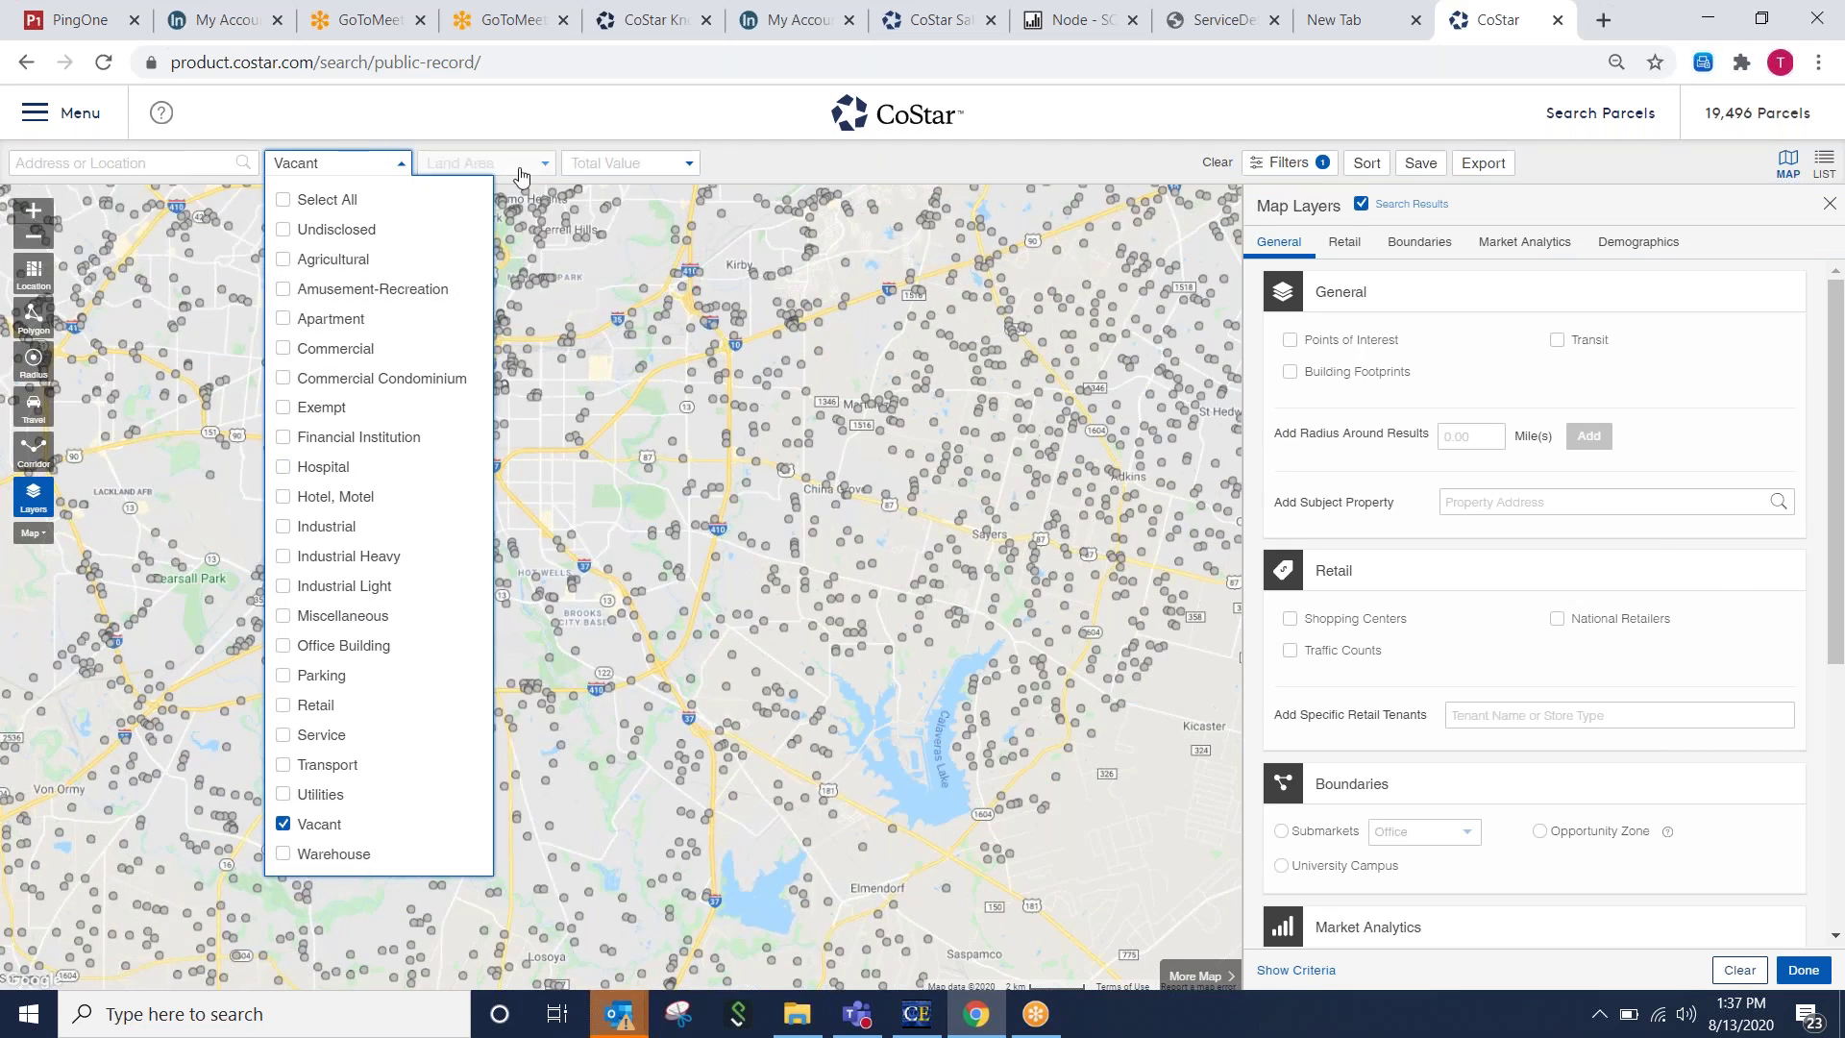
Step: Limit the parcels' land area to a range of 10 AC to 30 AC
click(552, 168)
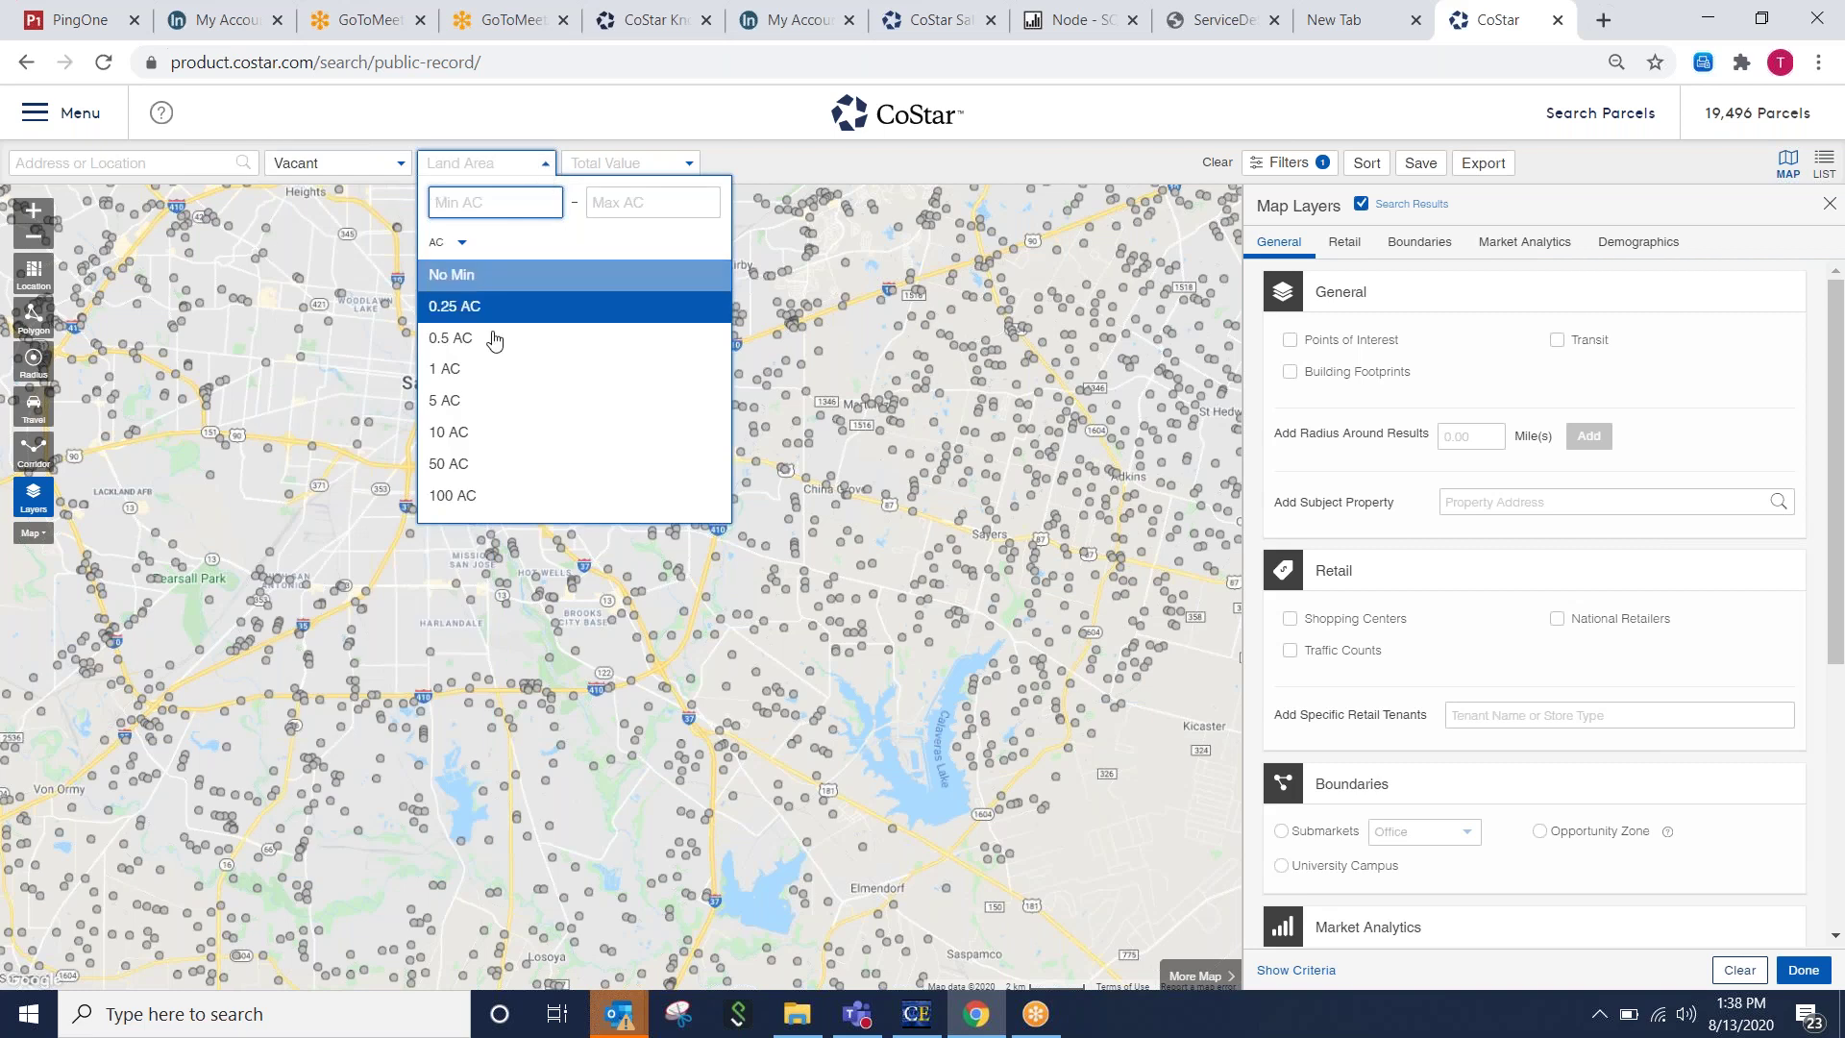
click(462, 434)
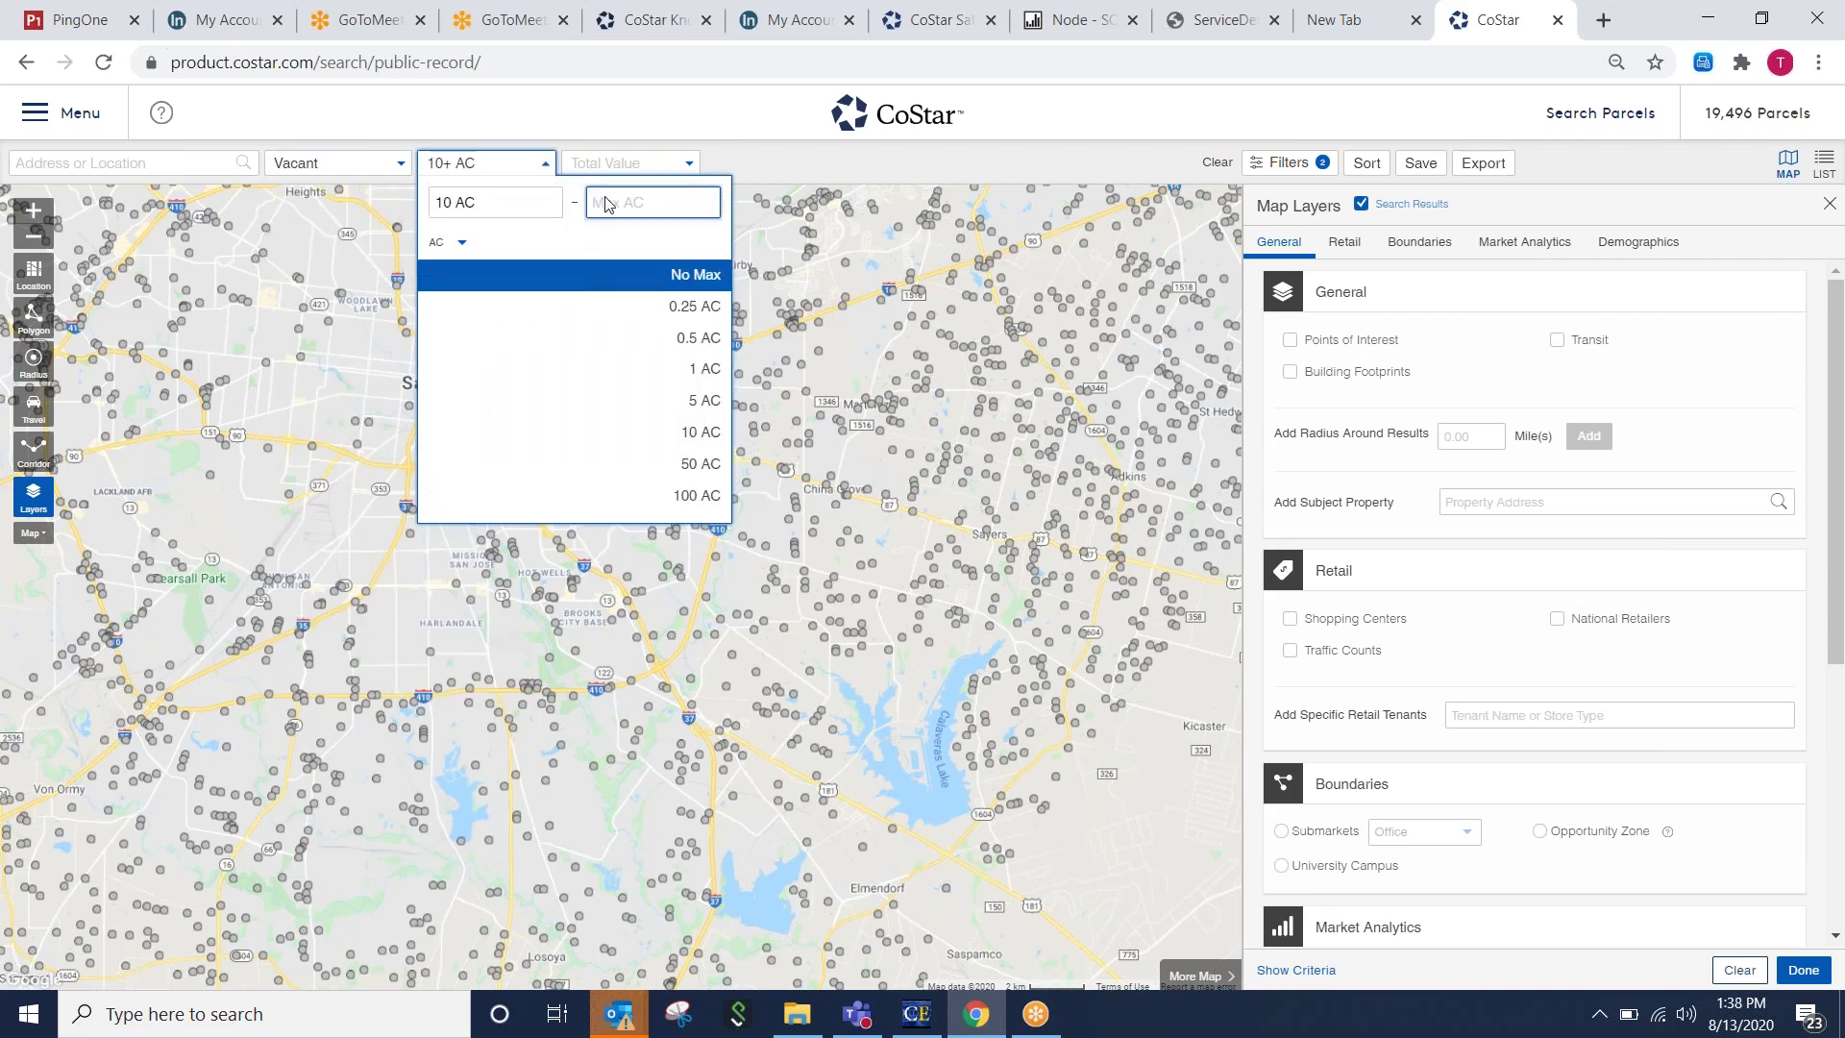
text(30)
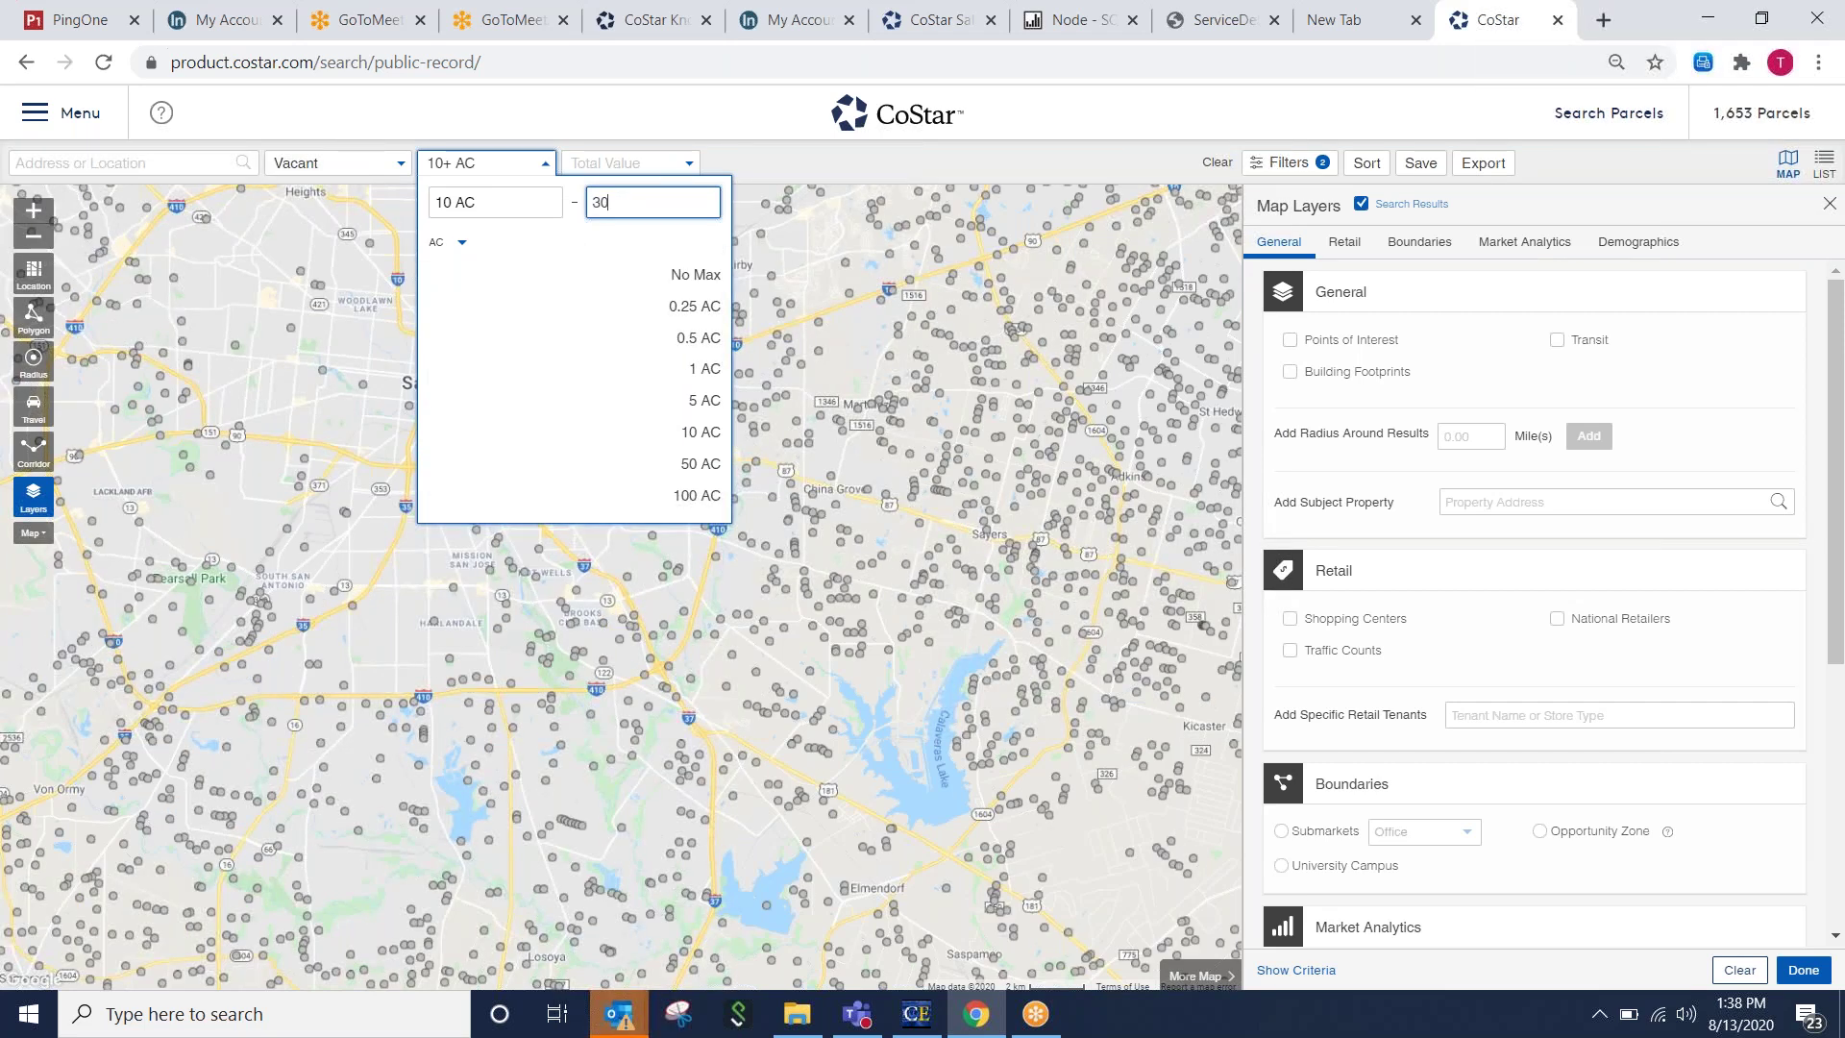
key(Return)
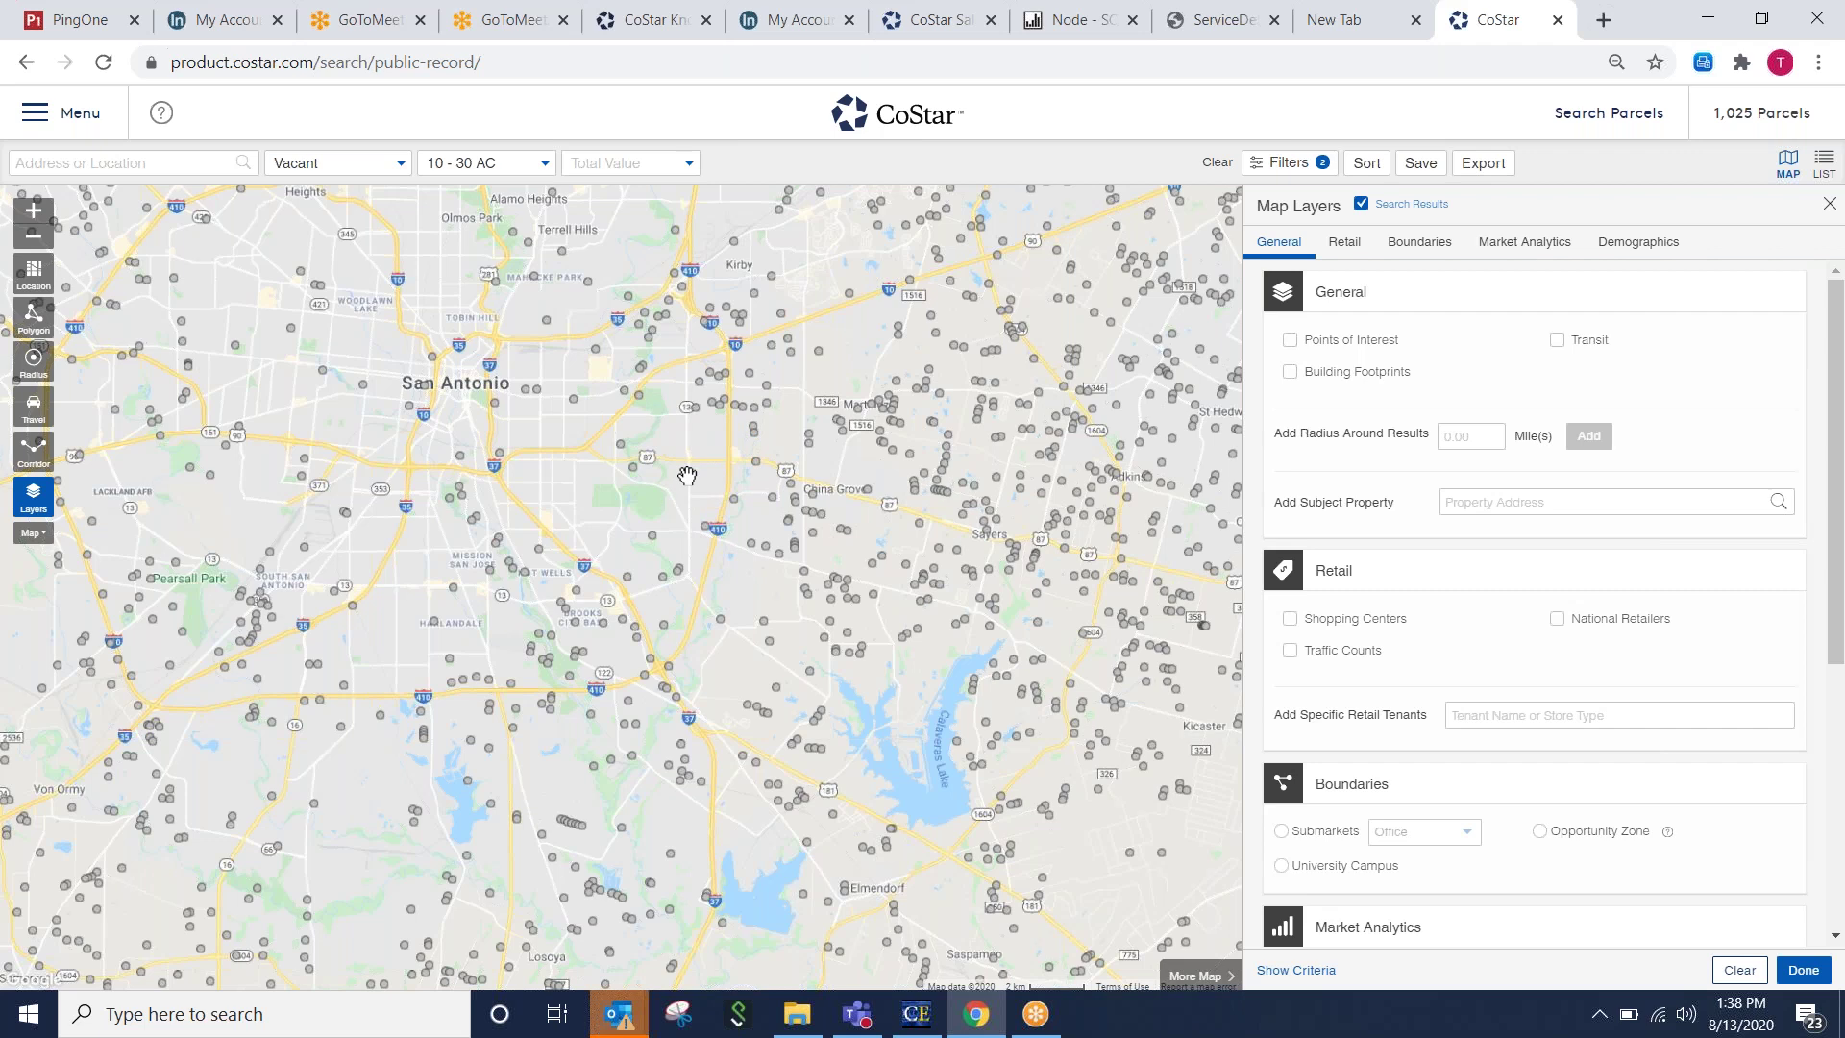
Step: Zoom in and pan the map east to center on the China Grove area
scroll(687, 475, up, 1)
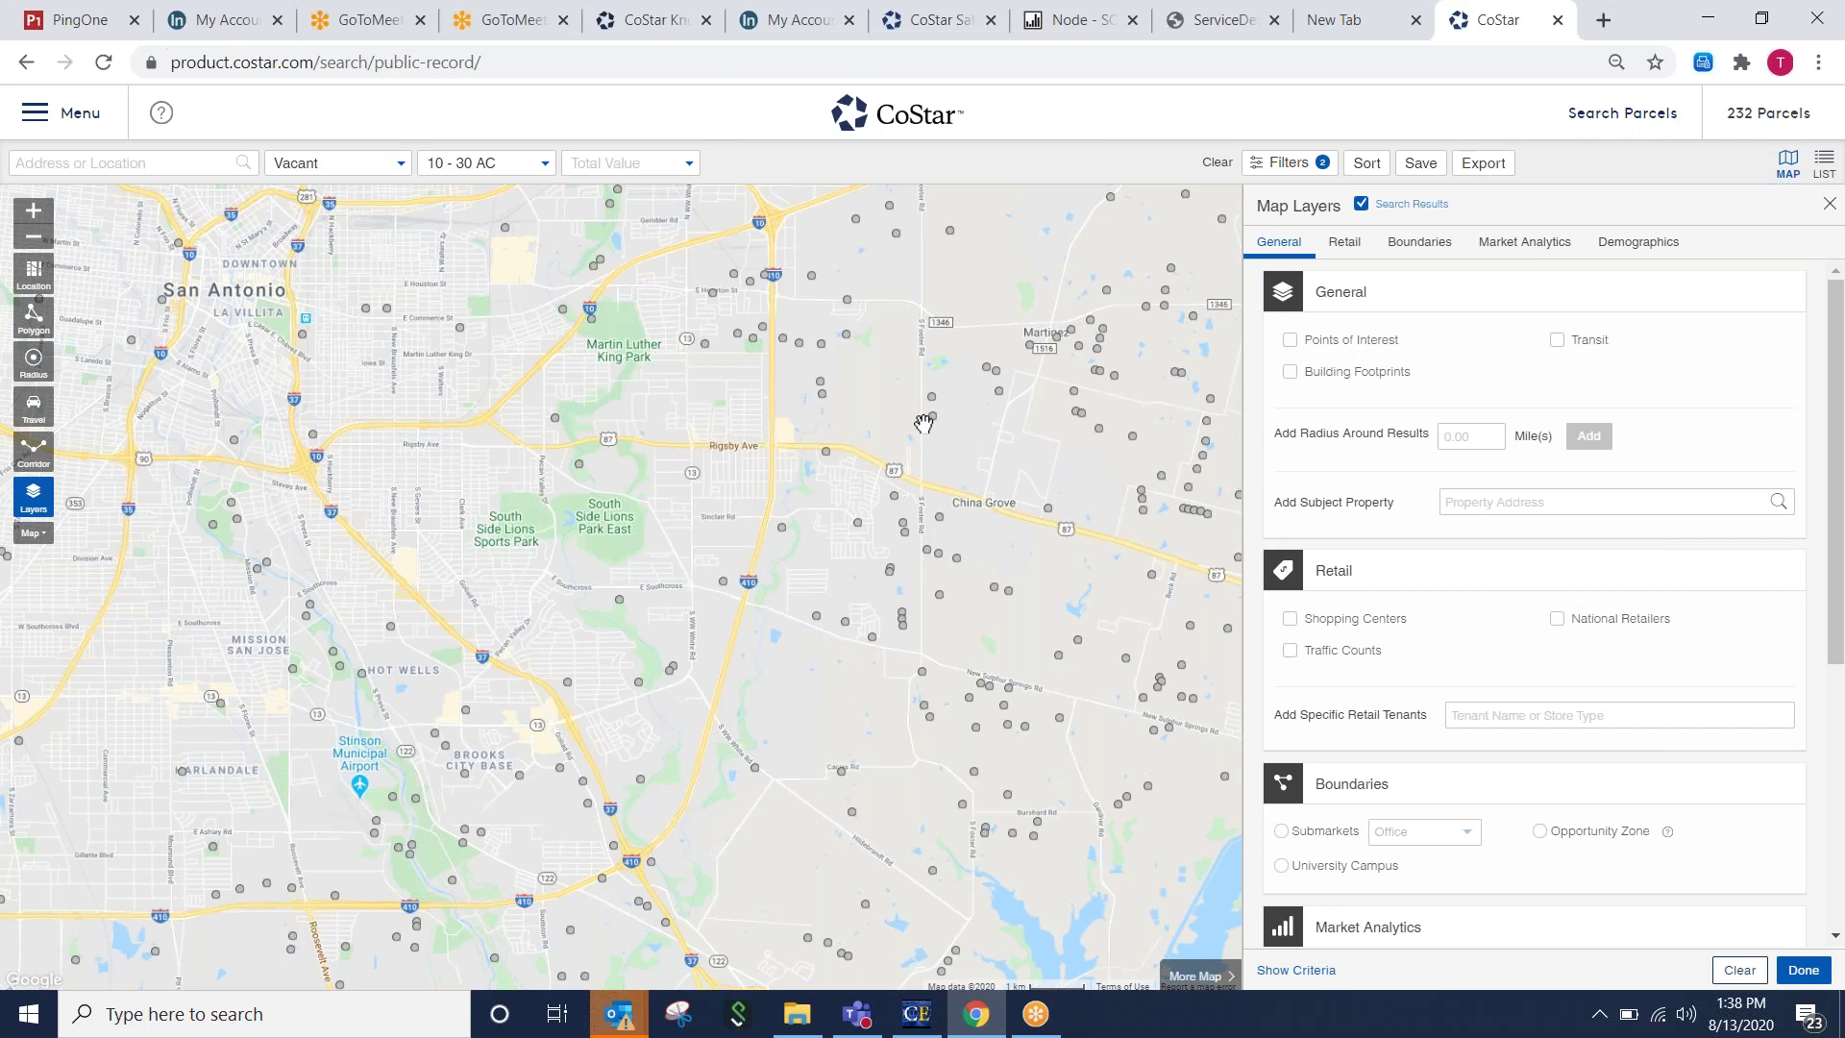
drag(848, 433, 623, 434)
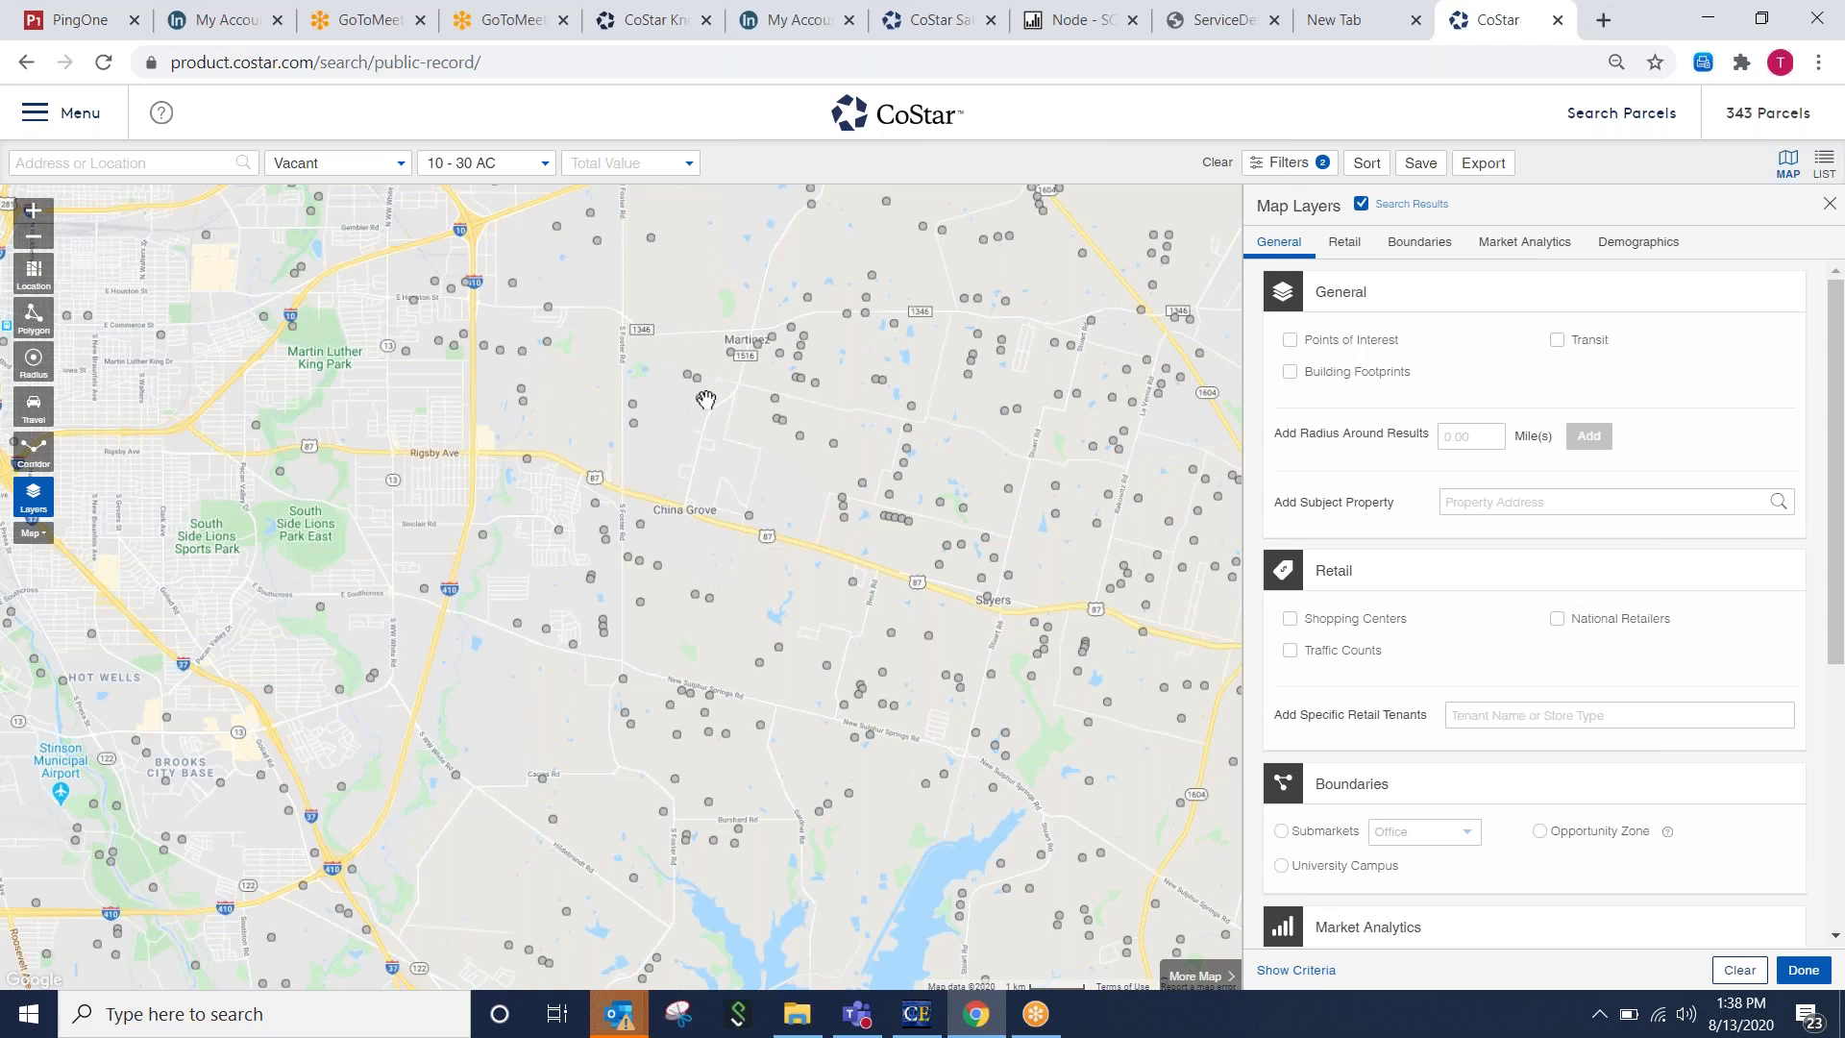
scroll(706, 399, up, 1)
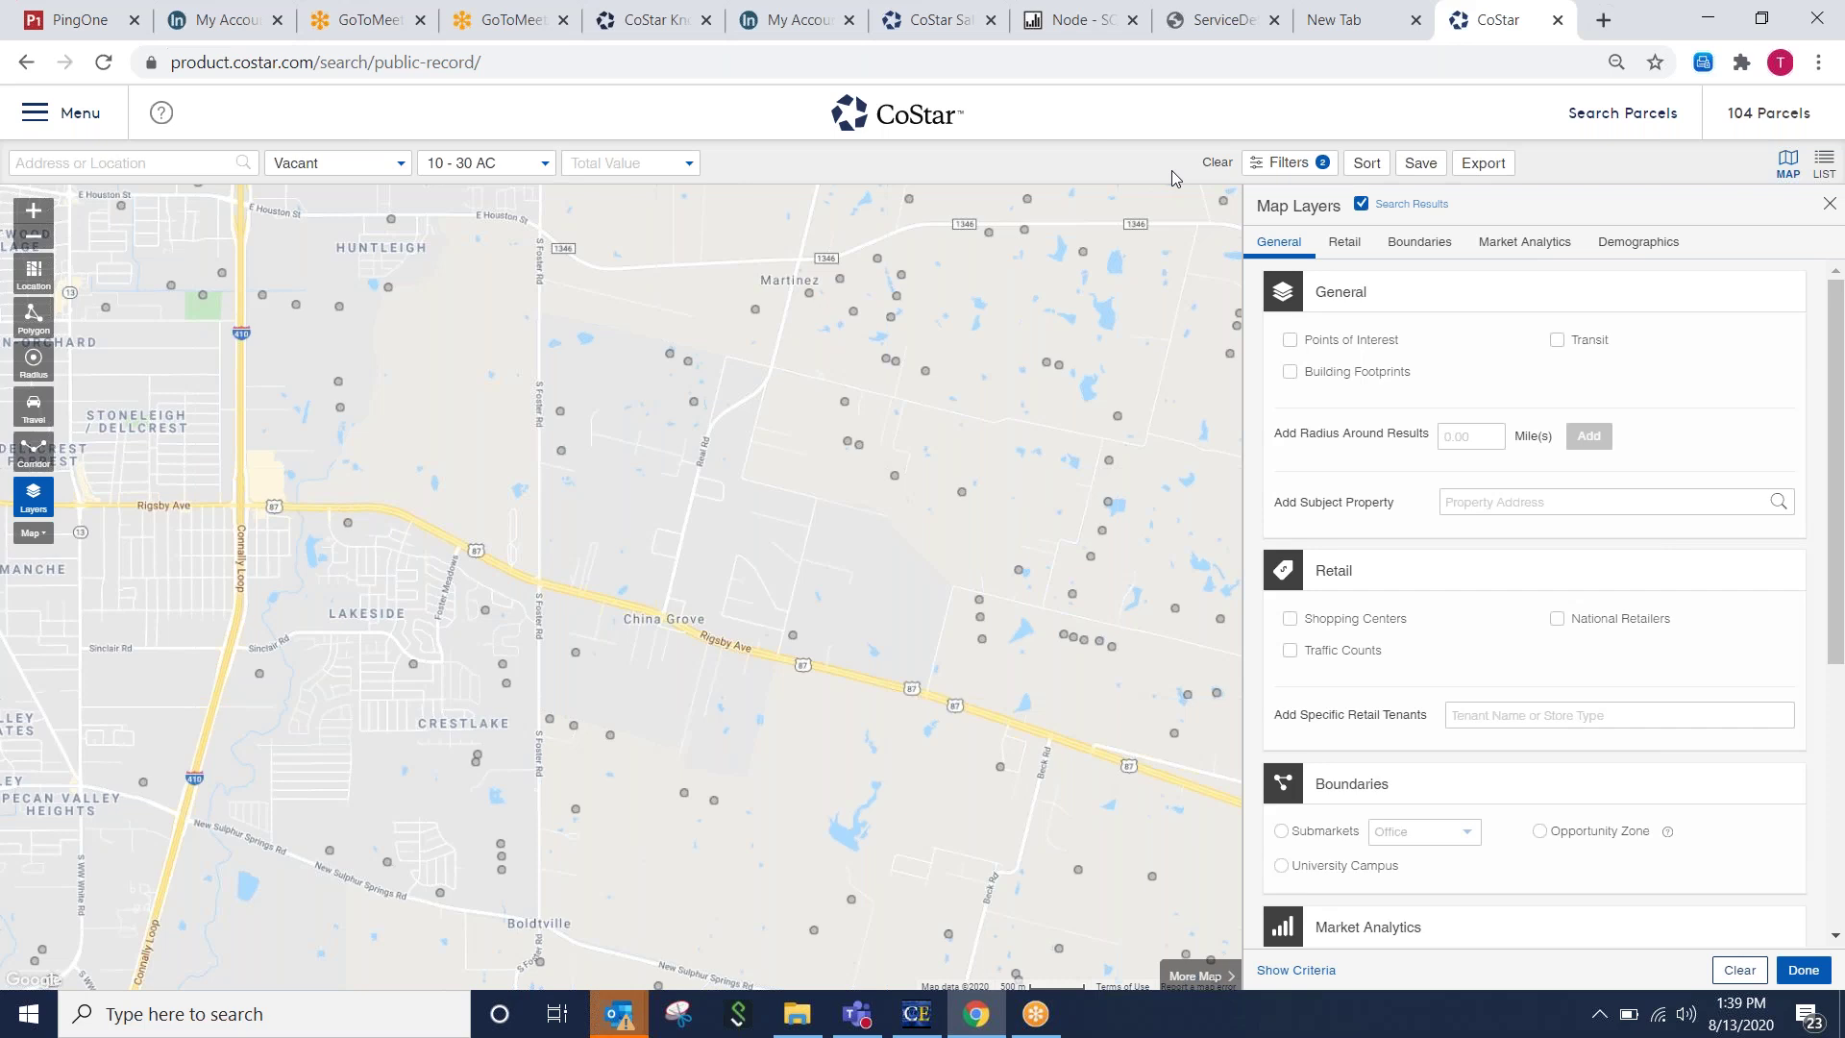
Step: Show the vacant 10–30 AC parcels as a list in the CoStar Properties results
click(1825, 165)
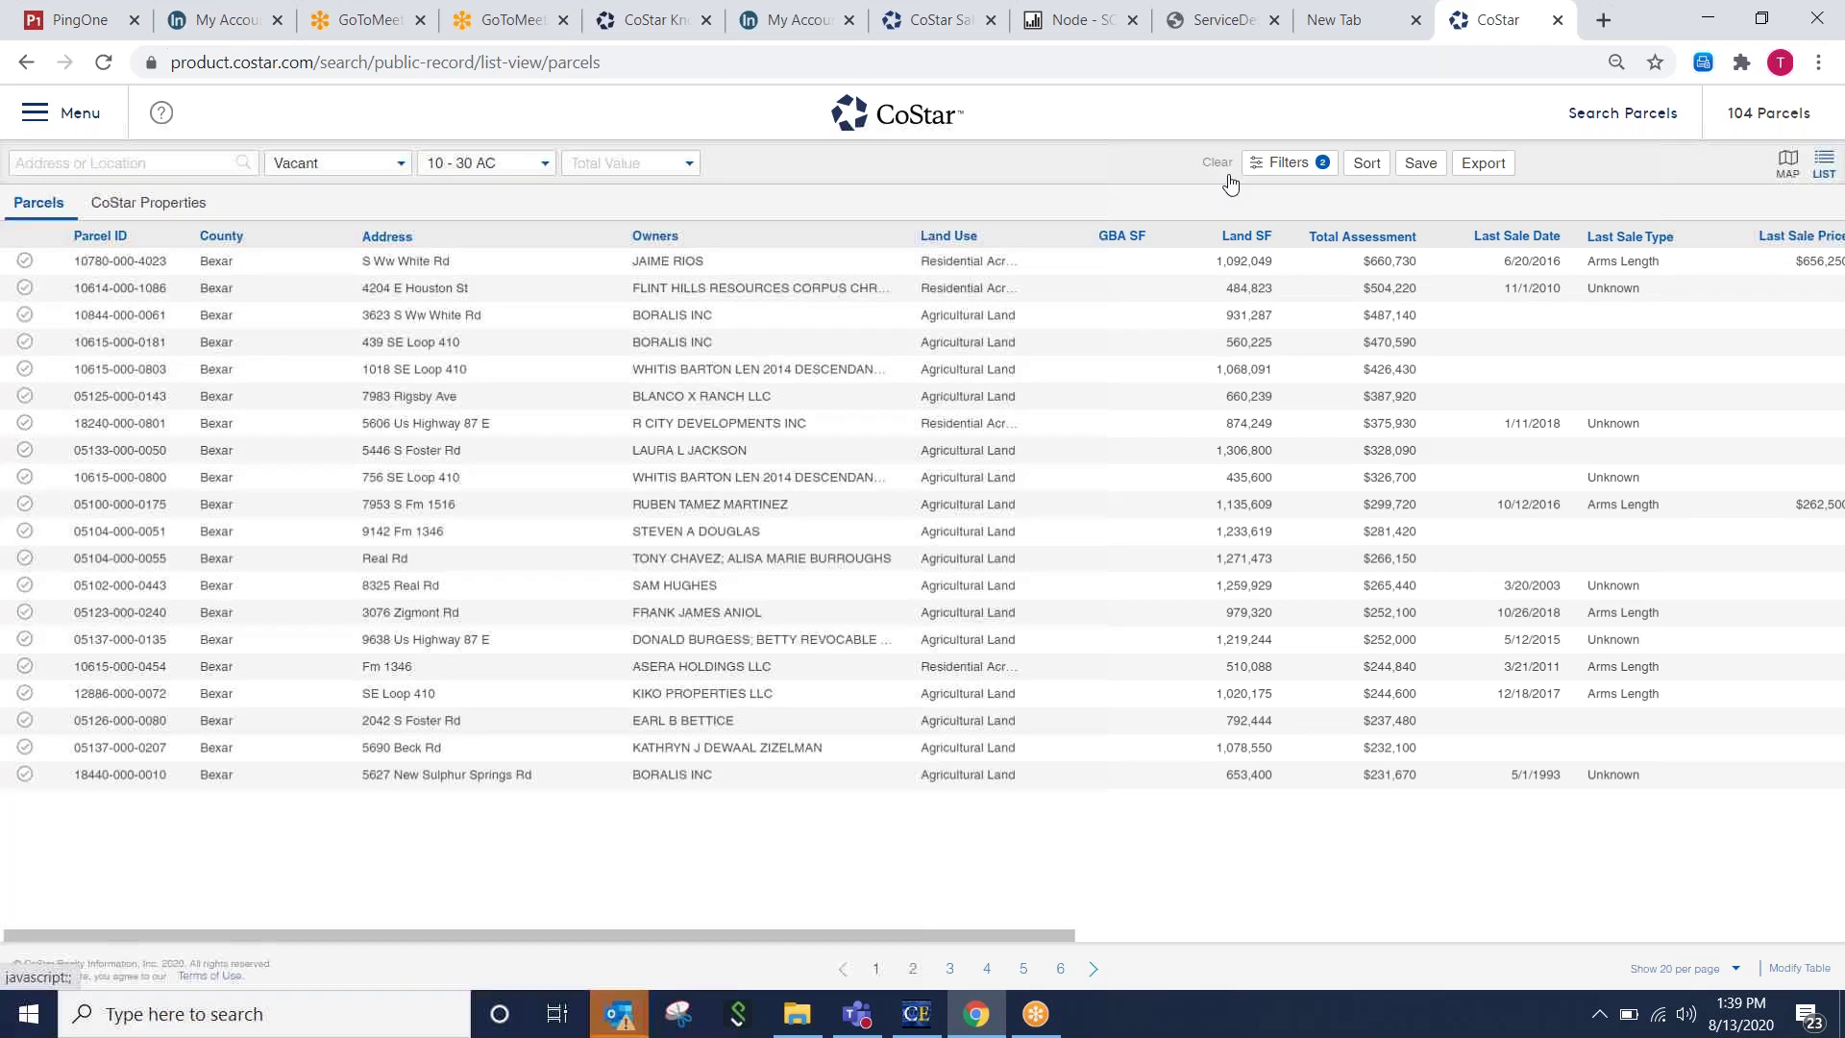
click(154, 203)
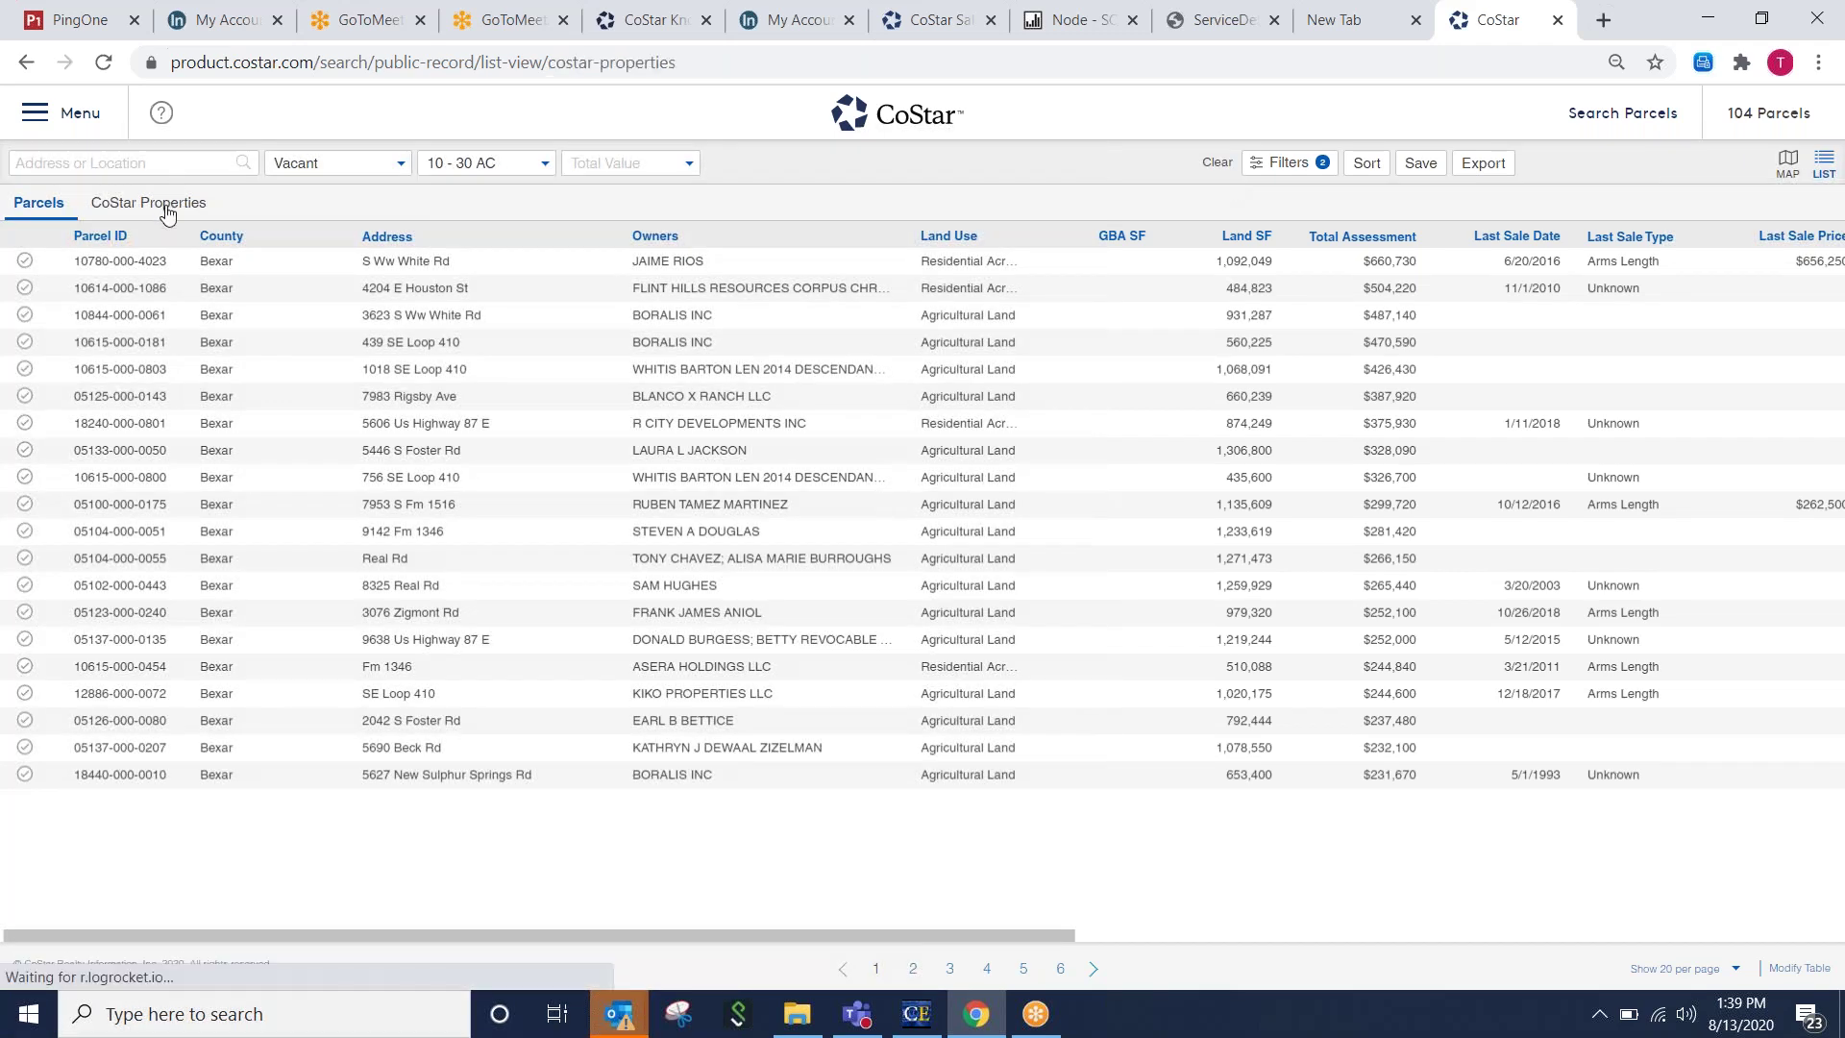
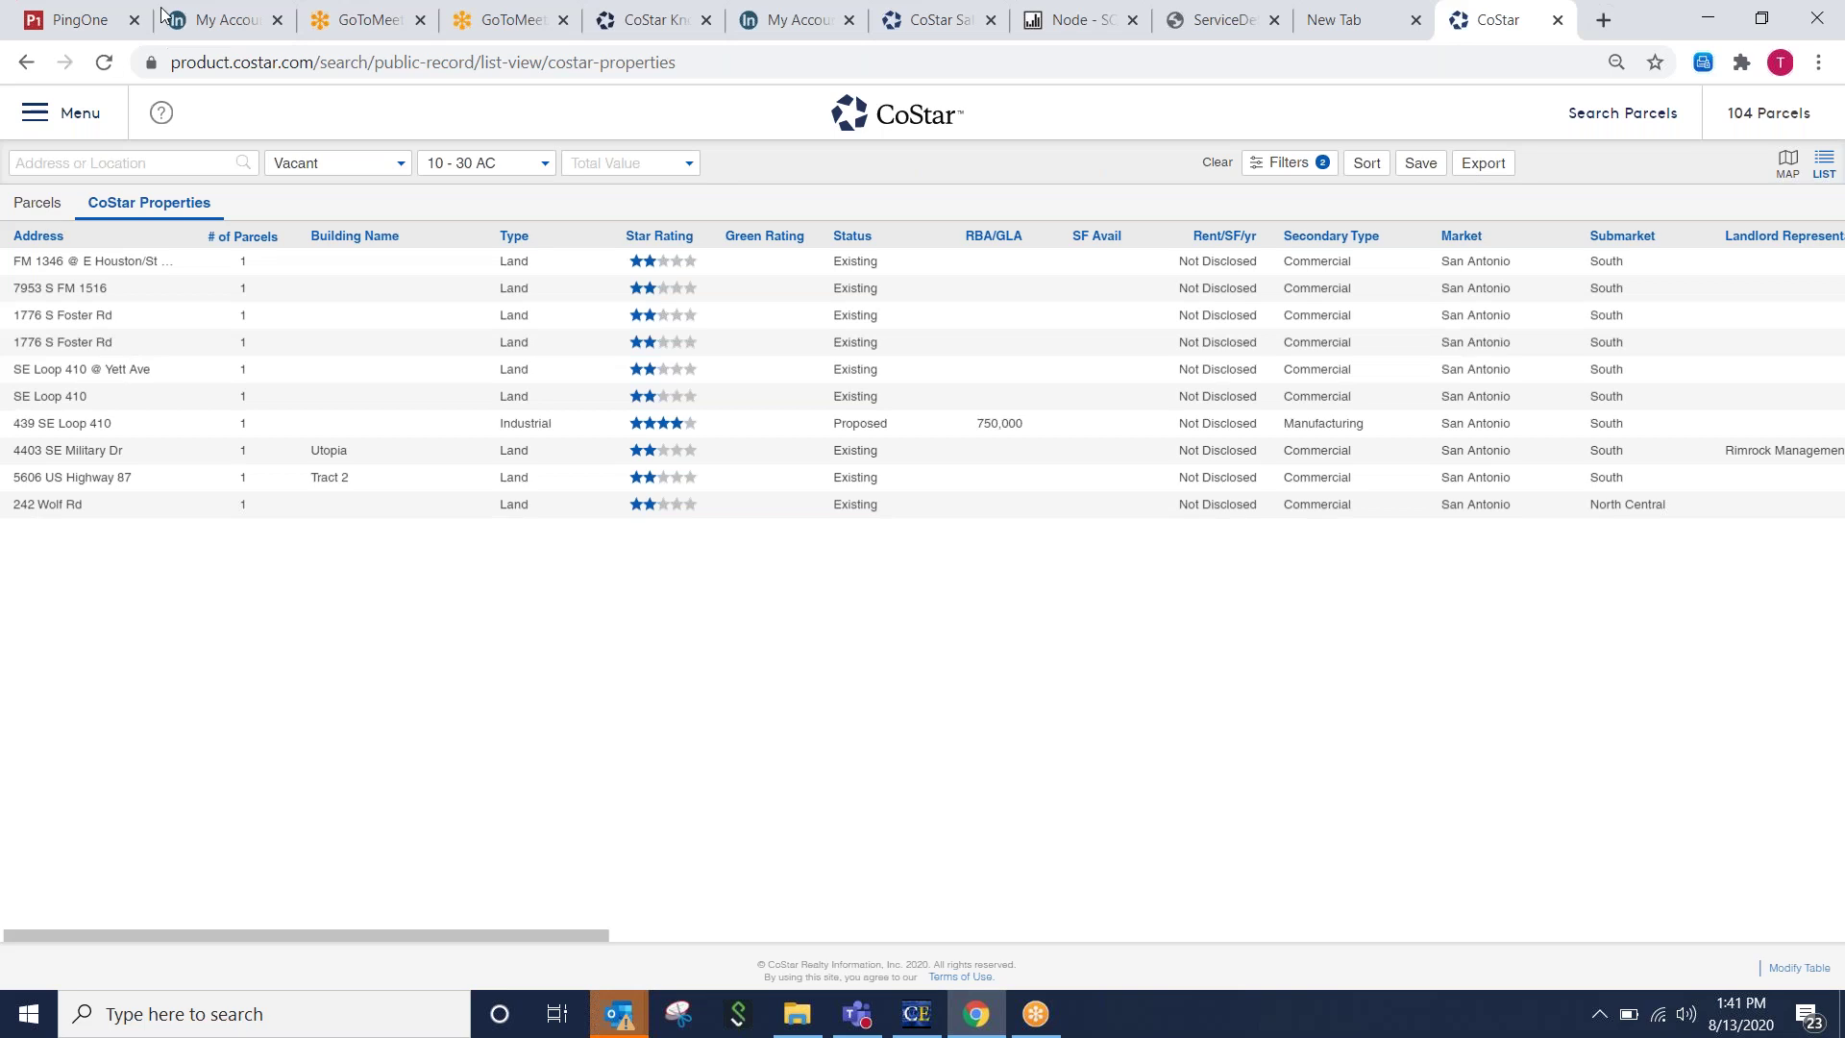
Step: Leave the vacant 10–30 acre land results and return to the CoStar home news page
click(858, 123)
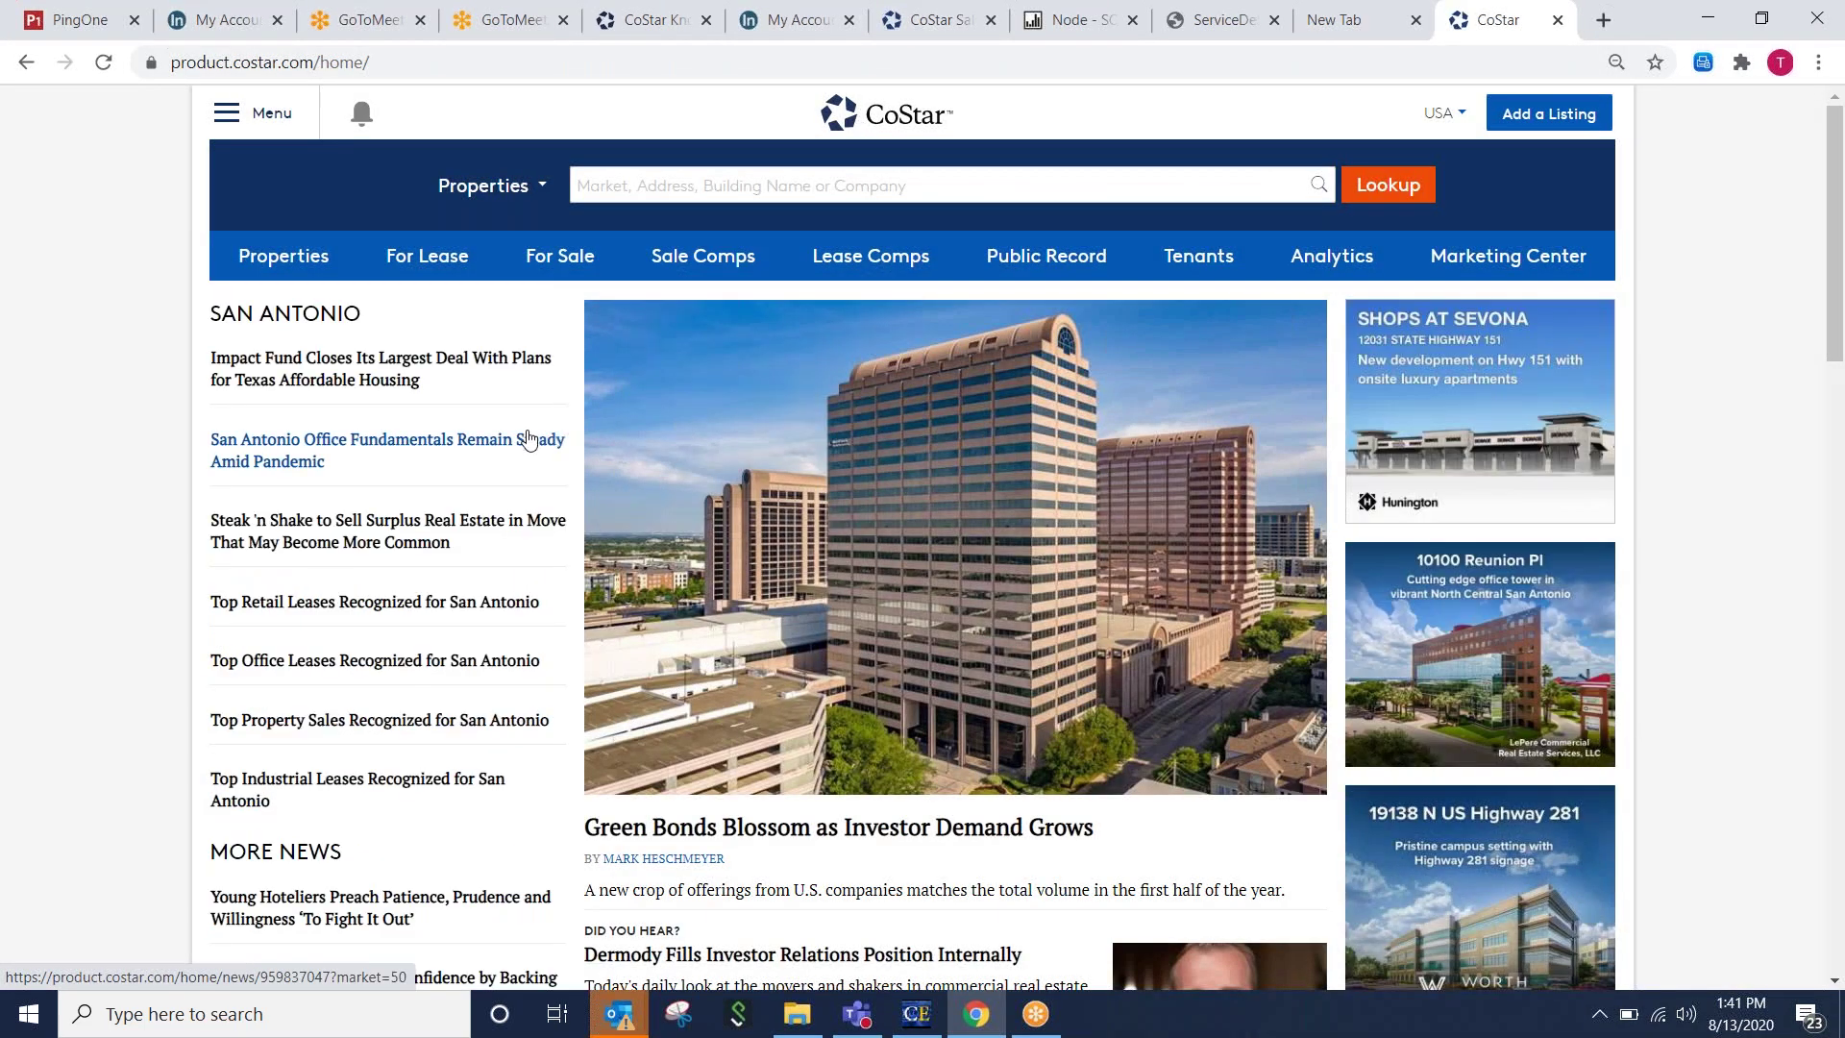
scroll(527, 440, down, 8)
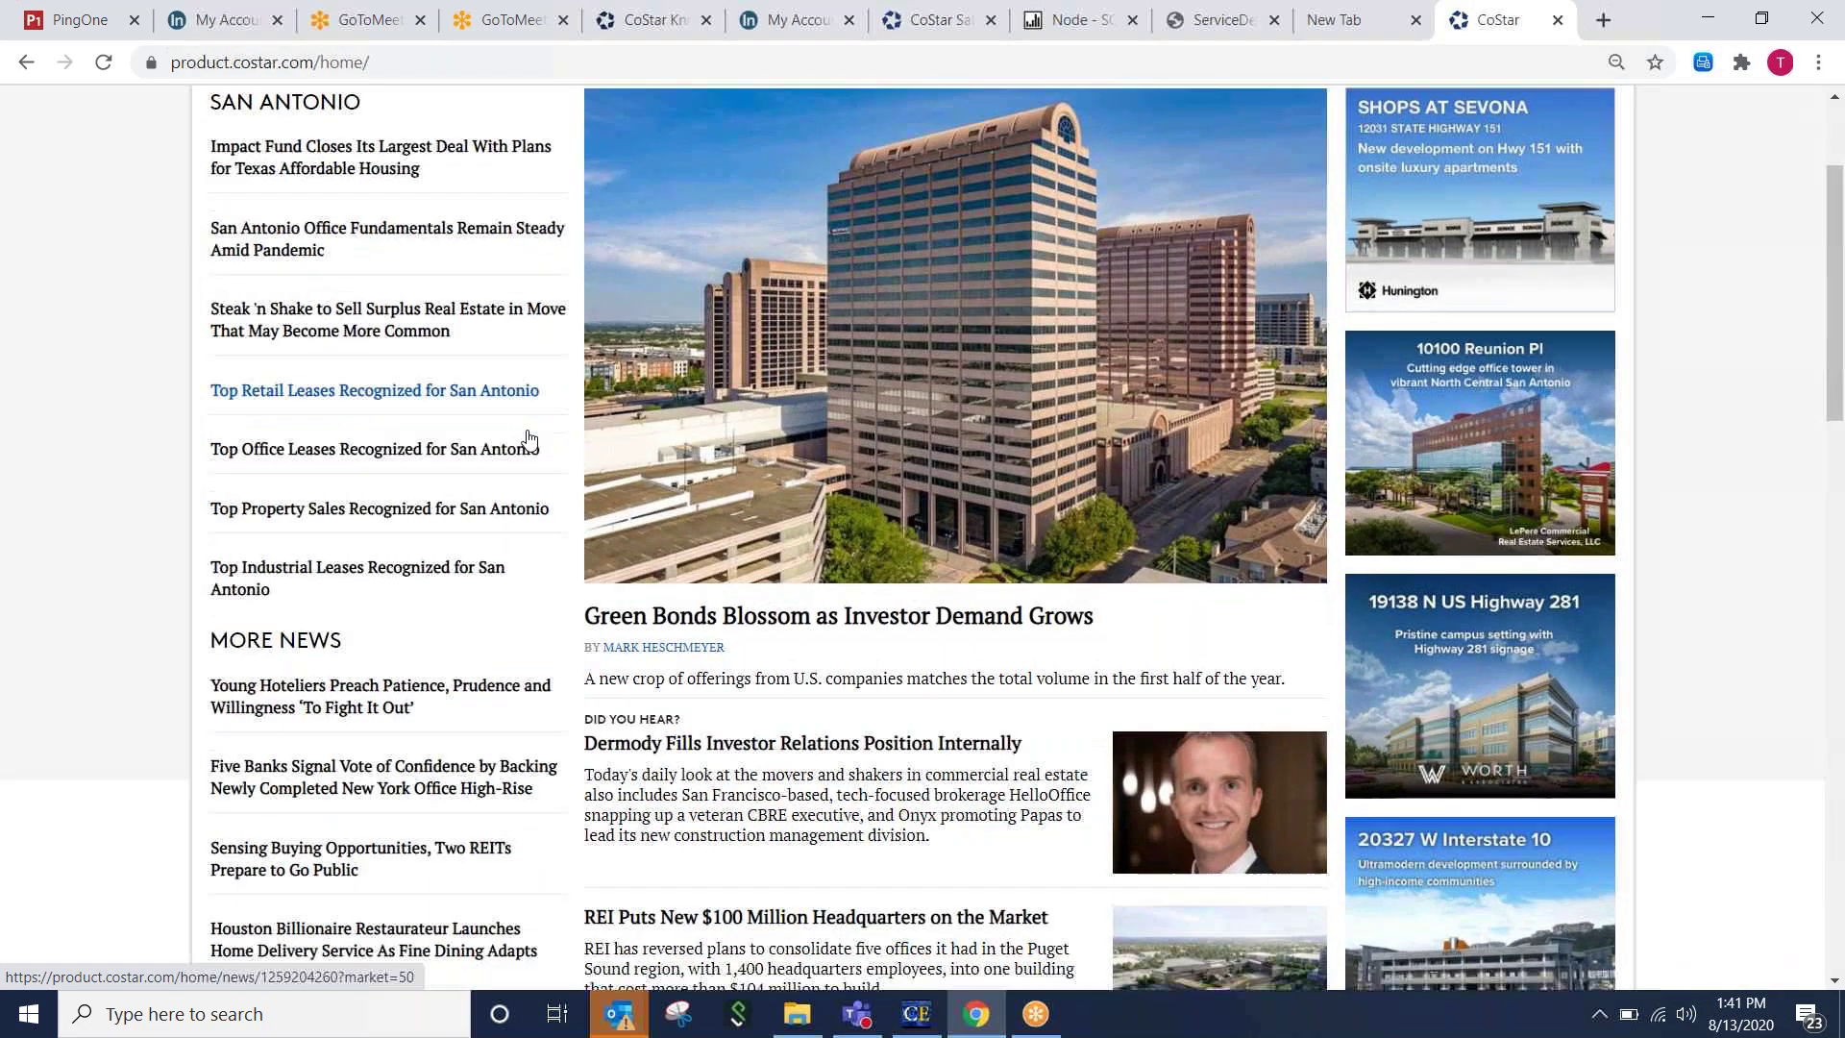
scroll(528, 440, down, 15)
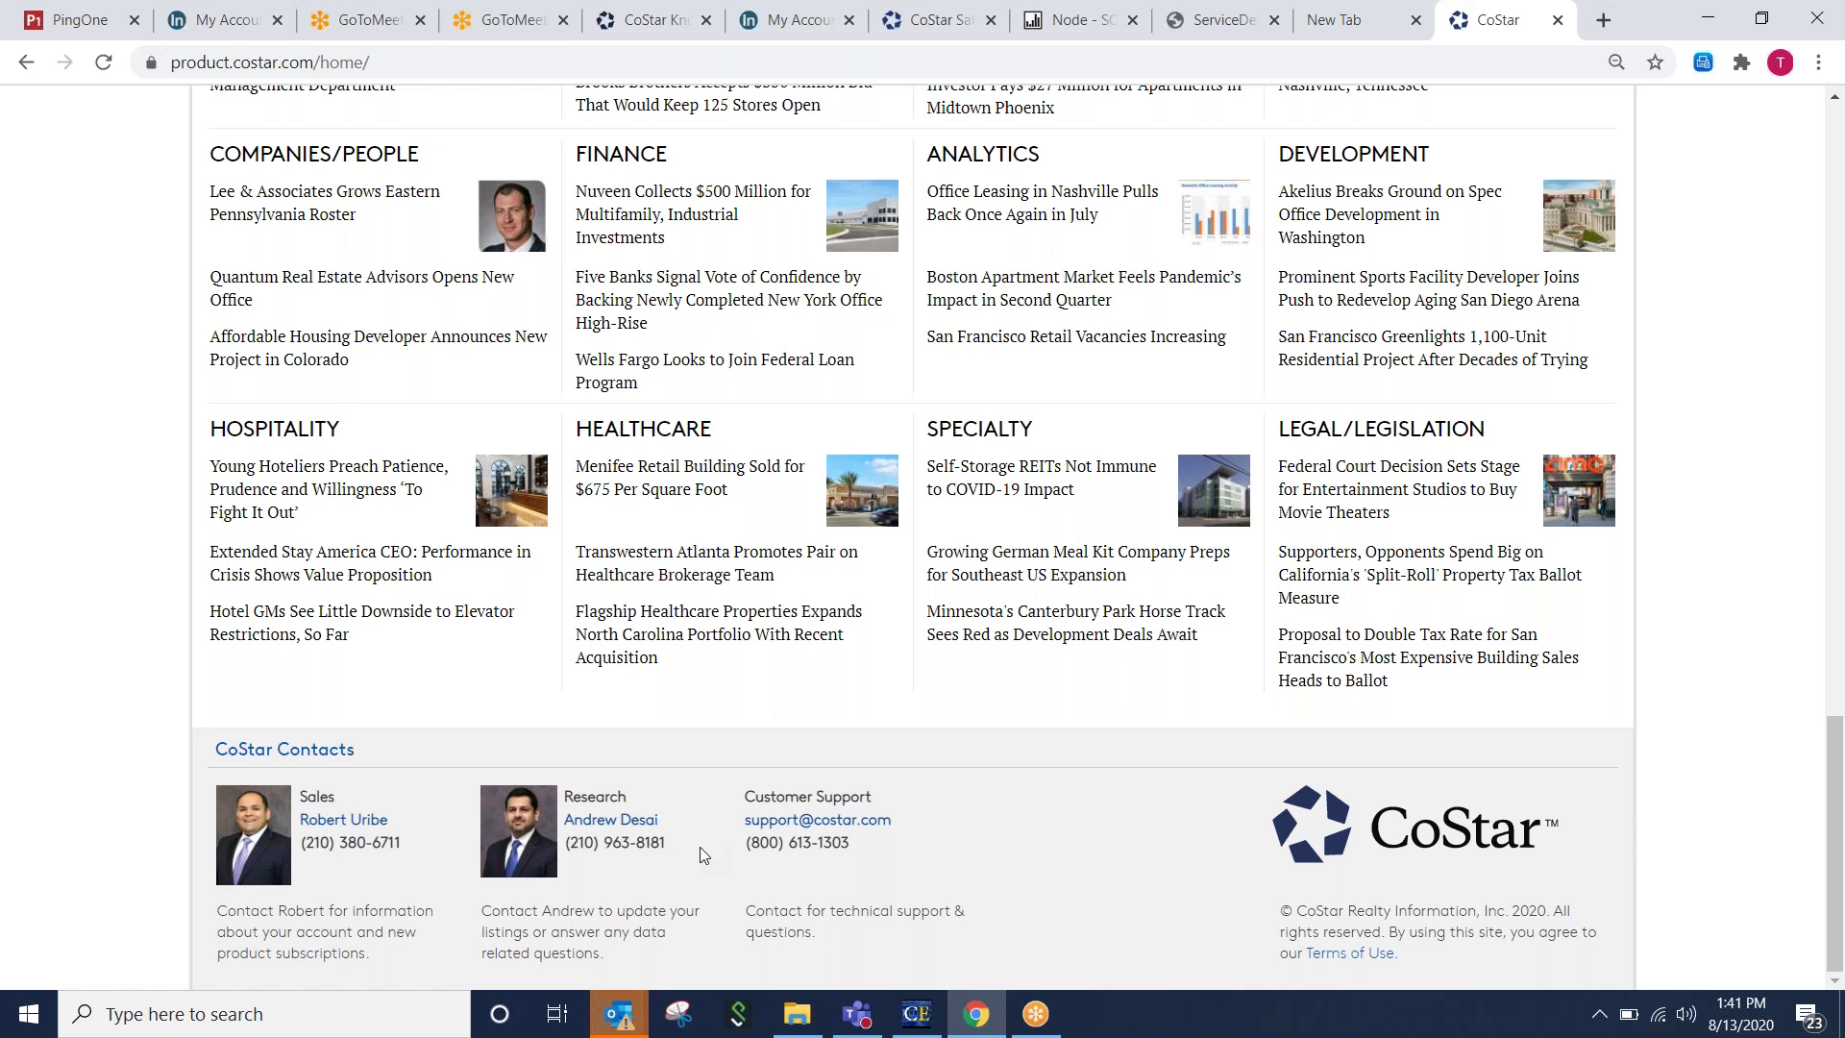
scroll(703, 854, up, 5)
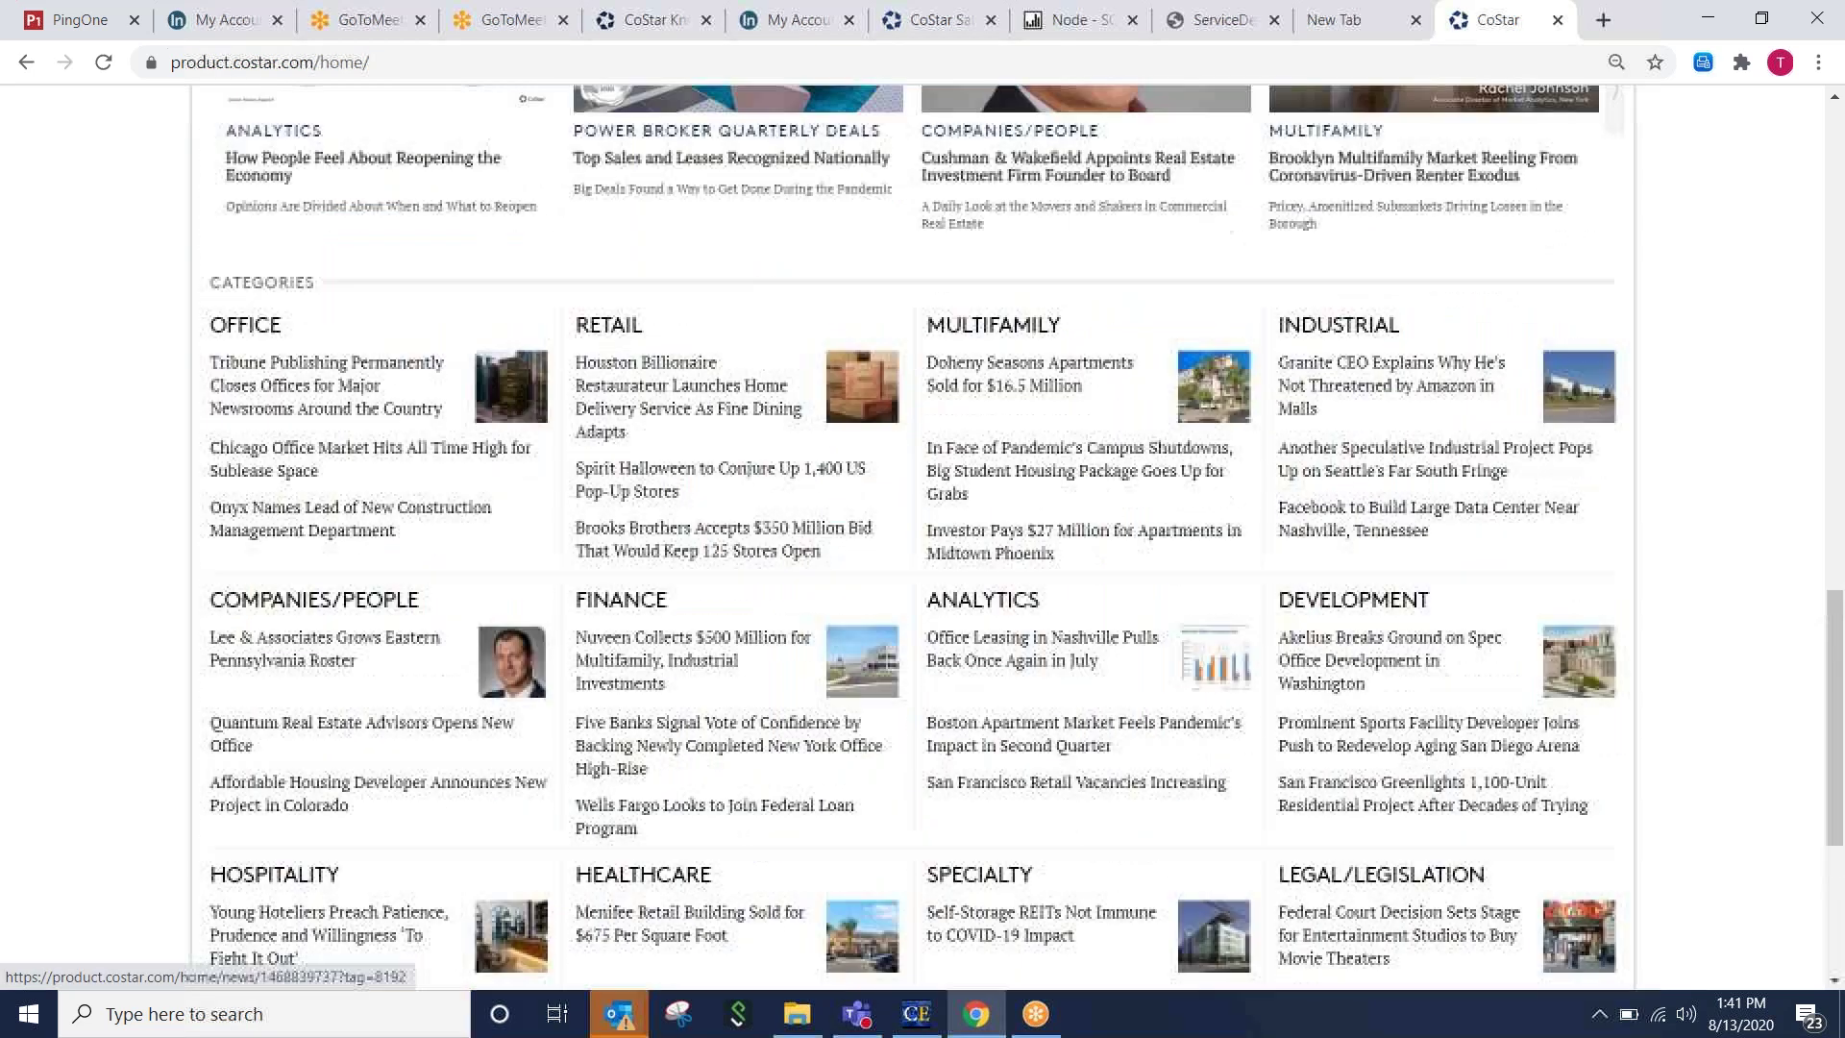
scroll(703, 854, up, 8)
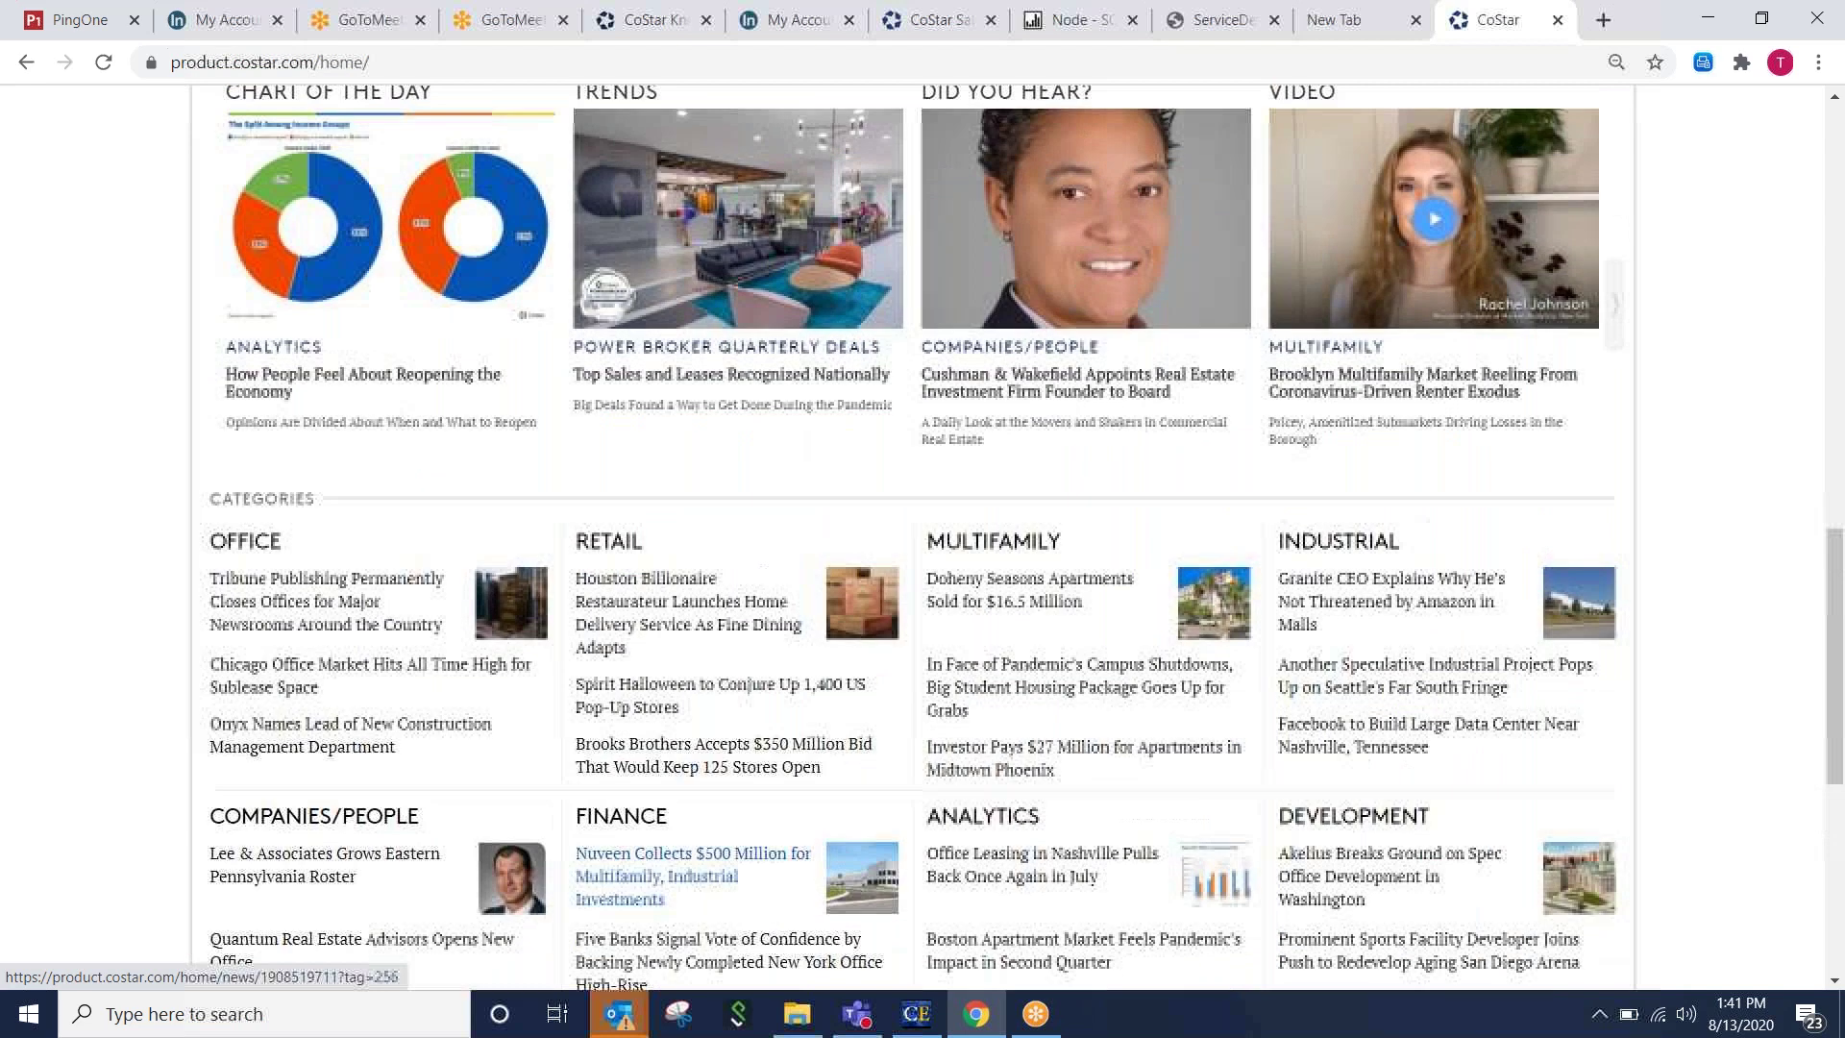
scroll(702, 854, up, 9)
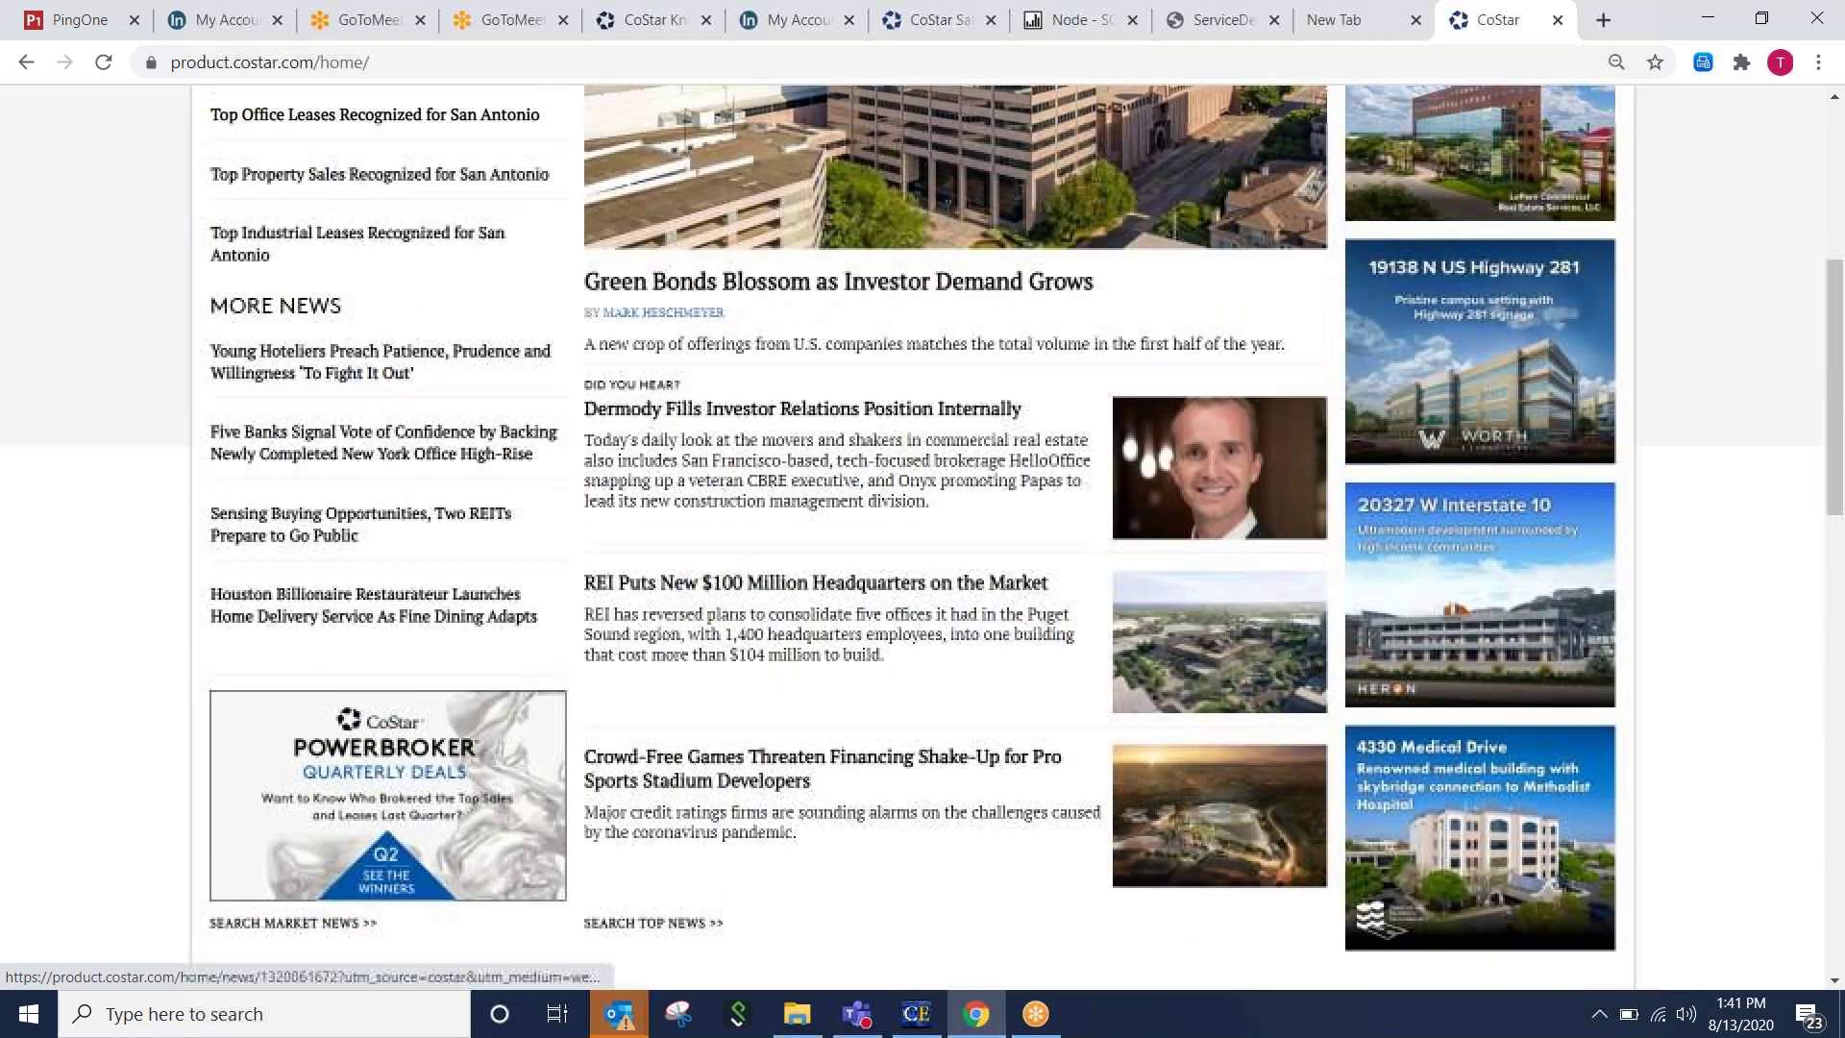